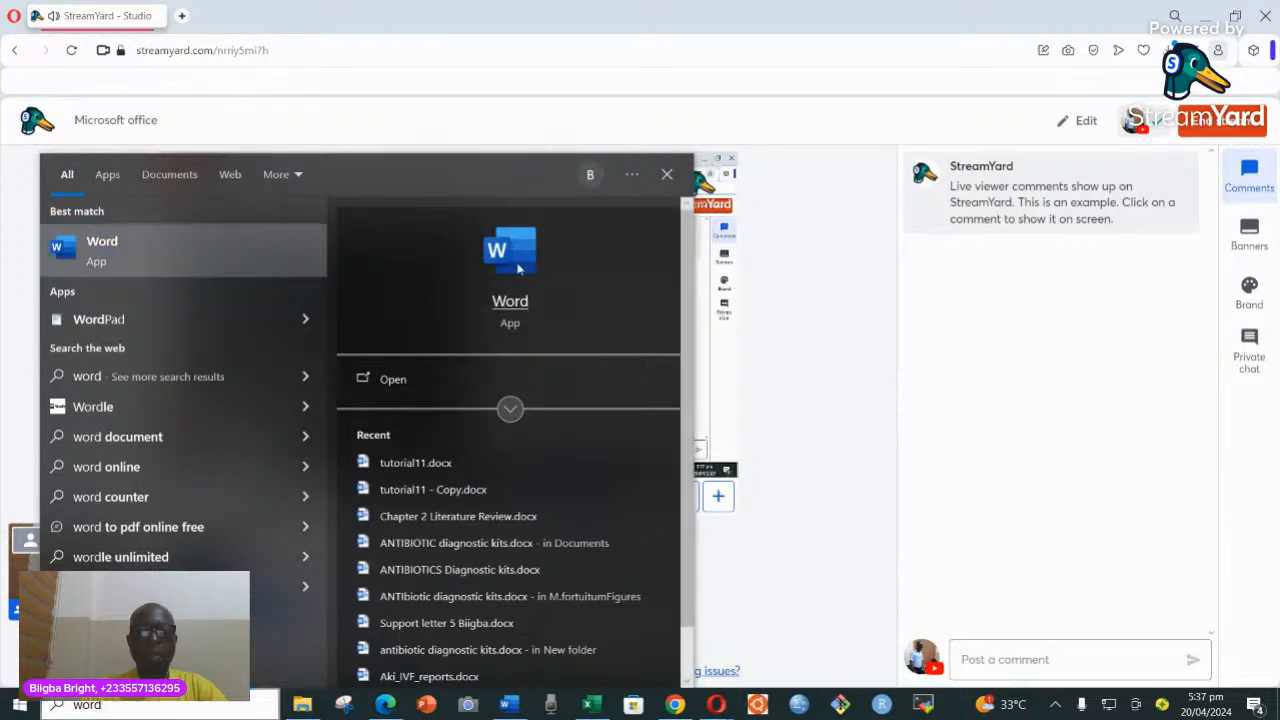
# - Launch Word, look over the recent documents, and create a new blank document
pyautogui.click(563, 340)
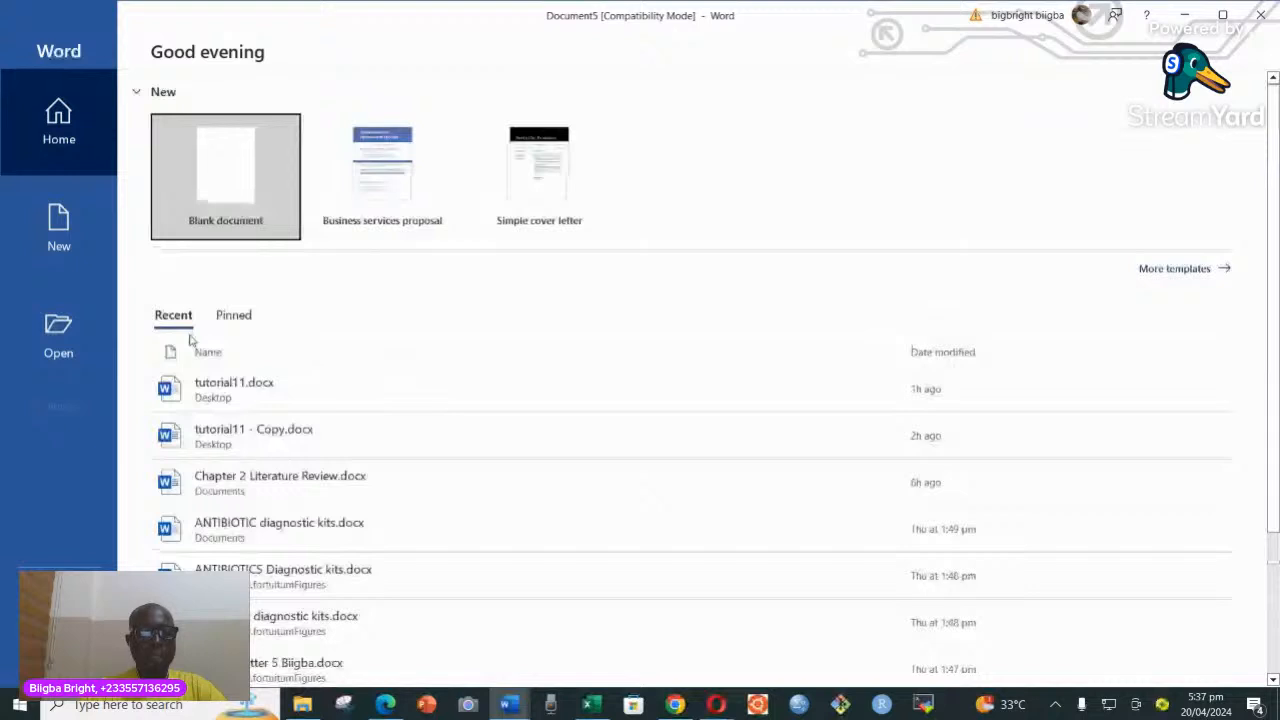
pyautogui.scroll(-2, 238, 378)
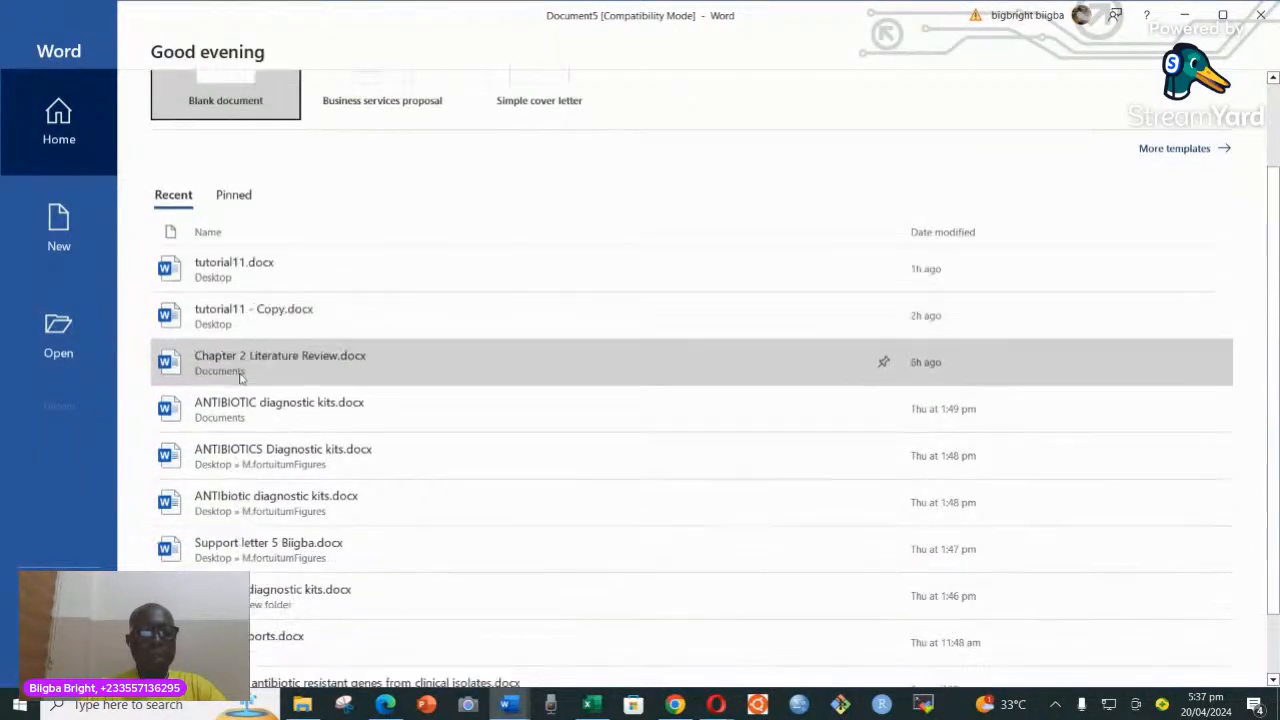
pyautogui.scroll(2, 262, 392)
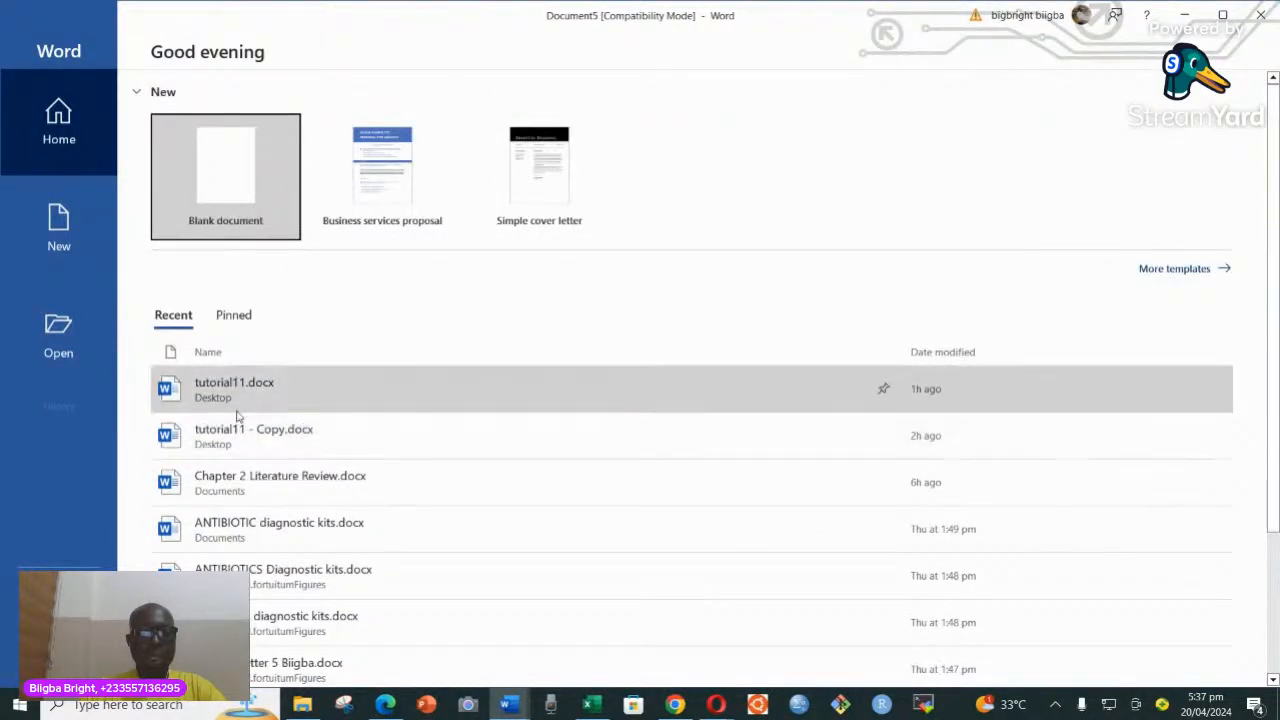
pyautogui.scroll(-1, 230, 380)
pyautogui.scroll(-3, 227, 362)
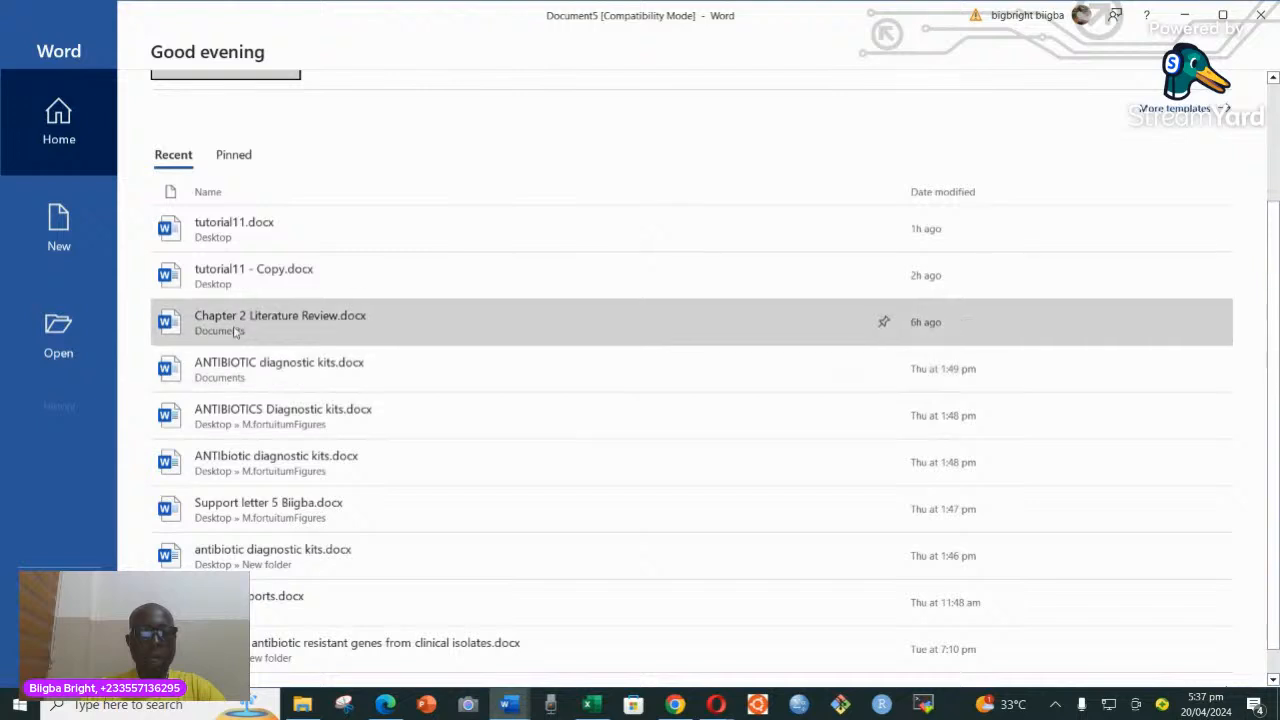
pyautogui.scroll(4, 260, 470)
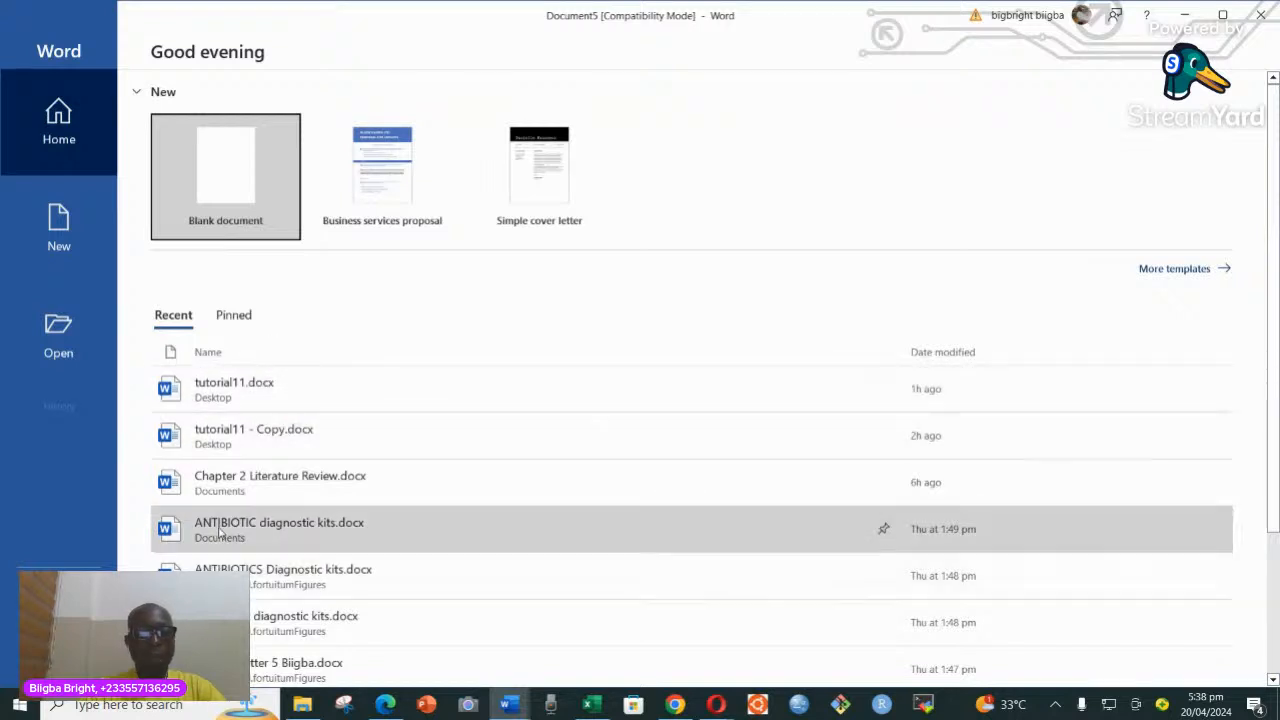
pyautogui.scroll(-3, 219, 533)
pyautogui.scroll(3, 219, 490)
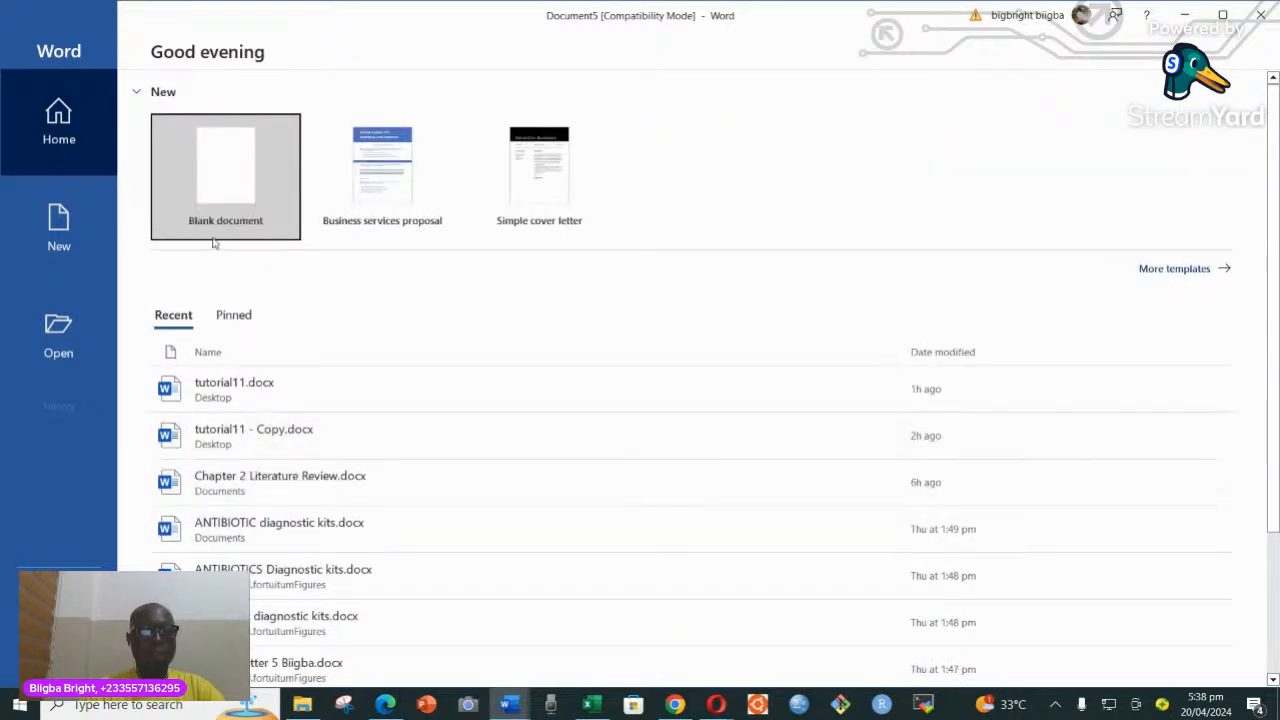
pyautogui.click(234, 176)
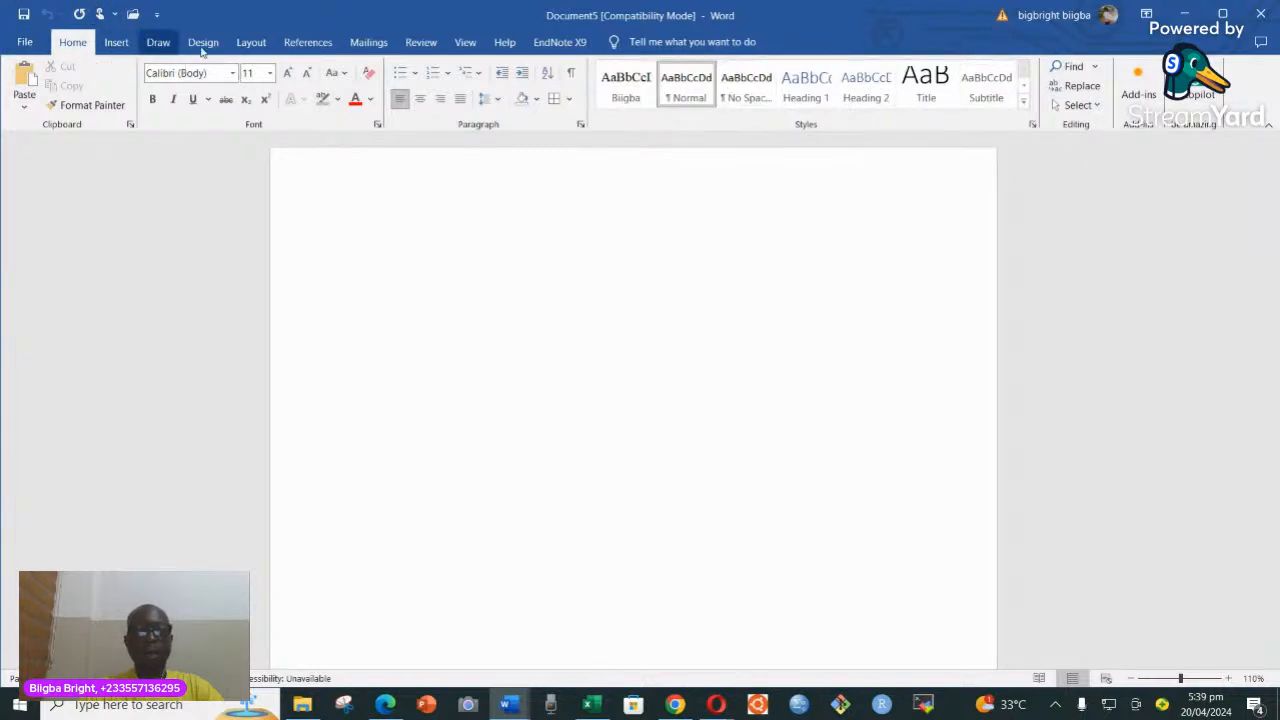
pyautogui.click(116, 43)
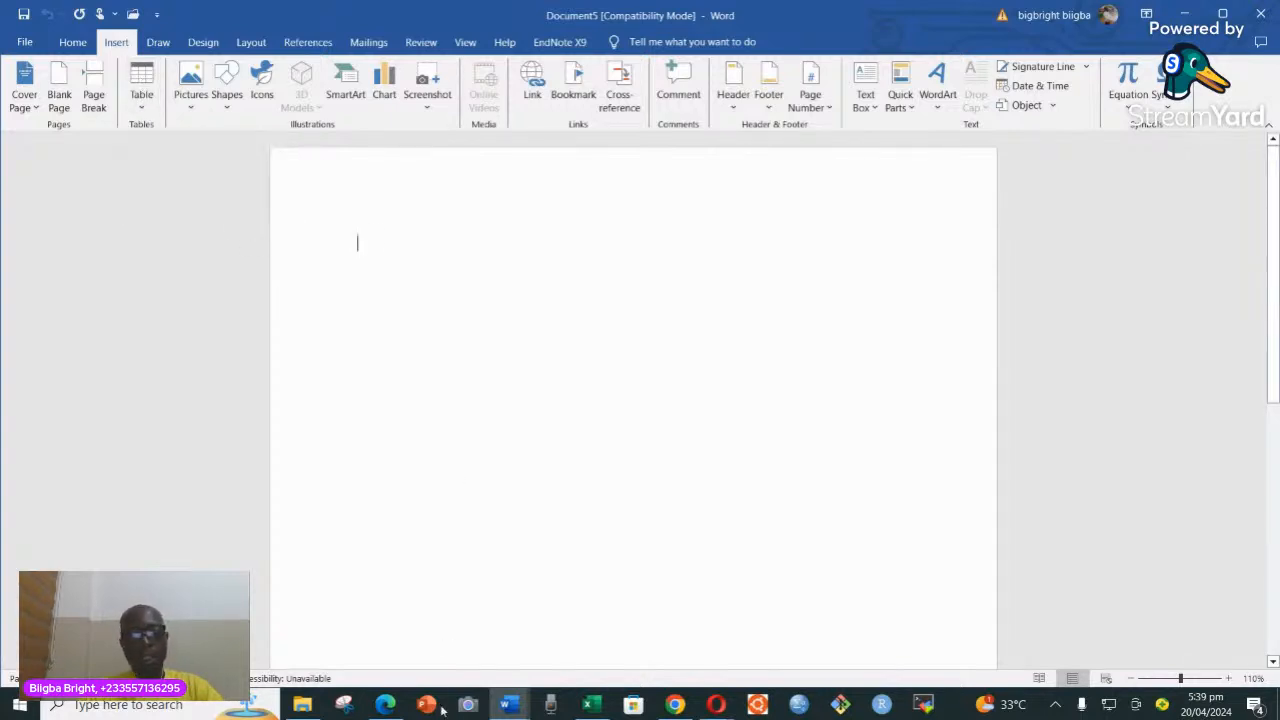
# - Switch to the tutorial11.docx document, select the words "almost nonexistent" to test it, and close the document
pyautogui.click(504, 713)
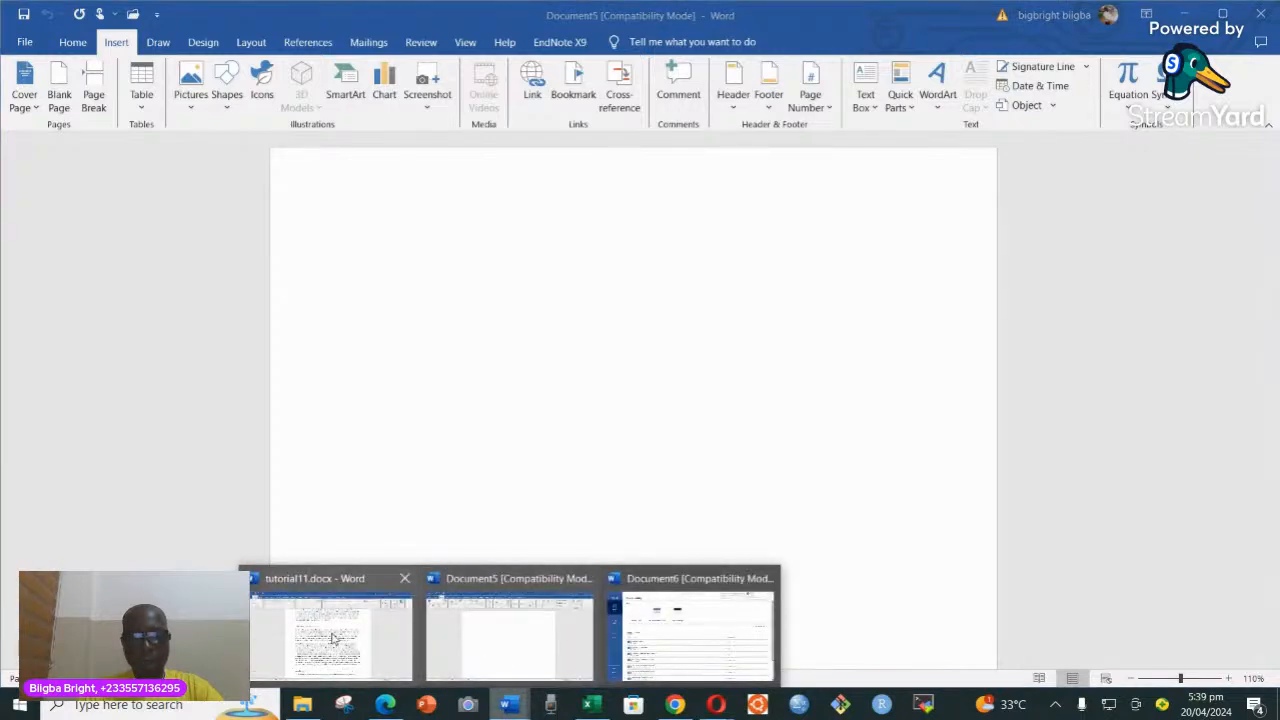
pyautogui.click(303, 638)
pyautogui.scroll(4, 530, 480)
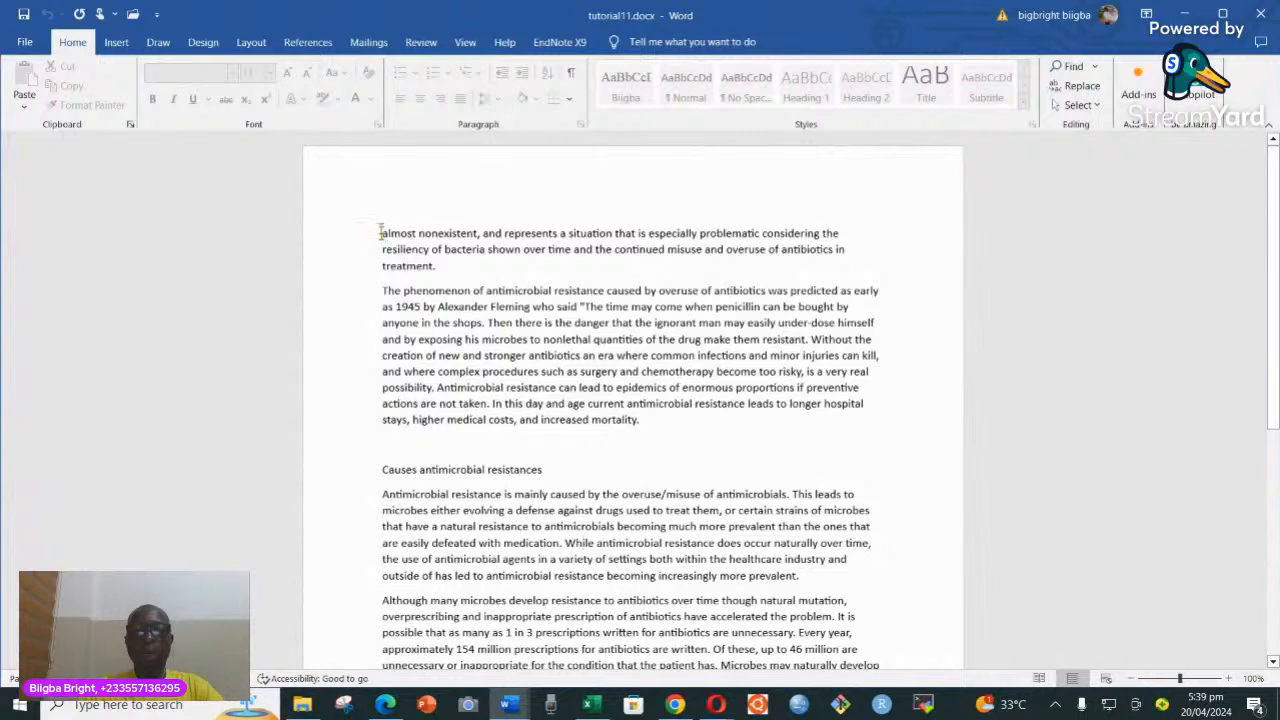
pyautogui.moveTo(381, 233); pyautogui.dragTo(478, 236)
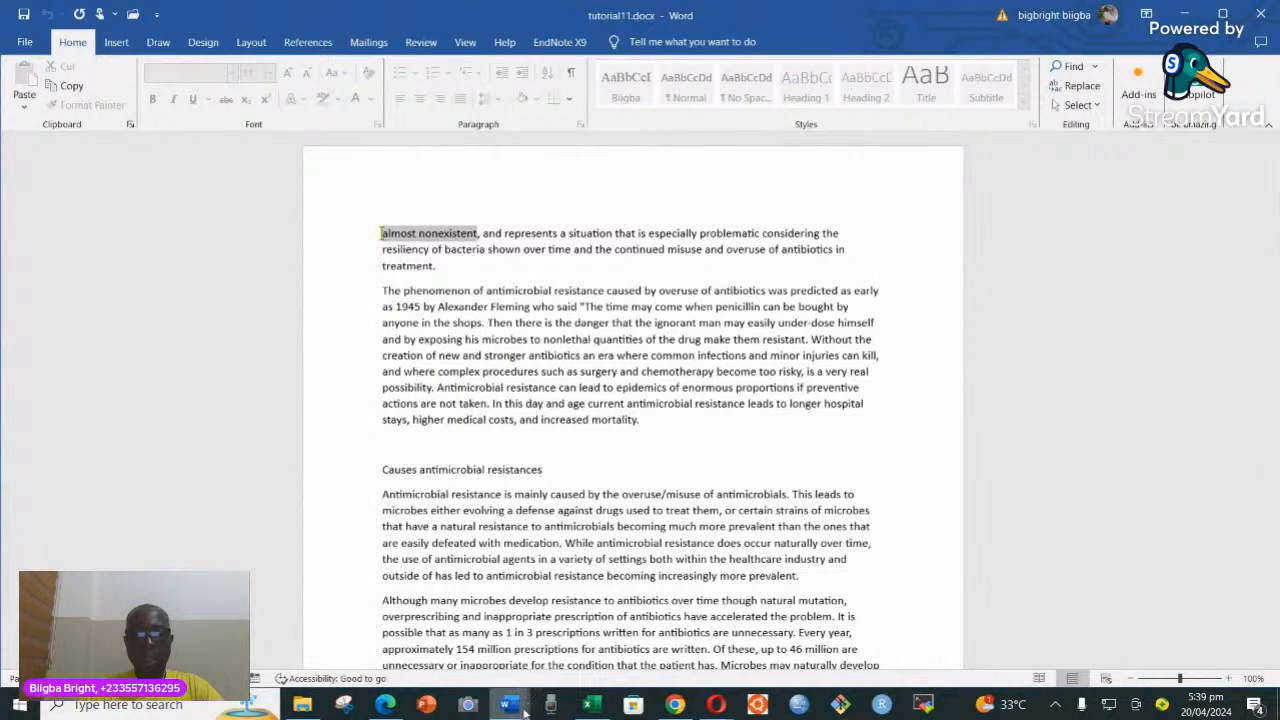
pyautogui.click(1068, 275)
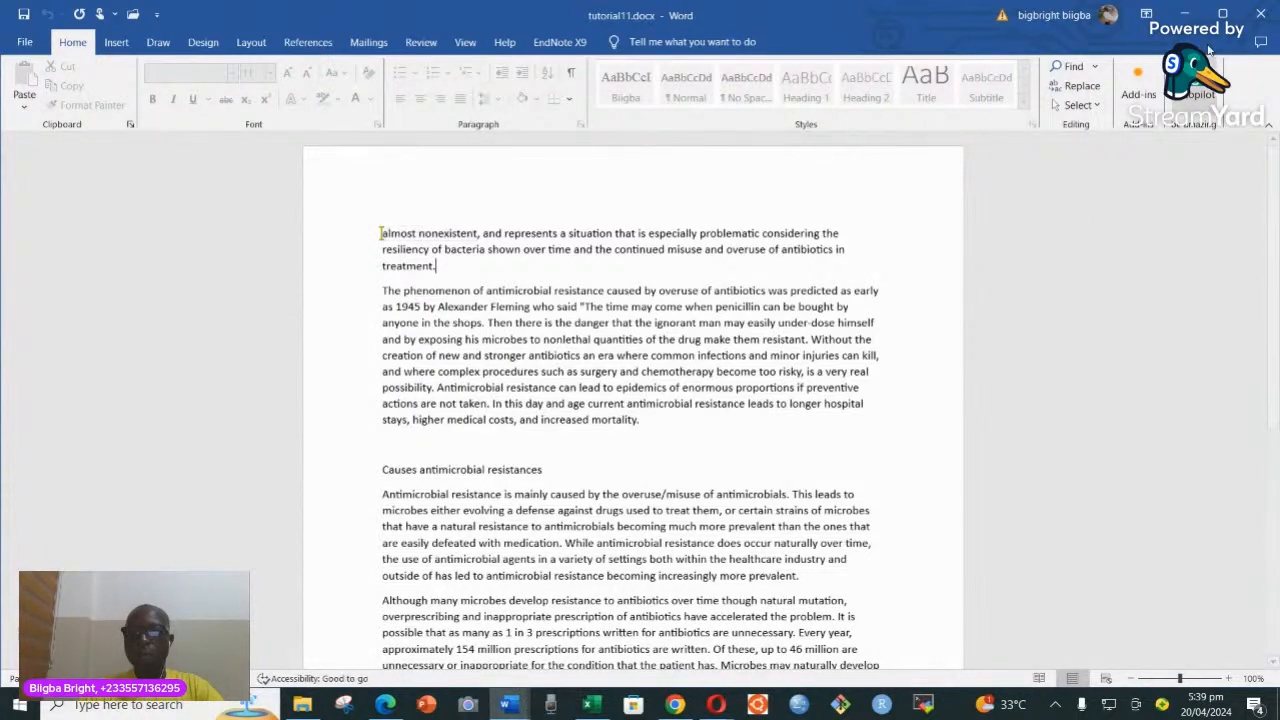
pyautogui.click(1268, 12)
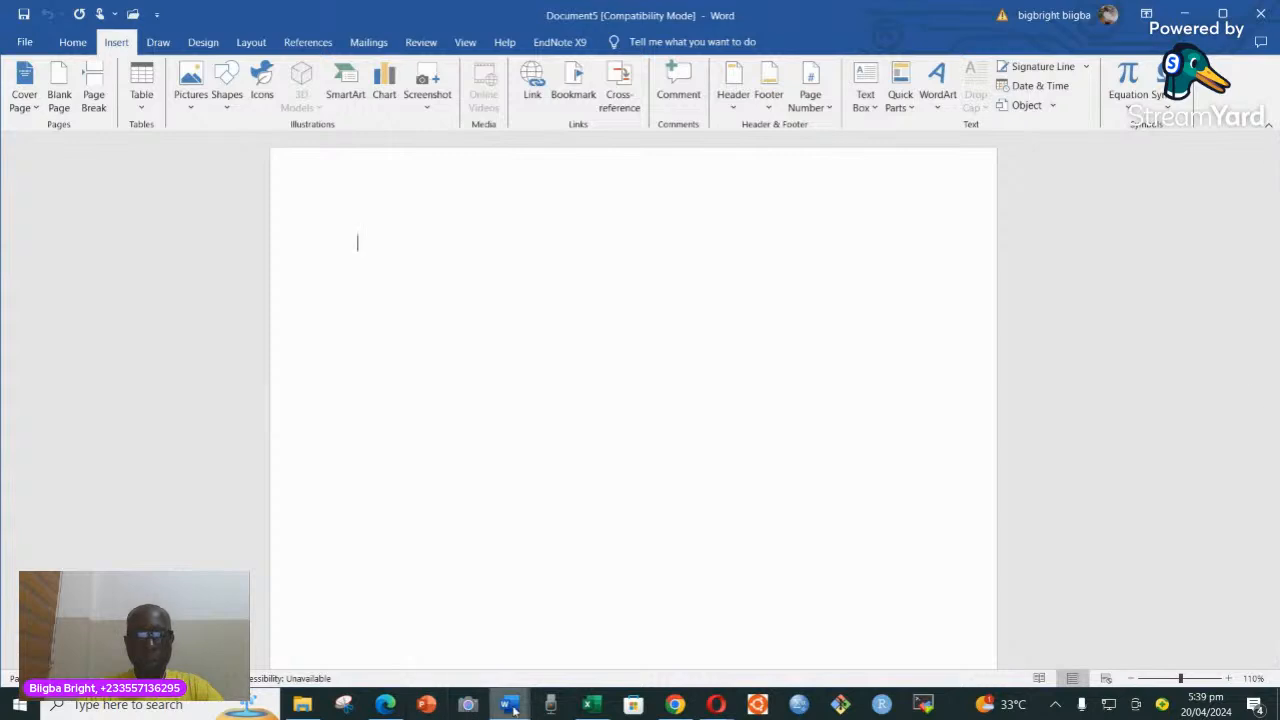
# - Open tutorial11 - Copy.docx from the recent documents and look through its text
pyautogui.moveTo(512, 707)
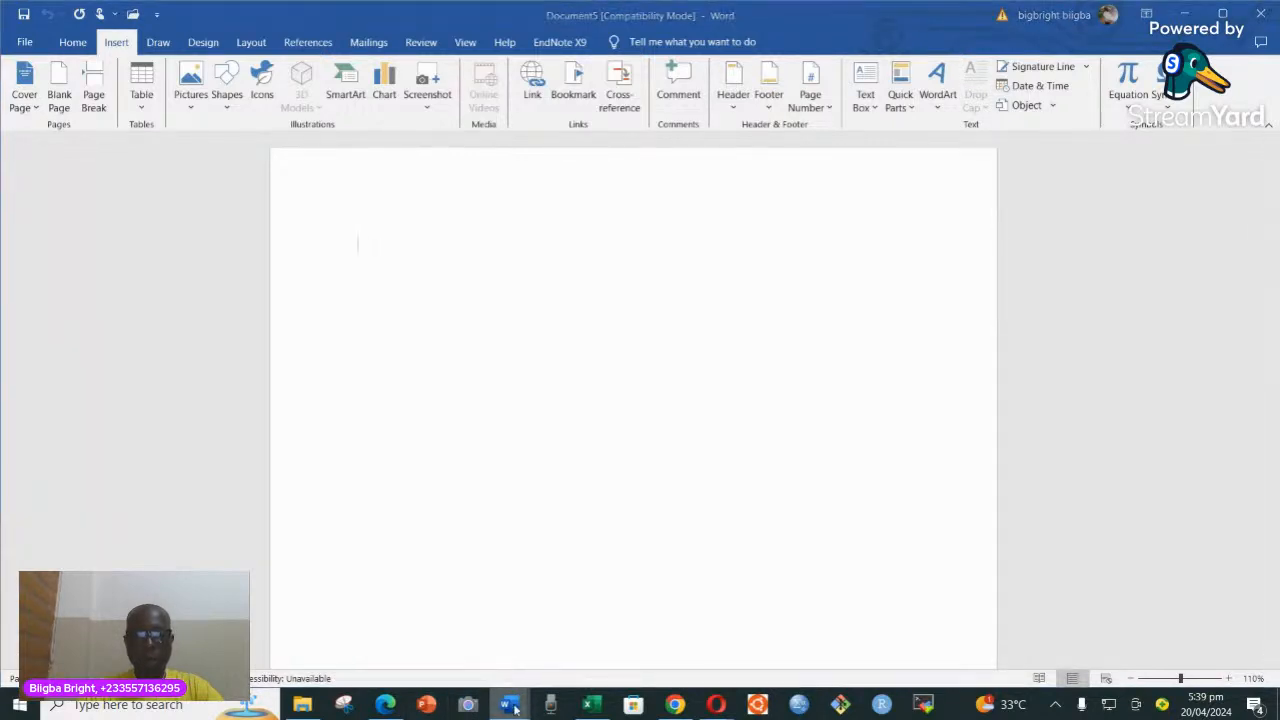
pyautogui.click(600, 625)
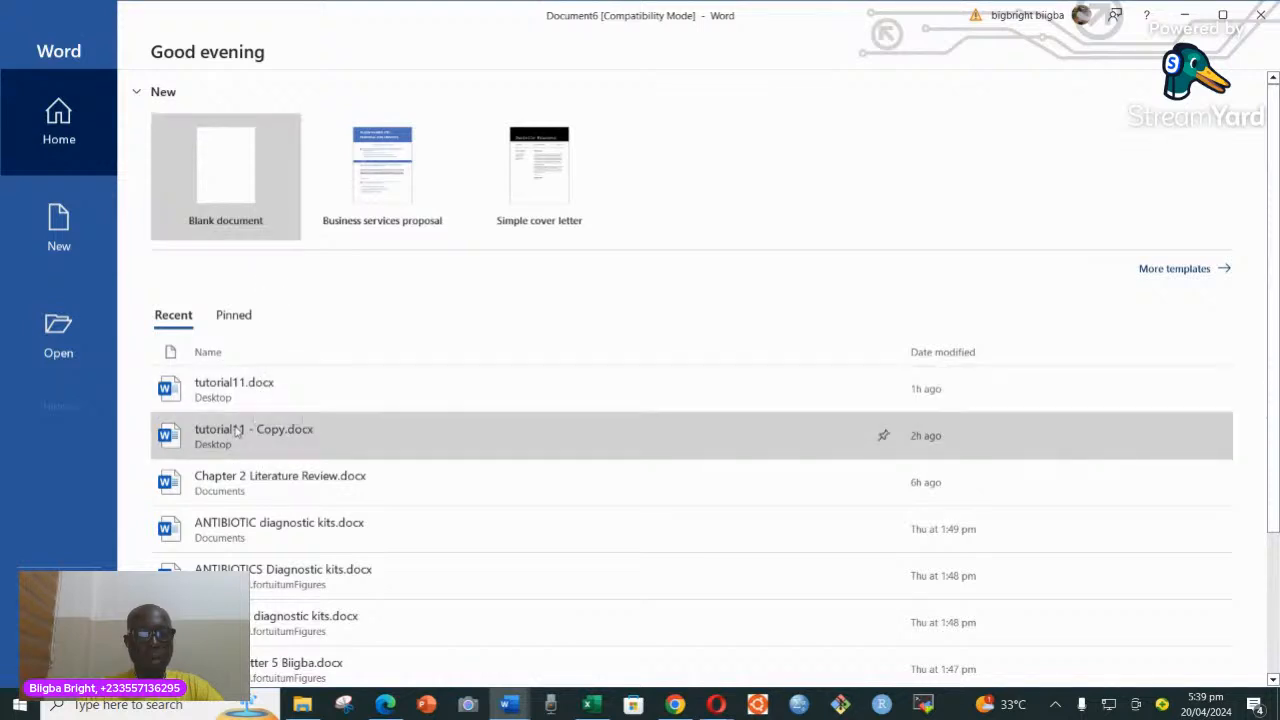
pyautogui.press('Escape')
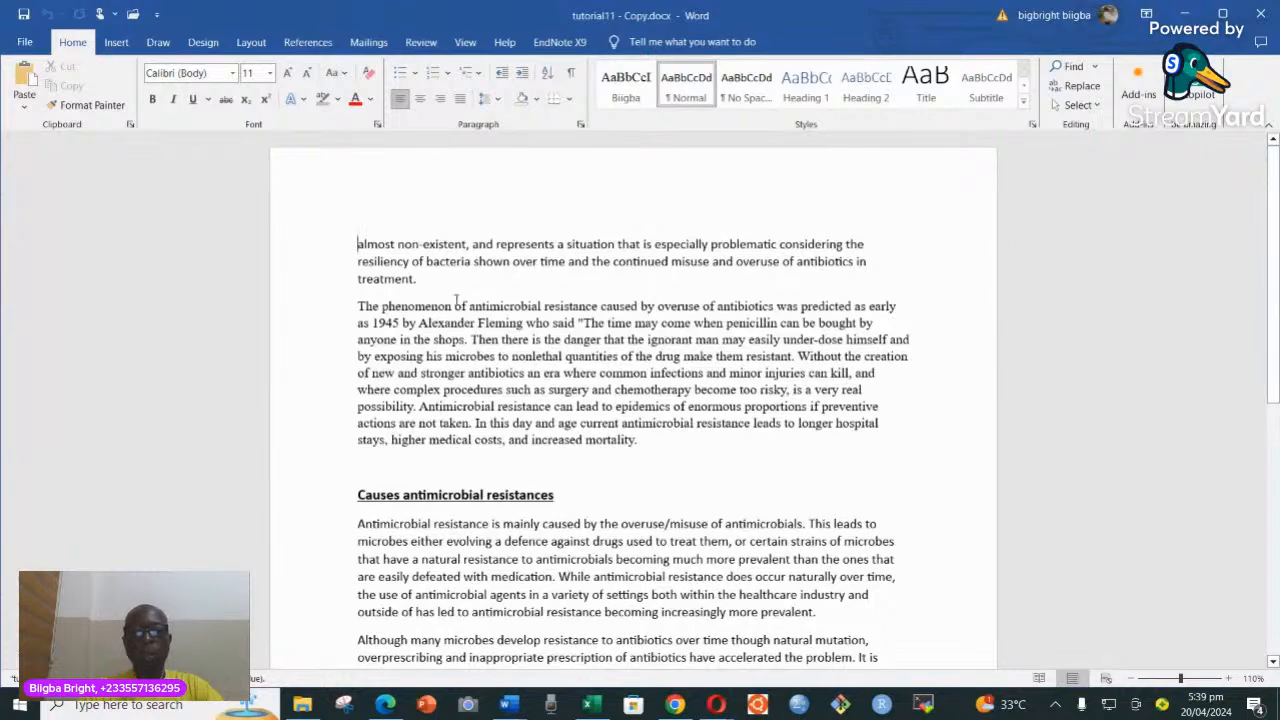
pyautogui.scroll(-5, 459, 293)
pyautogui.scroll(-7, 459, 293)
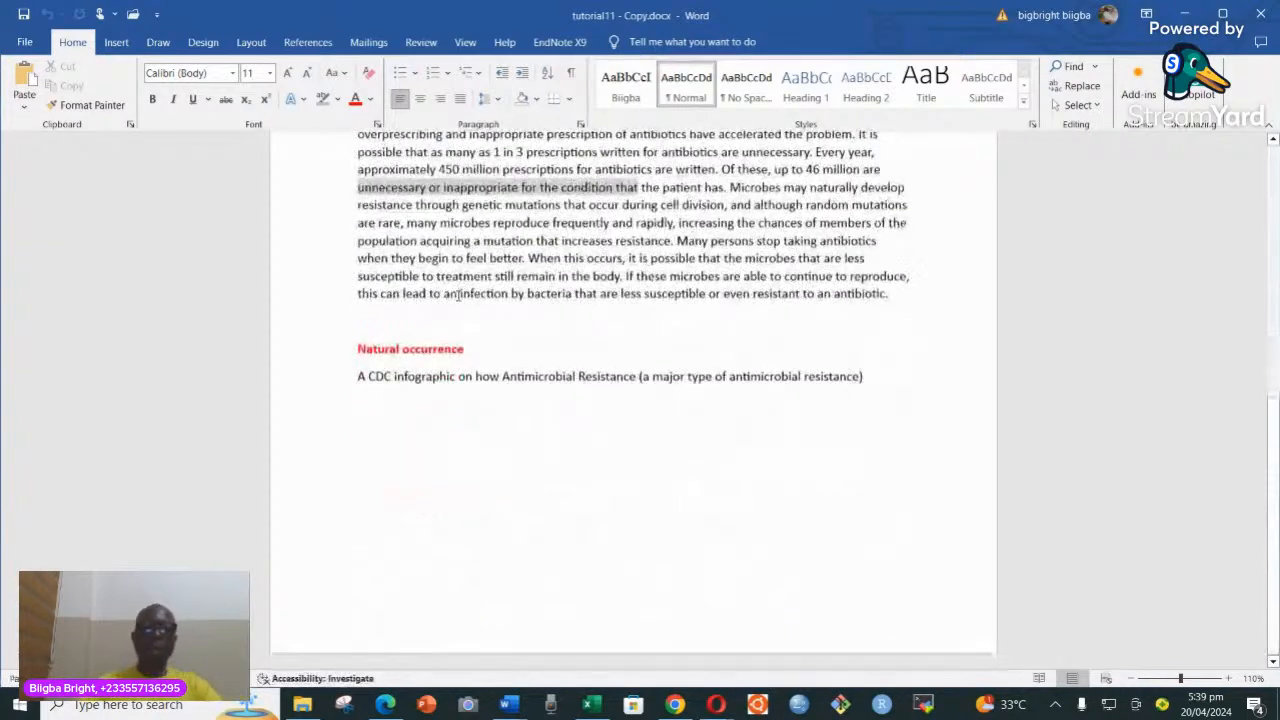
pyautogui.scroll(11, 459, 293)
pyautogui.scroll(1, 459, 290)
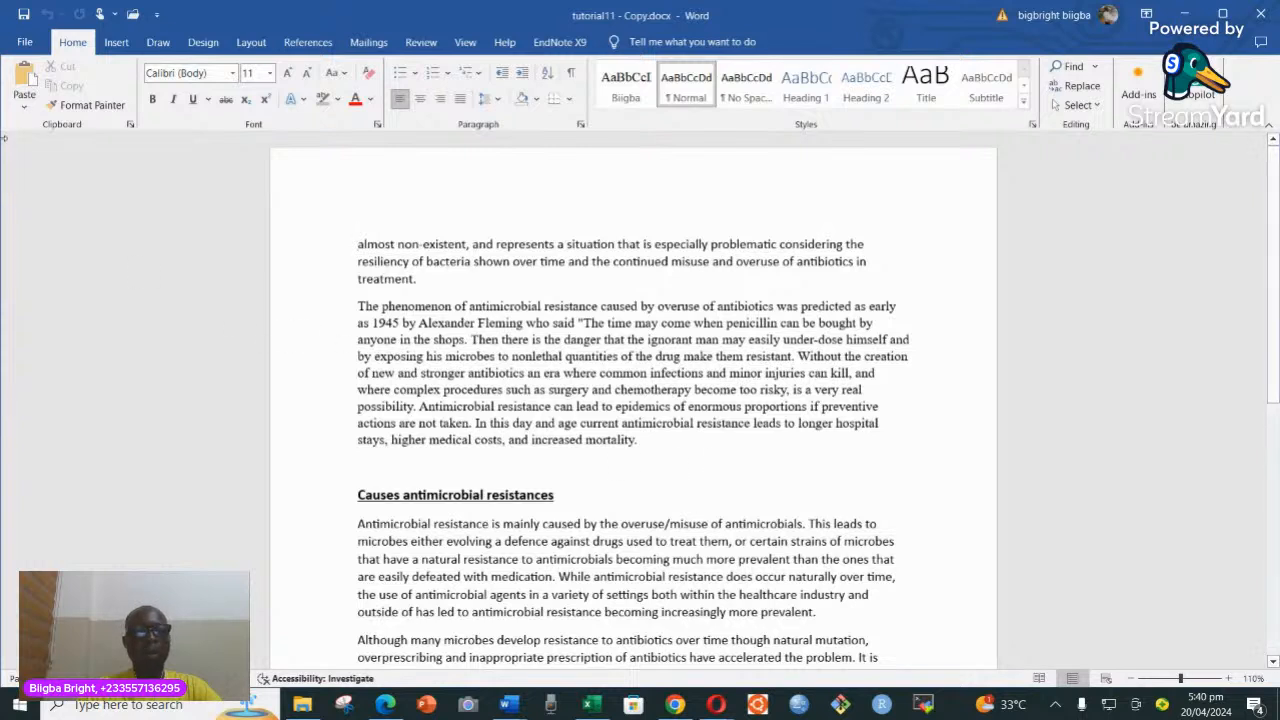
# - Show the available paste options and dismiss them without pasting anything
pyautogui.click(27, 108)
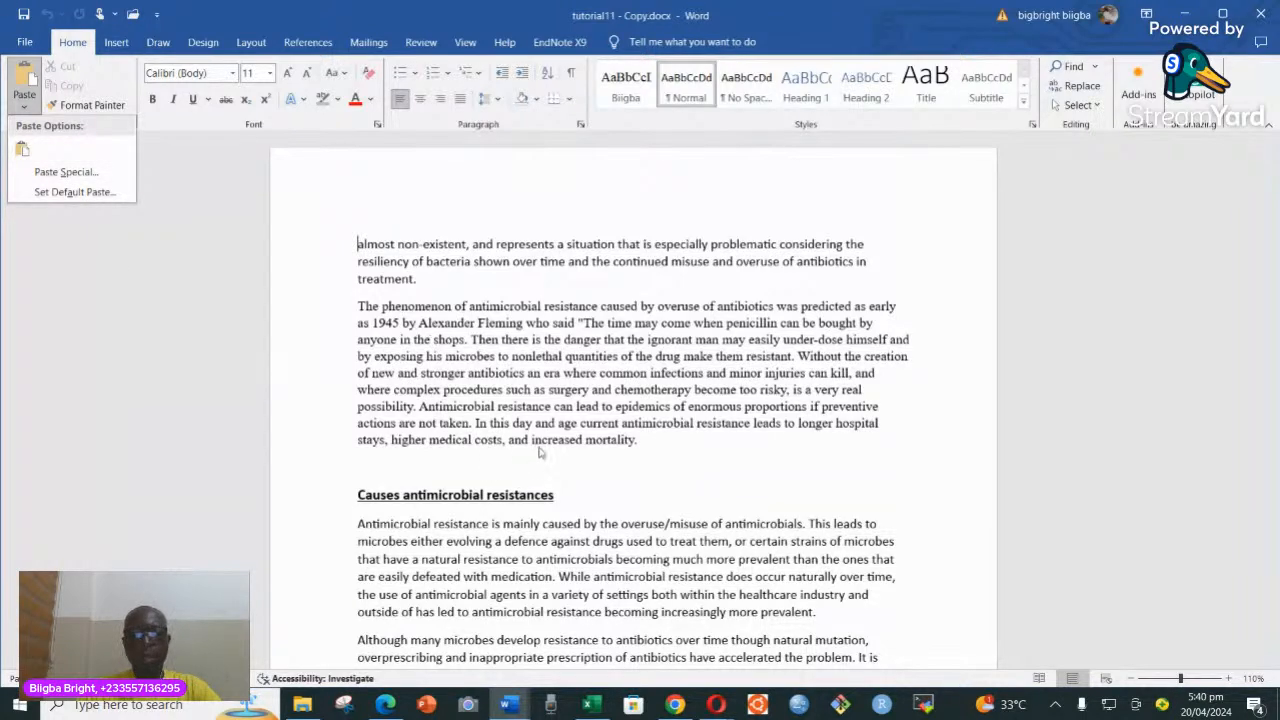
pyautogui.scroll(-3, 538, 446)
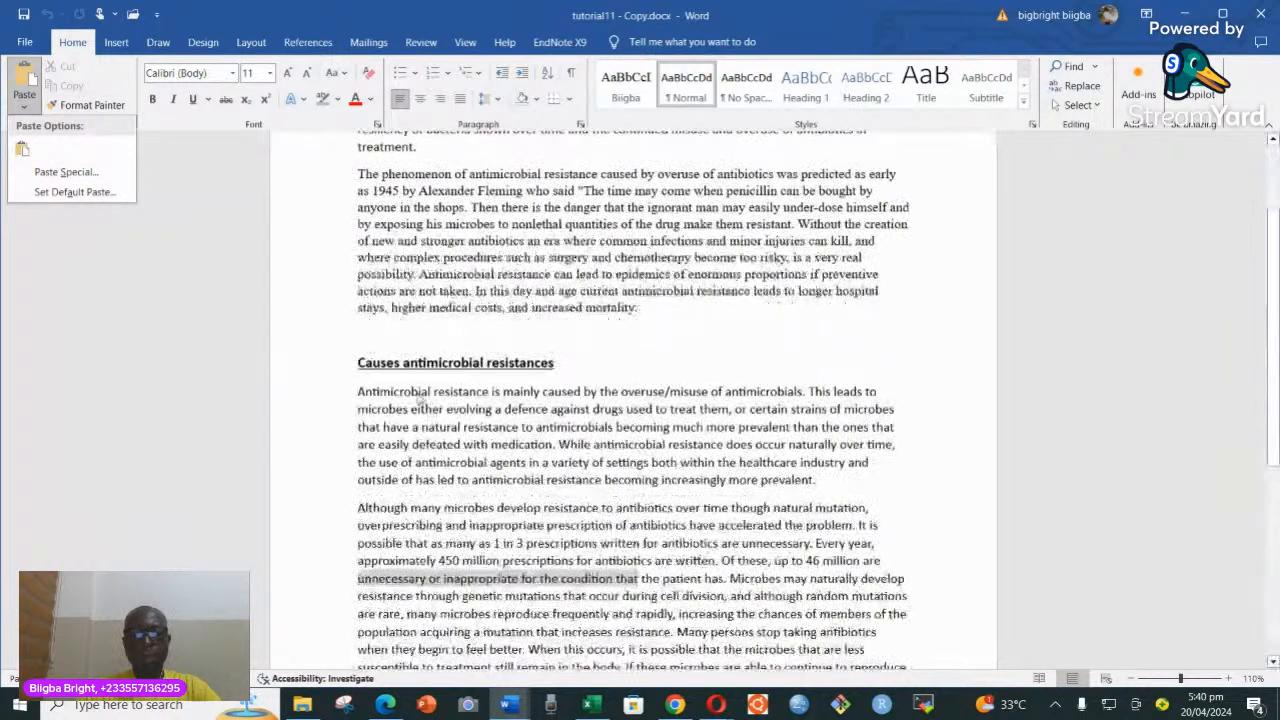
pyautogui.click(361, 399)
# - Remove the grey highlight from "unnecessary or inappropriate for the condition that" in the Causes antimicrobial resistances section
pyautogui.scroll(-3, 427, 588)
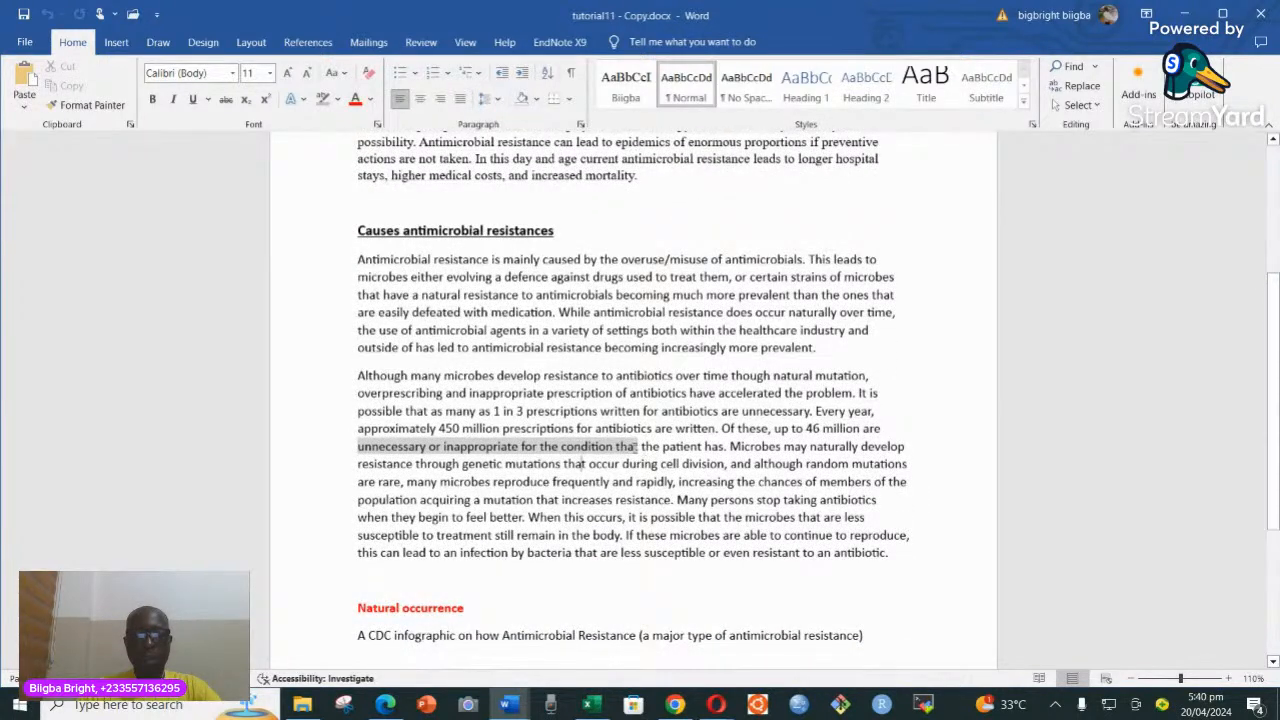
pyautogui.moveTo(616, 446); pyautogui.dragTo(356, 456)
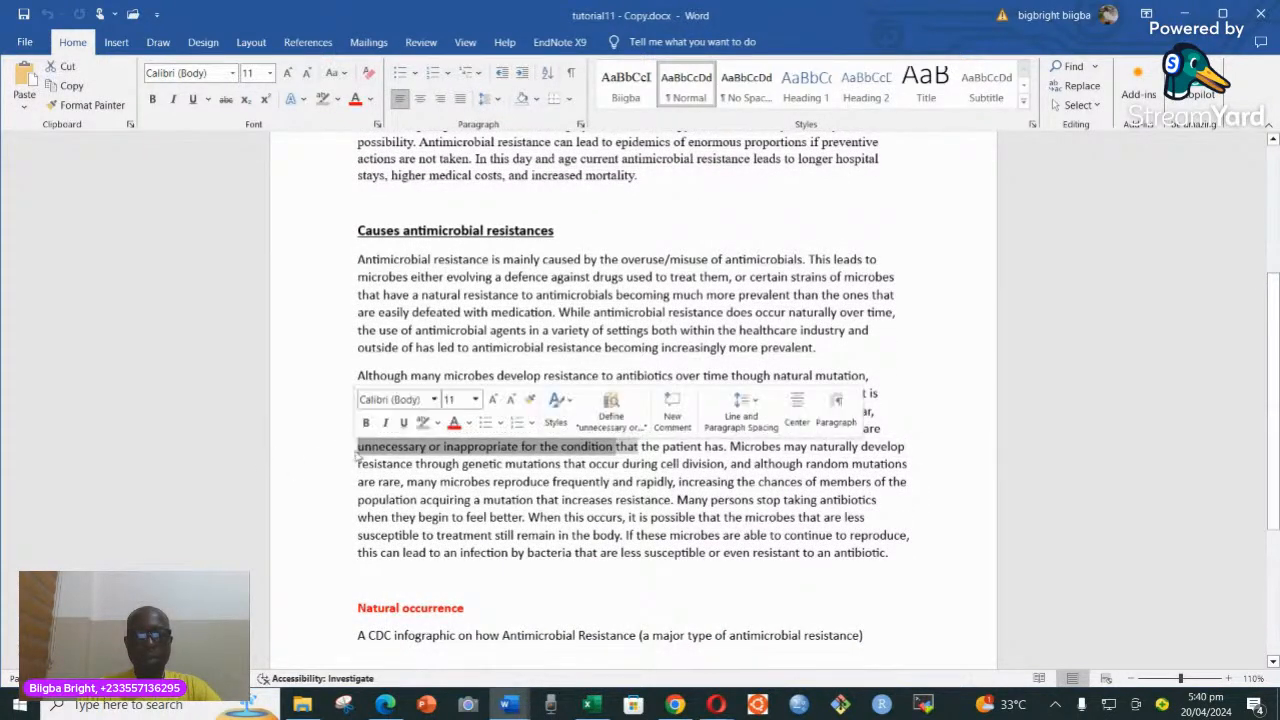
pyautogui.click(339, 100)
pyautogui.click(360, 226)
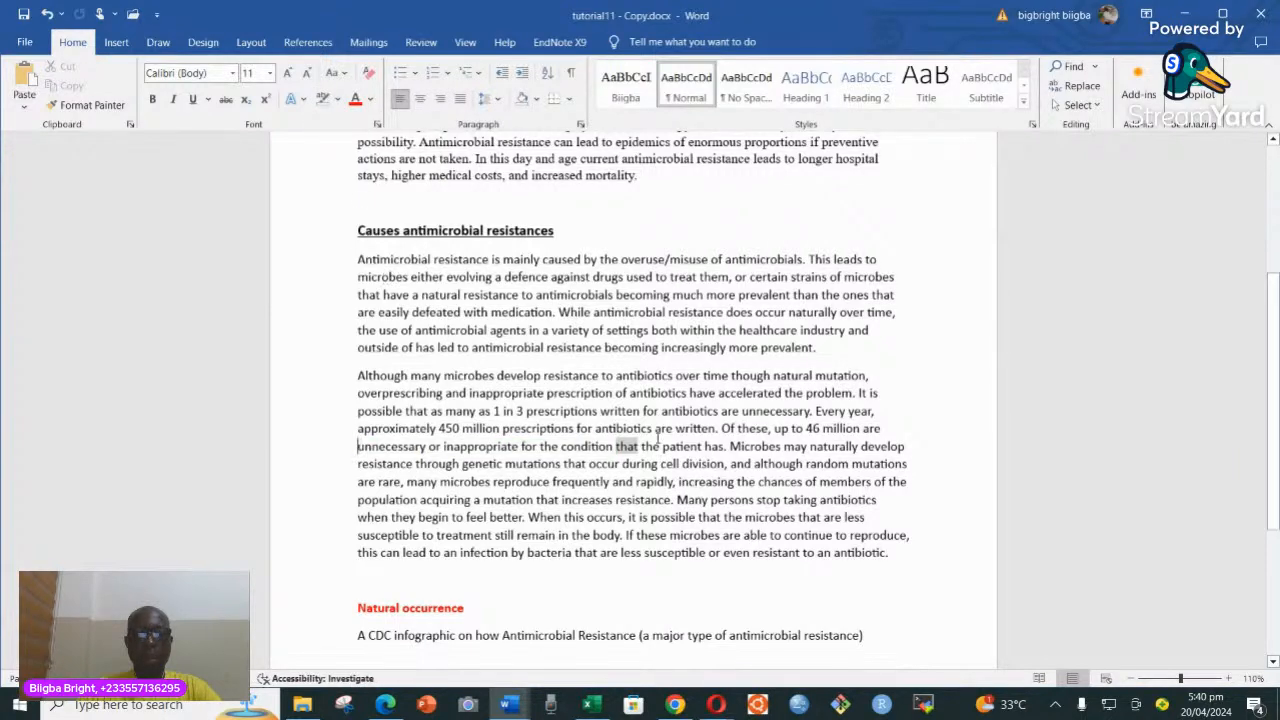
pyautogui.moveTo(655, 446); pyautogui.dragTo(567, 444)
pyautogui.click(323, 100)
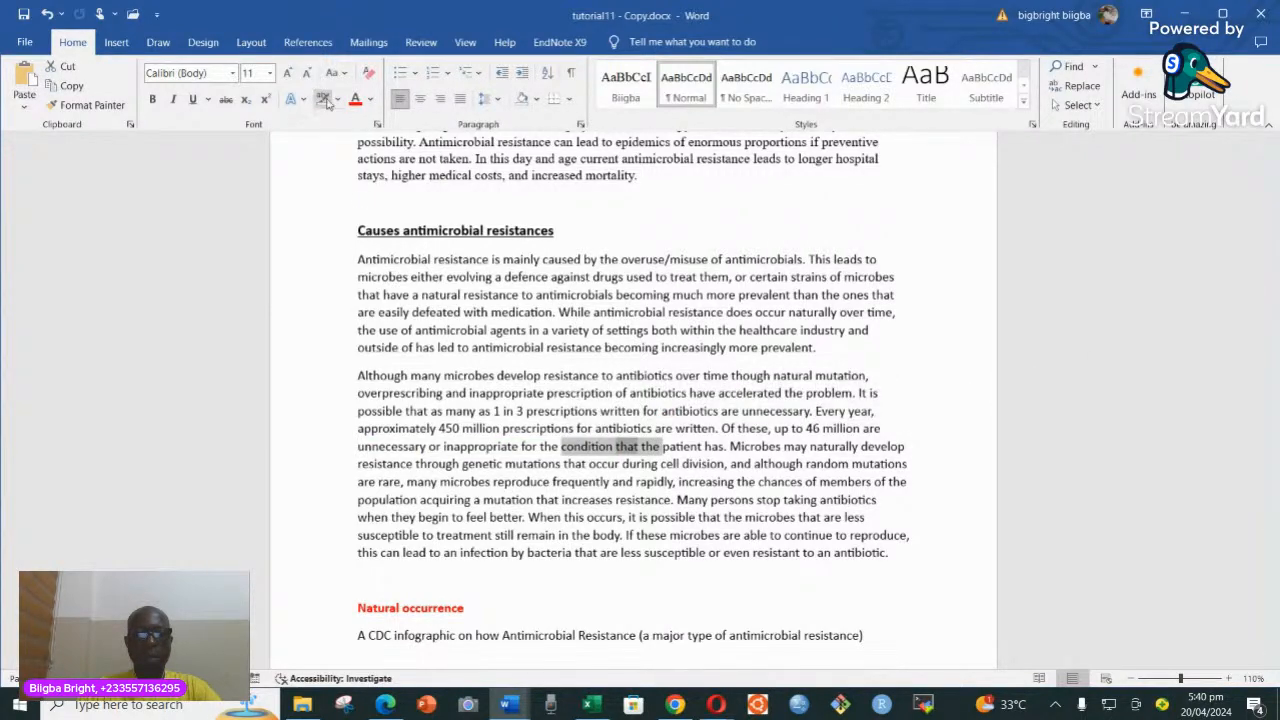
# - Italicize and copy the passage from "Although many microbes" to "Of these" in the Causes antimicrobial resistances section
pyautogui.scroll(5, 243, 150)
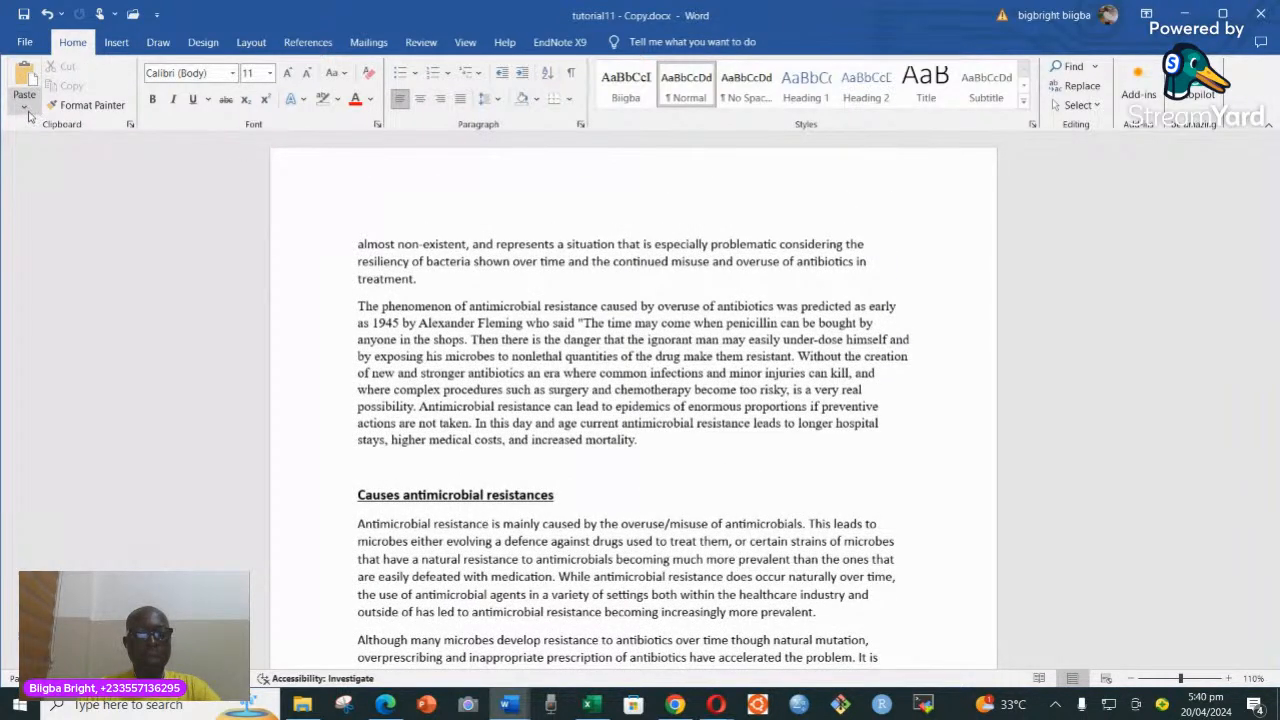
pyautogui.scroll(-3, 340, 484)
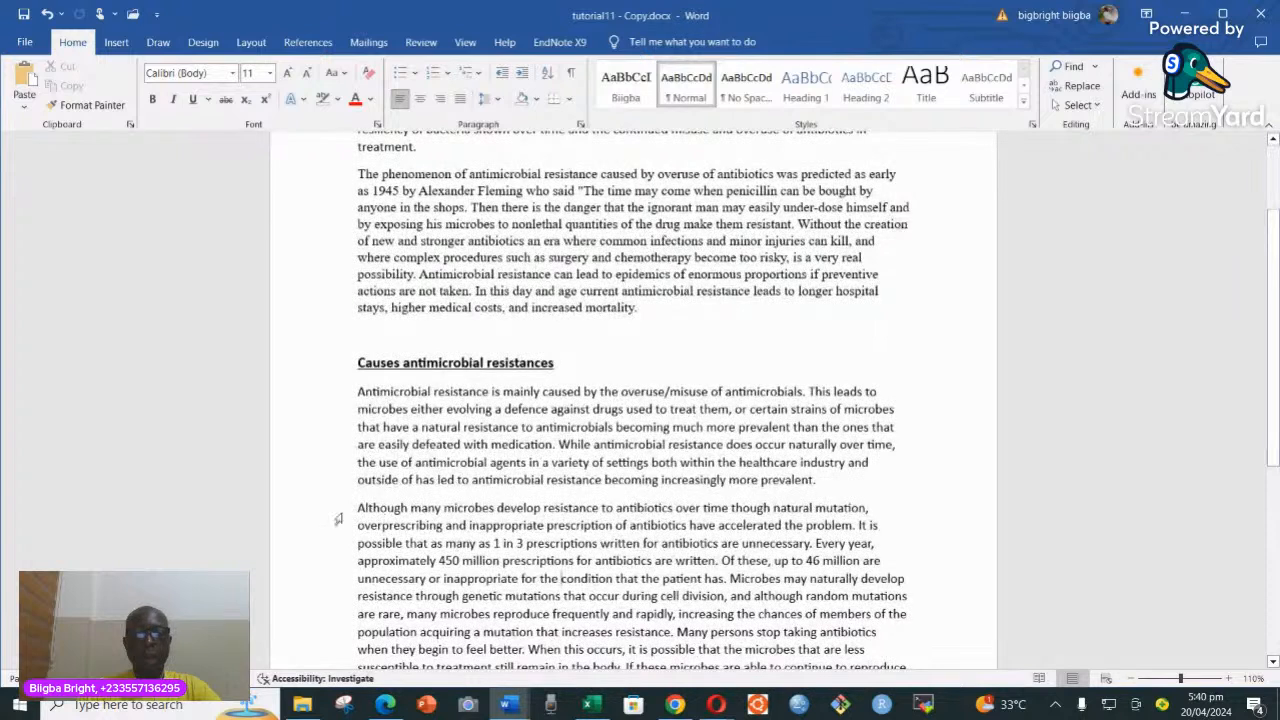
pyautogui.moveTo(358, 507); pyautogui.dragTo(764, 570)
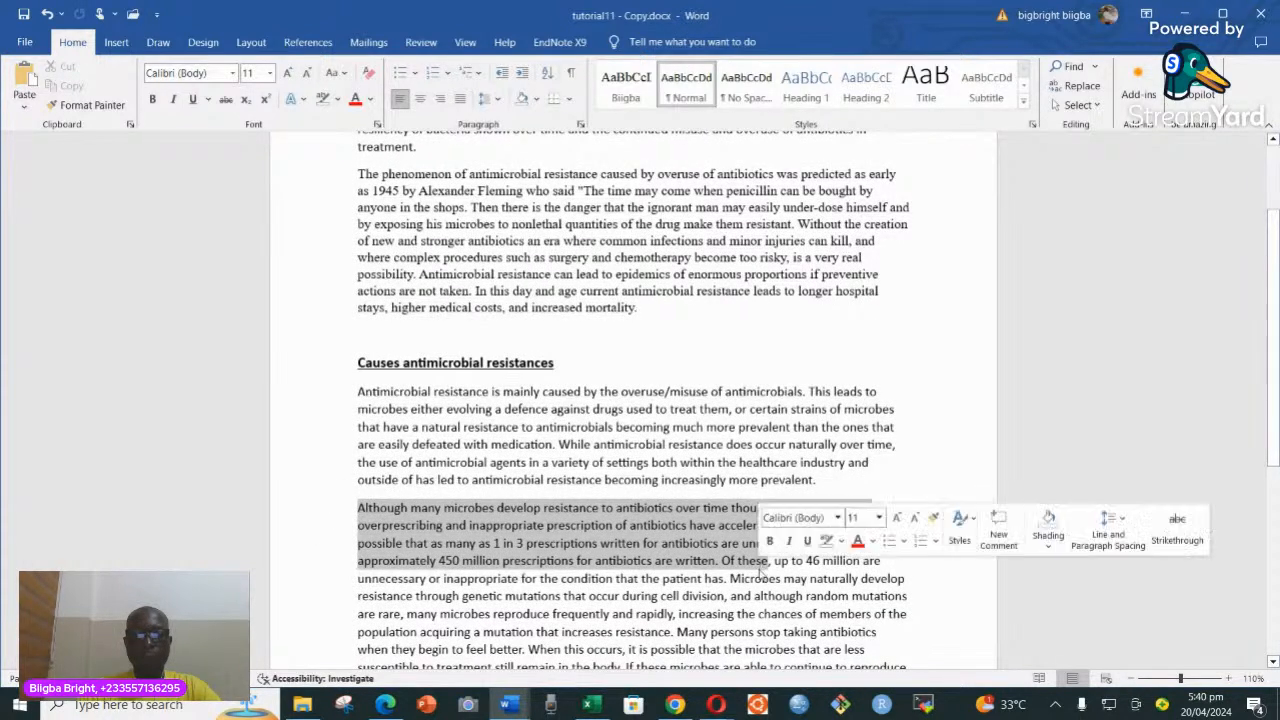
pyautogui.click(788, 541)
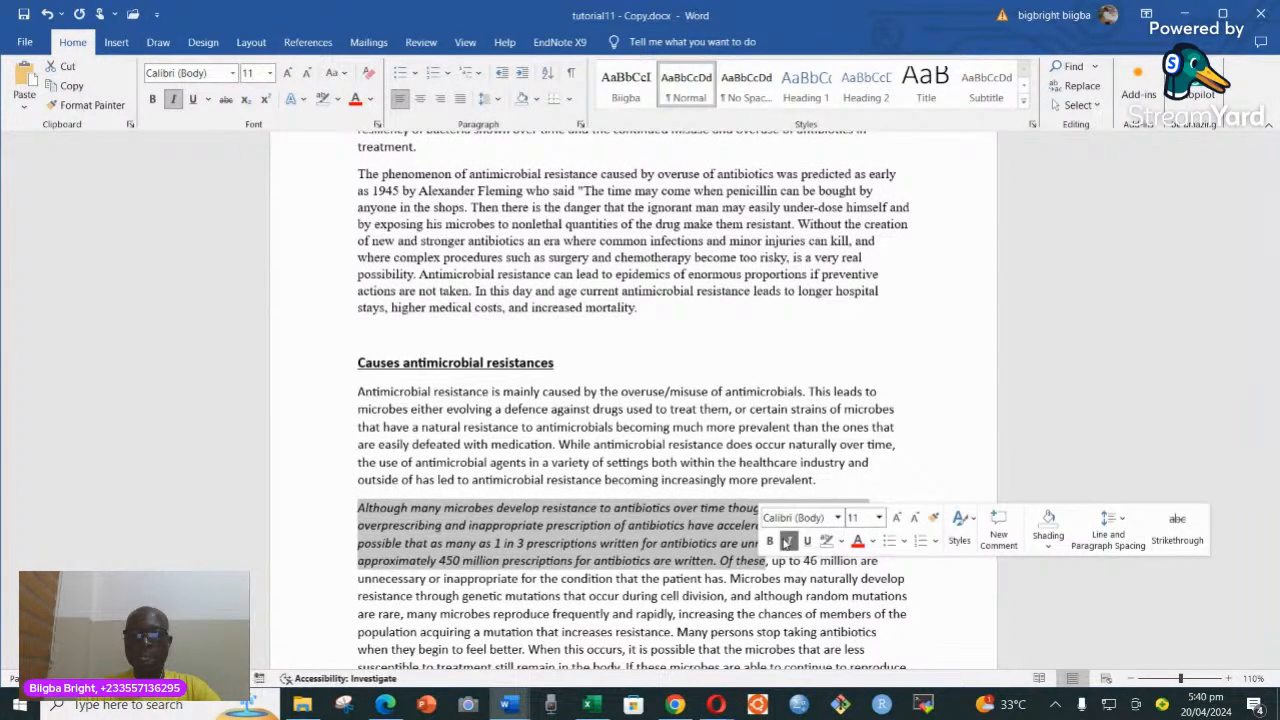
pyautogui.rightClick(412, 525)
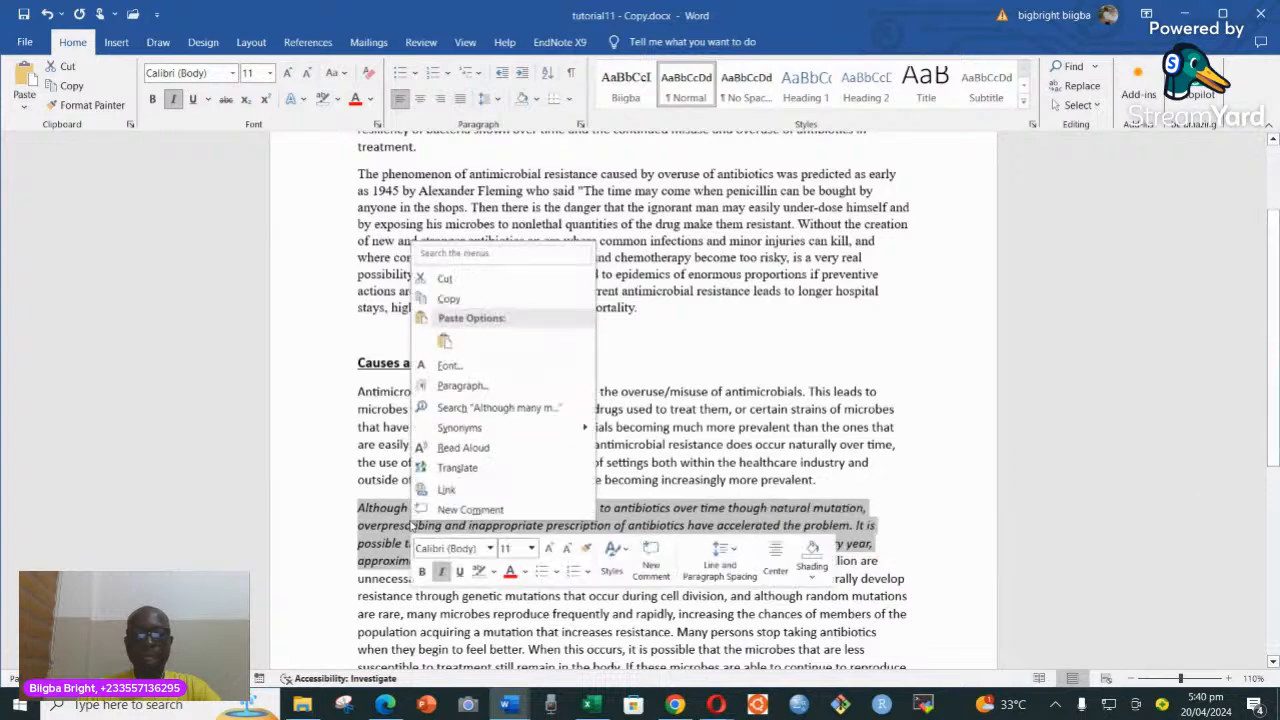
pyautogui.click(449, 301)
# - Preview the paste options for the copied passage after "increased mortality." without committing the paste
pyautogui.click(658, 312)
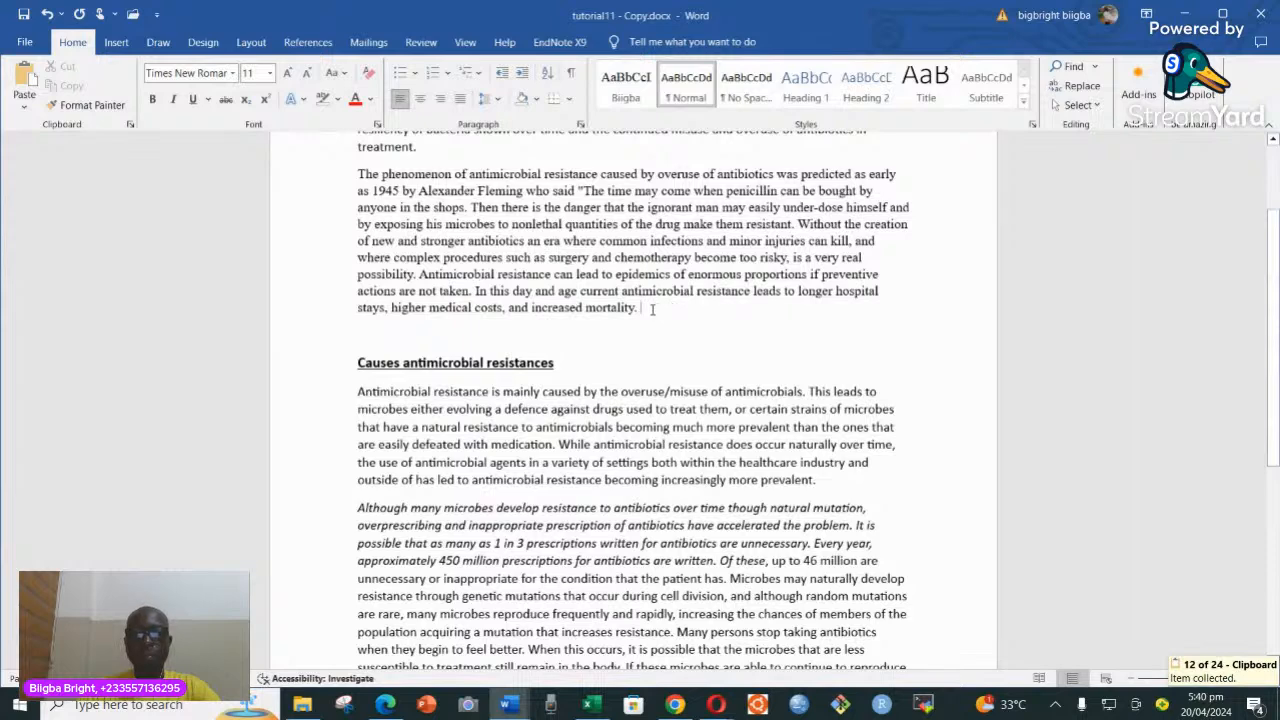
pyautogui.rightClick(652, 310)
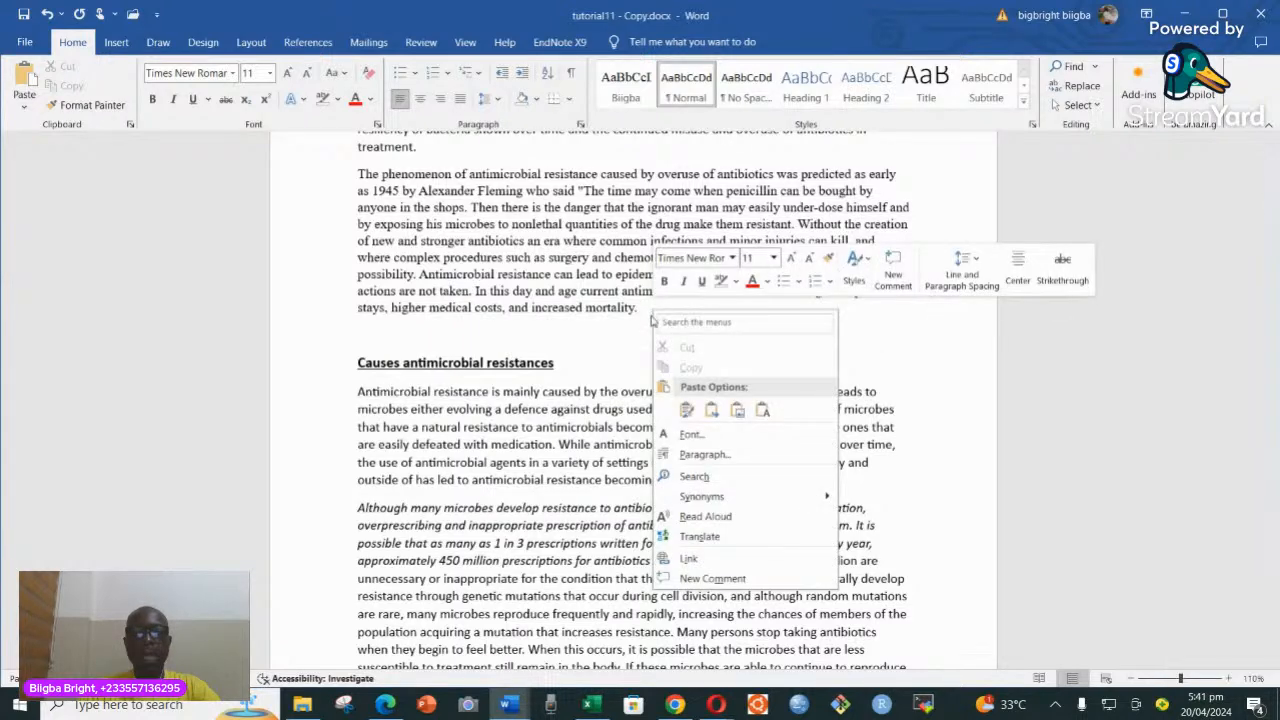
pyautogui.click(642, 311)
pyautogui.rightClick(642, 309)
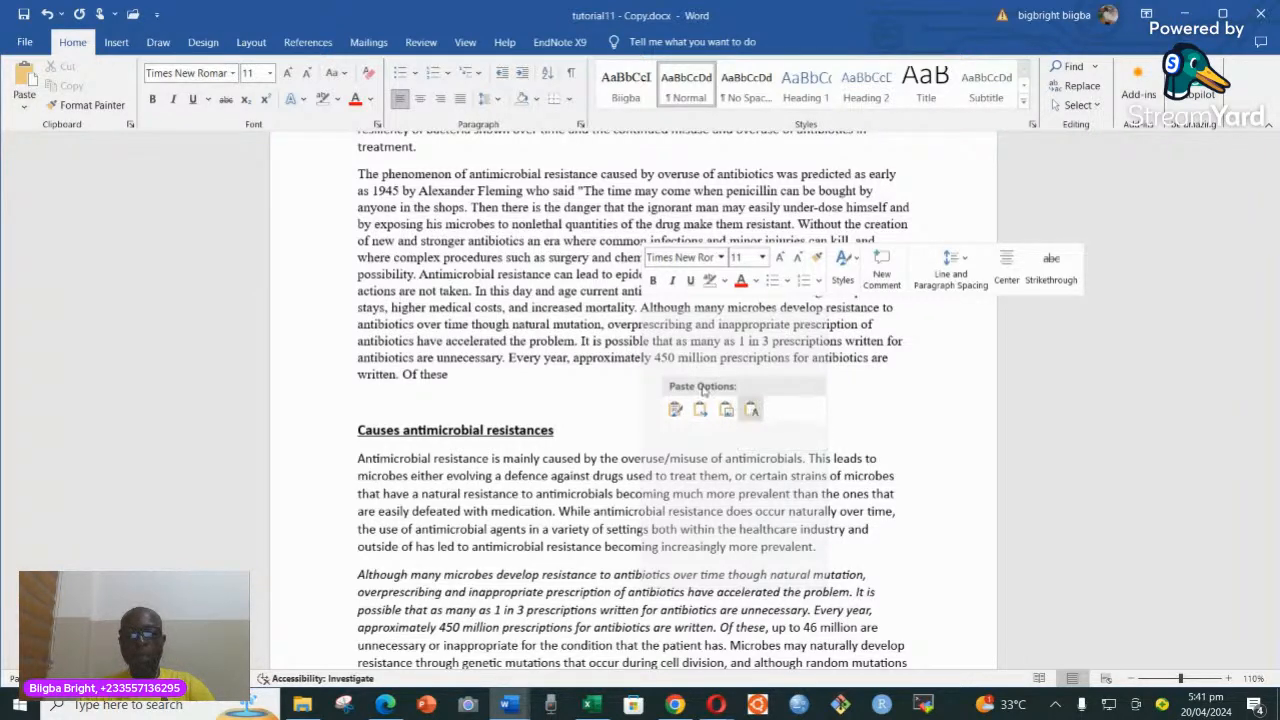
pyautogui.click(565, 310)
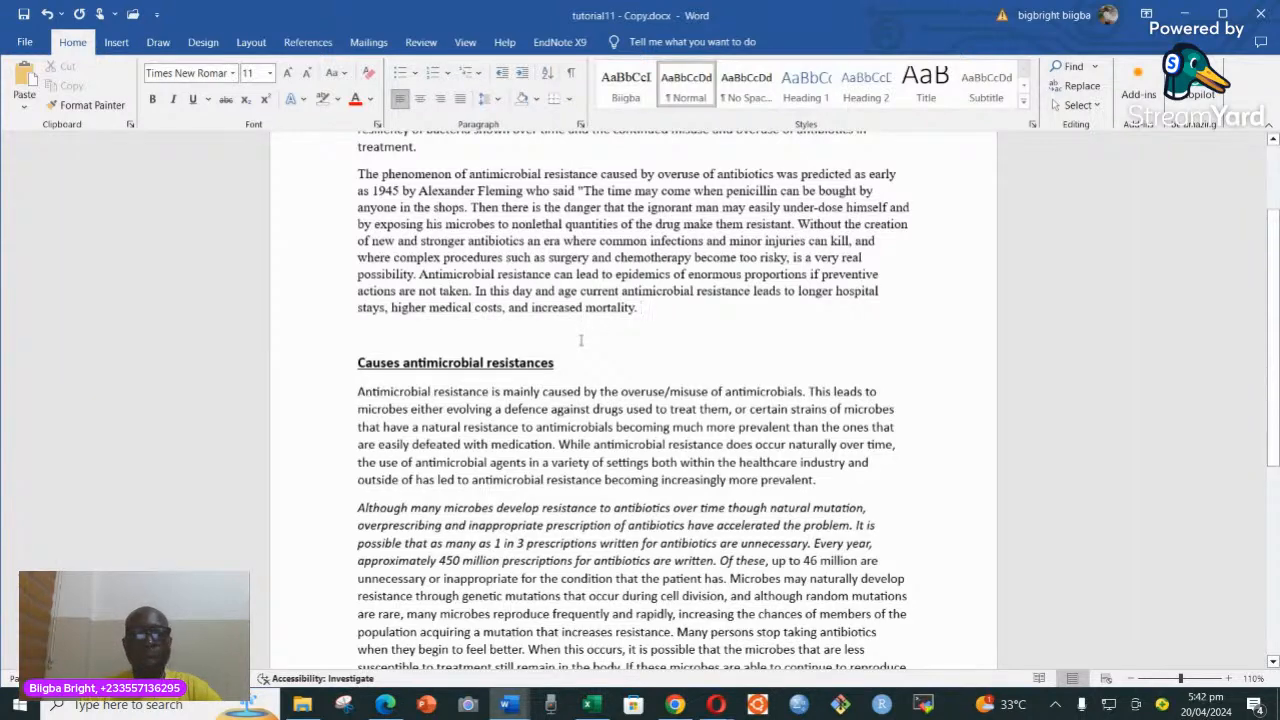
# - Display the list of items collected on the Office clipboard
pyautogui.scroll(3, 580, 340)
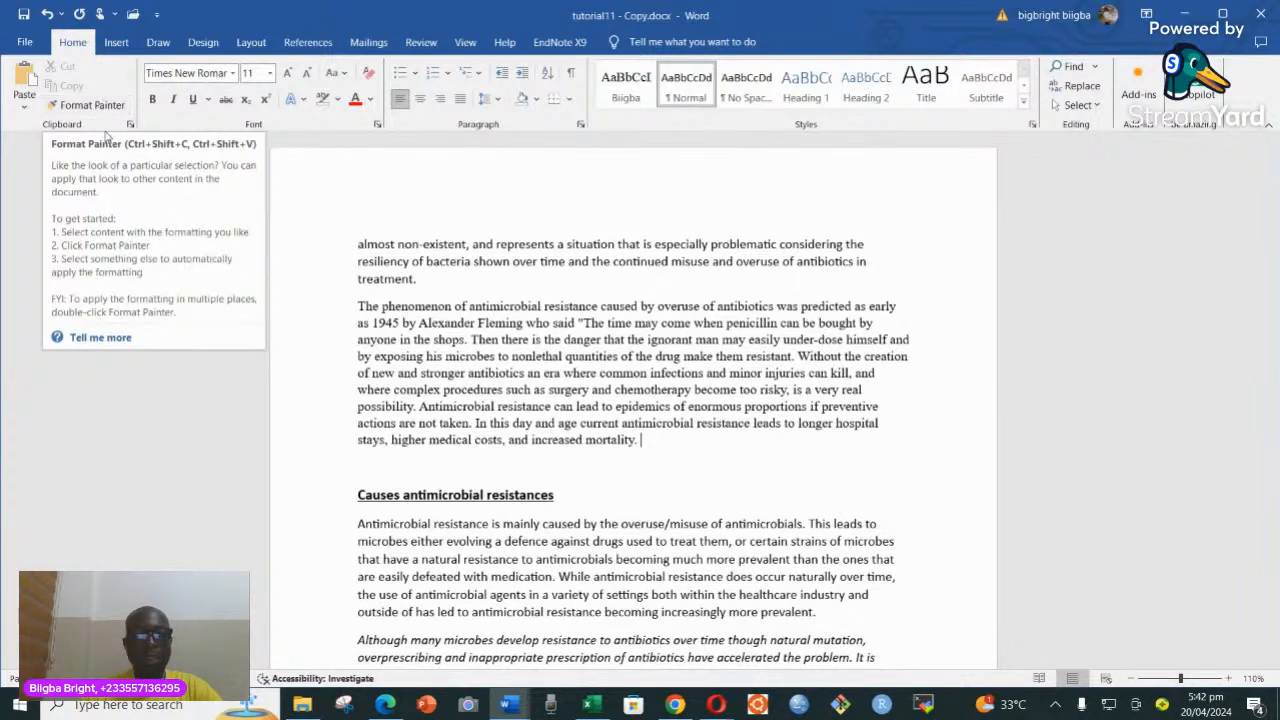
pyautogui.click(130, 125)
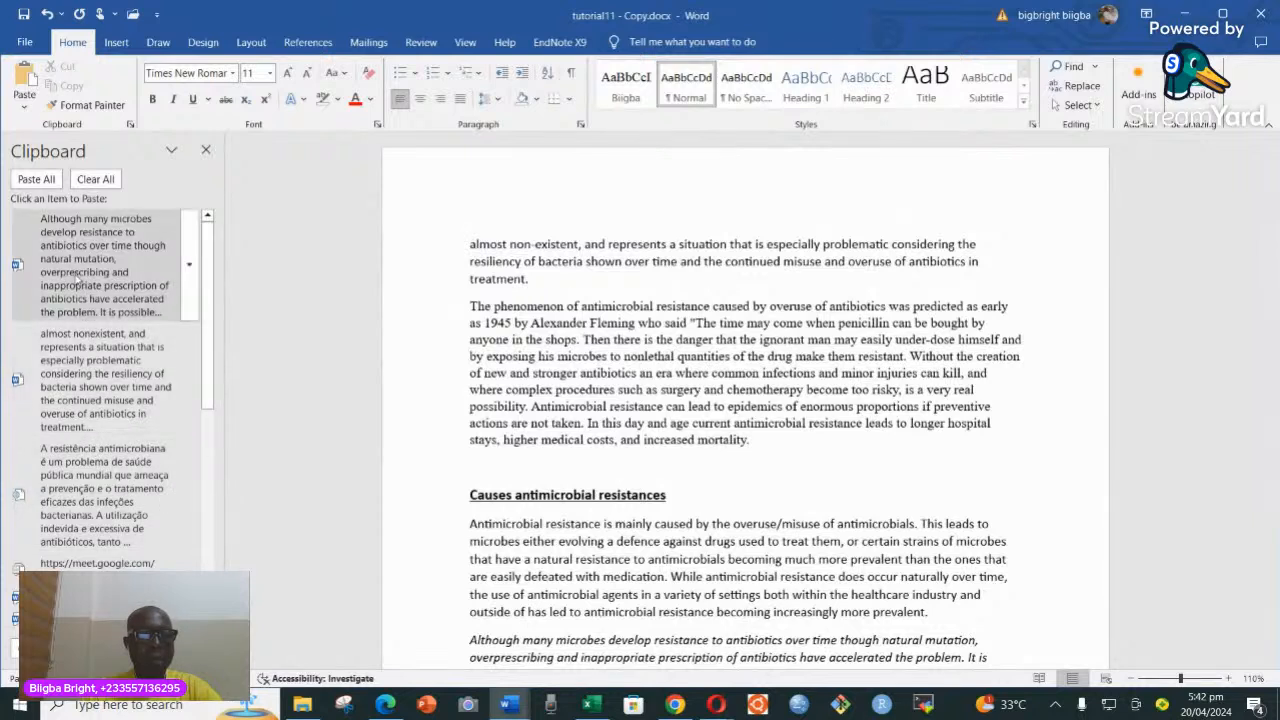
# - Look through the remaining items on the Office clipboard and close the clipboard list
pyautogui.scroll(-5, 100, 300)
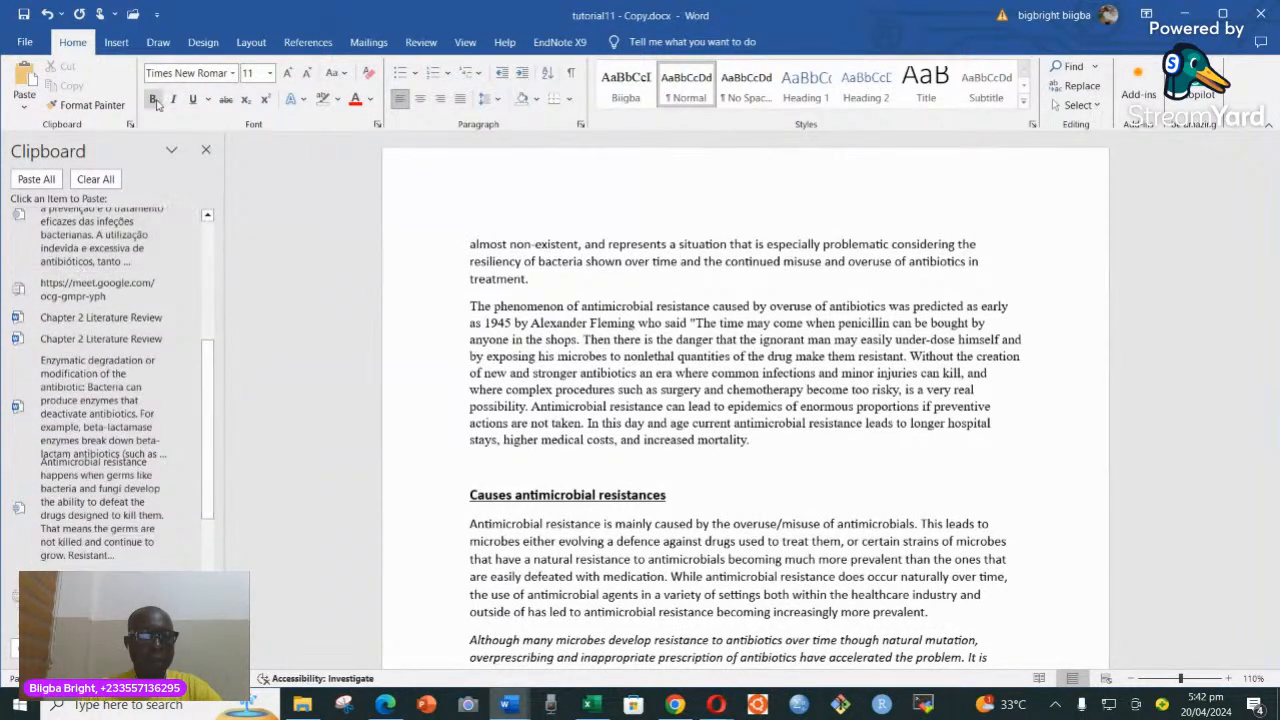
pyautogui.click(206, 150)
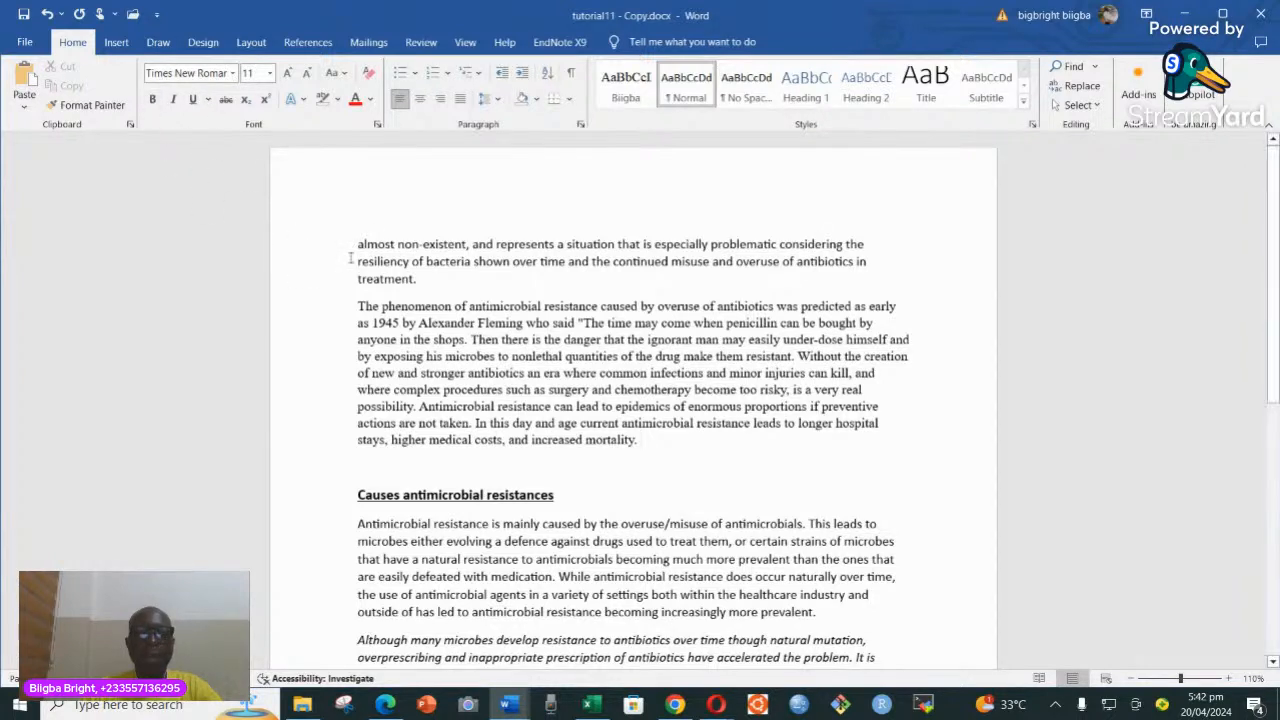
# - Apply bold, italic and underline to the paragraph beginning "almost non-existent, and represents a situation"
pyautogui.moveTo(355, 244); pyautogui.dragTo(459, 288)
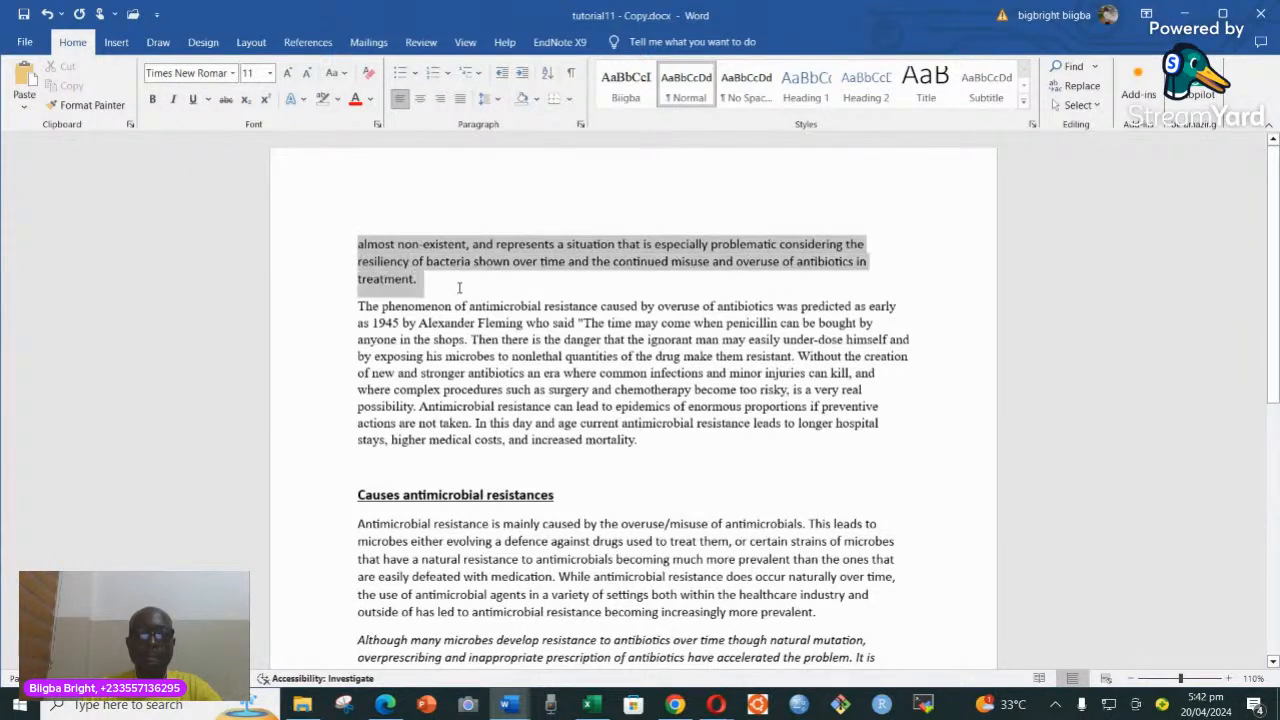
pyautogui.click(152, 99)
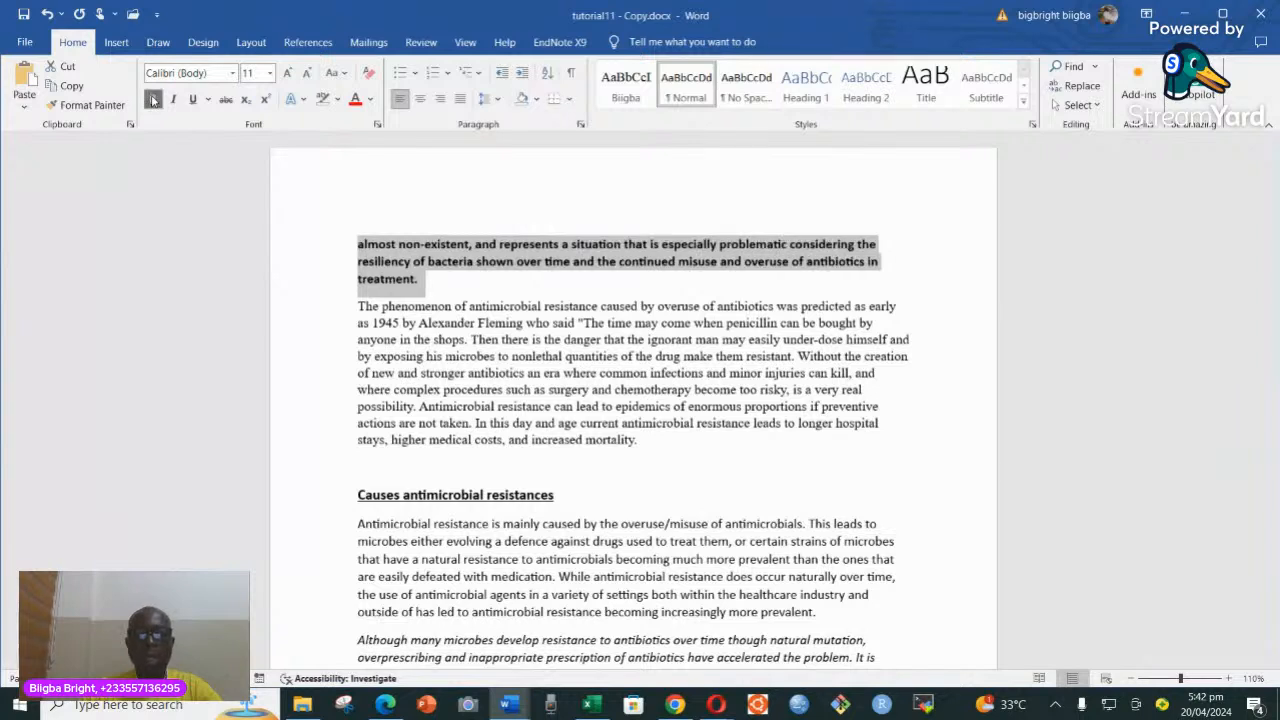
pyautogui.click(172, 100)
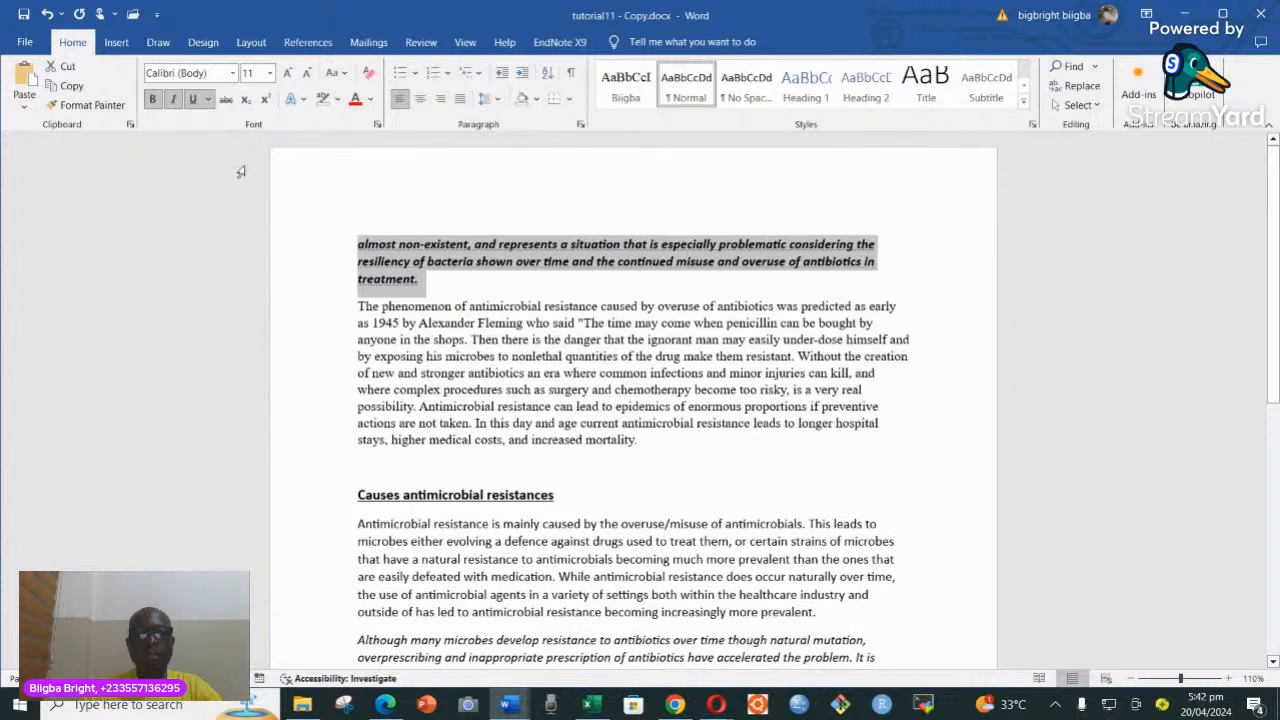
pyautogui.click(522, 295)
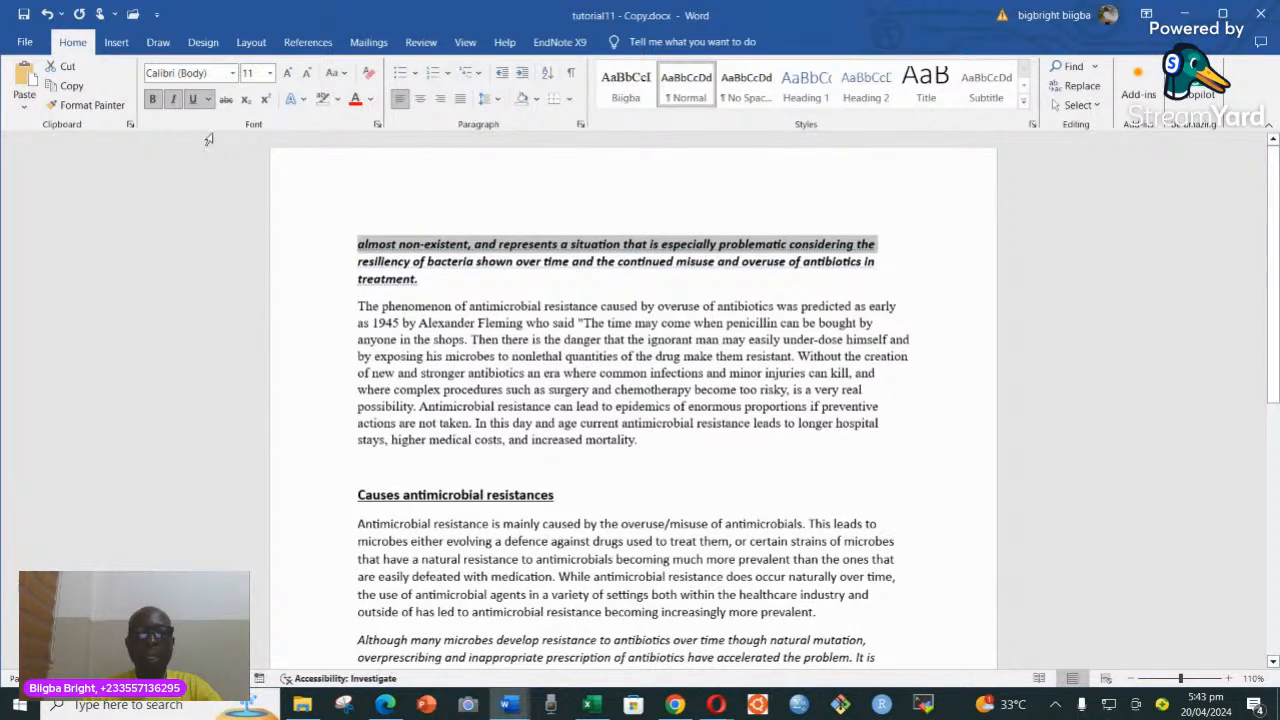
pyautogui.click(441, 257)
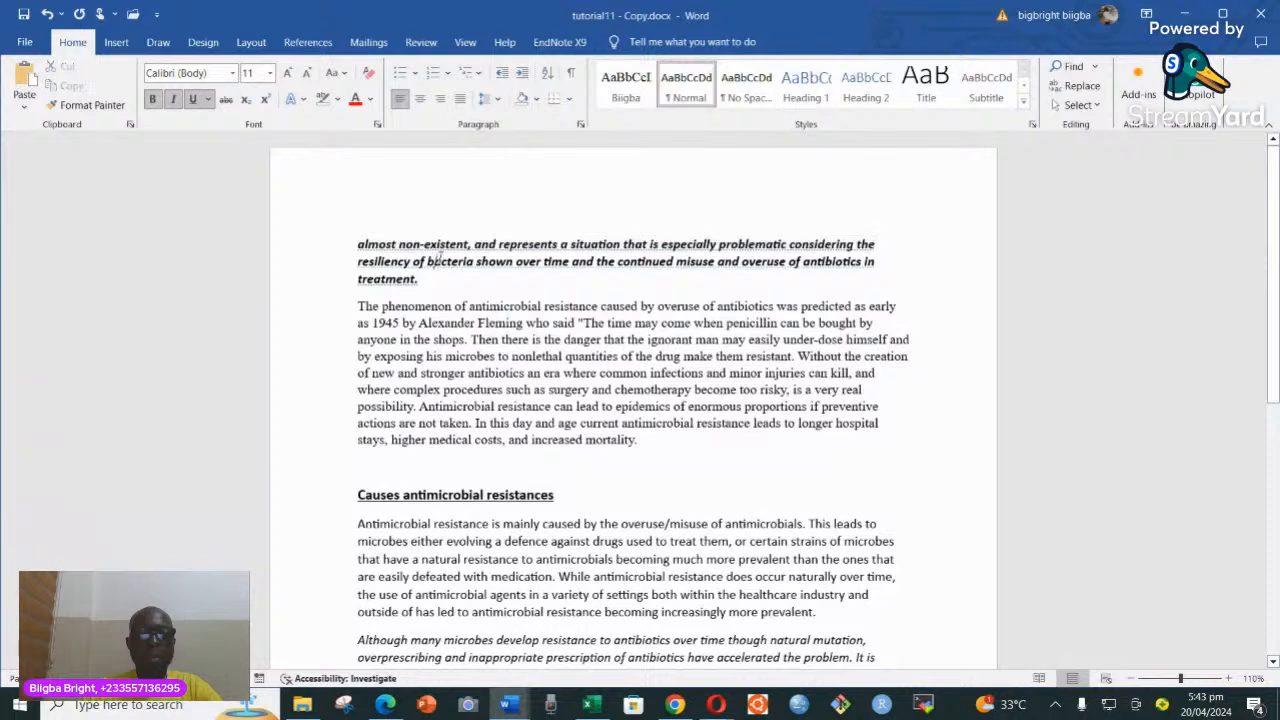
# - Remove the bold, italic and underline formatting from the "almost non-existent" paragraph
pyautogui.moveTo(359, 243); pyautogui.dragTo(424, 283)
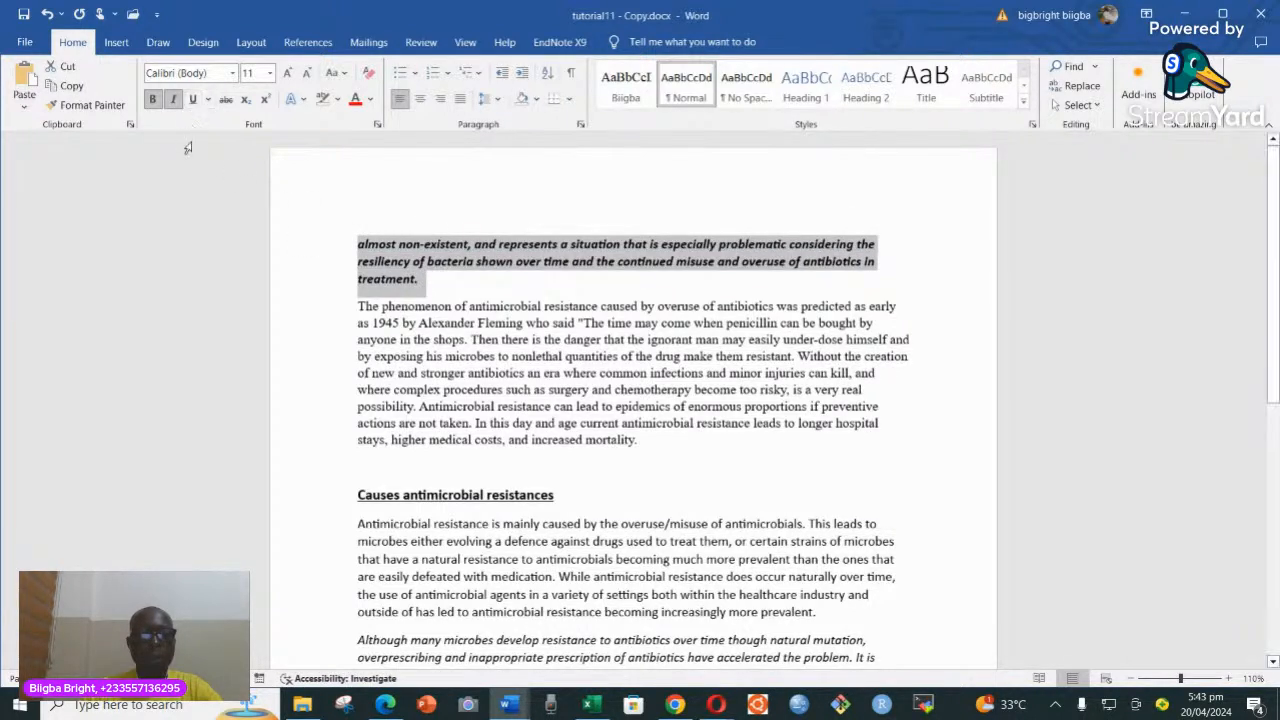
pyautogui.click(173, 102)
pyautogui.click(153, 99)
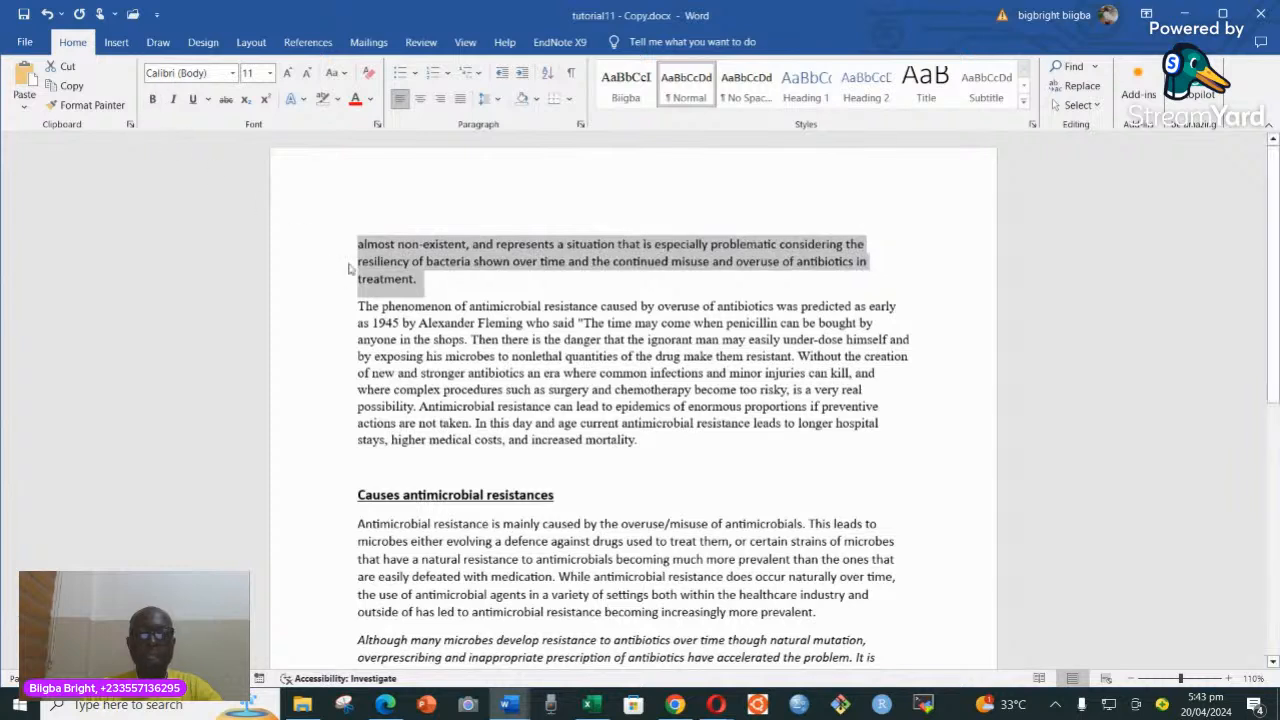
pyautogui.click(470, 265)
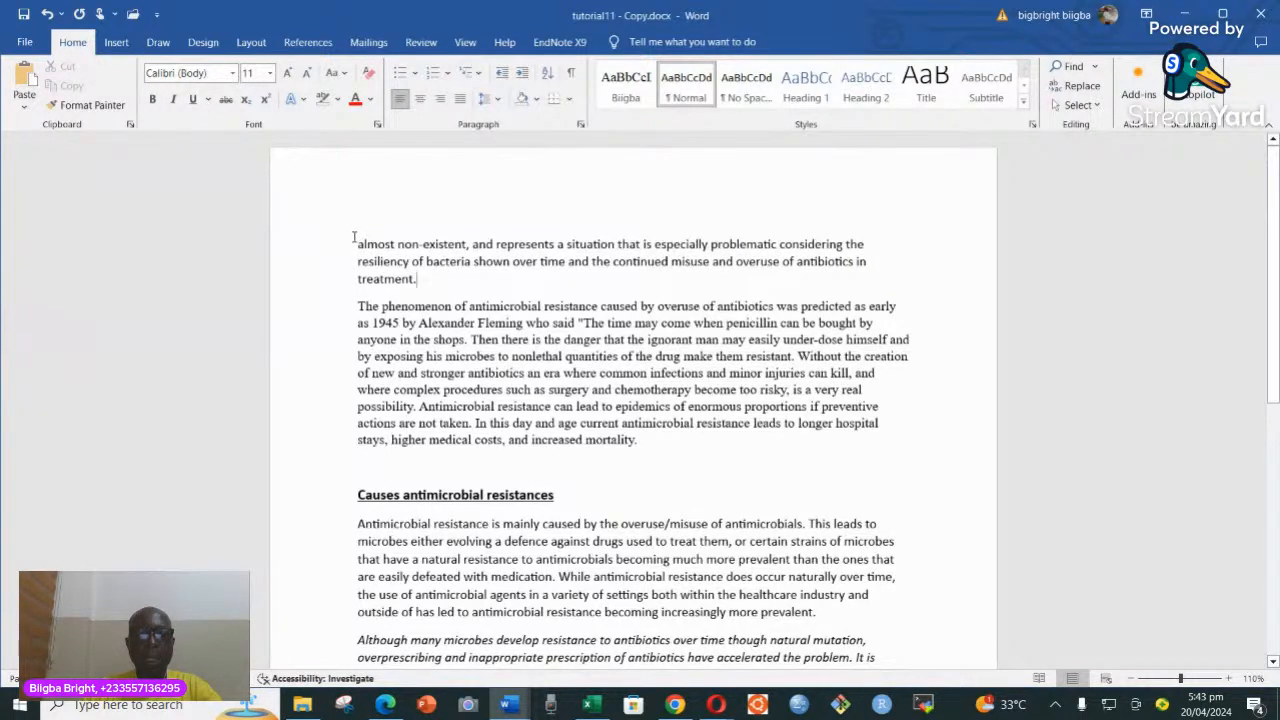
# - Give the "almost non-existent" paragraph a double underline and colour the underline red
pyautogui.moveTo(353, 238); pyautogui.dragTo(418, 281)
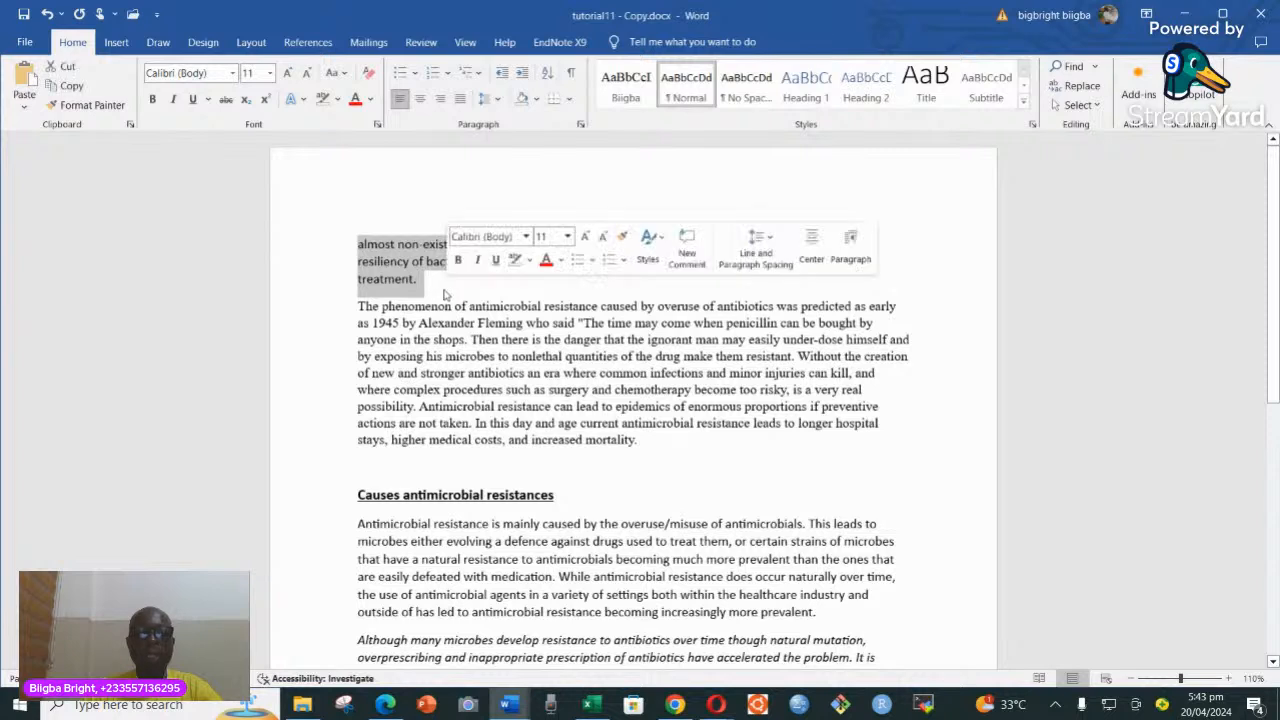
pyautogui.click(208, 100)
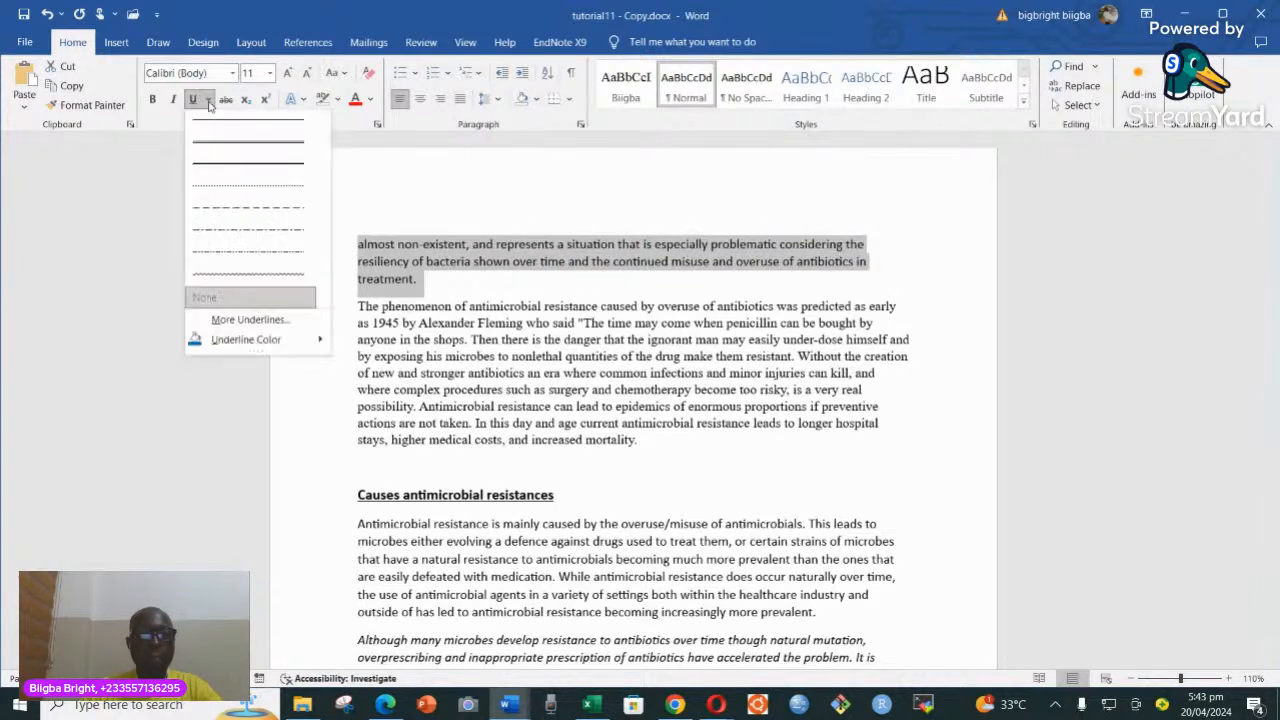
pyautogui.click(255, 148)
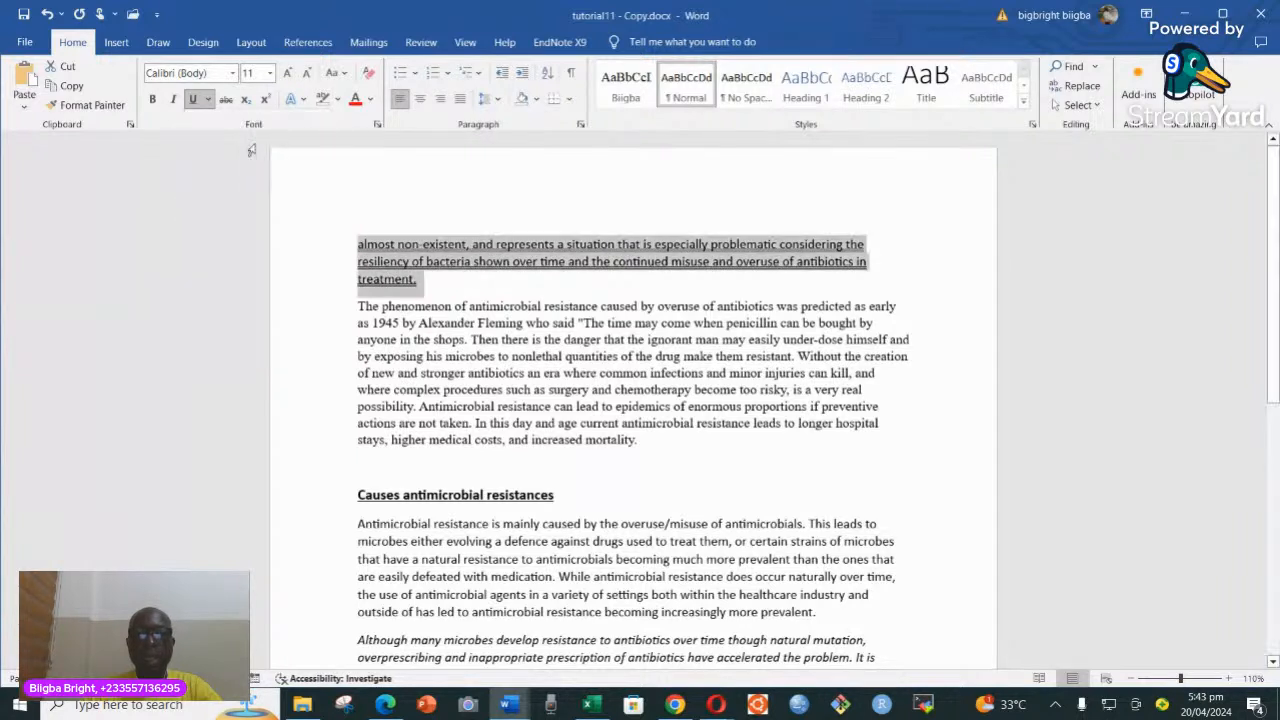
pyautogui.click(208, 100)
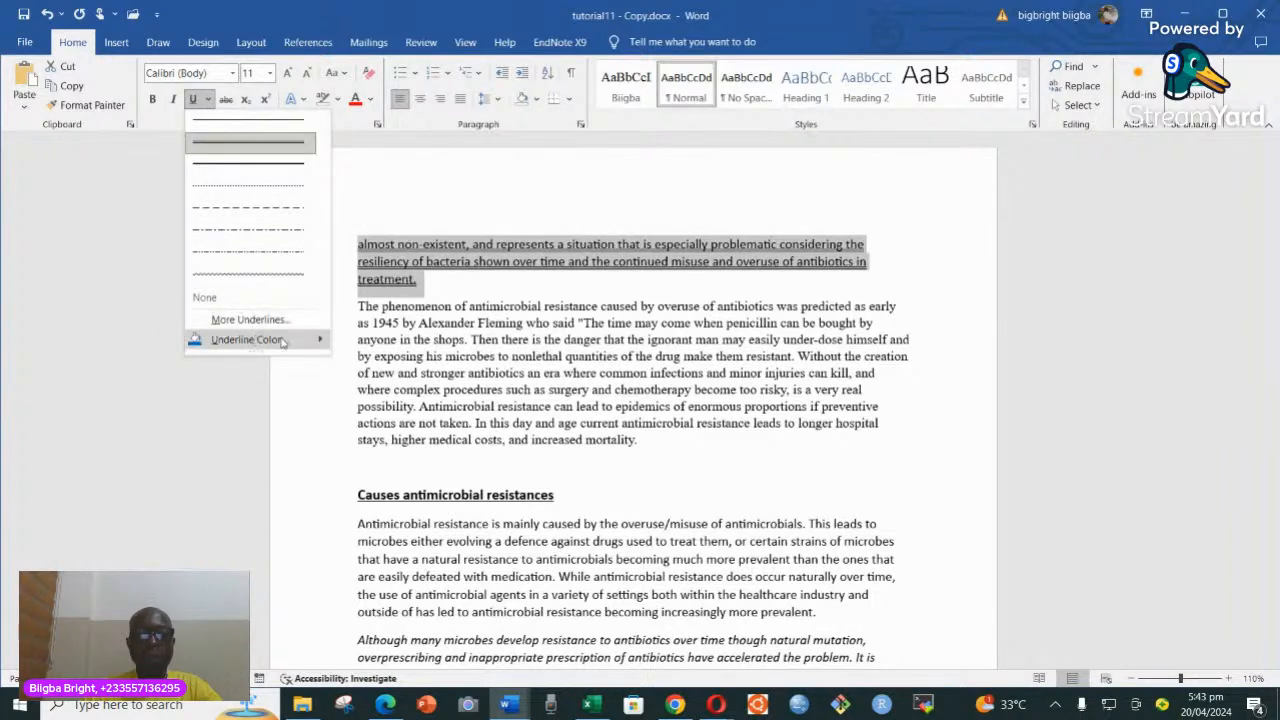
pyautogui.moveTo(284, 342)
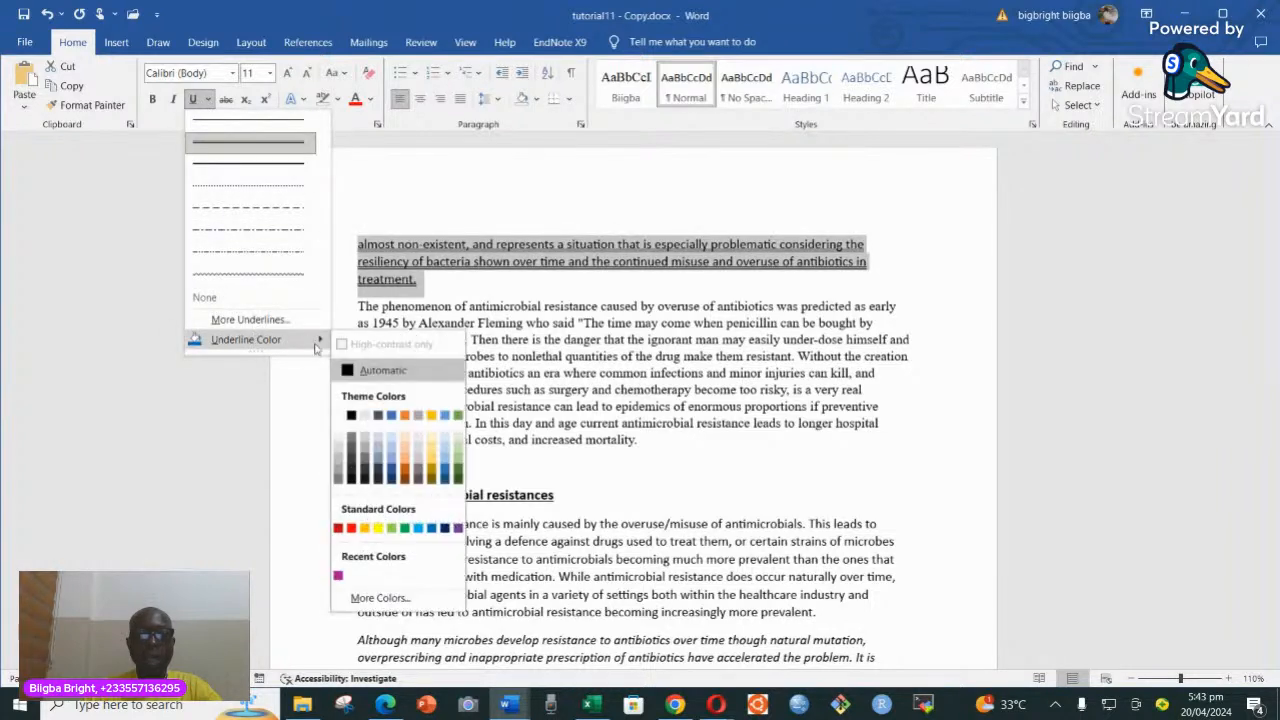
pyautogui.click(351, 529)
pyautogui.click(597, 295)
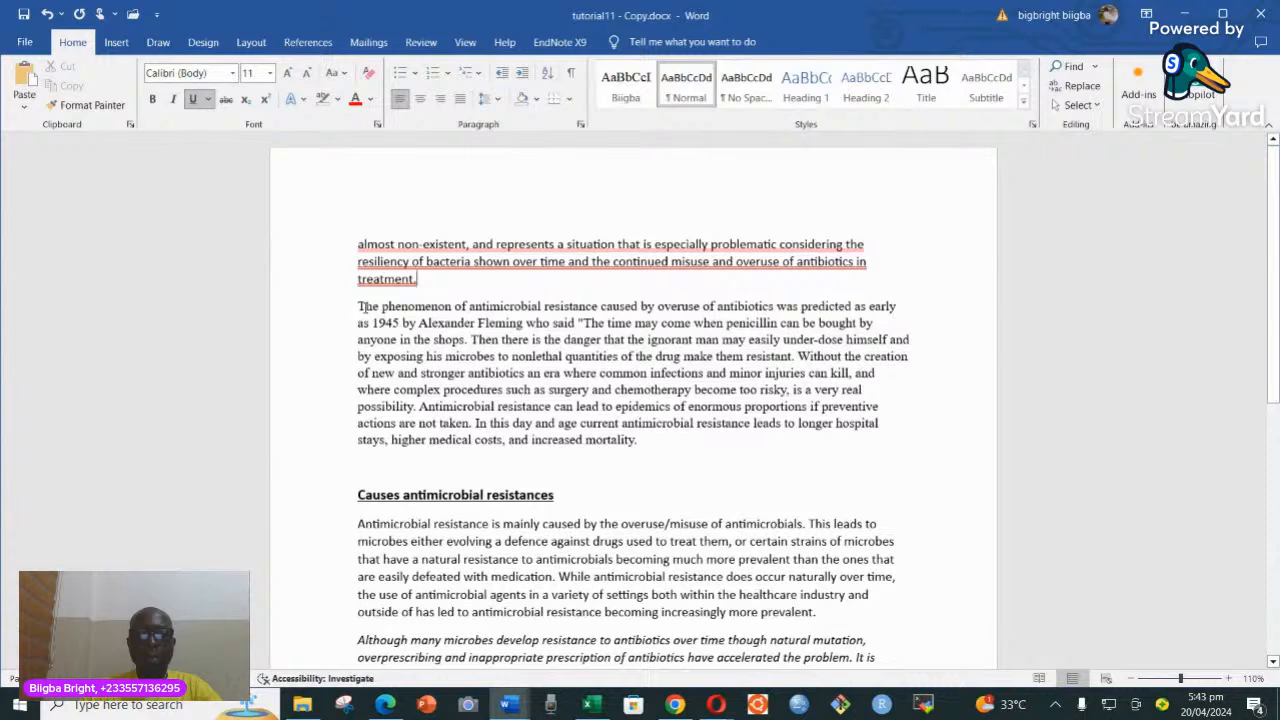
# - Strike through the opening of the next paragraph, from "The phenomenon" to "The time may"
pyautogui.moveTo(360, 307); pyautogui.dragTo(656, 300)
pyautogui.moveTo(661, 302); pyautogui.dragTo(656, 324)
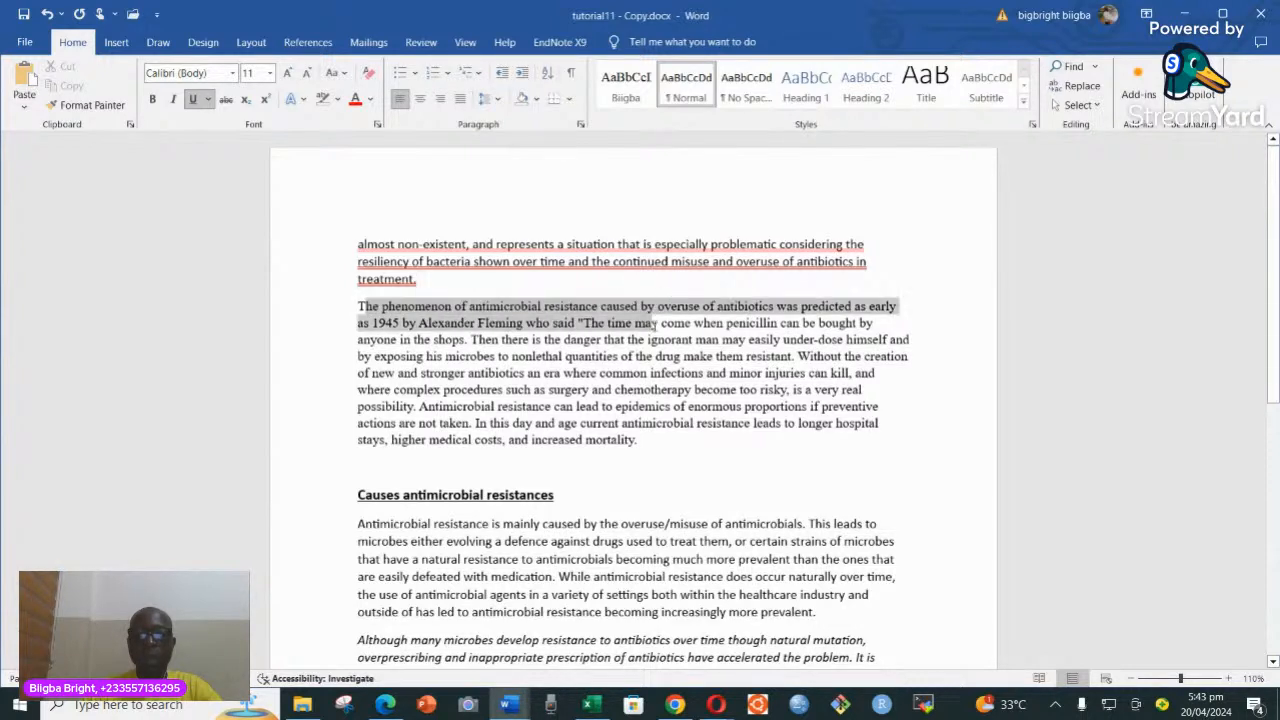
pyautogui.click(226, 99)
pyautogui.click(600, 391)
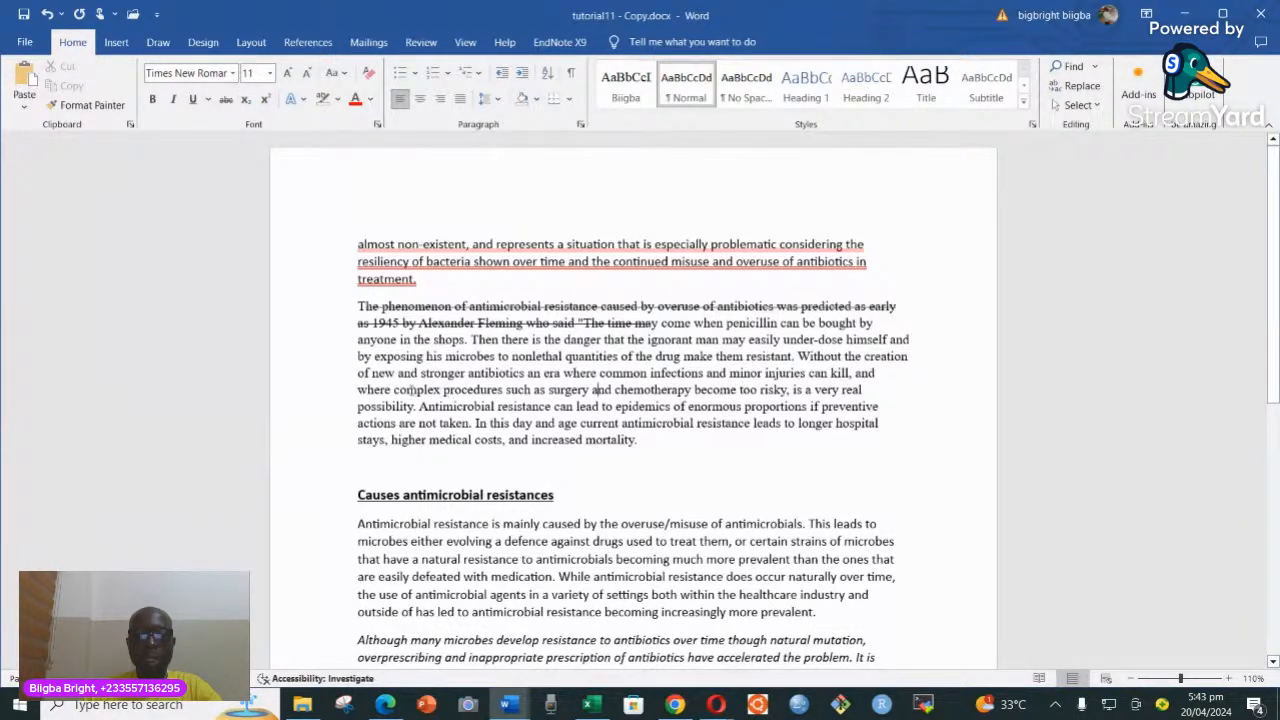
# - Try subscript on the word "such" in "complex procedures such as surgery" and undo it
pyautogui.moveTo(466, 392); pyautogui.dragTo(530, 390)
pyautogui.click(510, 397)
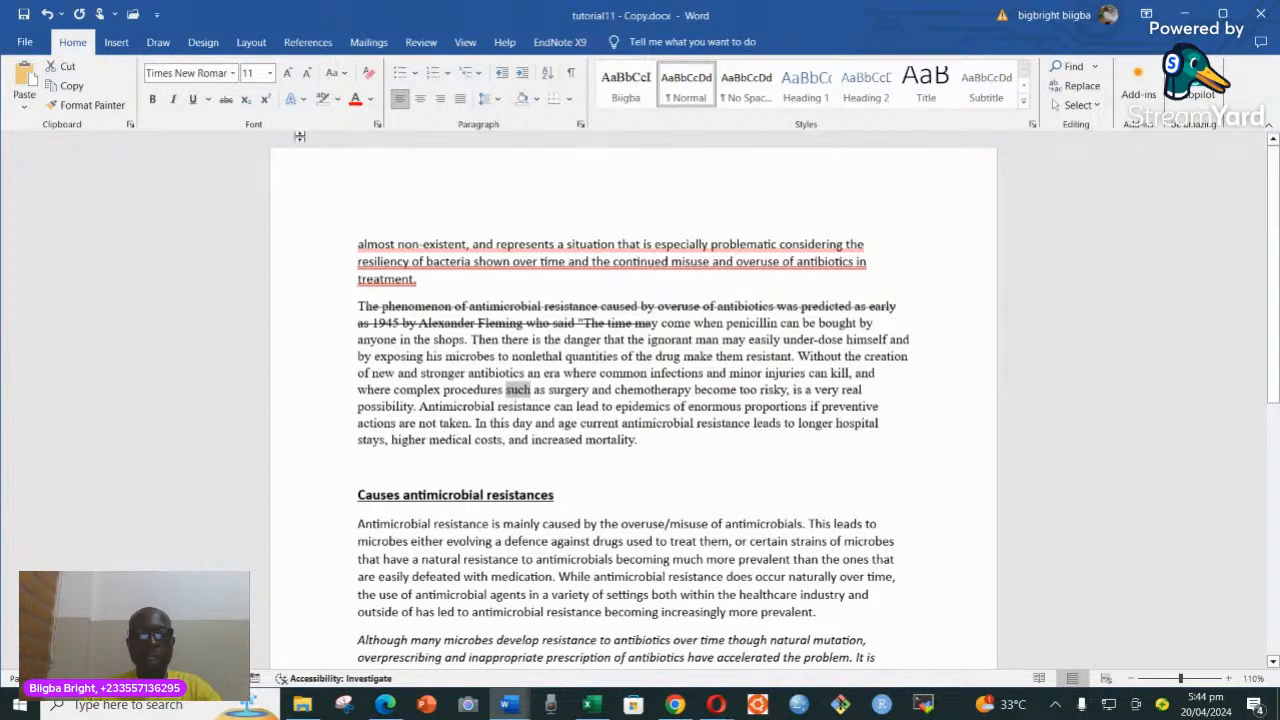
pyautogui.click(245, 100)
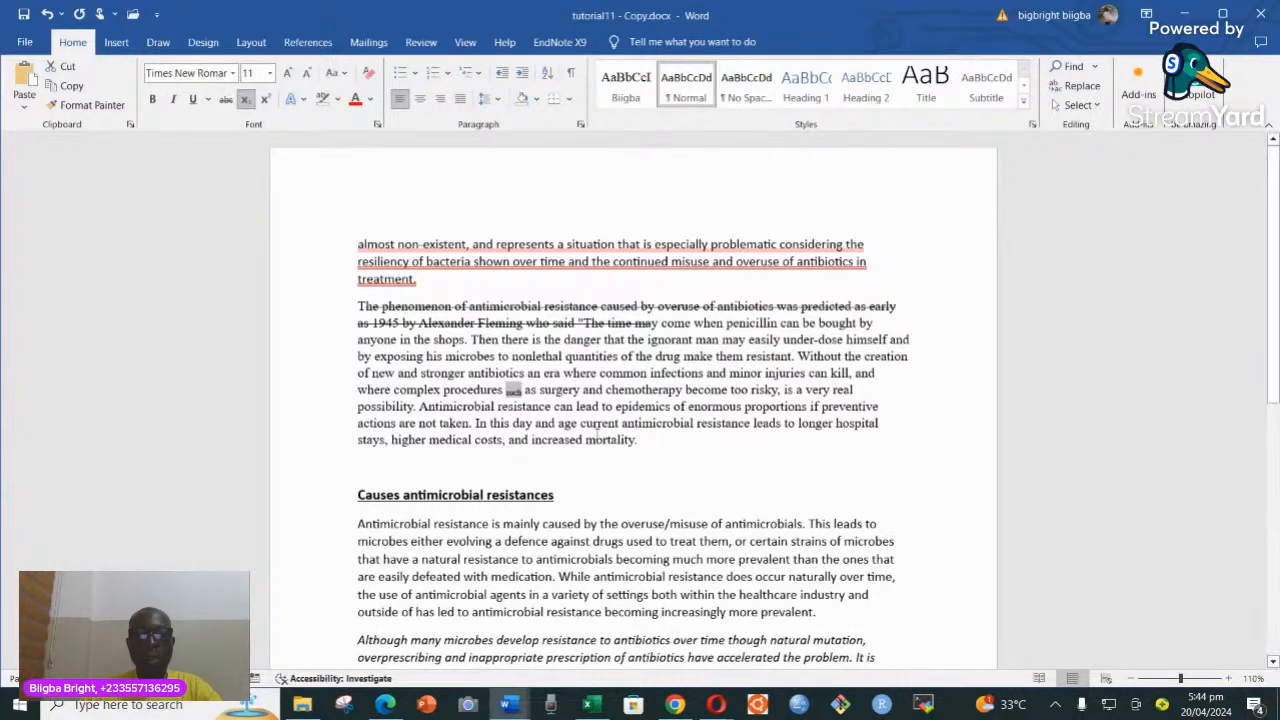
pyautogui.click(515, 396)
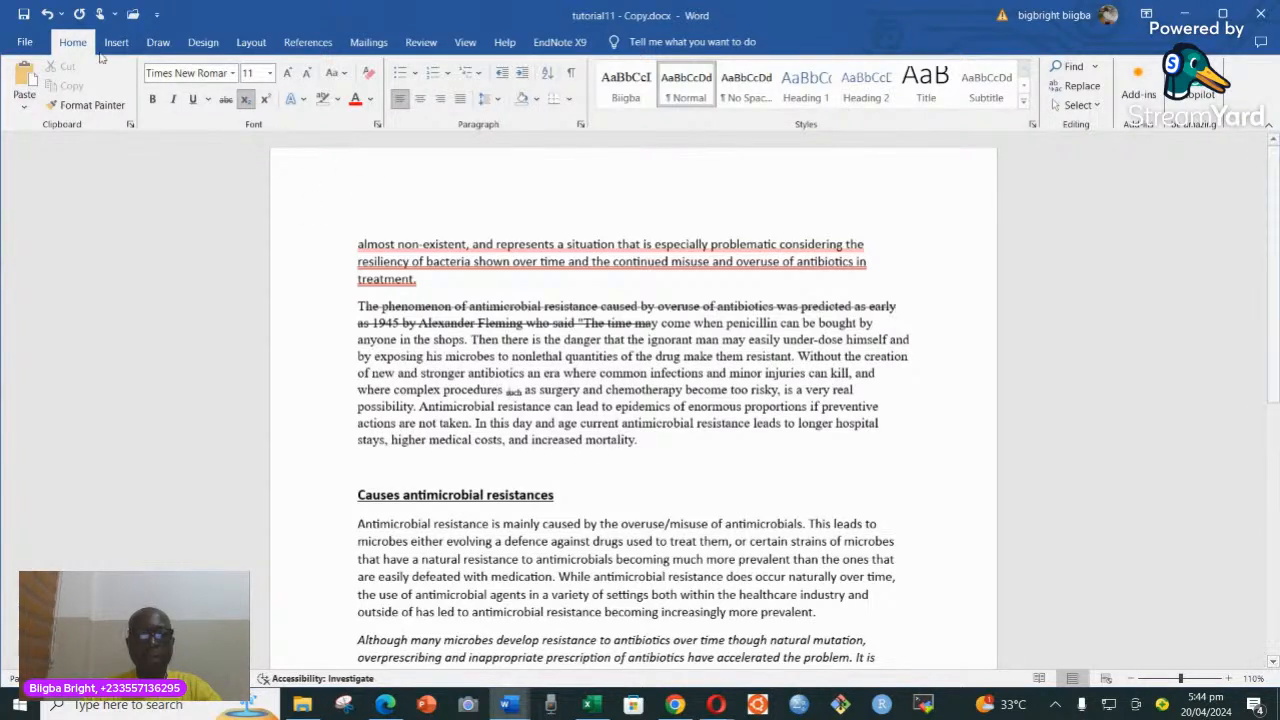
pyautogui.hotkey('ctrl', 'z')
pyautogui.click(590, 405)
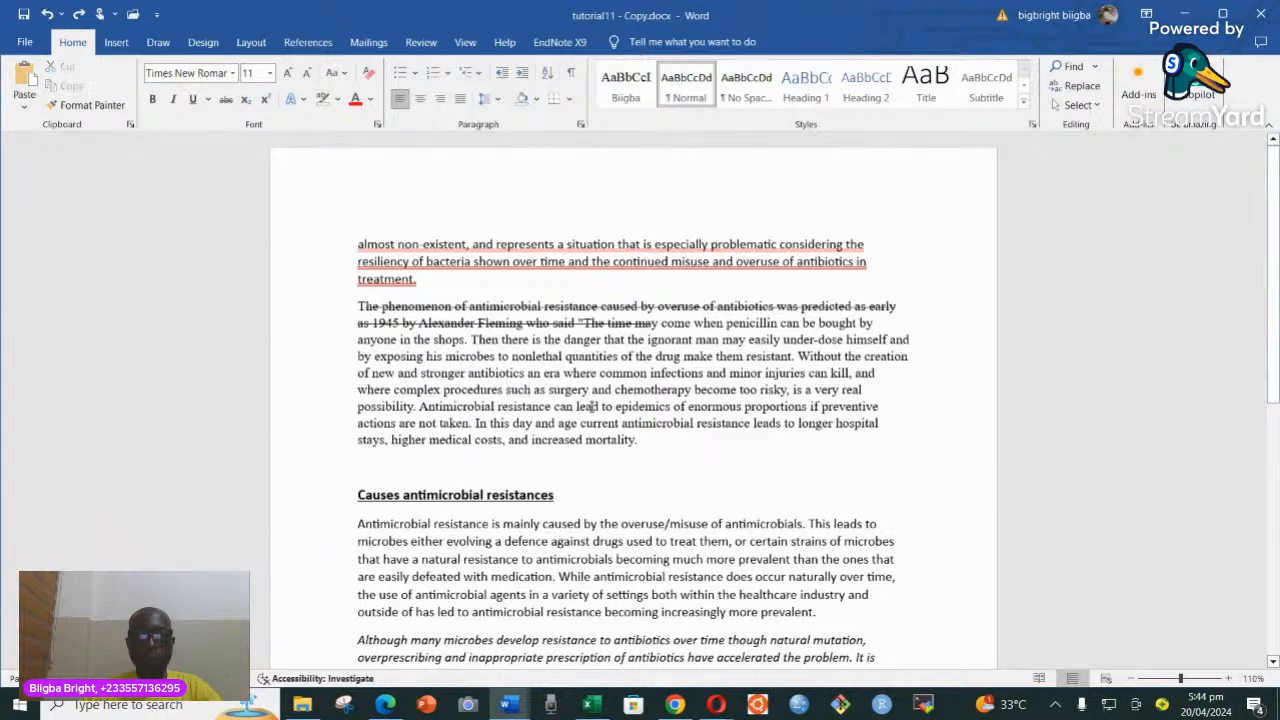
# - Add "TM" as superscript at the end of the "Causes antimicrobial resistances" heading
pyautogui.scroll(-1, 578, 456)
pyautogui.scroll(1, 560, 430)
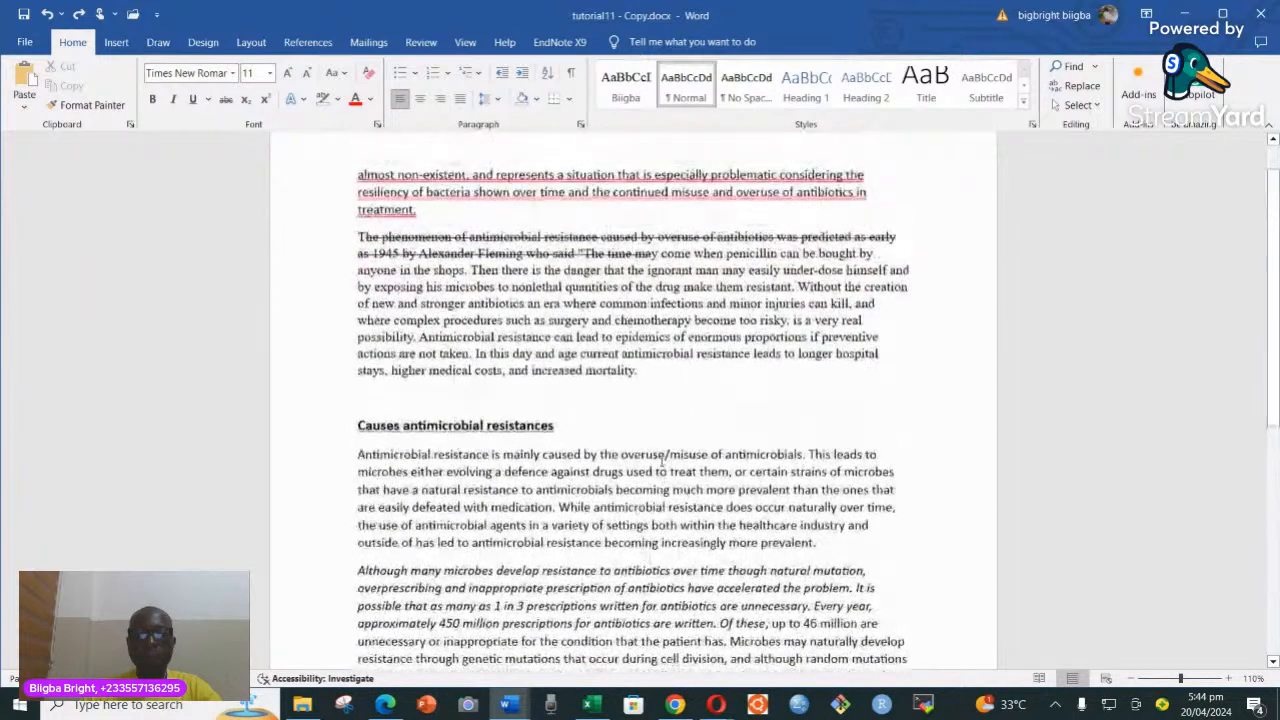
pyautogui.scroll(-1, 540, 400)
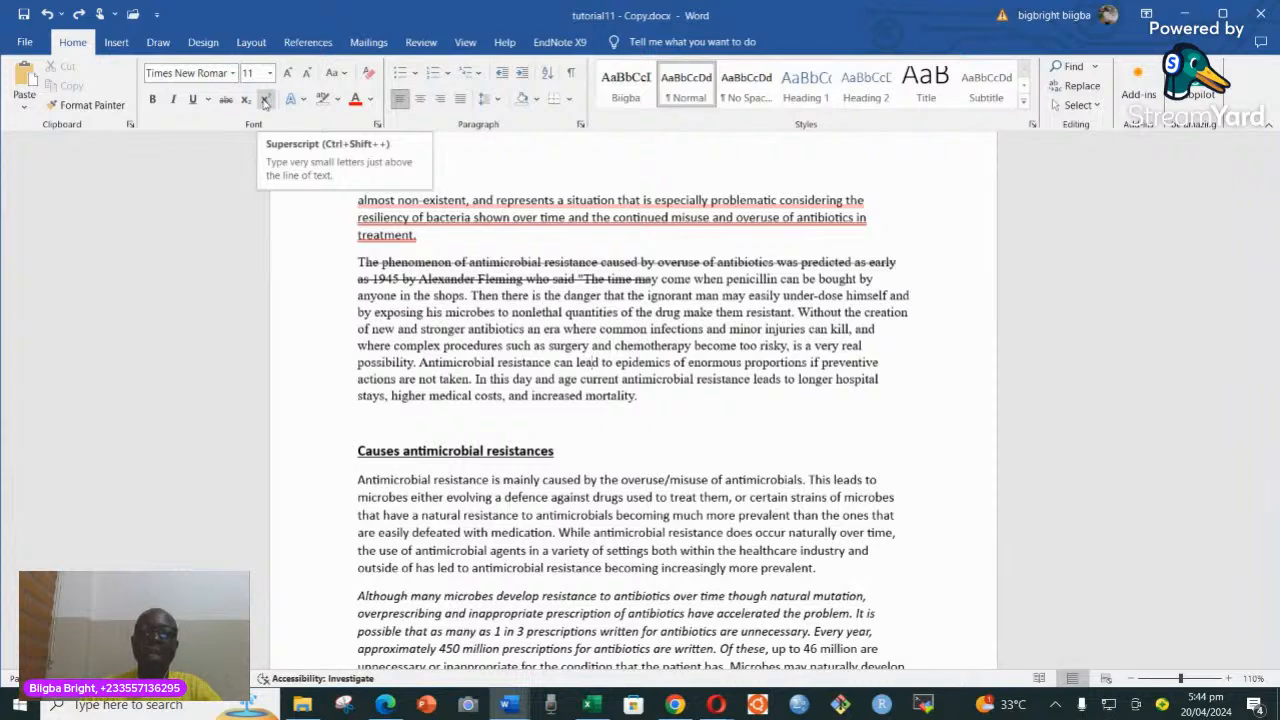
pyautogui.click(556, 451)
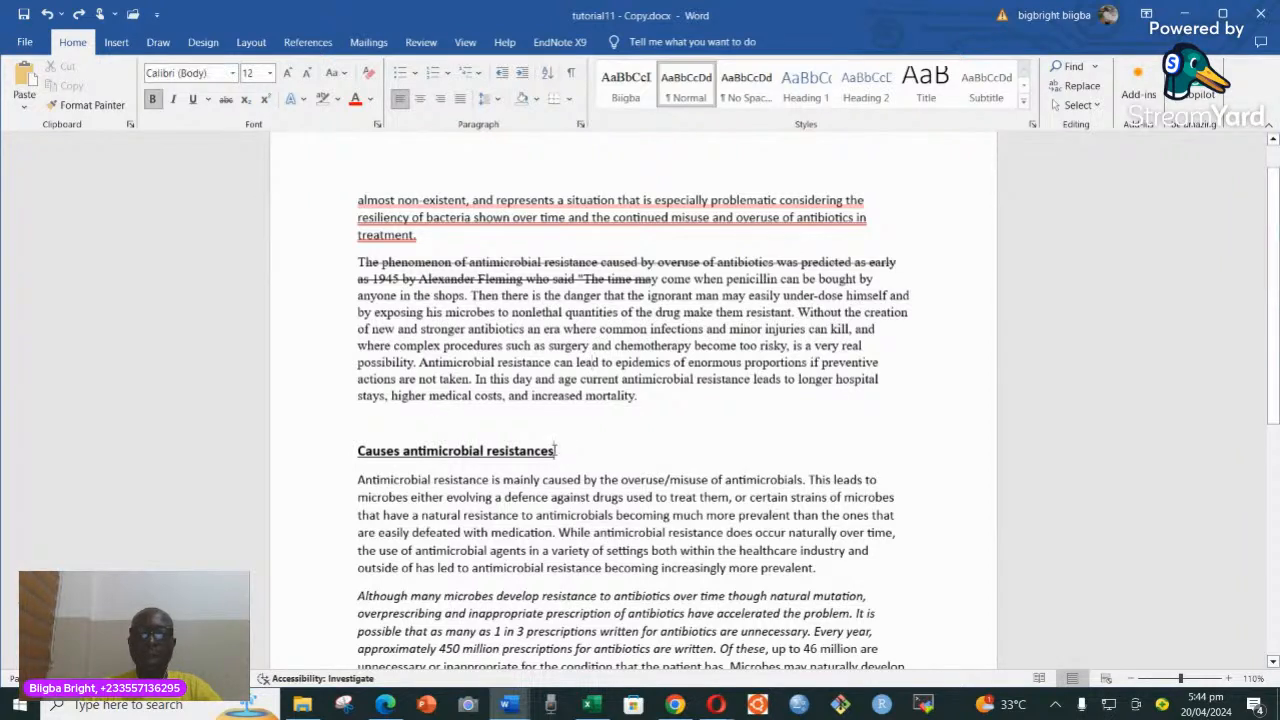
pyautogui.write('th')
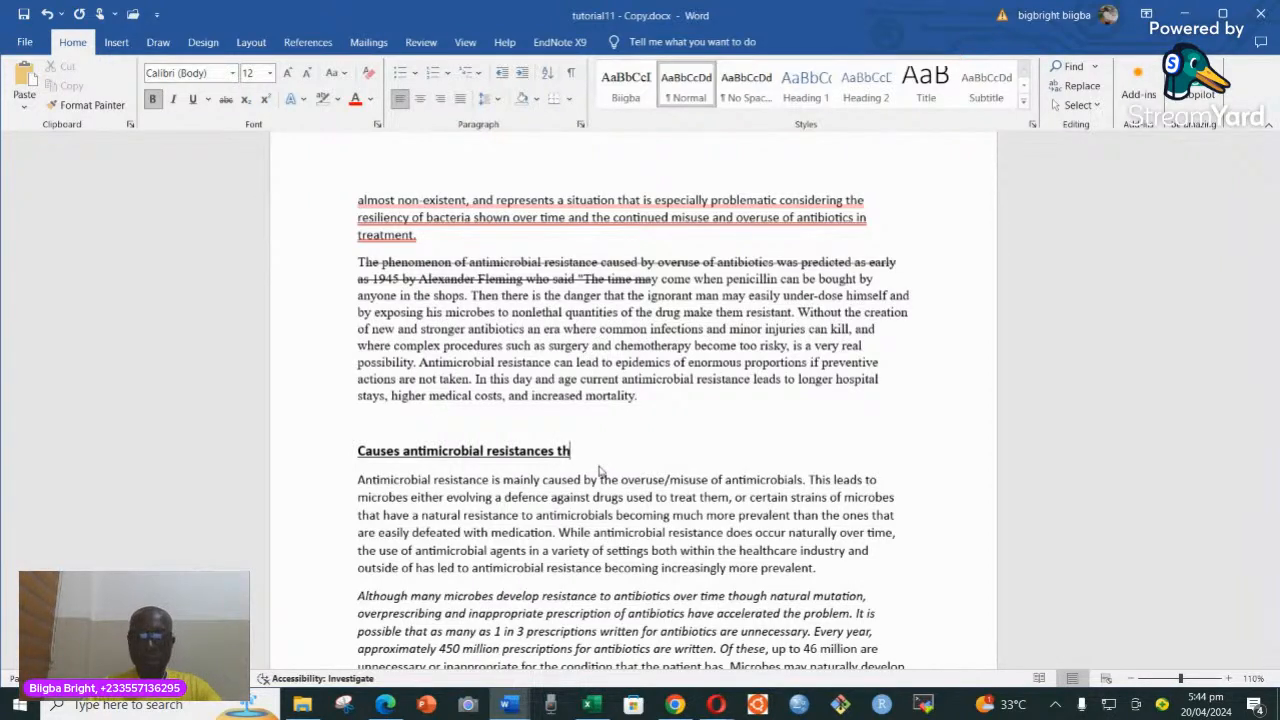
pyautogui.press('BackSpace')
pyautogui.write('m')
pyautogui.press('BackSpace')
pyautogui.press('BackSpace')
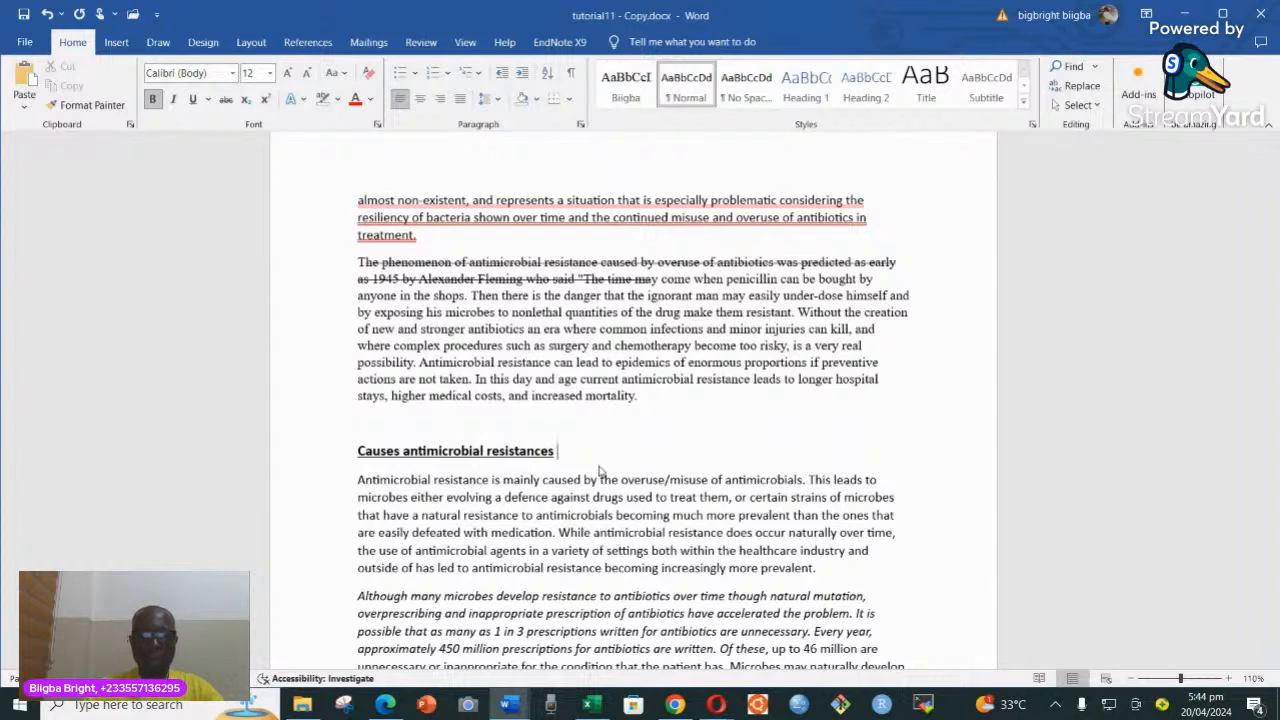
pyautogui.write('TM')
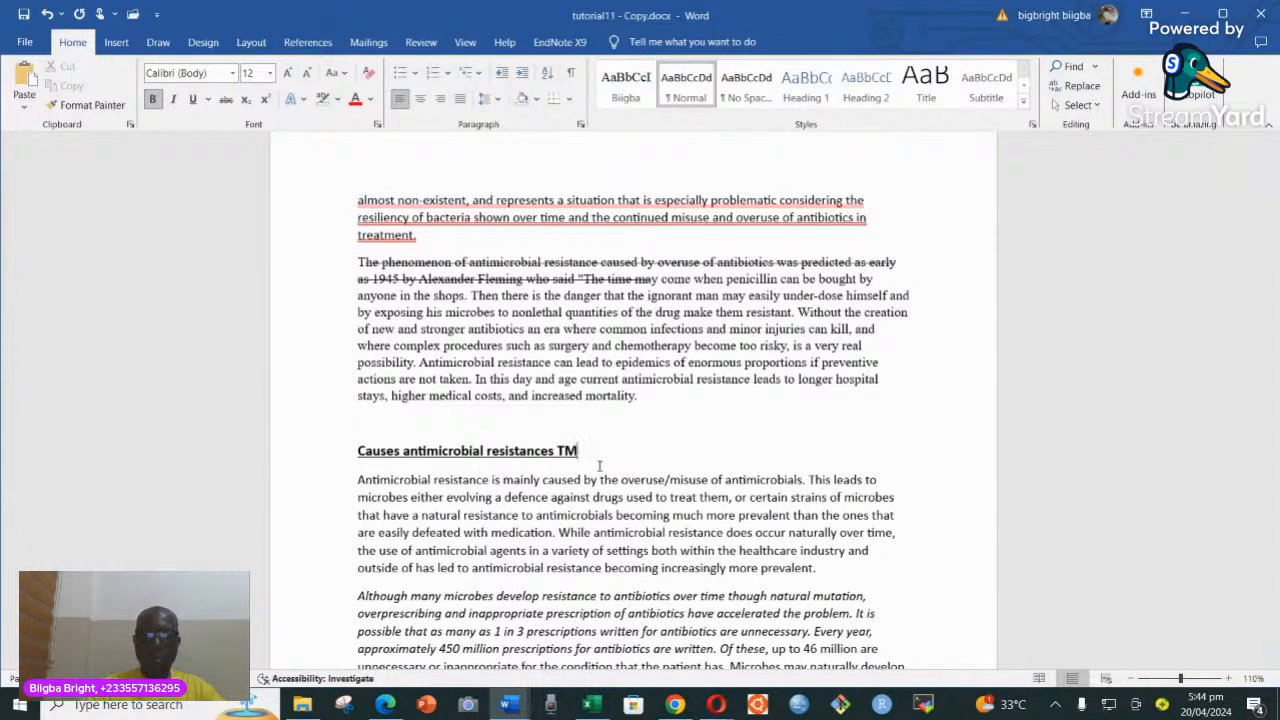
pyautogui.moveTo(577, 450); pyautogui.dragTo(554, 450)
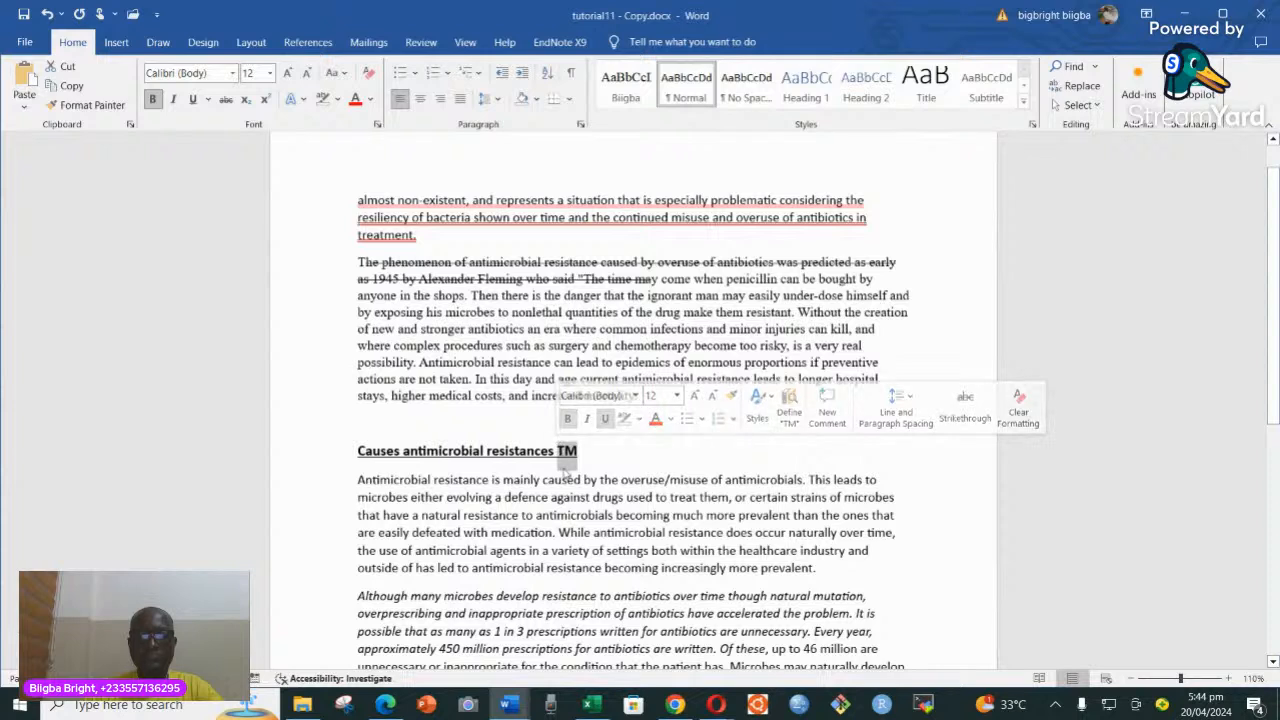
pyautogui.click(266, 100)
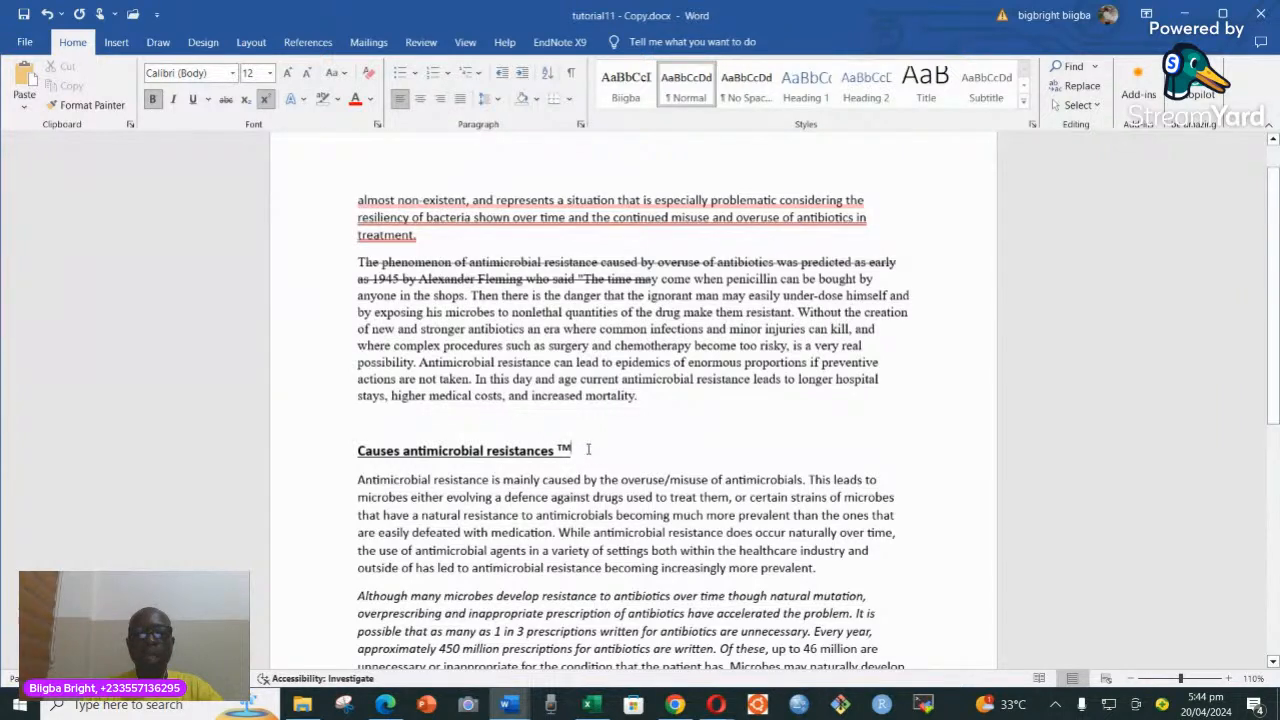
# - Copy the "Causes antimicrobial resistances TM" heading and paste it on a new line above the "almost non-existent" paragraph
pyautogui.moveTo(588, 450); pyautogui.dragTo(319, 442)
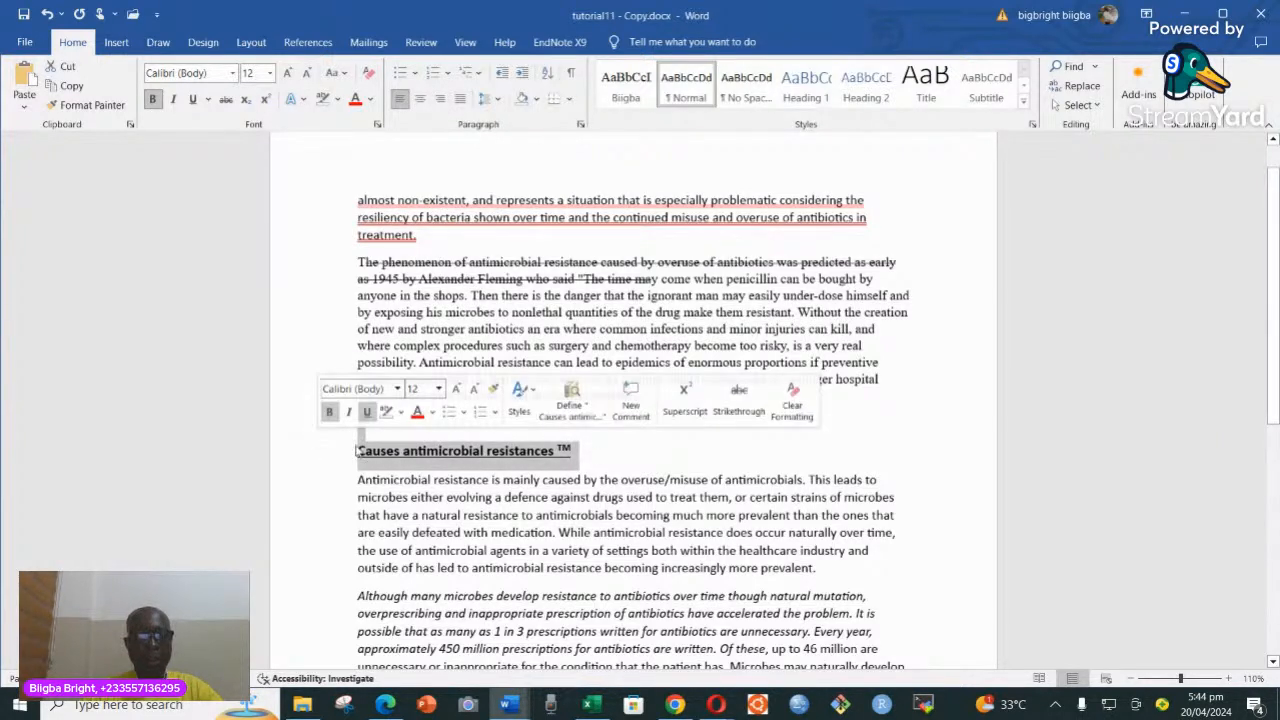
pyautogui.hotkey('ctrl', 'c')
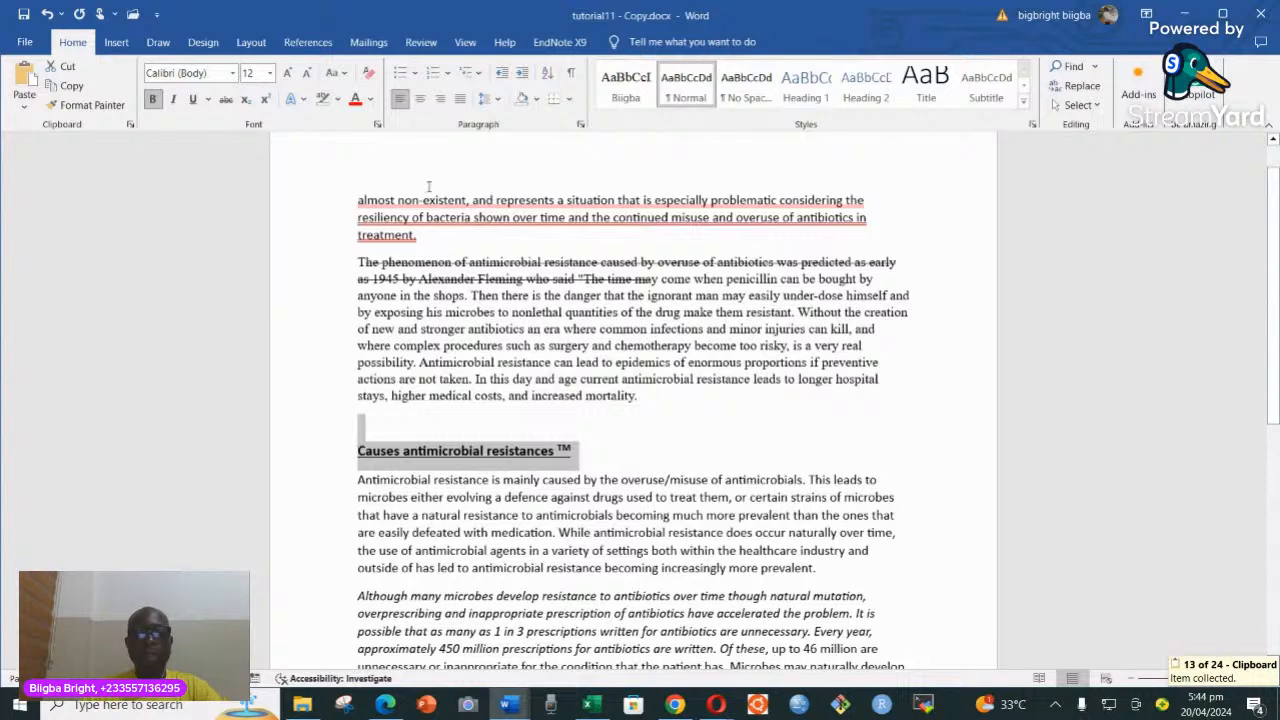
pyautogui.click(353, 200)
pyautogui.press('Return')
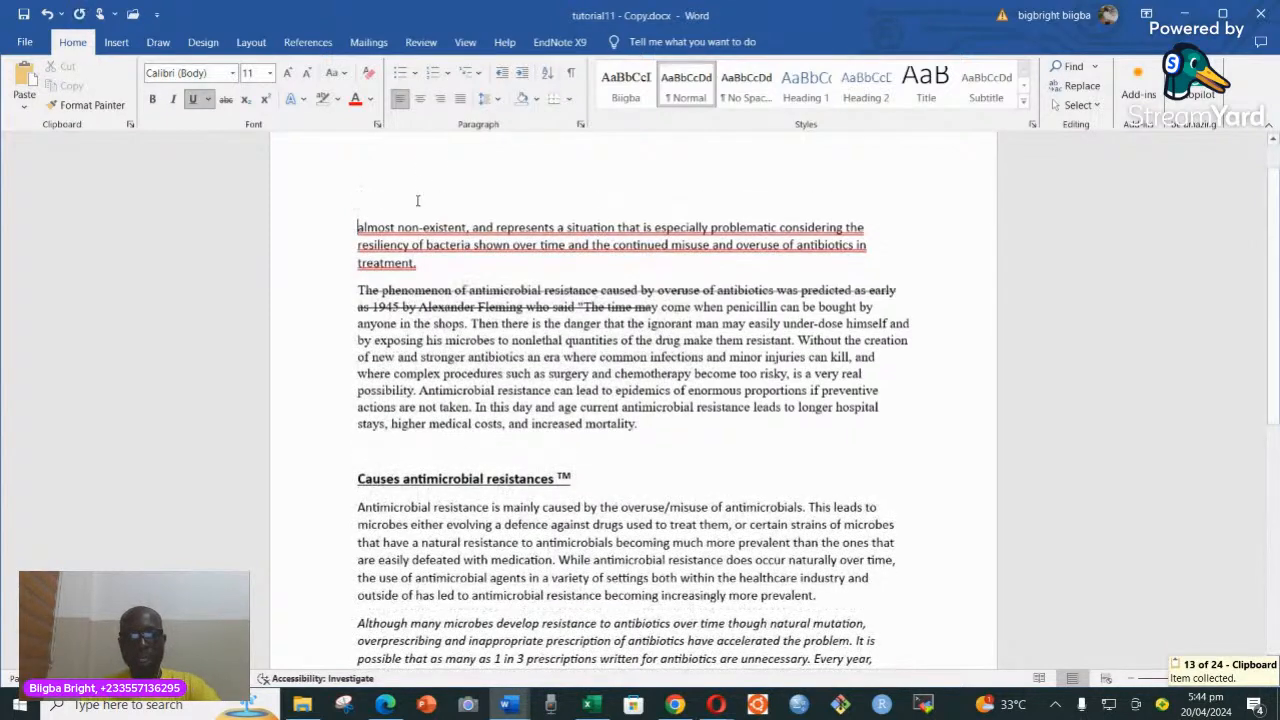
pyautogui.hotkey('ctrl', 'v')
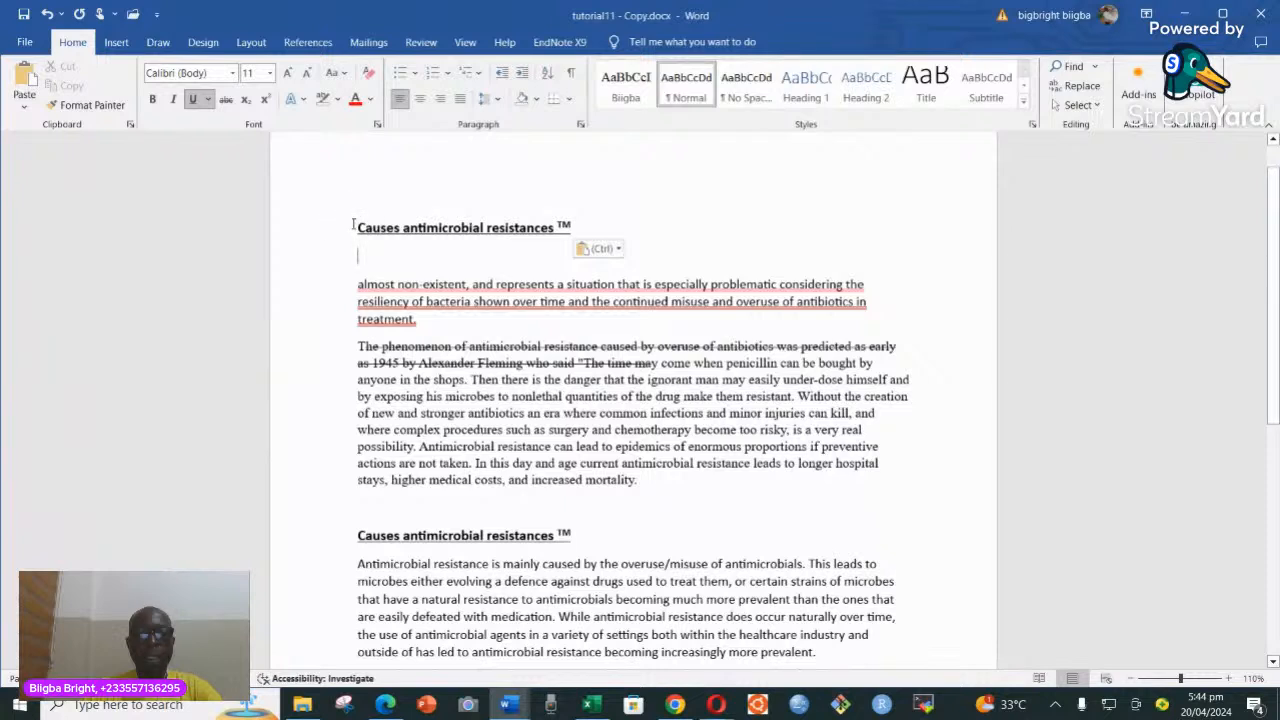
# - Apply the gray lettering text effect to the pasted "Causes antimicrobial resistances TM" heading above the "almost non-existent" paragraph
pyautogui.moveTo(353, 225); pyautogui.dragTo(578, 232)
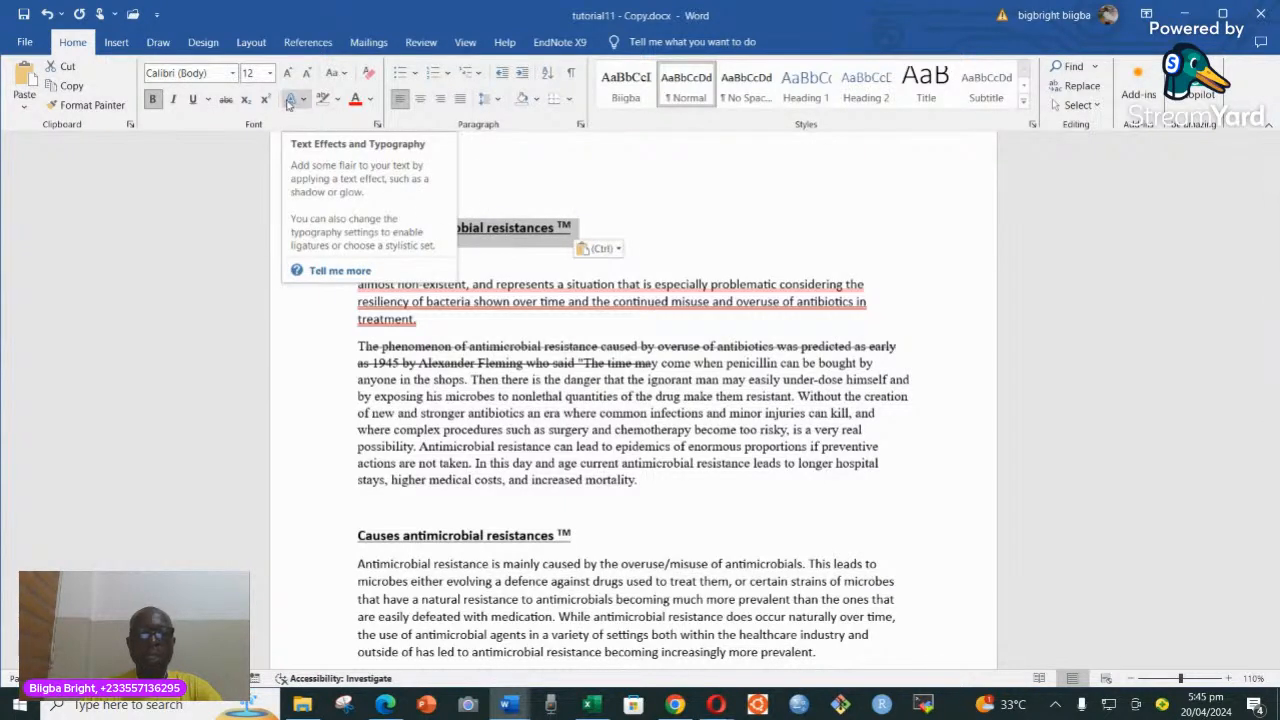
pyautogui.click(297, 100)
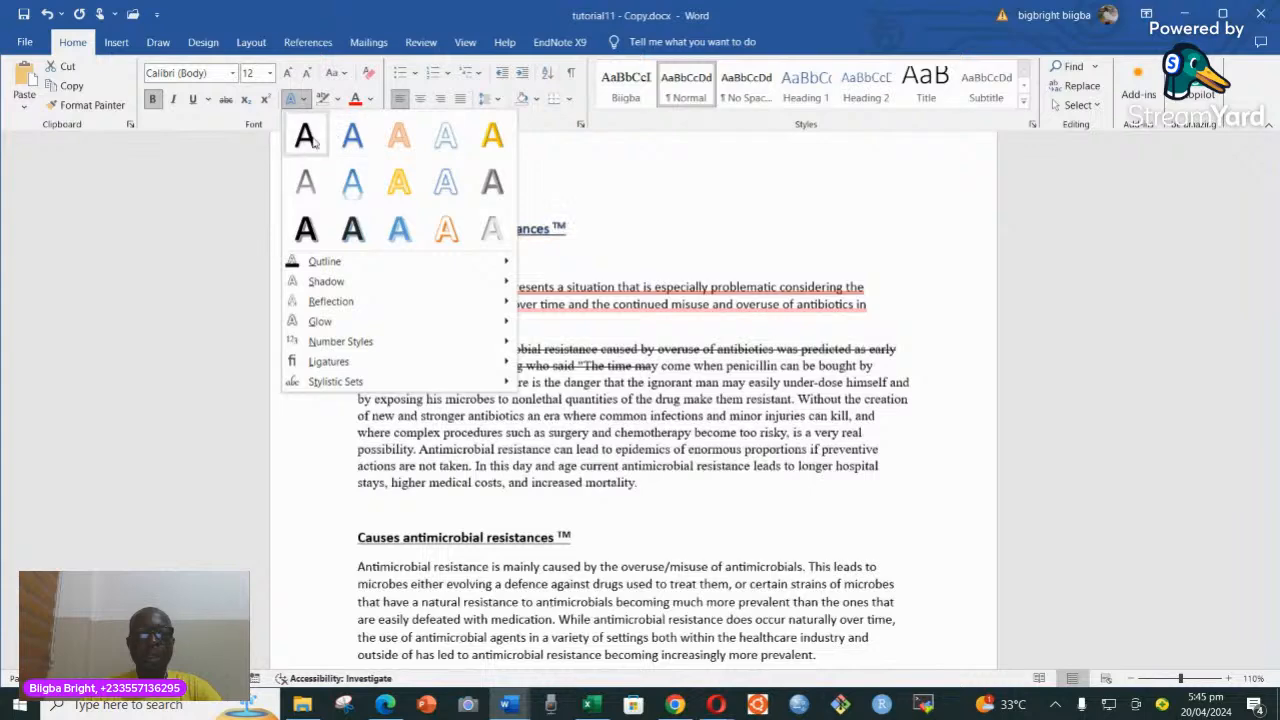
pyautogui.click(305, 181)
pyautogui.click(632, 252)
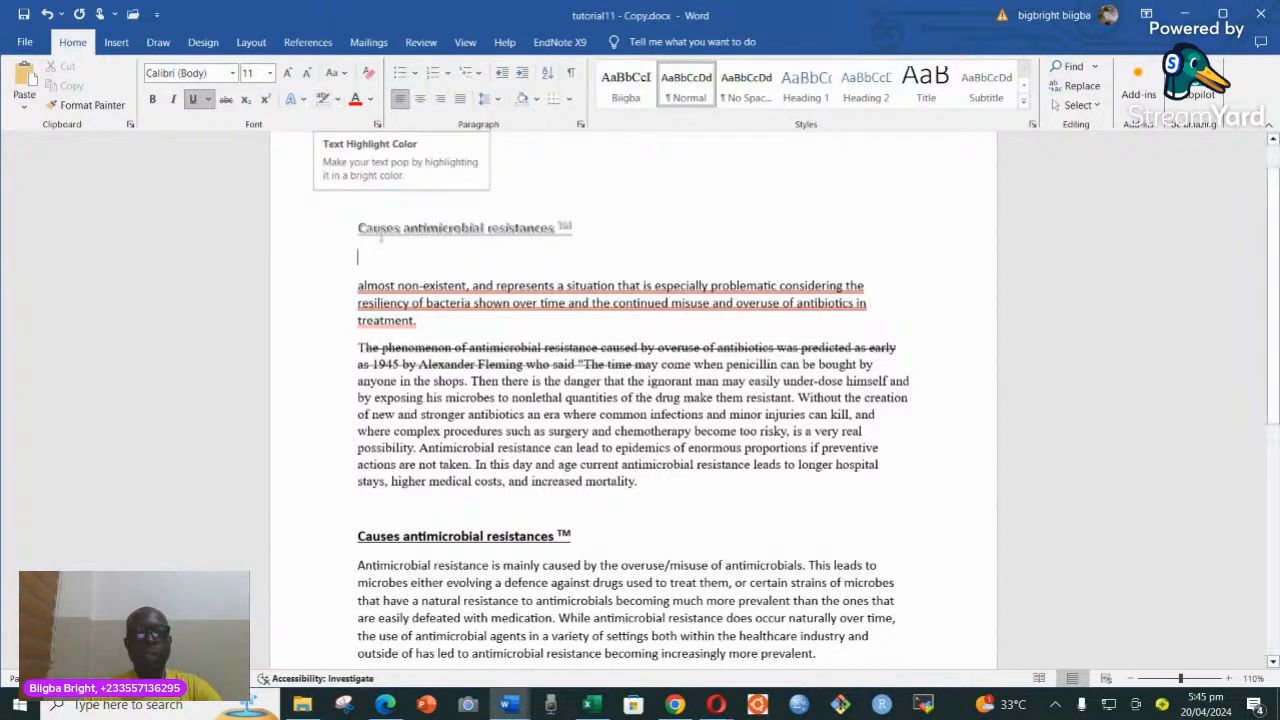
pyautogui.click(291, 98)
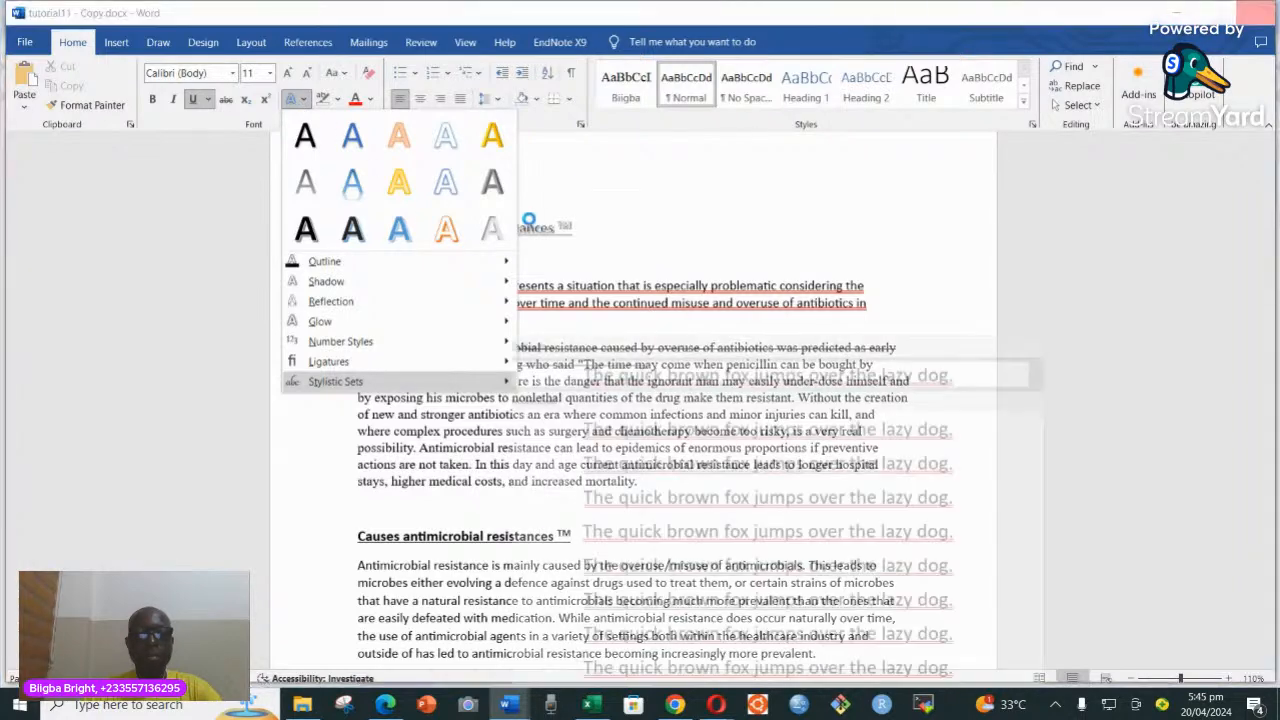
pyautogui.click(464, 188)
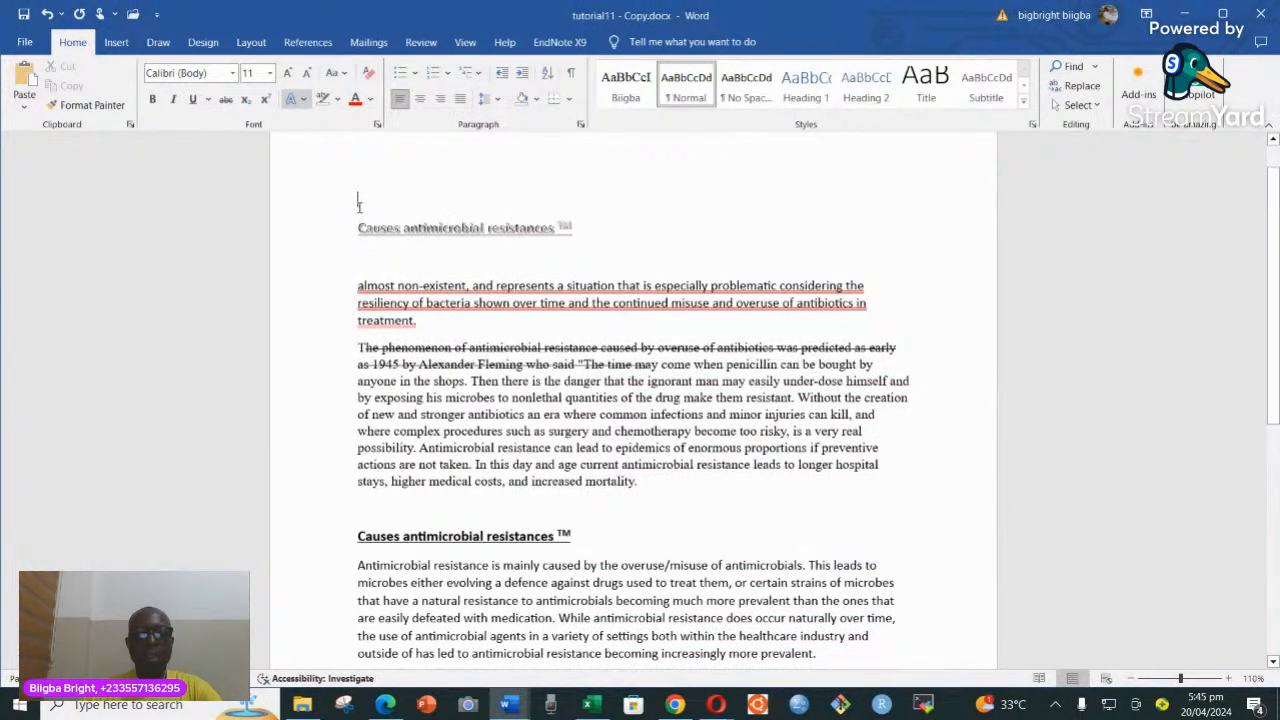
pyautogui.moveTo(354, 228); pyautogui.dragTo(586, 231)
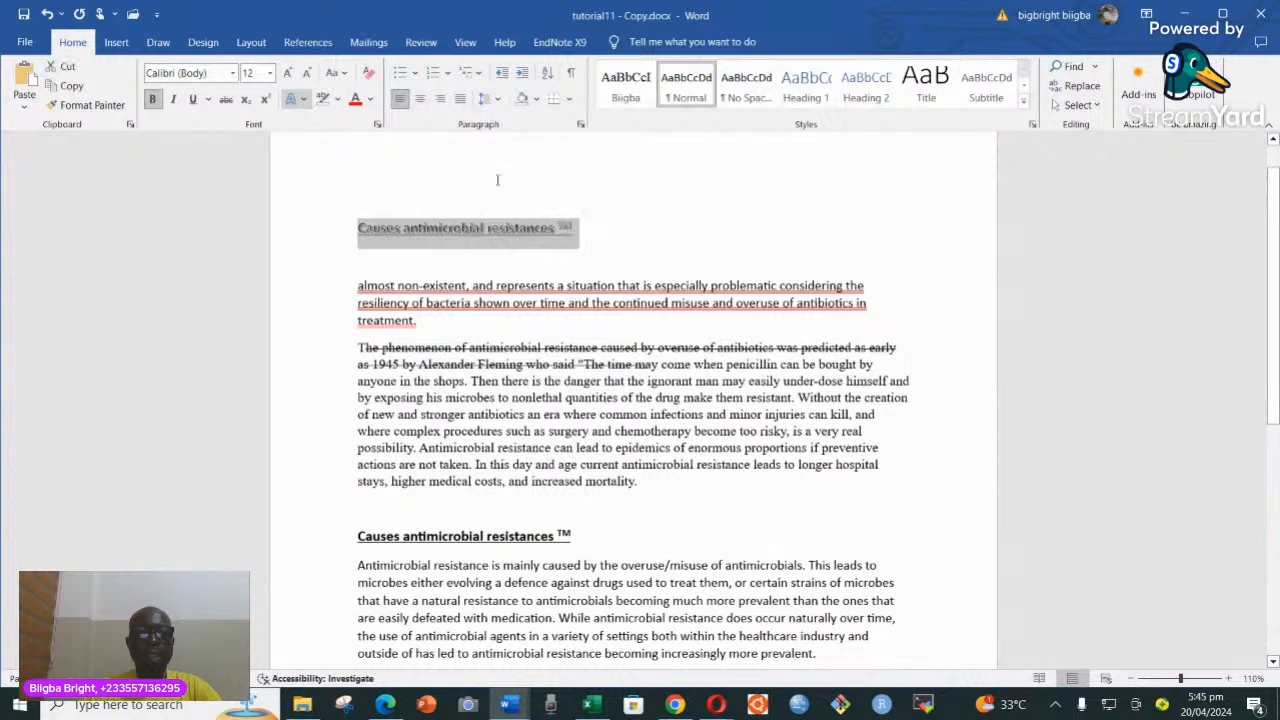
pyautogui.click(376, 185)
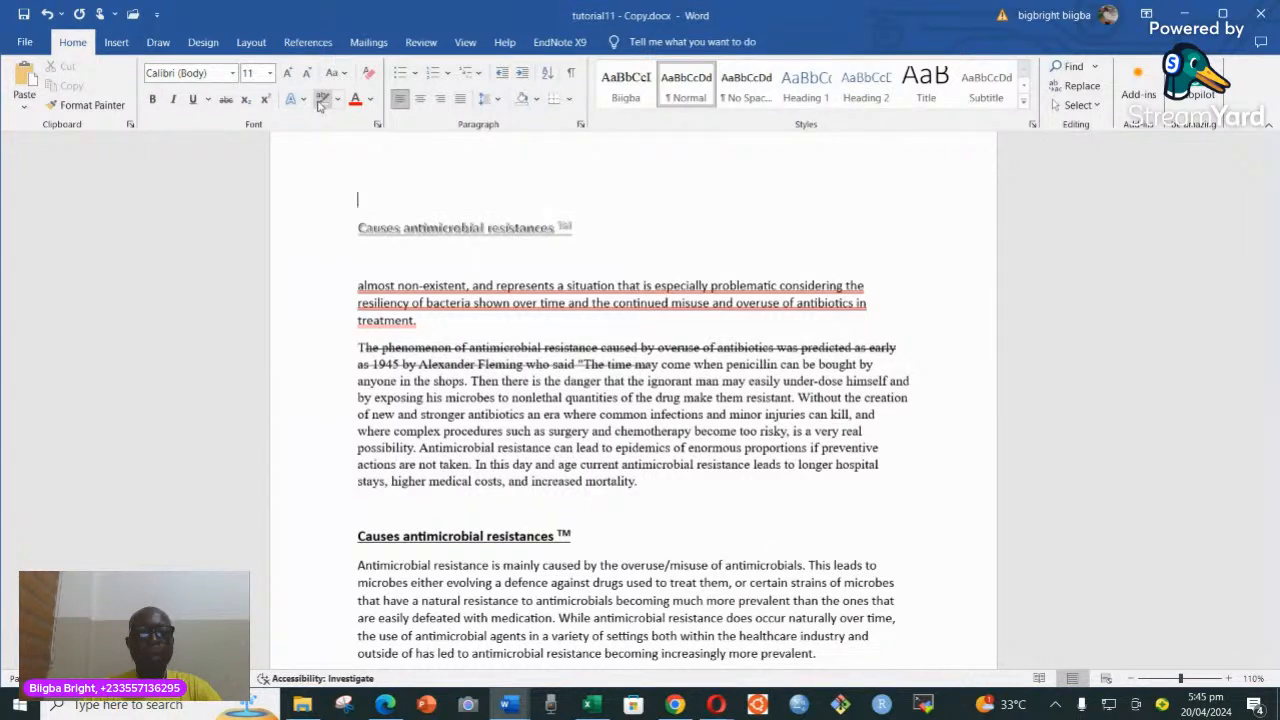
# - Highlight the text from "where complex procedures" to "preventive actions are not taken." in turquoise
pyautogui.moveTo(357, 436); pyautogui.dragTo(474, 466)
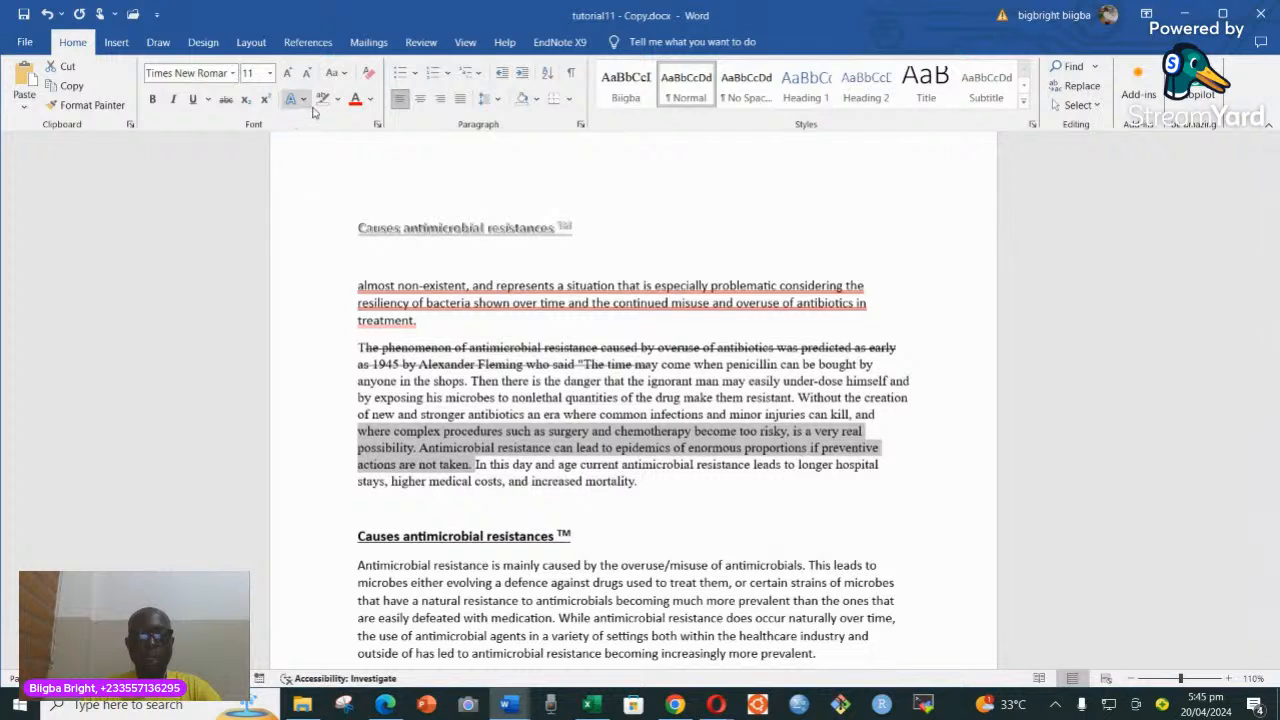
pyautogui.click(338, 100)
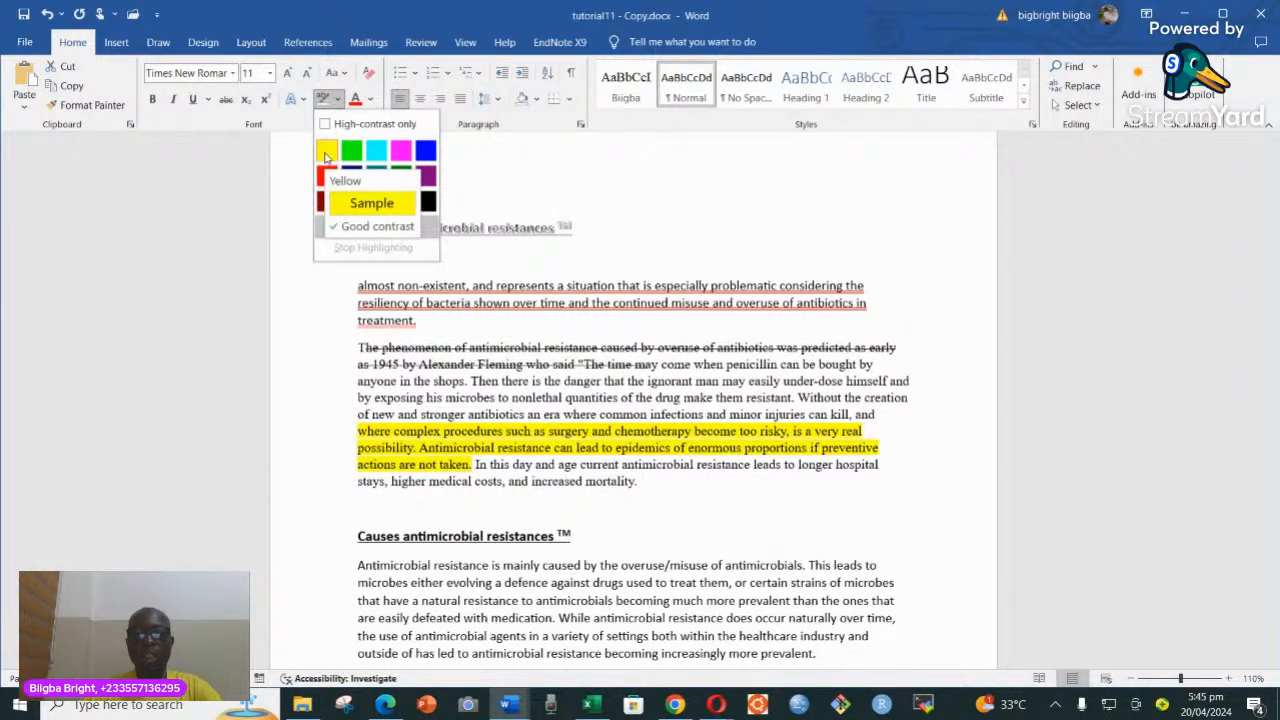
pyautogui.click(377, 152)
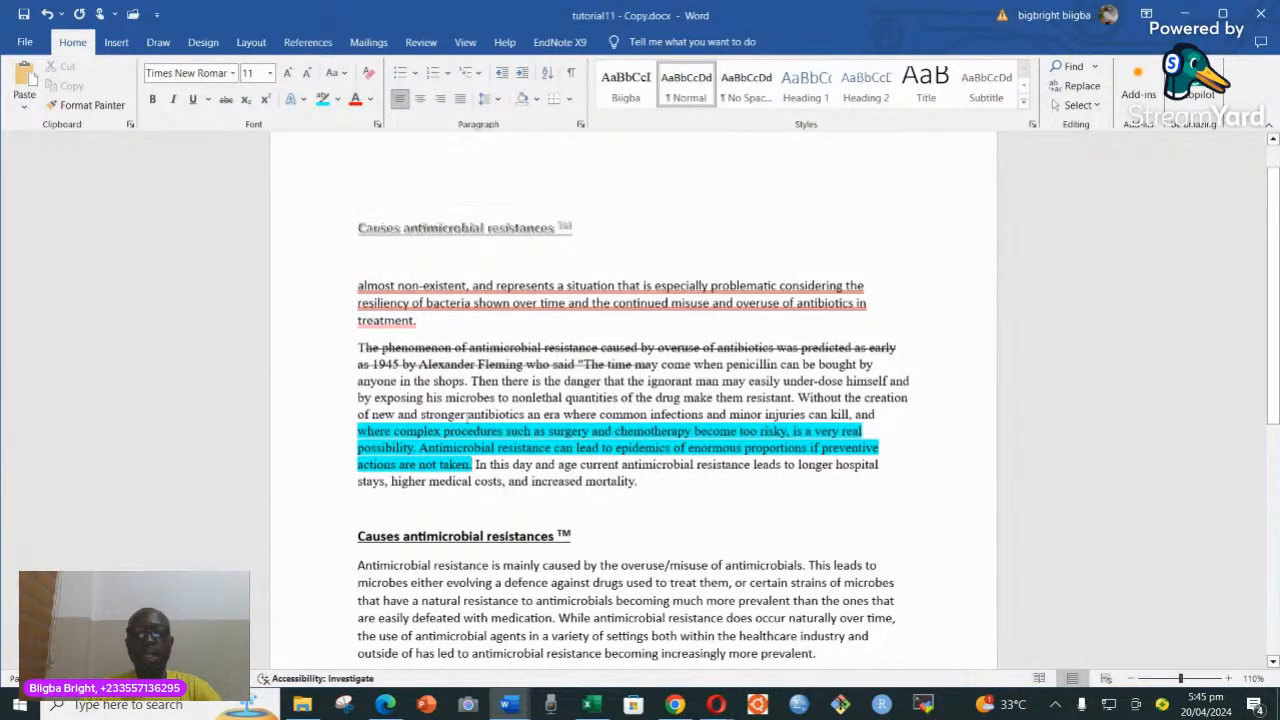
# - Set the font color of the text from "either evolving a defence" to "are easily defeated with" to light green
pyautogui.moveTo(411, 583); pyautogui.dragTo(488, 618)
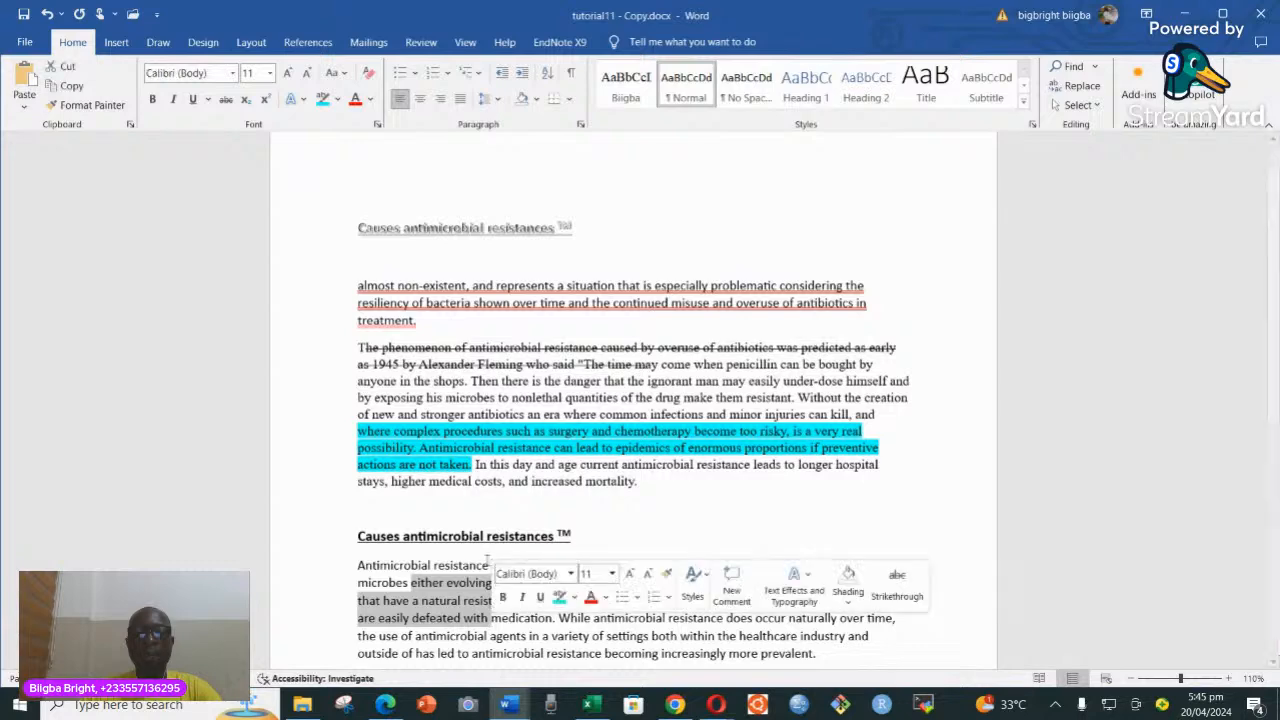
pyautogui.click(369, 104)
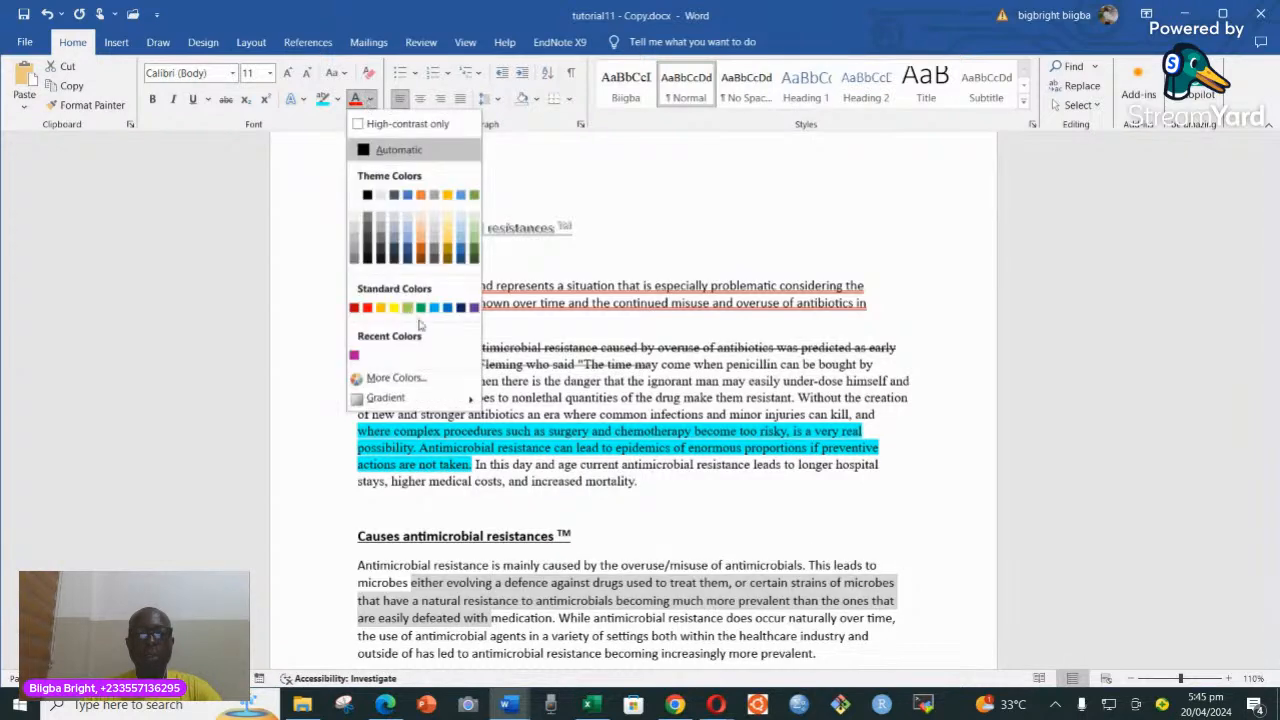
pyautogui.click(410, 308)
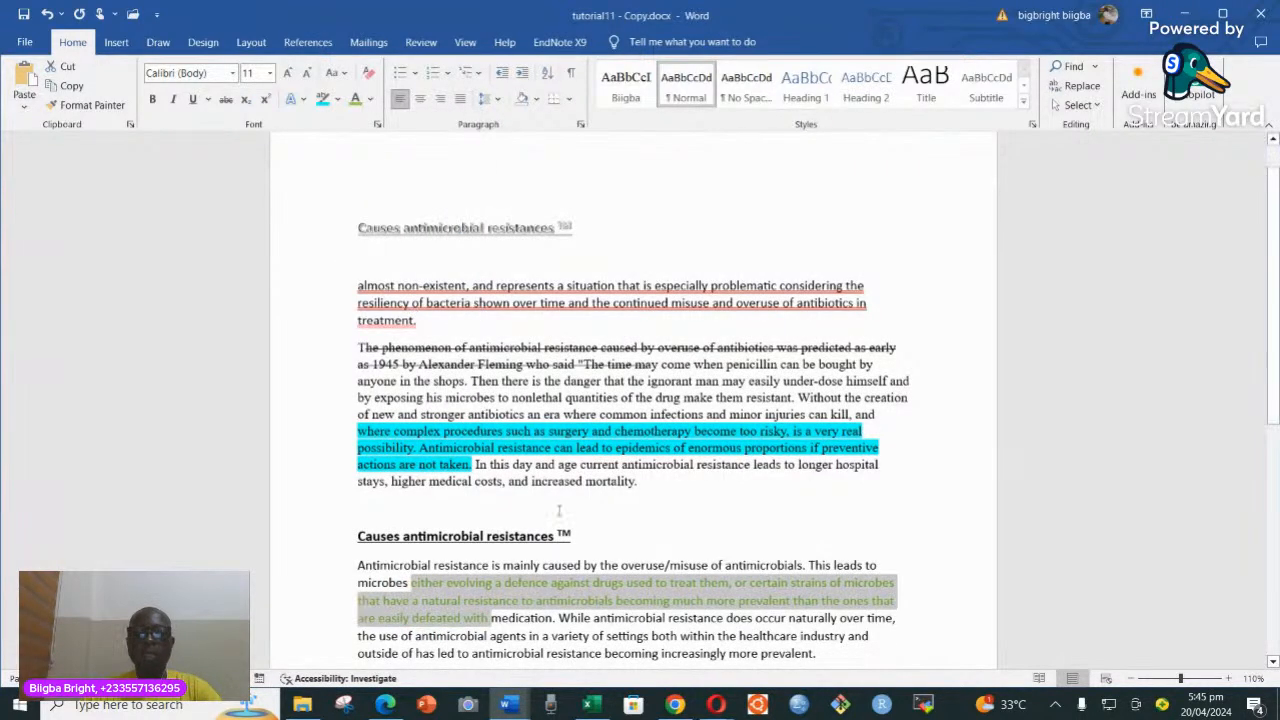
pyautogui.click(581, 601)
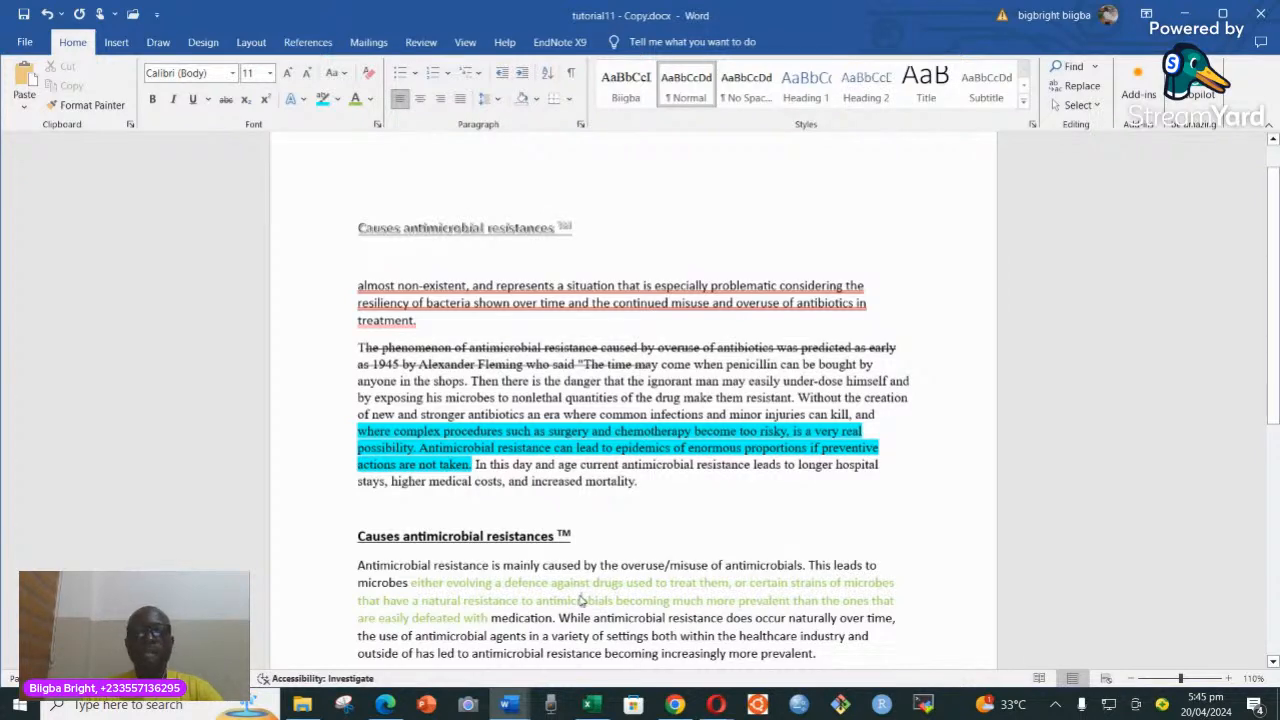
# - Change the font of the whole document to Times New Roman
pyautogui.scroll(-1, 581, 600)
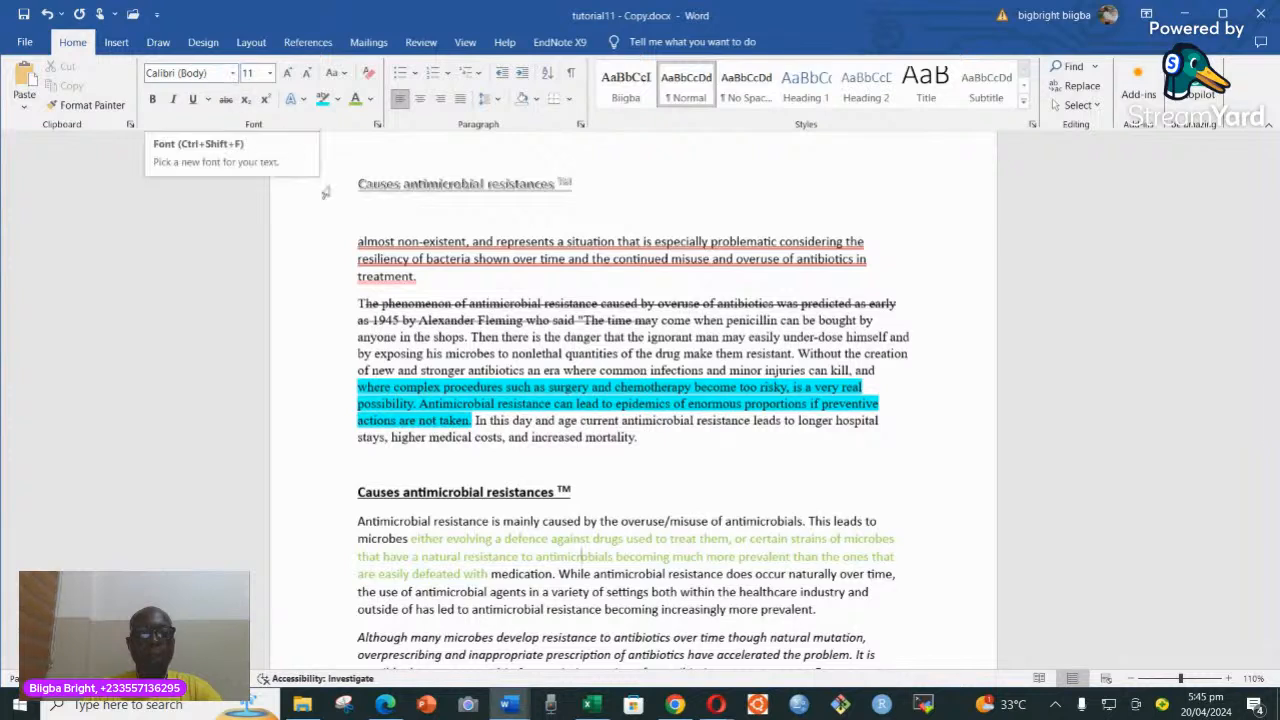
pyautogui.click(232, 73)
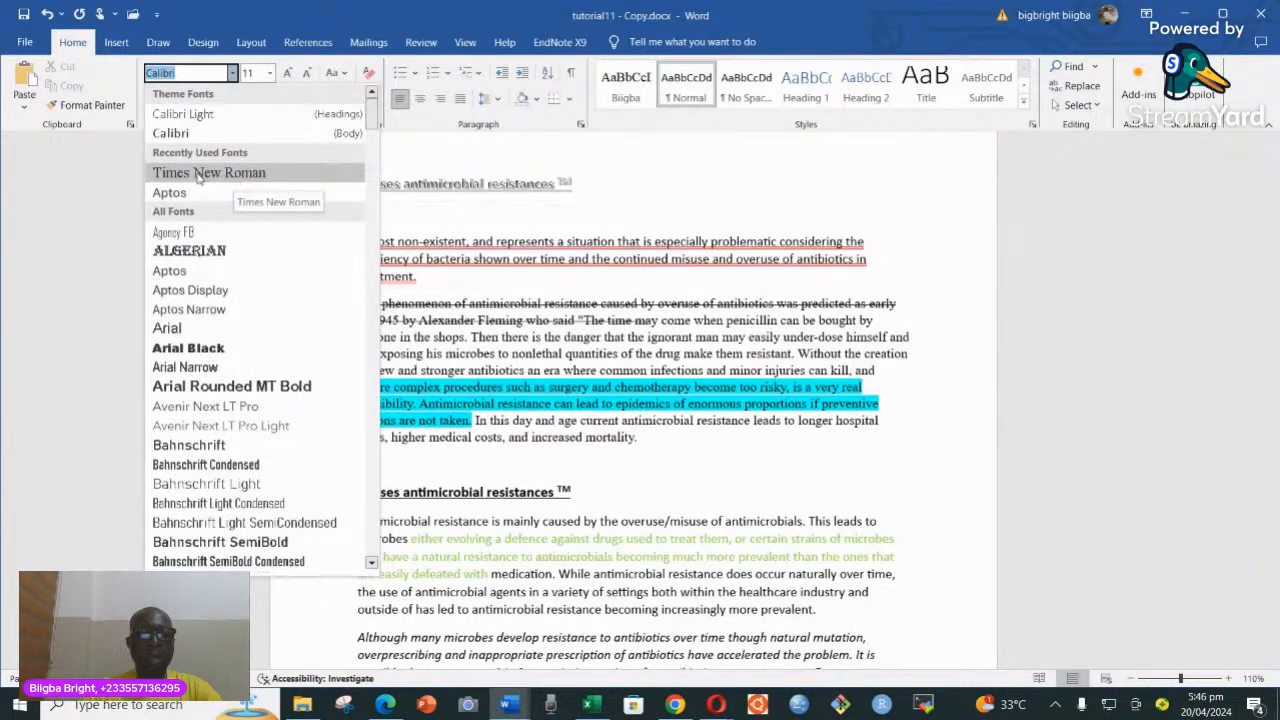
pyautogui.click(596, 508)
pyautogui.hotkey('ctrl', 'a')
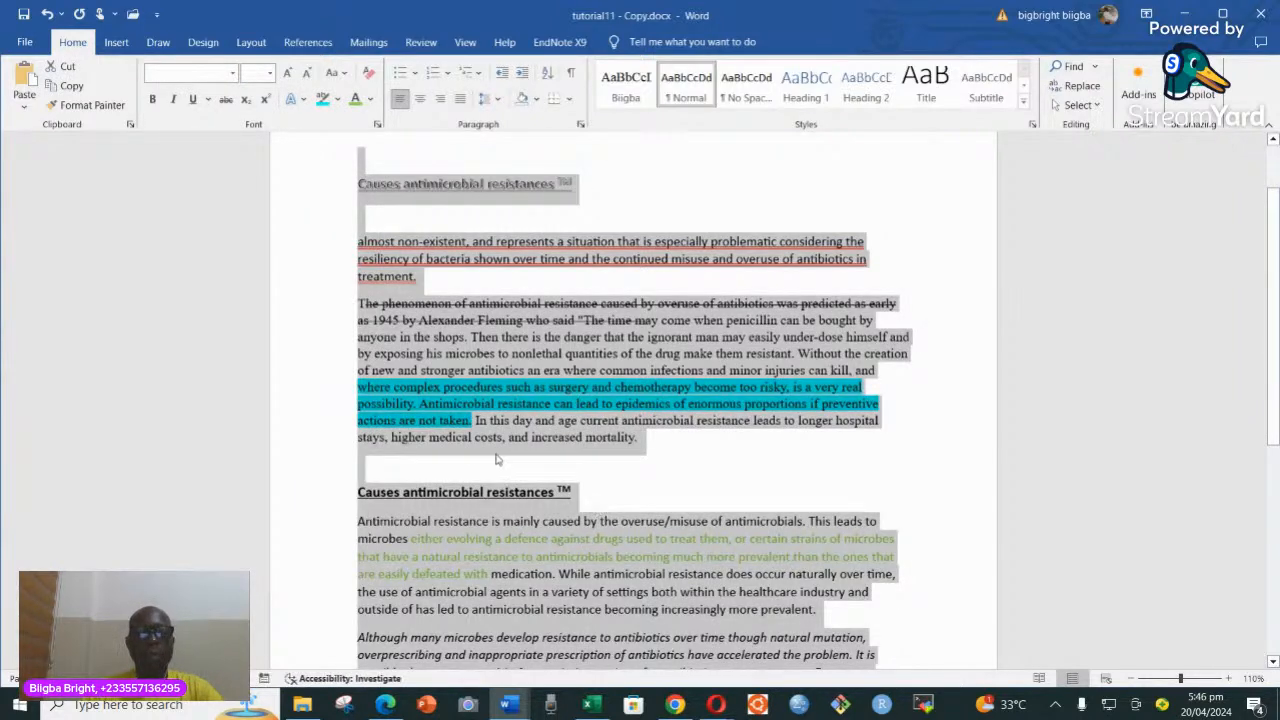
pyautogui.click(233, 75)
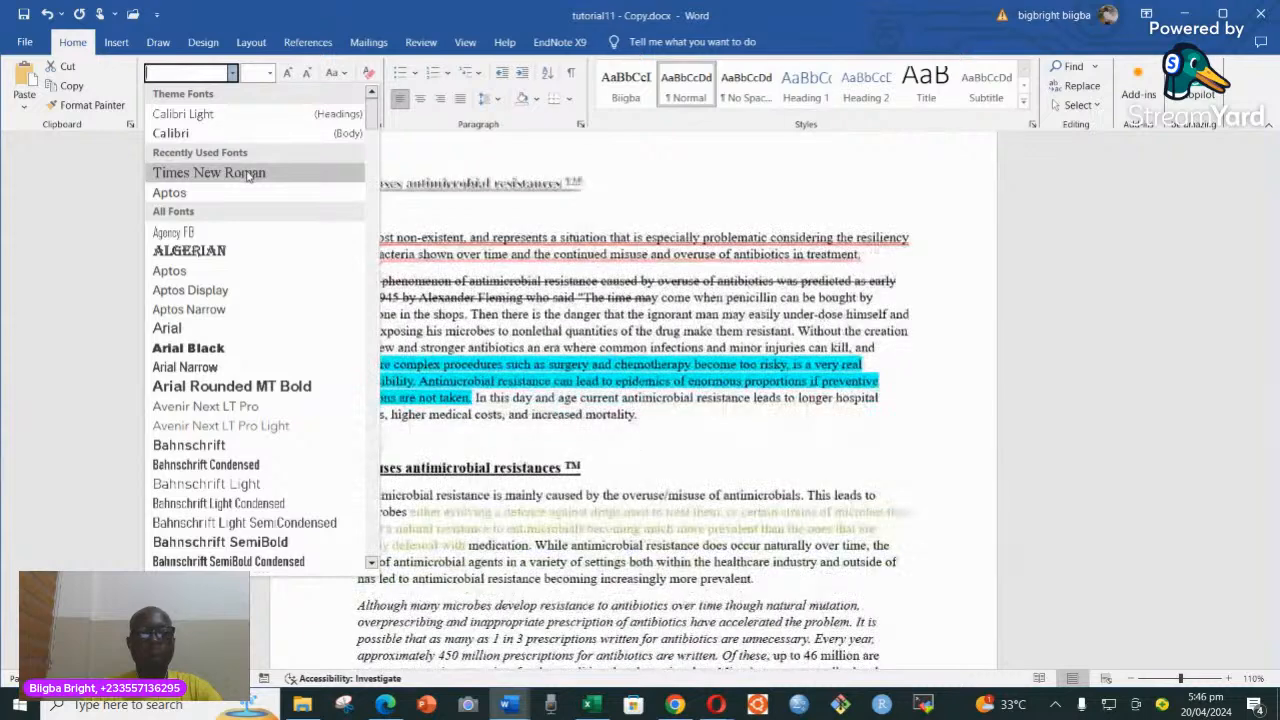
pyautogui.click(209, 172)
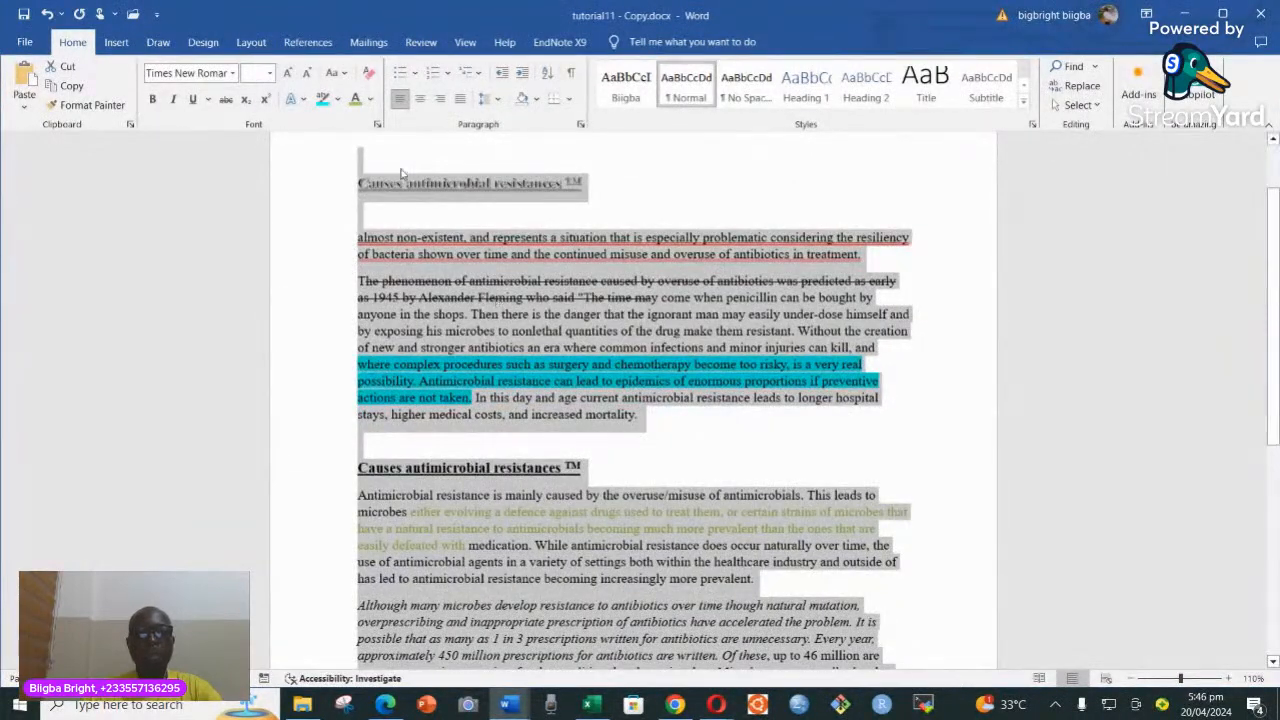
# - Grow the font size of the whole document by two increments and shrink it back by one
pyautogui.click(269, 73)
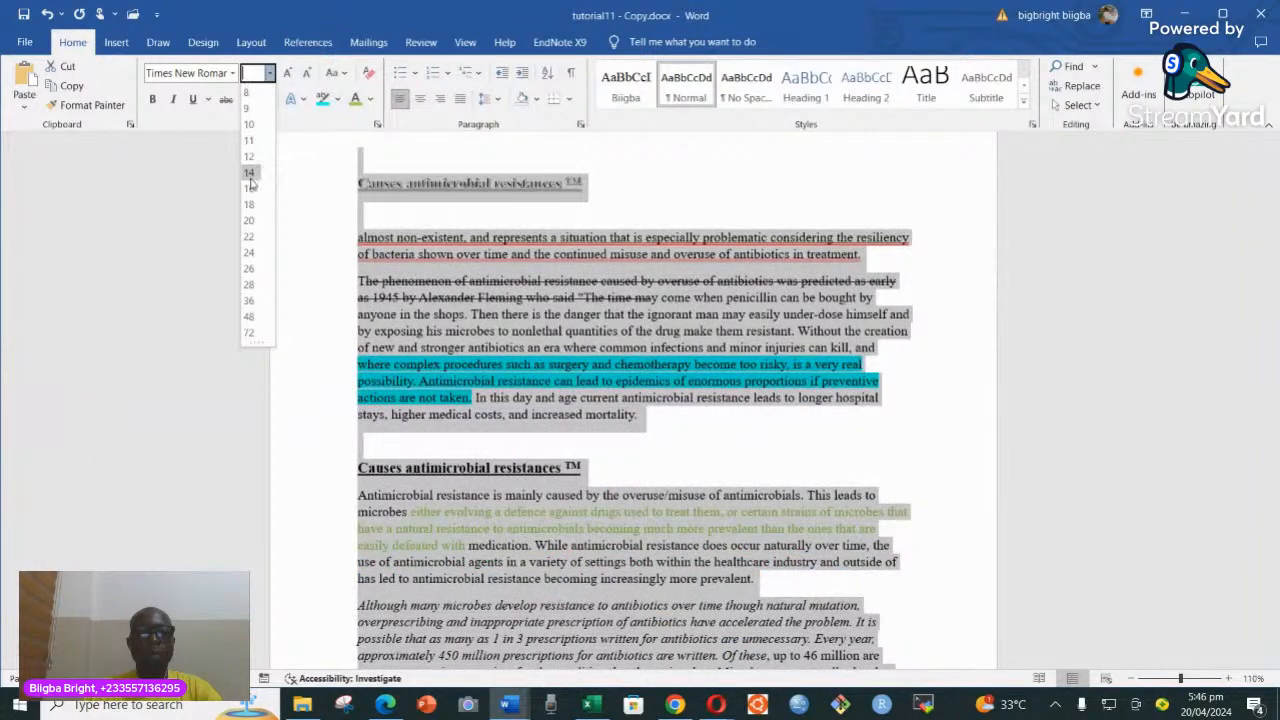
pyautogui.click(287, 75)
pyautogui.click(287, 75)
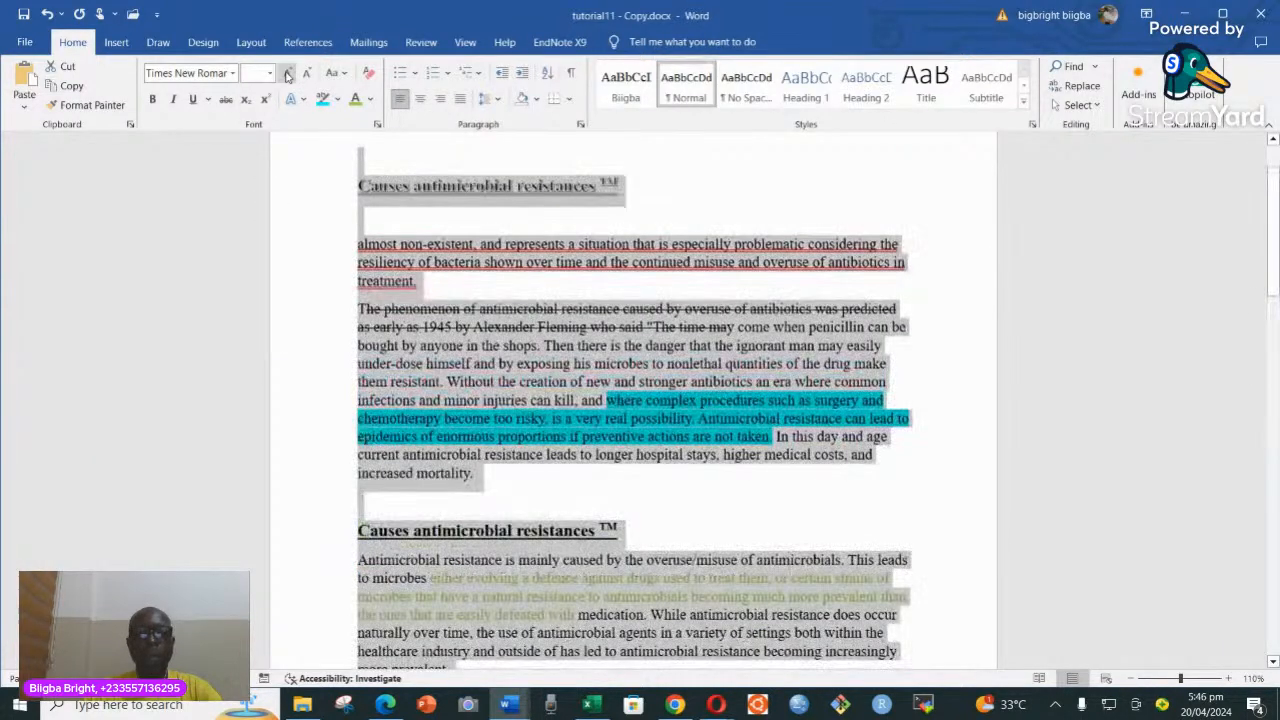
pyautogui.click(287, 75)
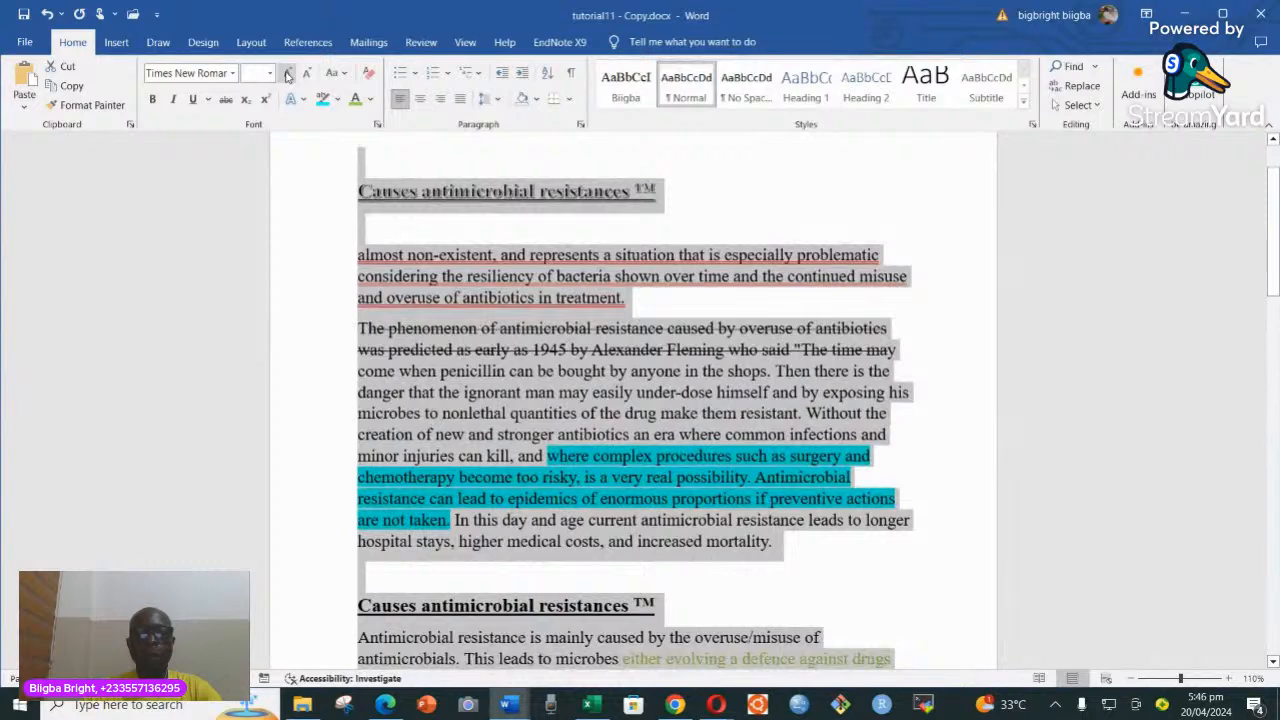
pyautogui.click(307, 75)
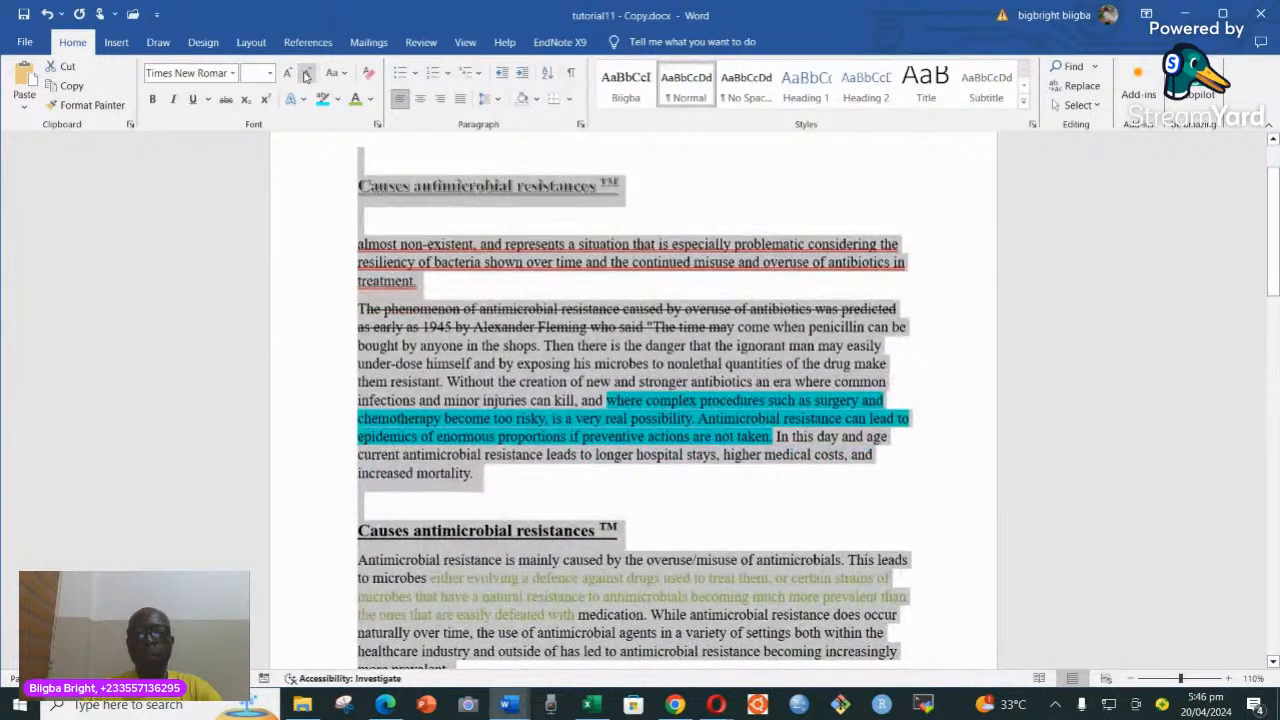
pyautogui.click(341, 78)
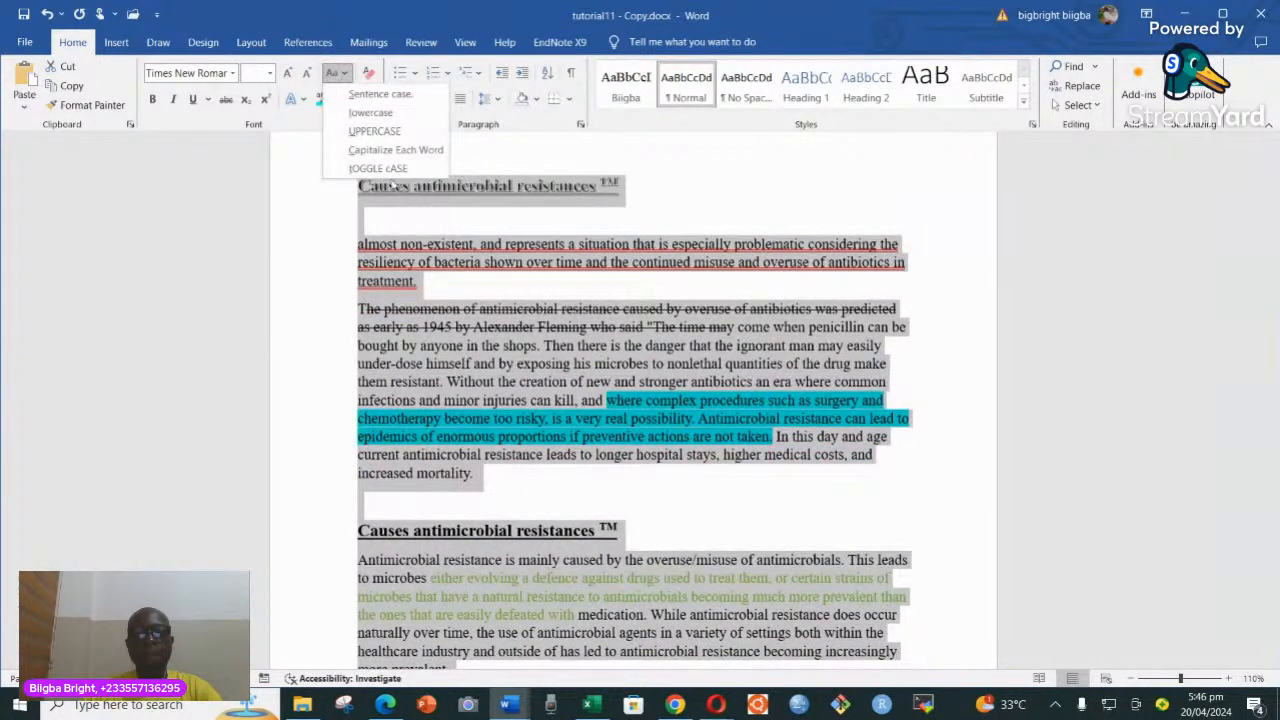
pyautogui.click(497, 298)
pyautogui.click(537, 417)
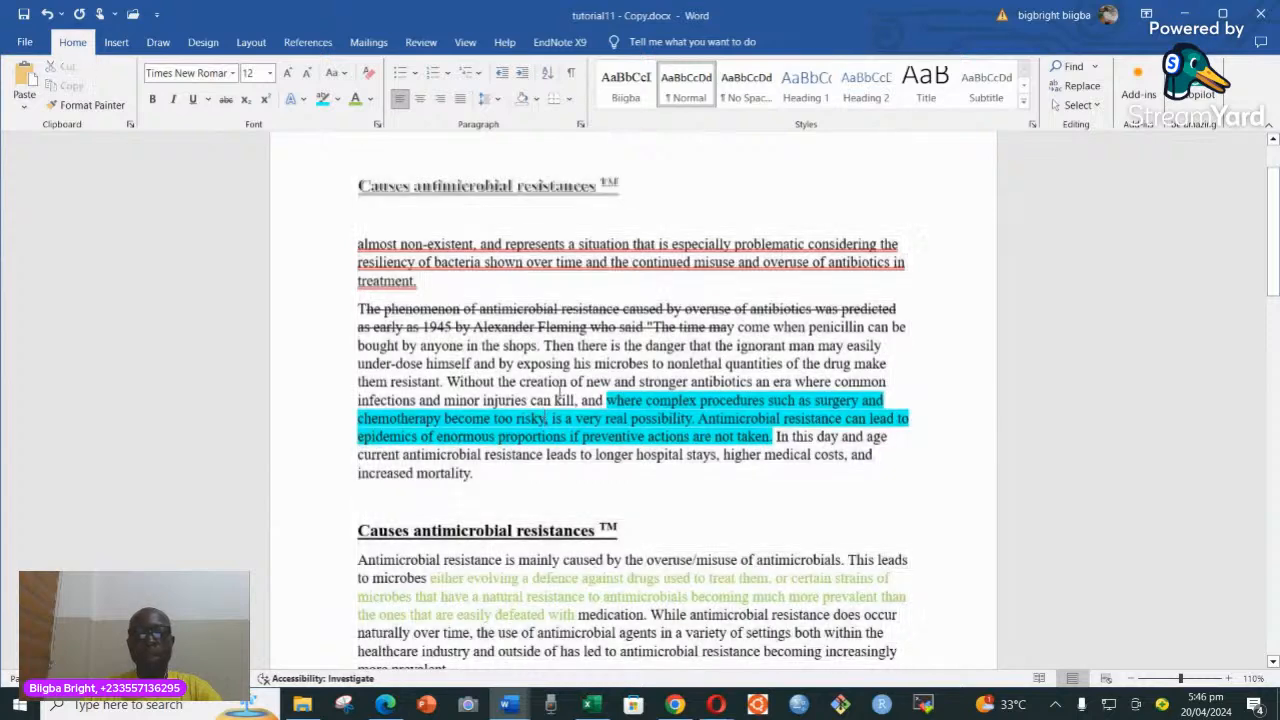
# - Insert three paragraph breaks before "may naturally develop resistance" to separate that text from the italic paragraph
pyautogui.scroll(-7, 537, 390)
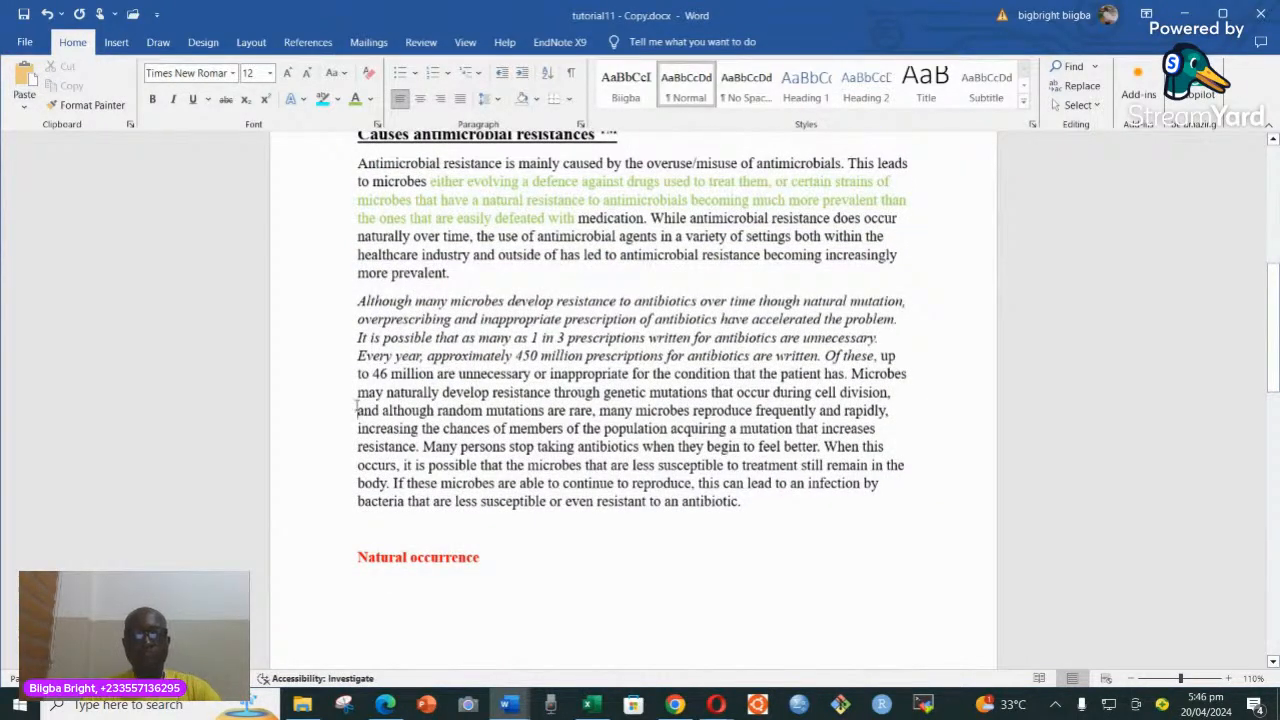
pyautogui.click(358, 400)
pyautogui.press('Return')
pyautogui.press('Return')
pyautogui.press('Return')
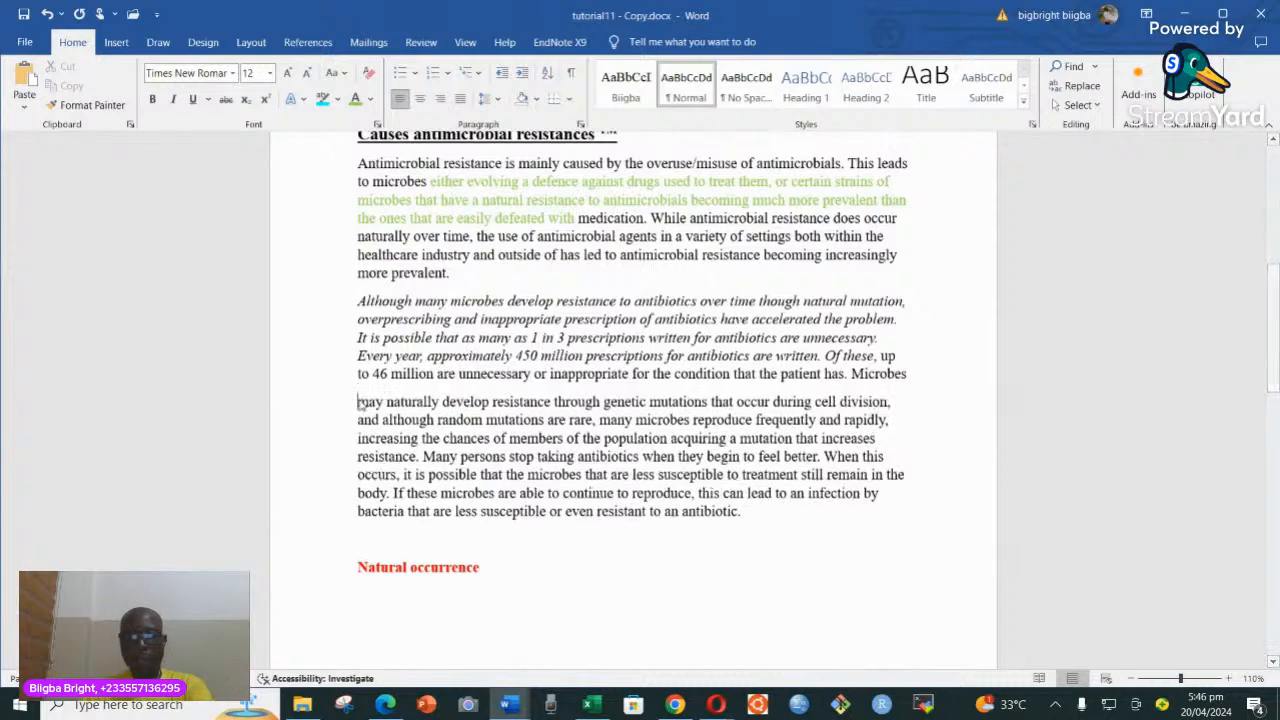
pyautogui.scroll(-1, 399, 396)
pyautogui.scroll(-1, 399, 398)
pyautogui.scroll(1, 405, 412)
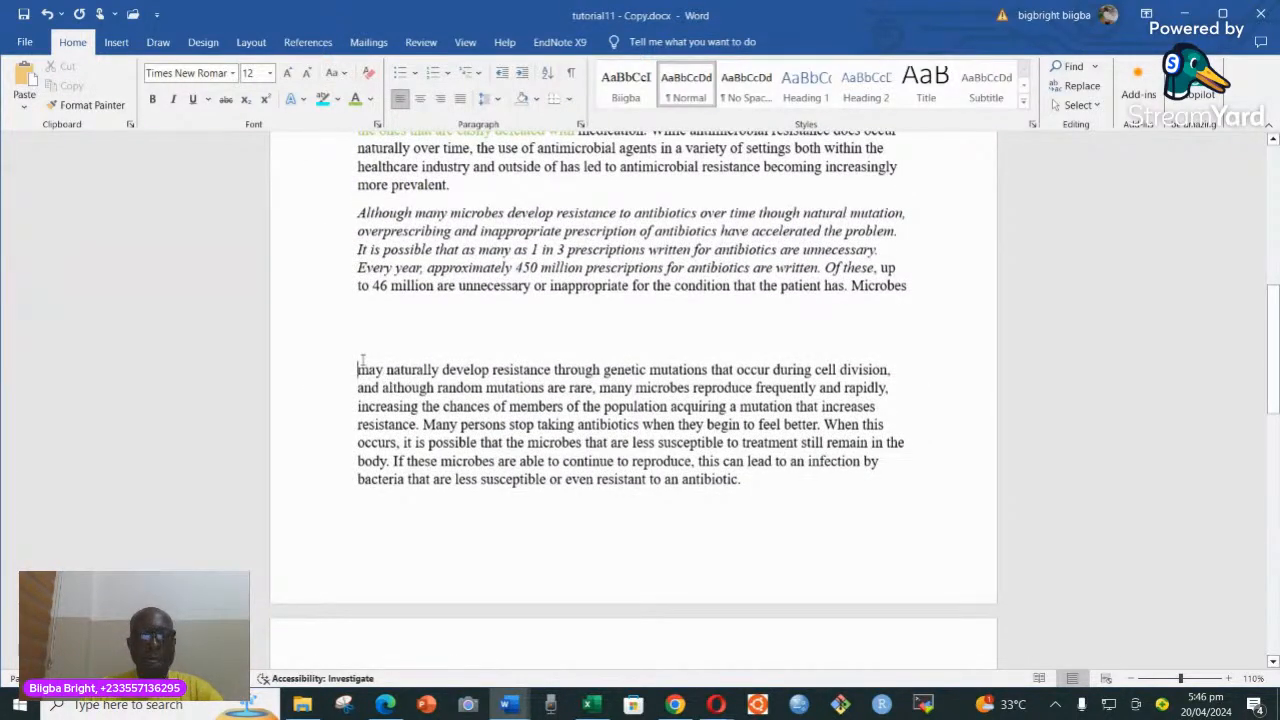
# - Convert the separated "may naturally develop resistance" paragraph to UPPERCASE
pyautogui.moveTo(353, 362); pyautogui.dragTo(778, 491)
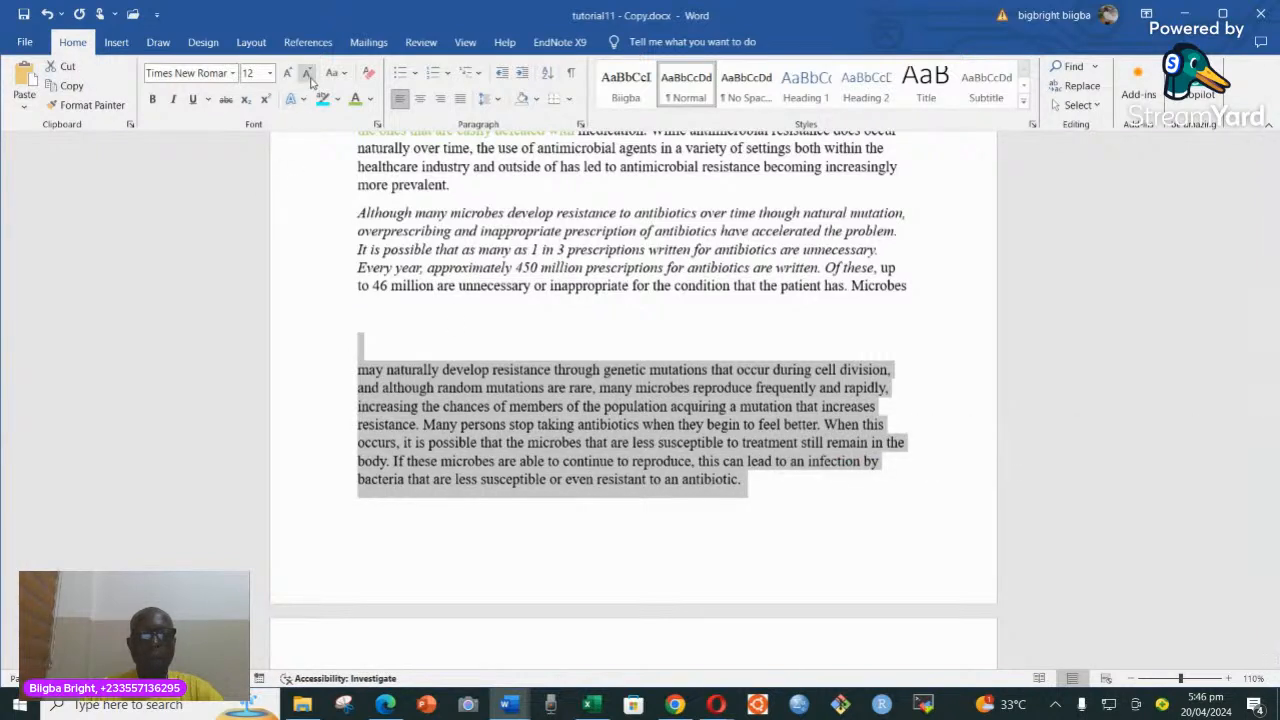
pyautogui.click(342, 76)
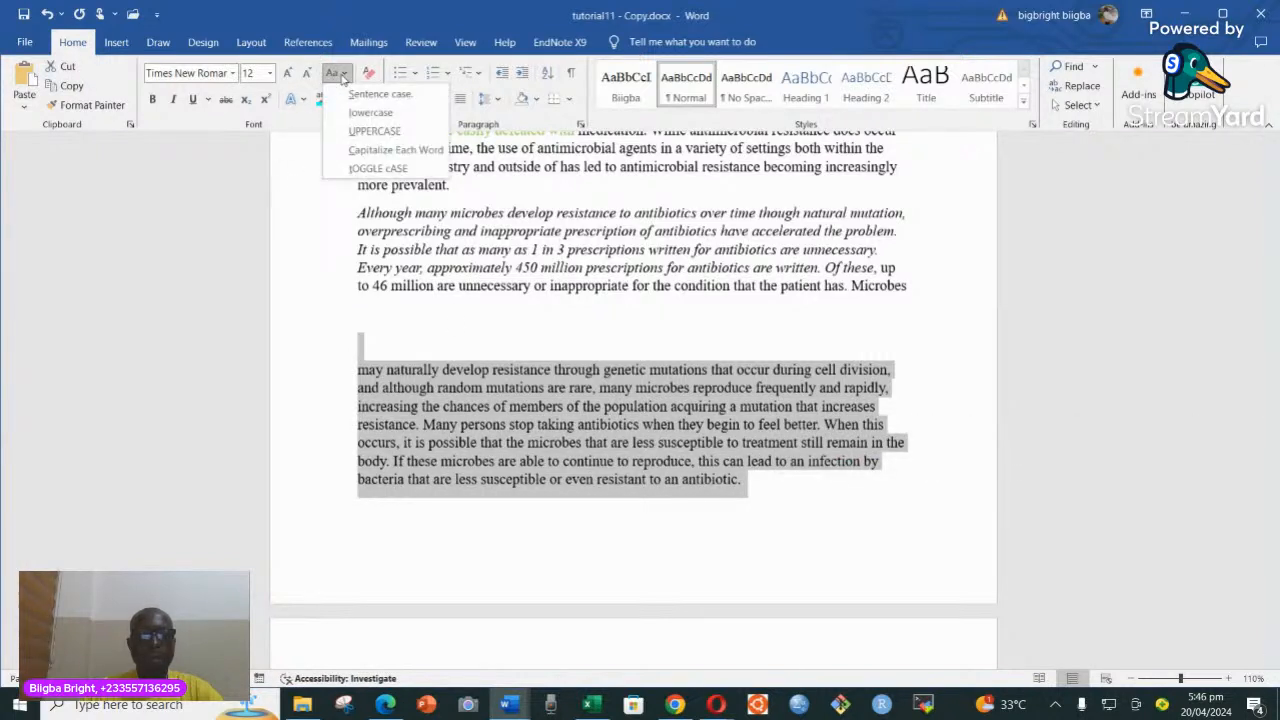
pyautogui.click(375, 131)
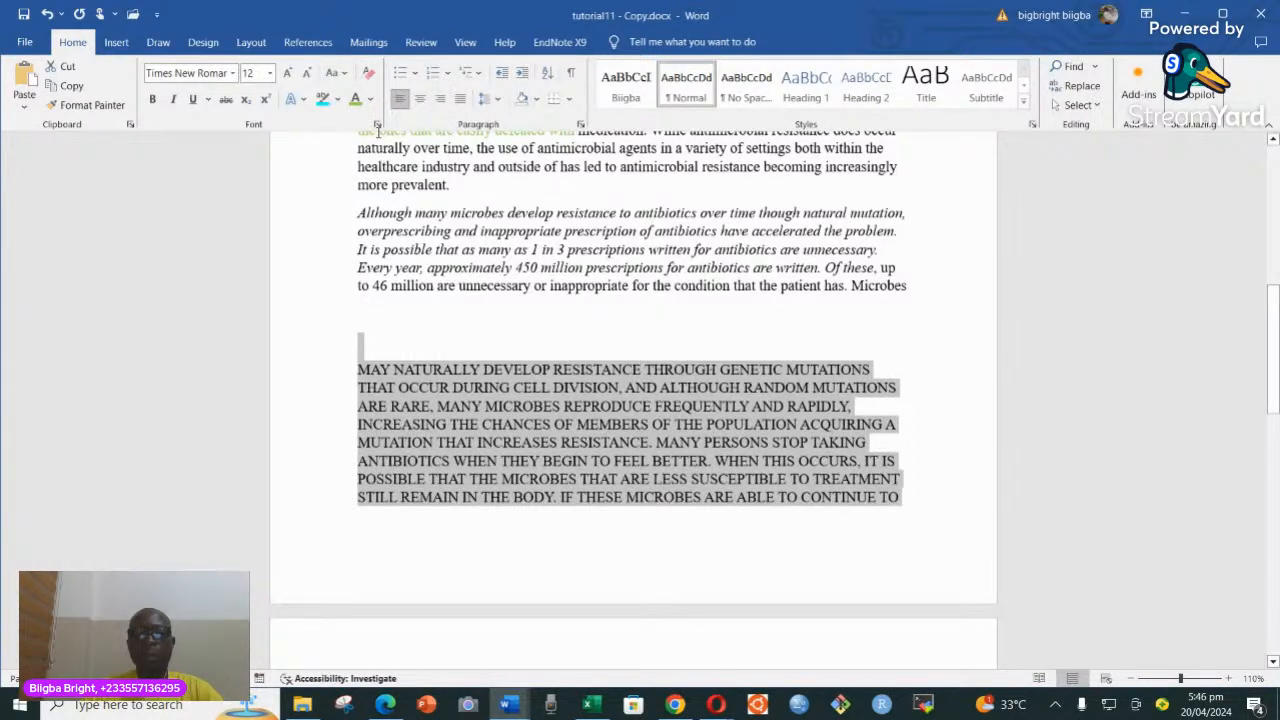
# - Try to change the uppercase "MAY NATURALLY DEVELOP RESISTANCE" paragraph to Capitalize Each Word
pyautogui.click(336, 73)
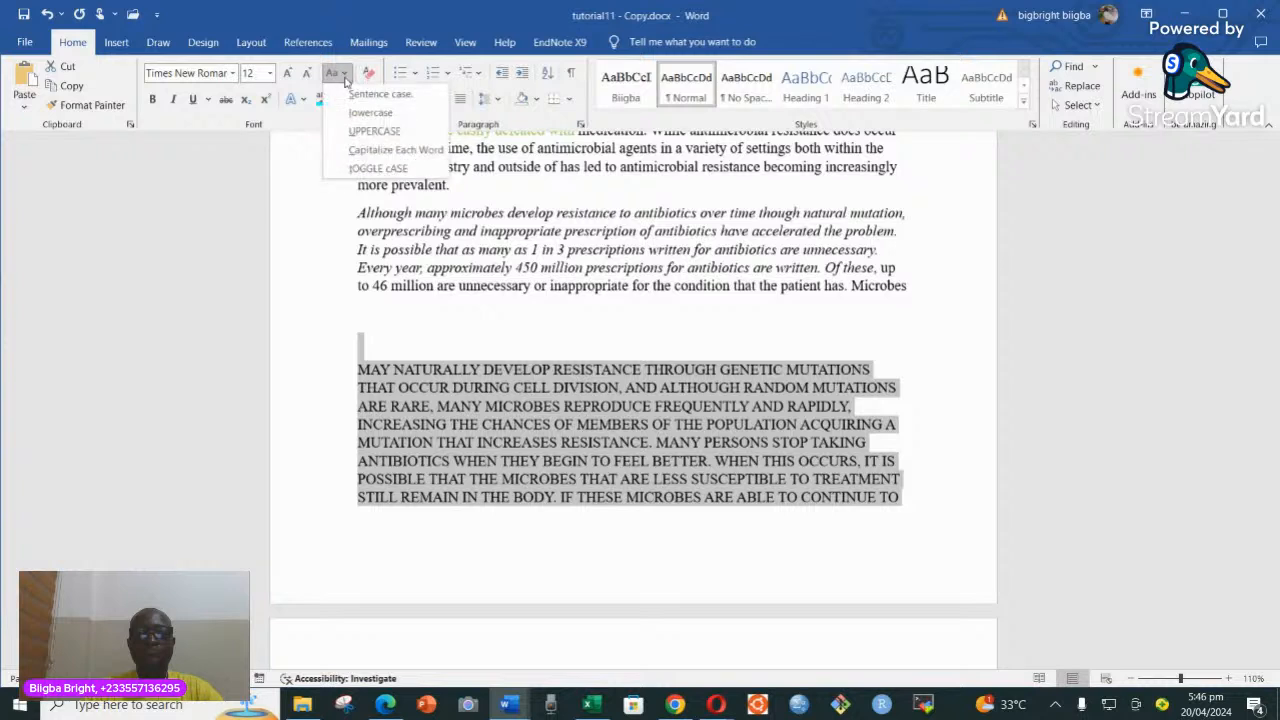
pyautogui.click(371, 149)
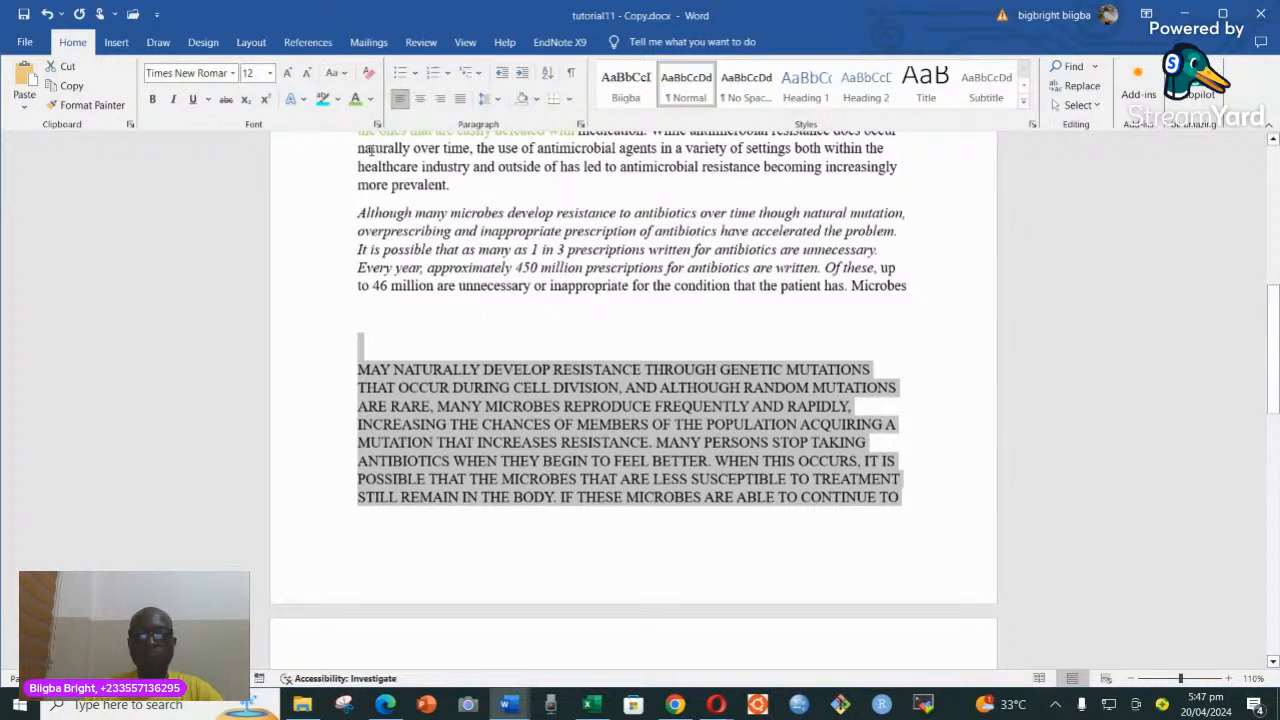
pyautogui.click(343, 74)
pyautogui.click(366, 152)
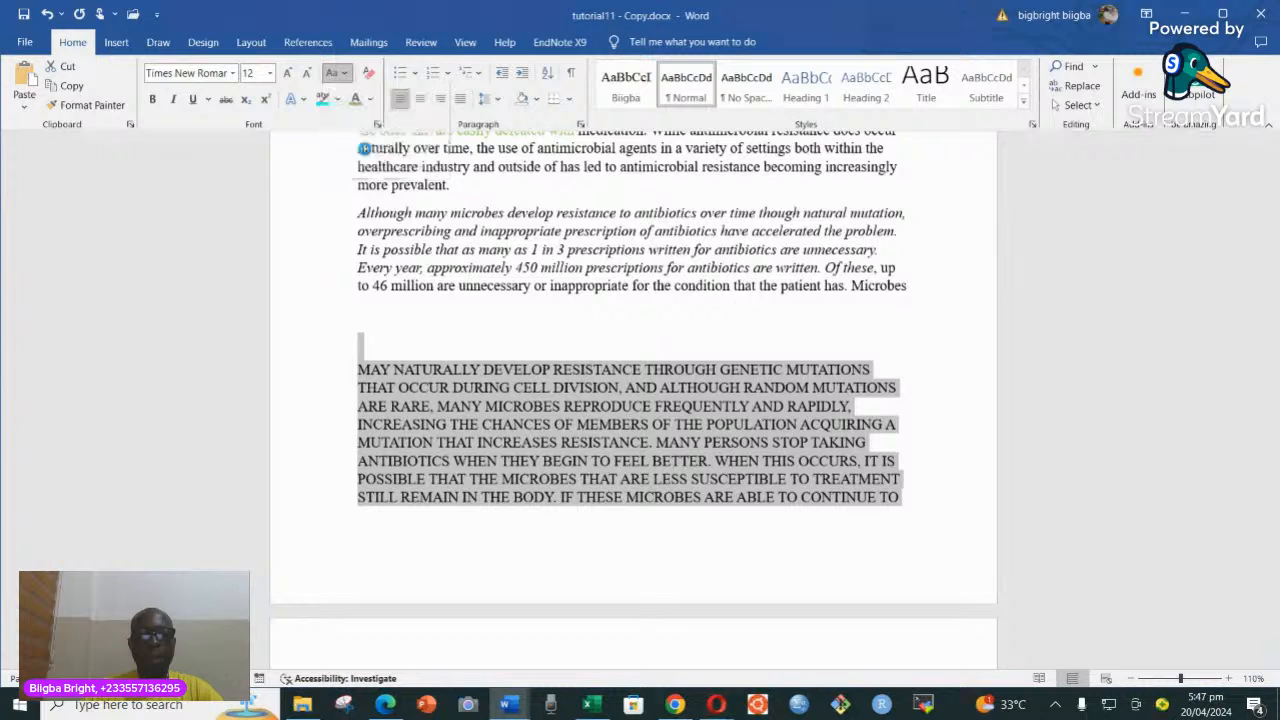
pyautogui.click(512, 436)
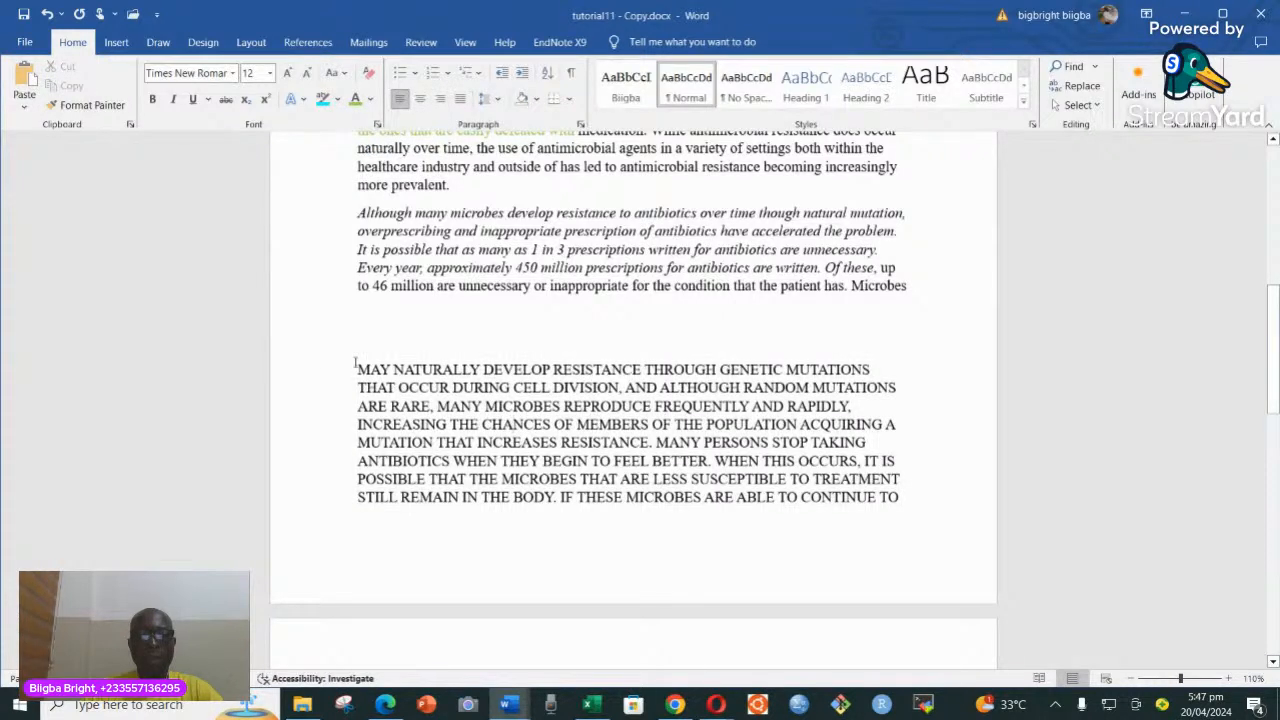
# - Change the uppercase text from "MAY NATURALLY" through "CONTINUE TO" to Capitalize Each Word
pyautogui.moveTo(355, 363); pyautogui.dragTo(919, 493)
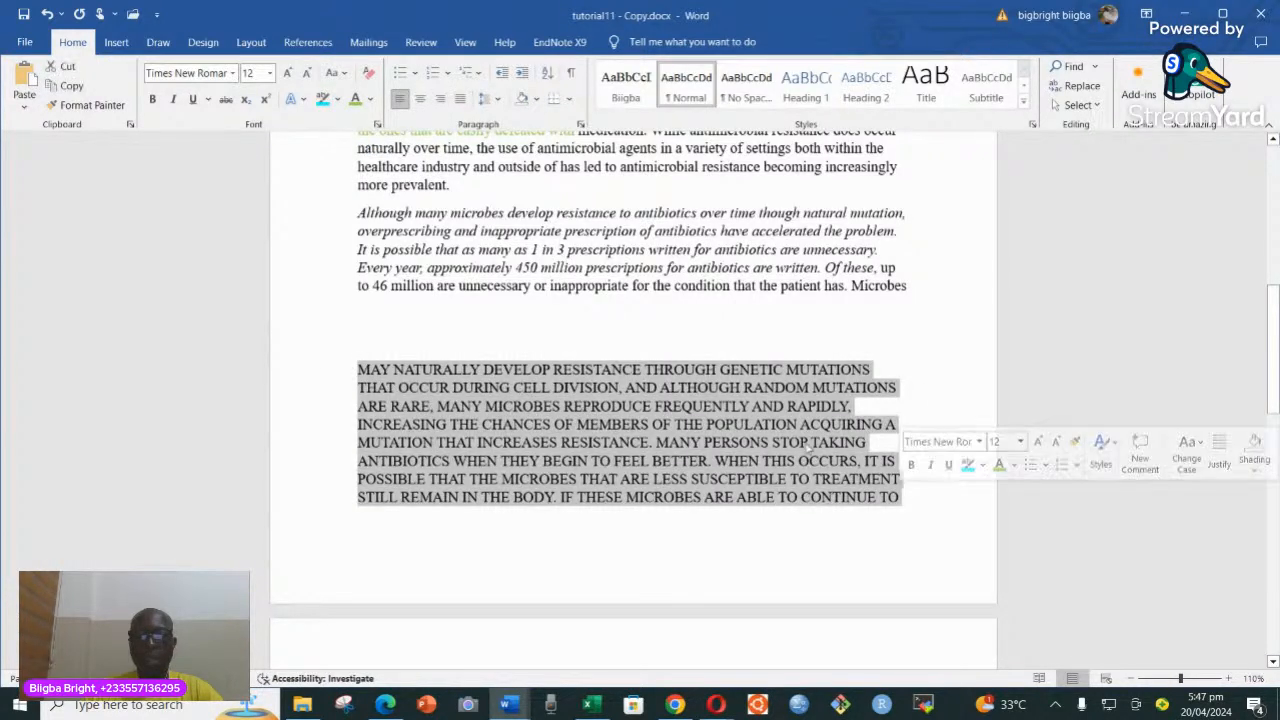
pyautogui.click(335, 73)
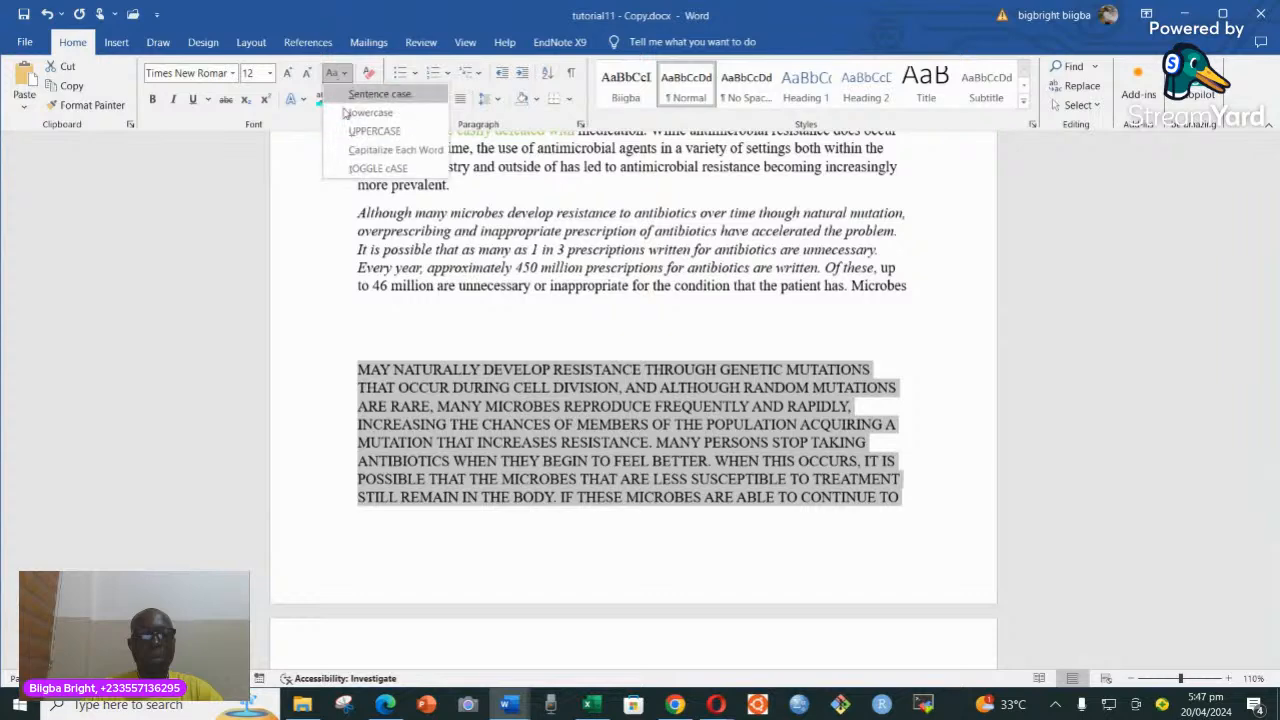
pyautogui.click(361, 155)
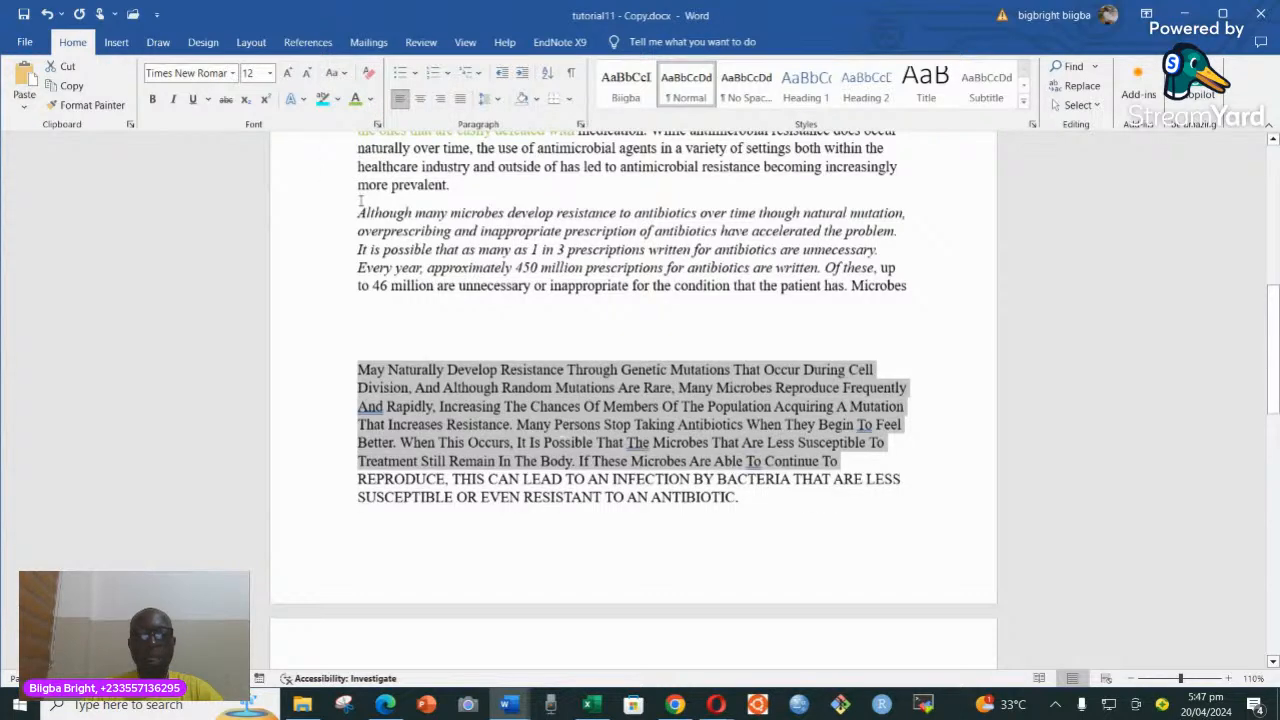
pyautogui.click(514, 451)
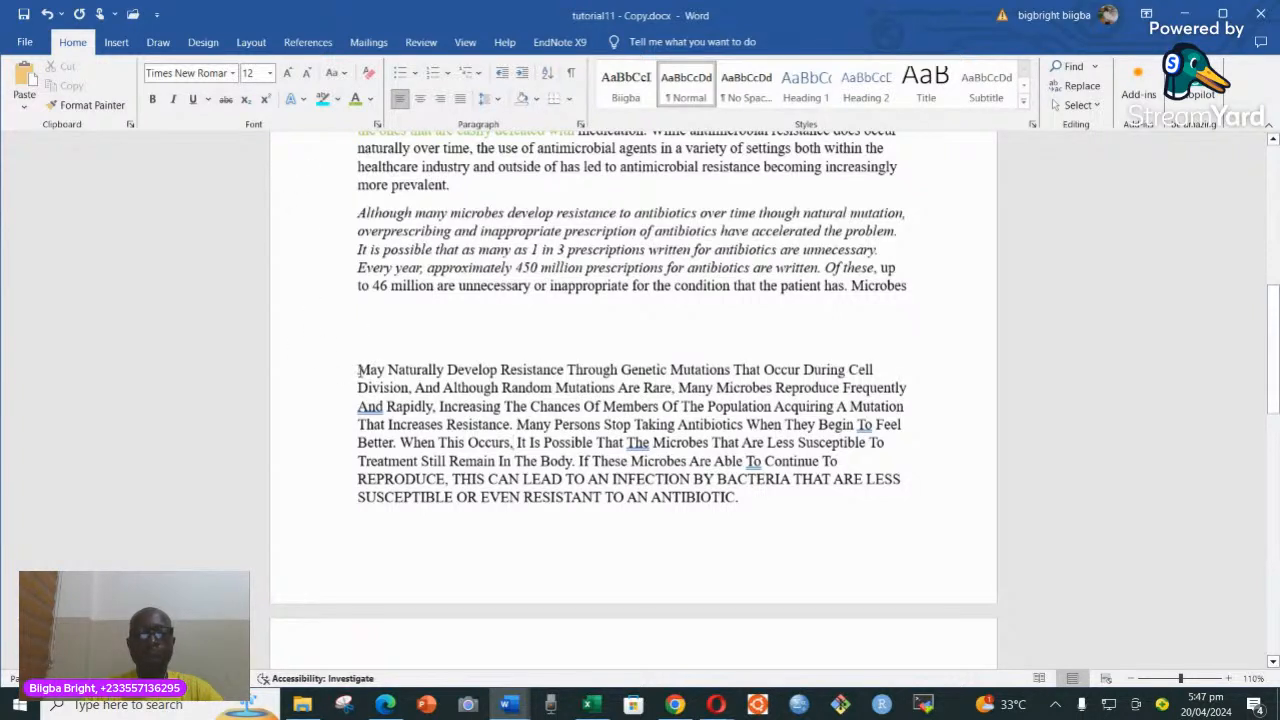
# - Apply tOGGLE cASE to the whole "May Naturally Develop Resistance" paragraph
pyautogui.moveTo(360, 372); pyautogui.dragTo(769, 513)
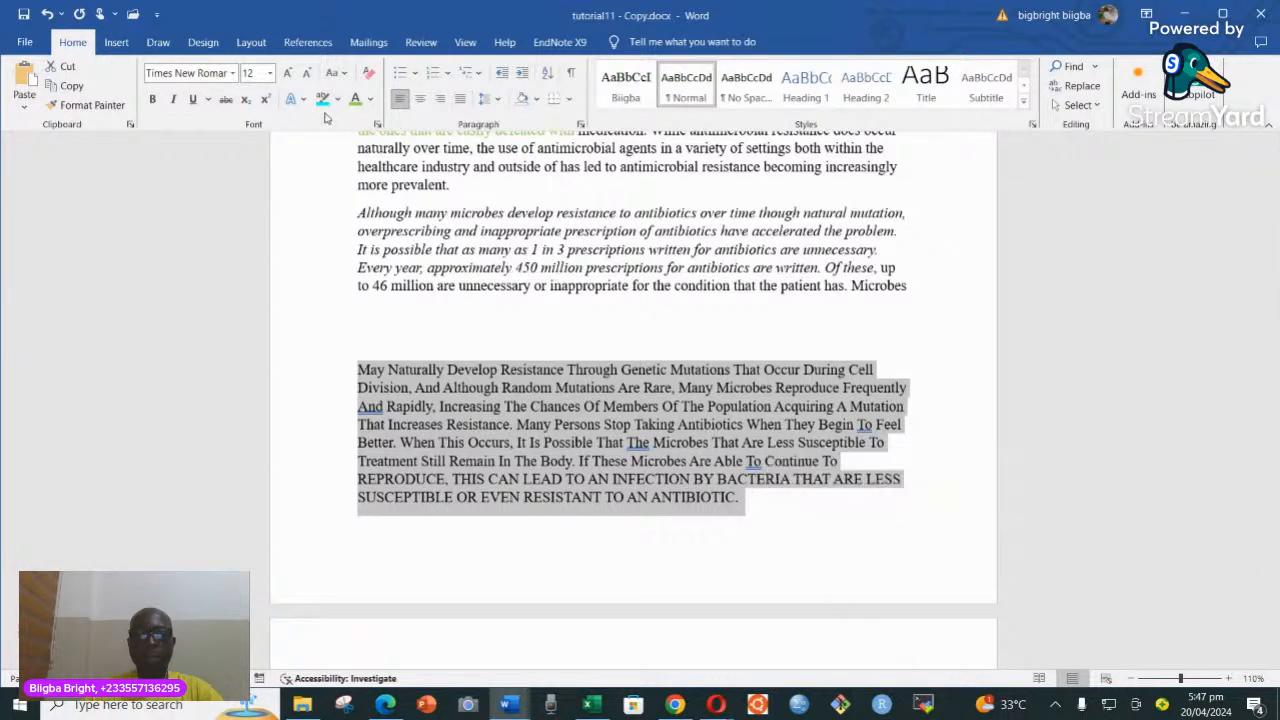
pyautogui.click(342, 76)
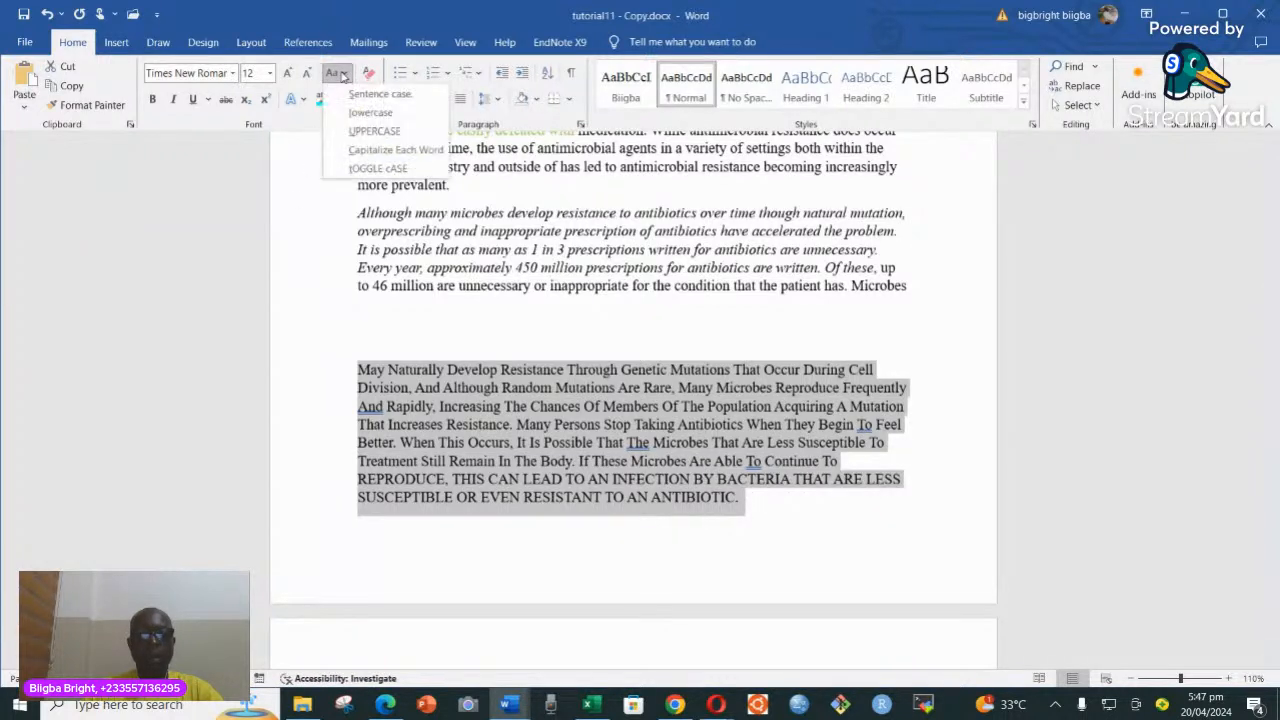
pyautogui.click(377, 168)
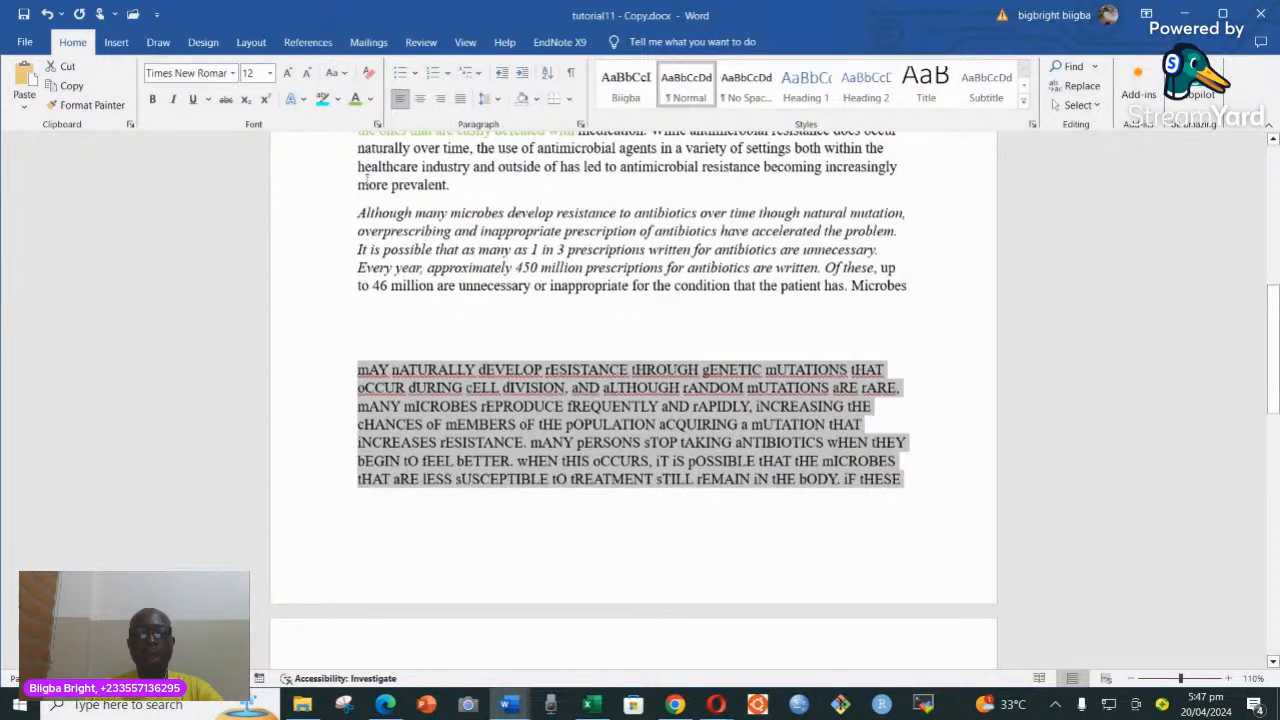
pyautogui.click(466, 520)
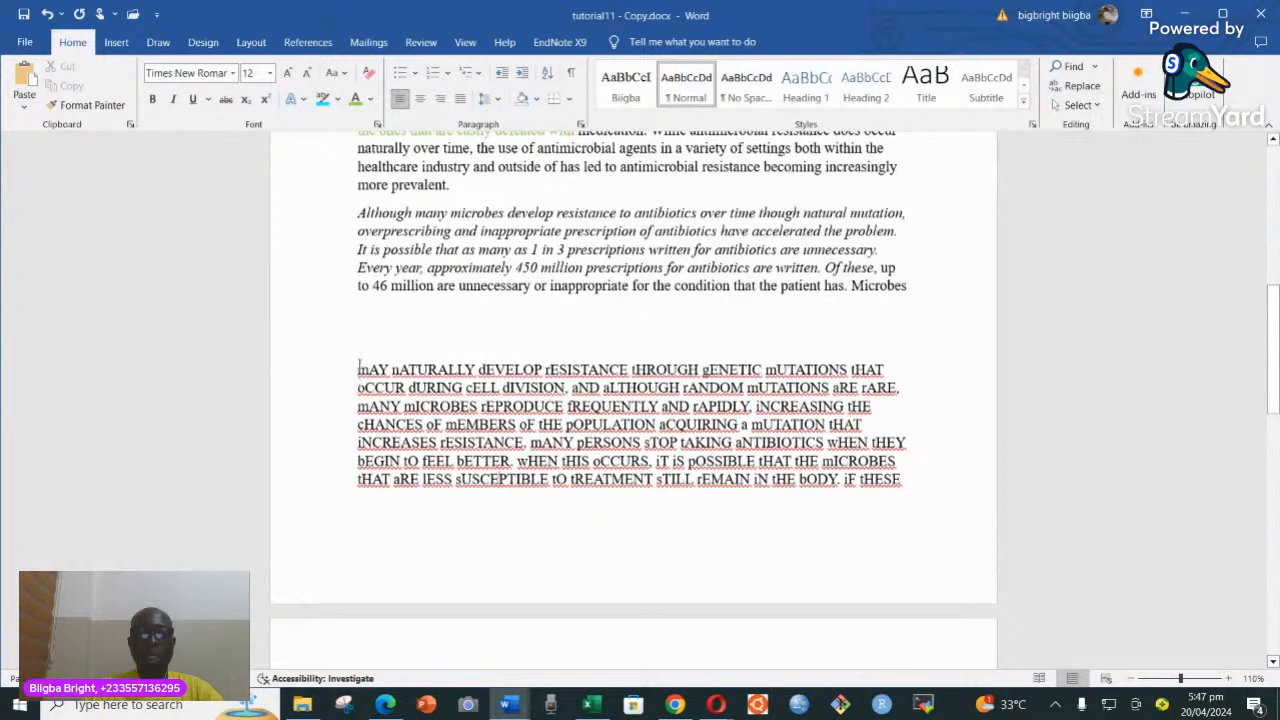
# - Undo the case changes and the extra paragraph breaks before "may naturally develop resistance"
pyautogui.hotkey('ctrl', 'z')
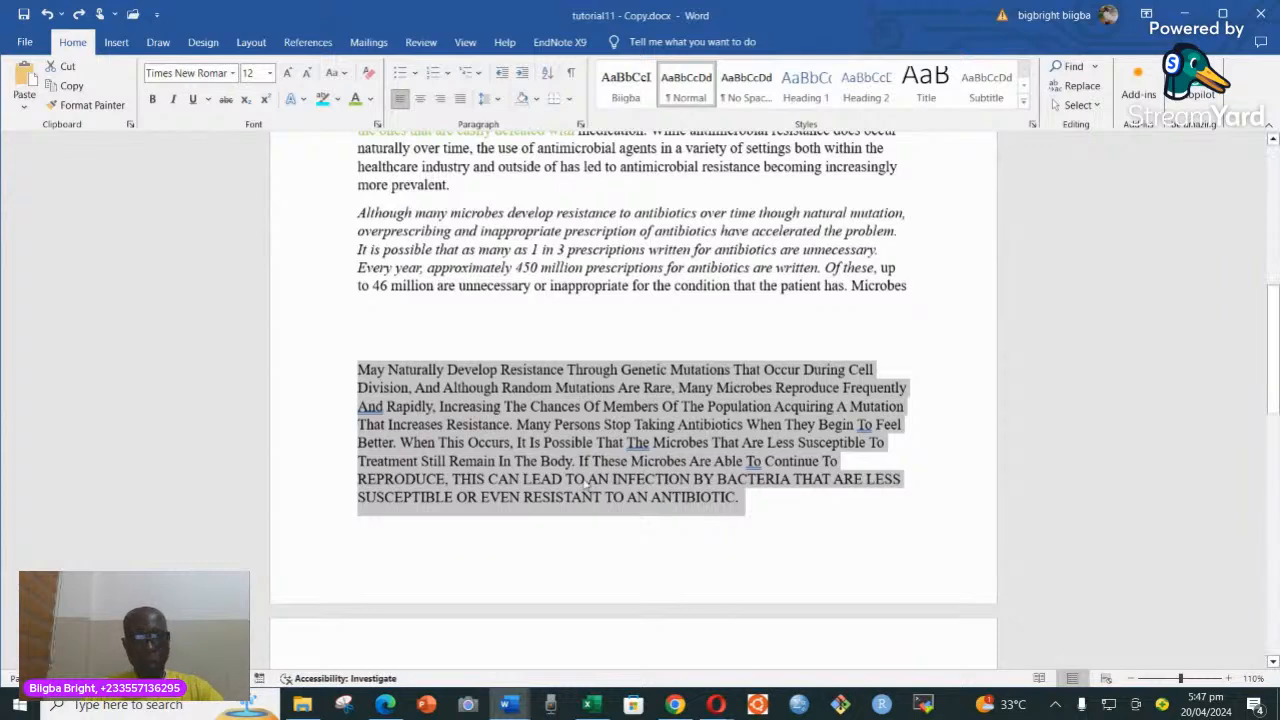
pyautogui.hotkey('ctrl', 'z')
pyautogui.hotkey('ctrl', 'z')
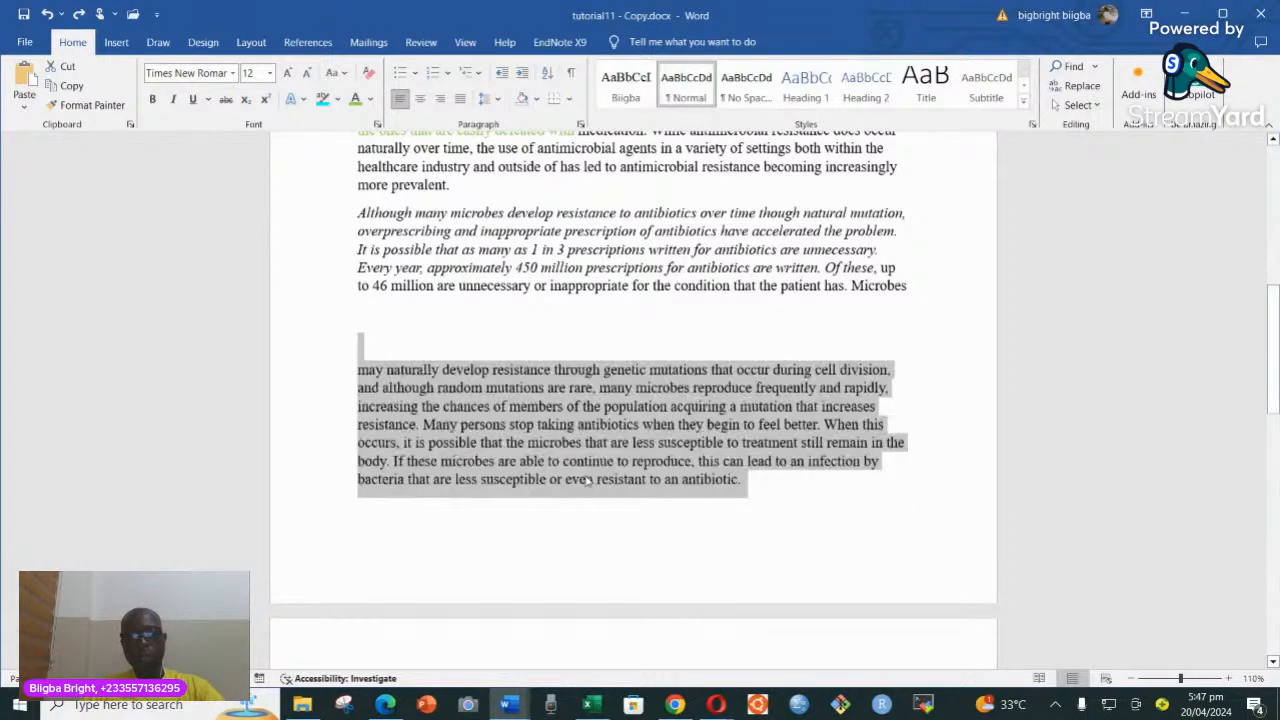
pyautogui.hotkey('ctrl', 'z')
pyautogui.hotkey('ctrl', 'z')
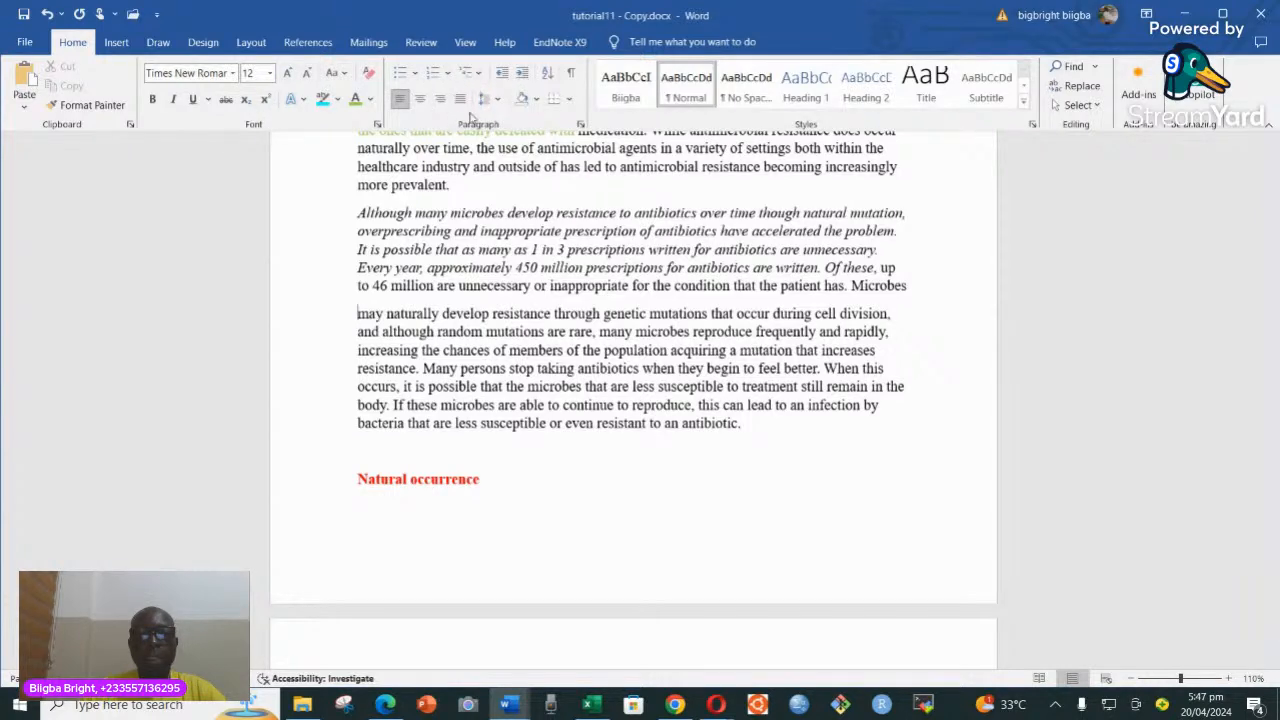
# - Format the three paragraphs under the "Causes antimicrobial resistances" heading as a bulleted list with round bullets
pyautogui.scroll(2, 502, 250)
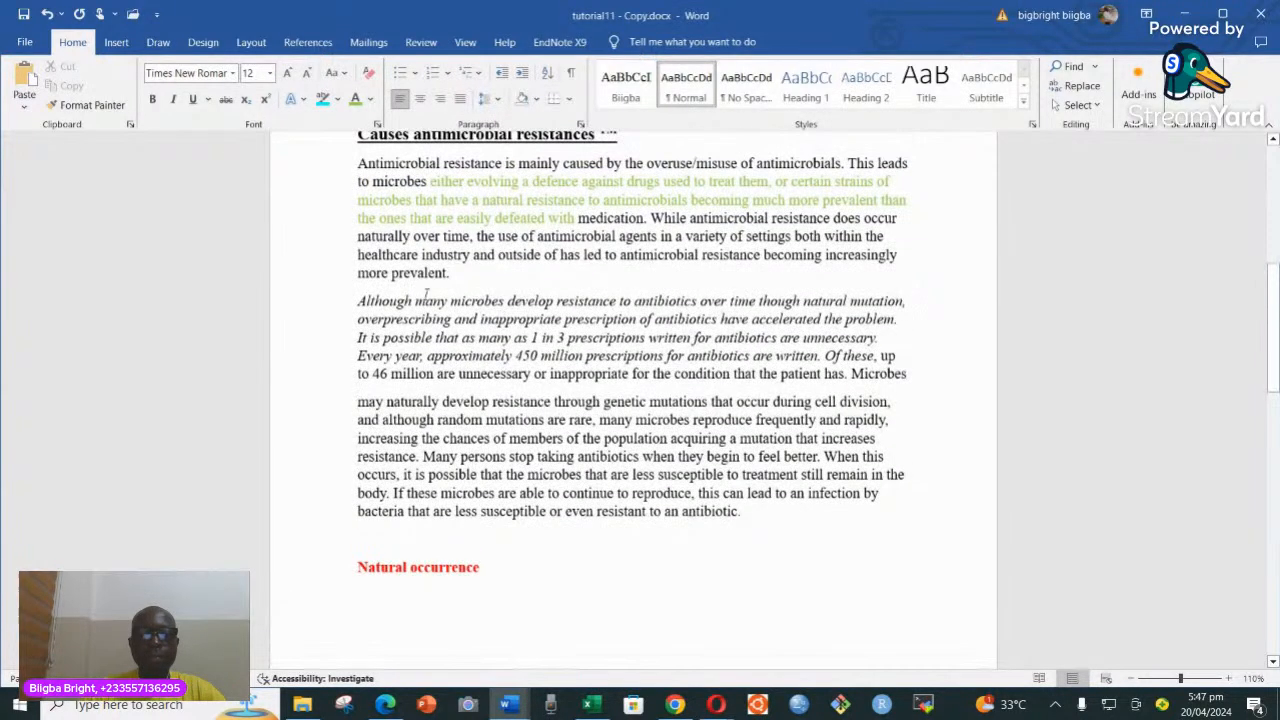
pyautogui.moveTo(360, 301); pyautogui.dragTo(913, 380)
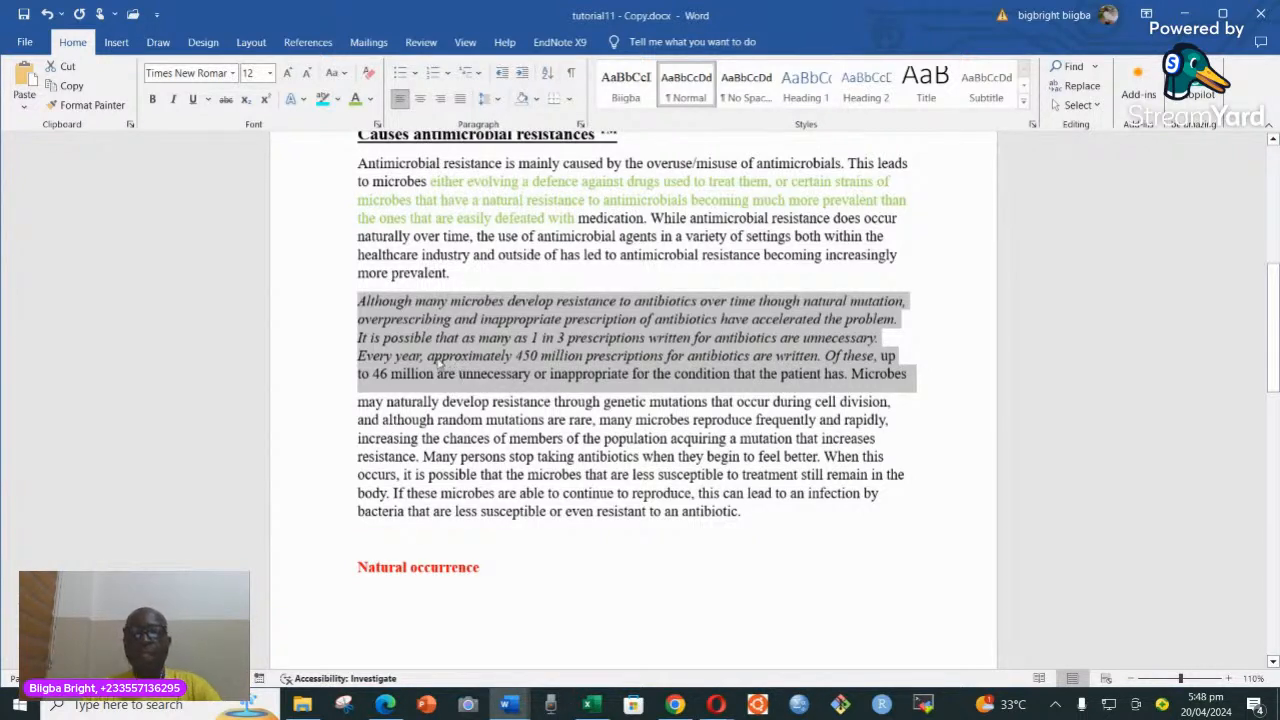
pyautogui.click(431, 356)
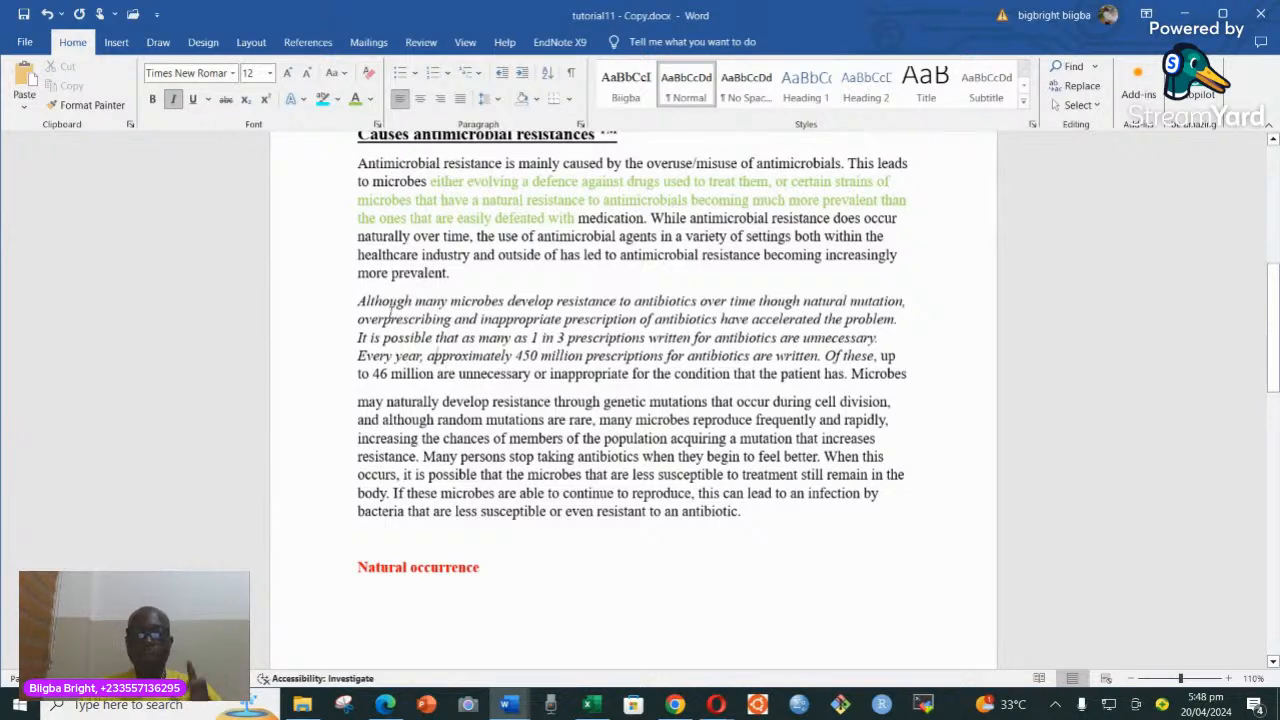
pyautogui.scroll(2, 409, 330)
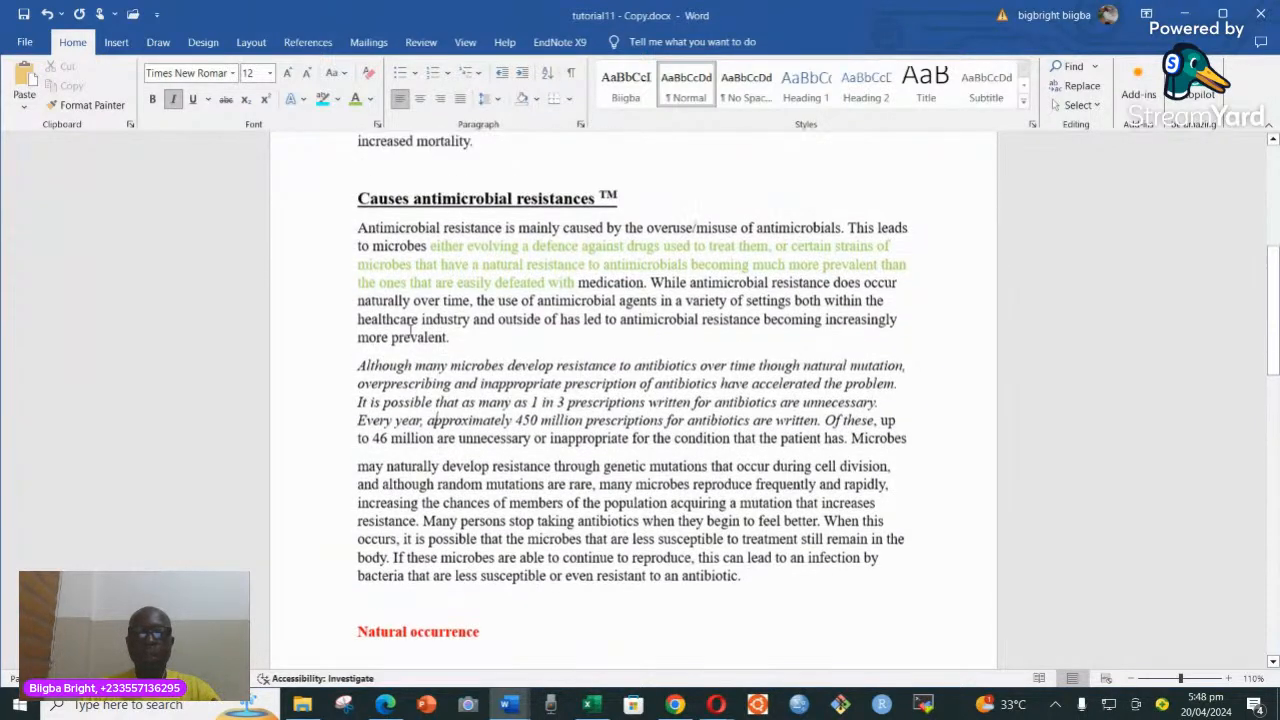
pyautogui.moveTo(358, 252); pyautogui.dragTo(797, 607)
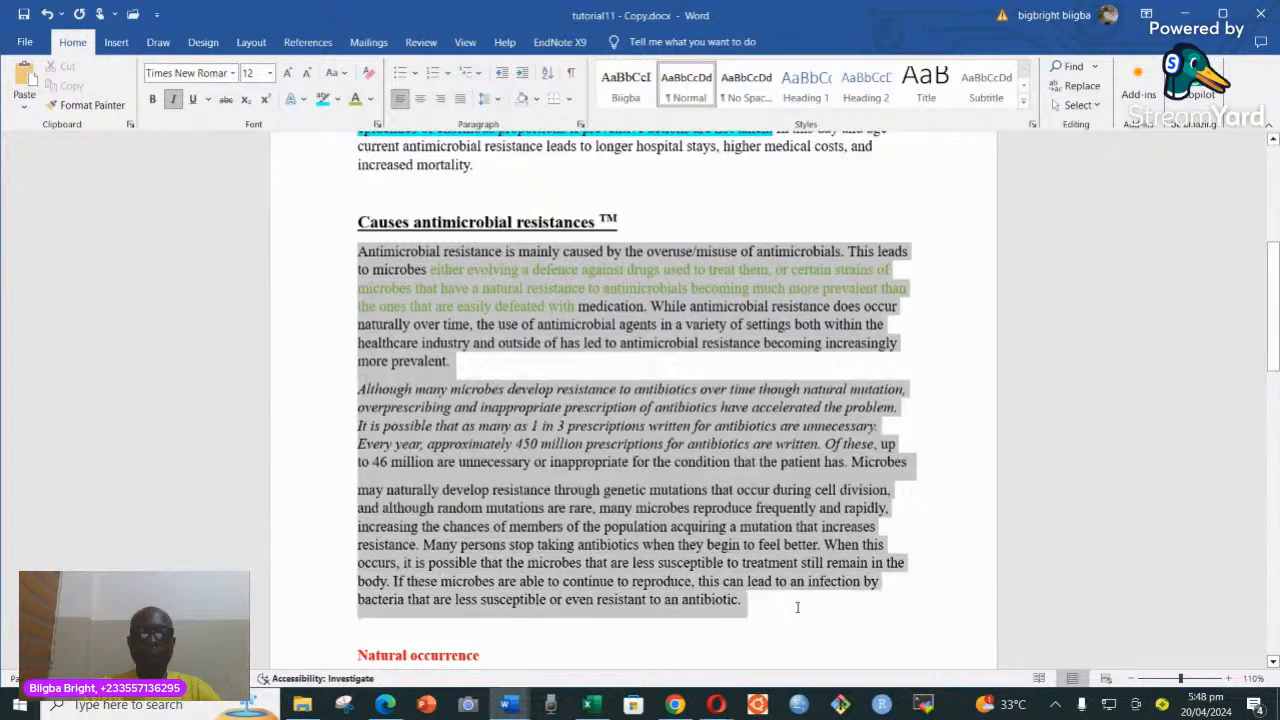
pyautogui.click(400, 74)
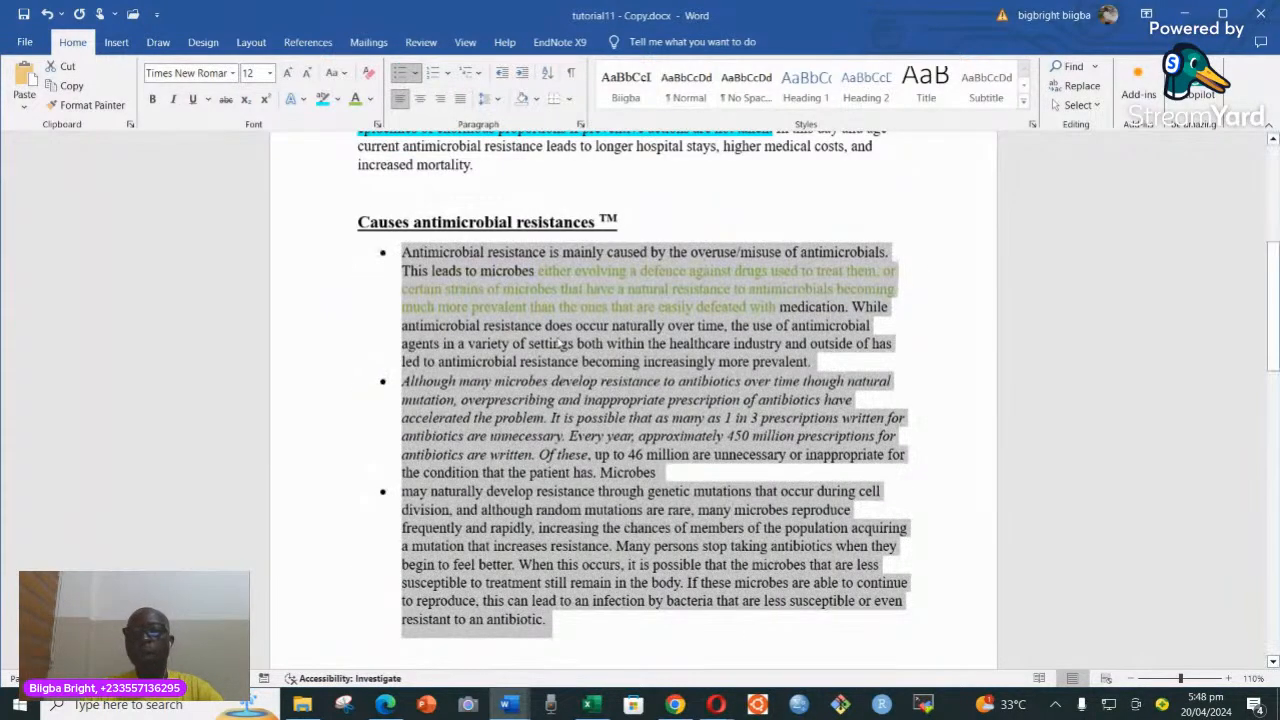
pyautogui.click(552, 477)
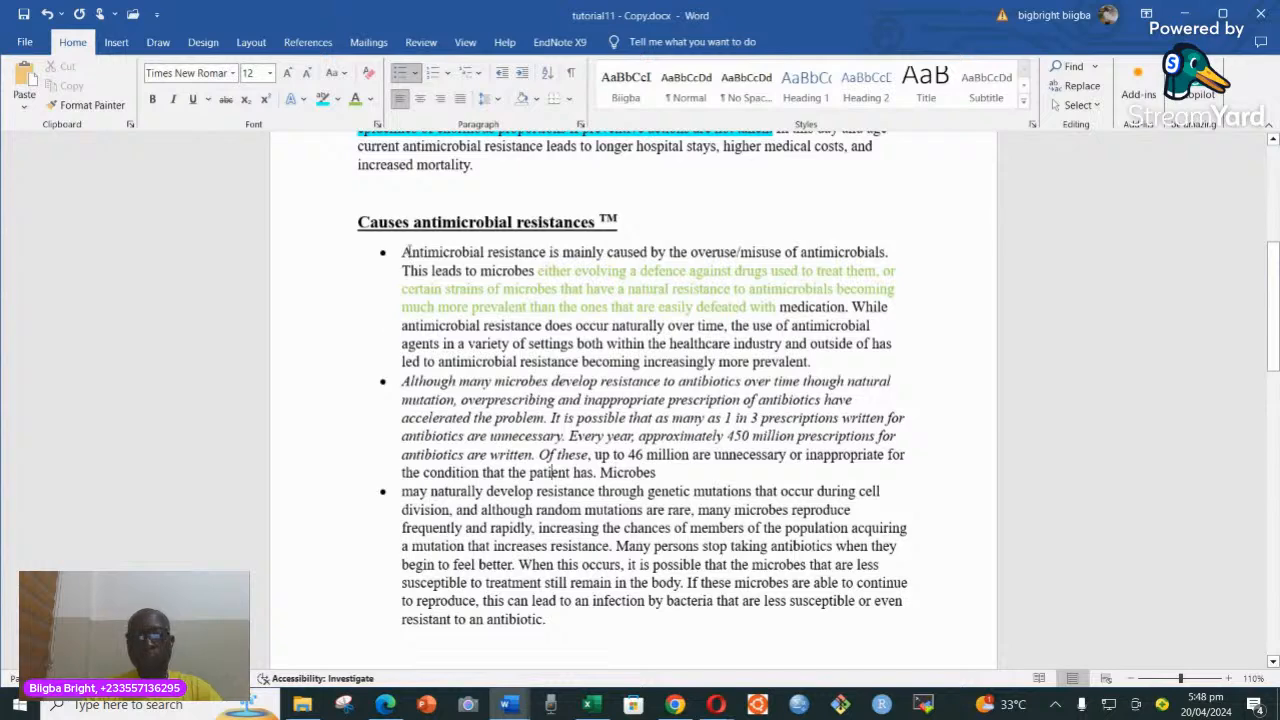
# - Select the three bulleted paragraphs and examine the available bullet styles, number formats and list levels
pyautogui.moveTo(403, 252); pyautogui.dragTo(870, 622)
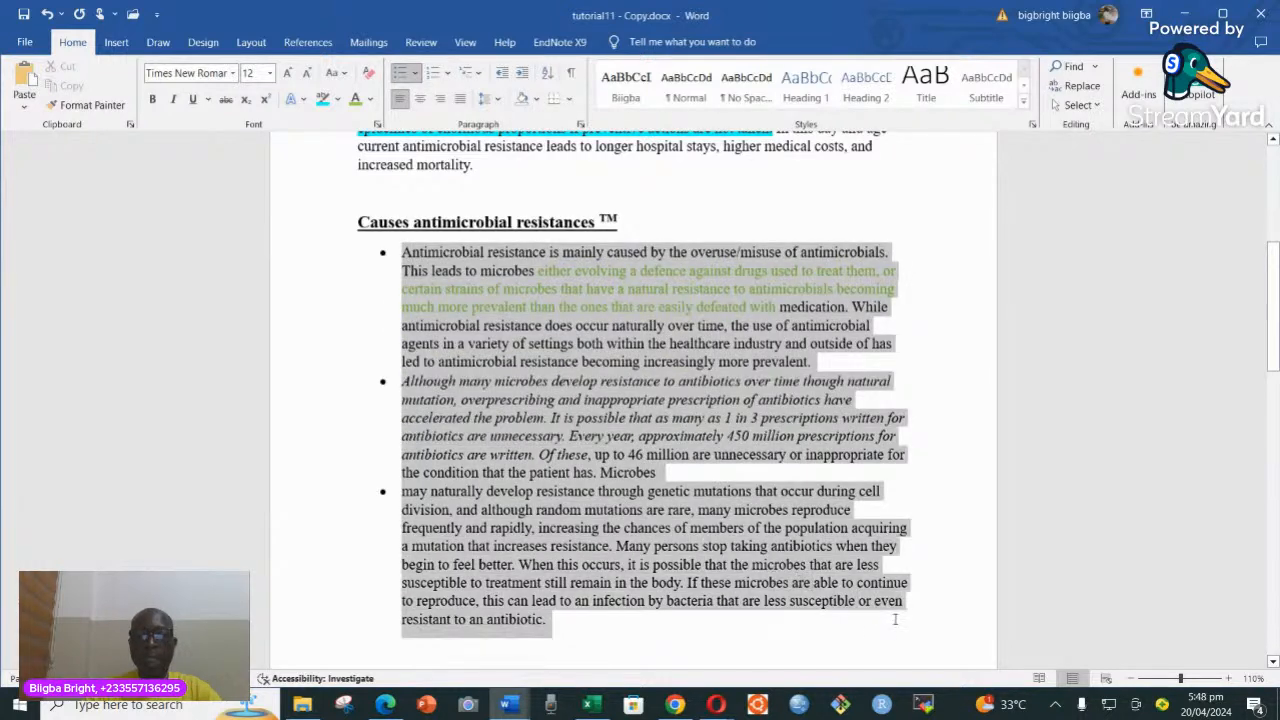
pyautogui.click(415, 76)
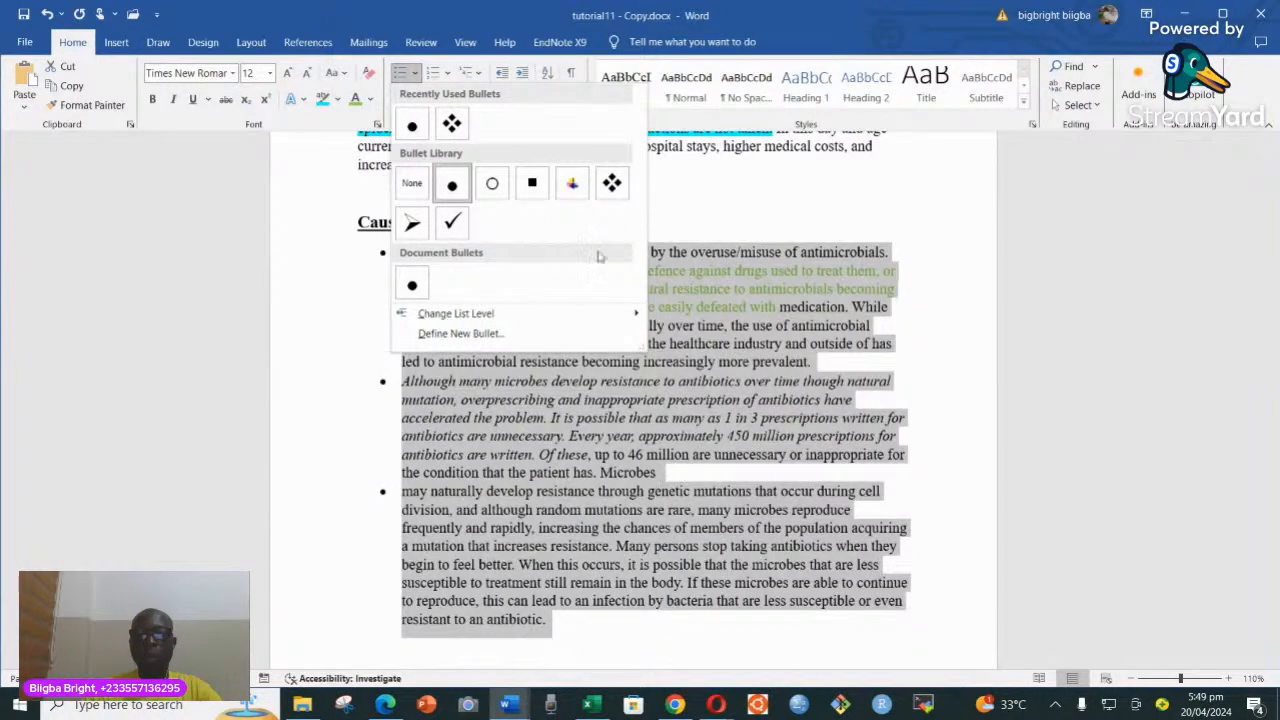
pyautogui.click(558, 420)
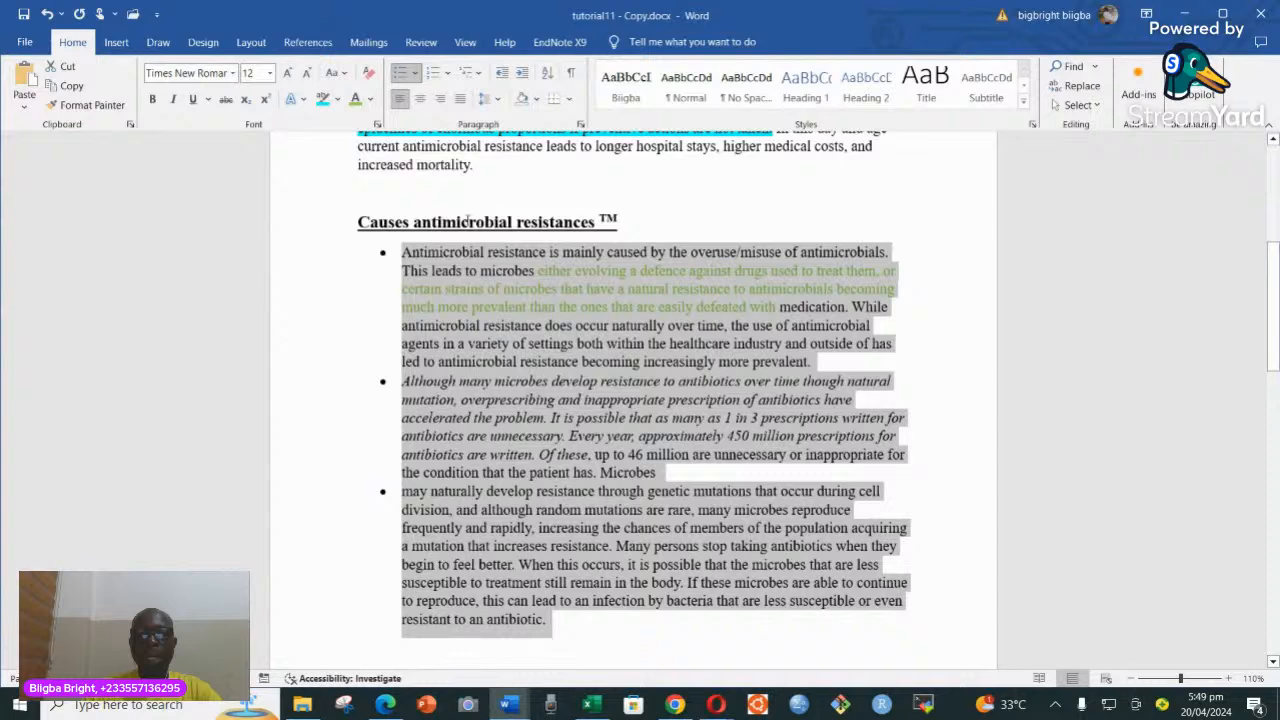
pyautogui.click(448, 79)
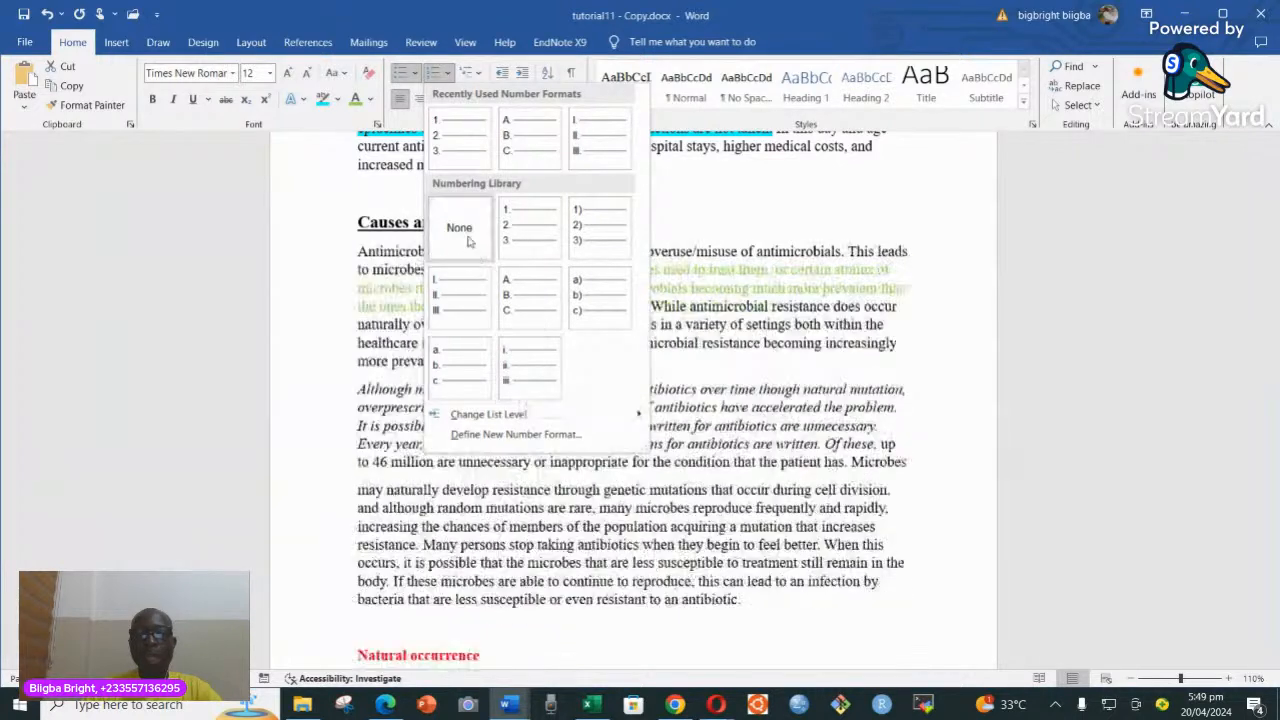
pyautogui.moveTo(652, 424)
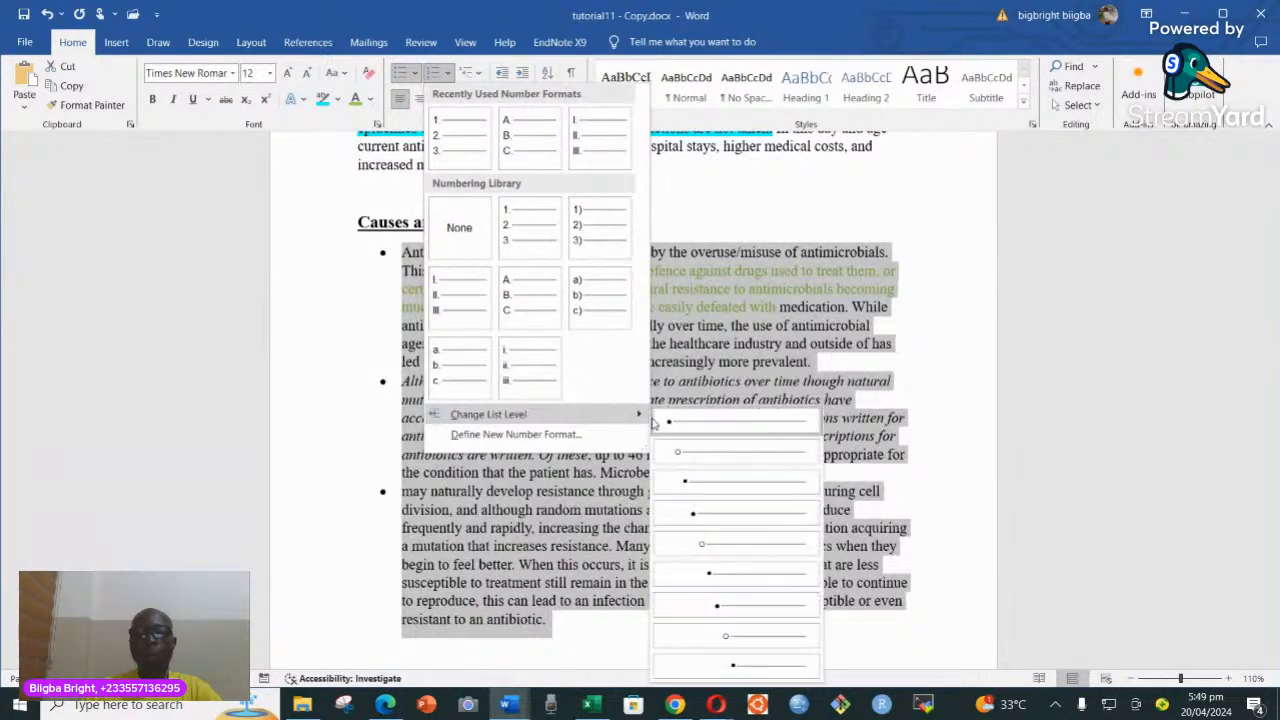
pyautogui.click(737, 232)
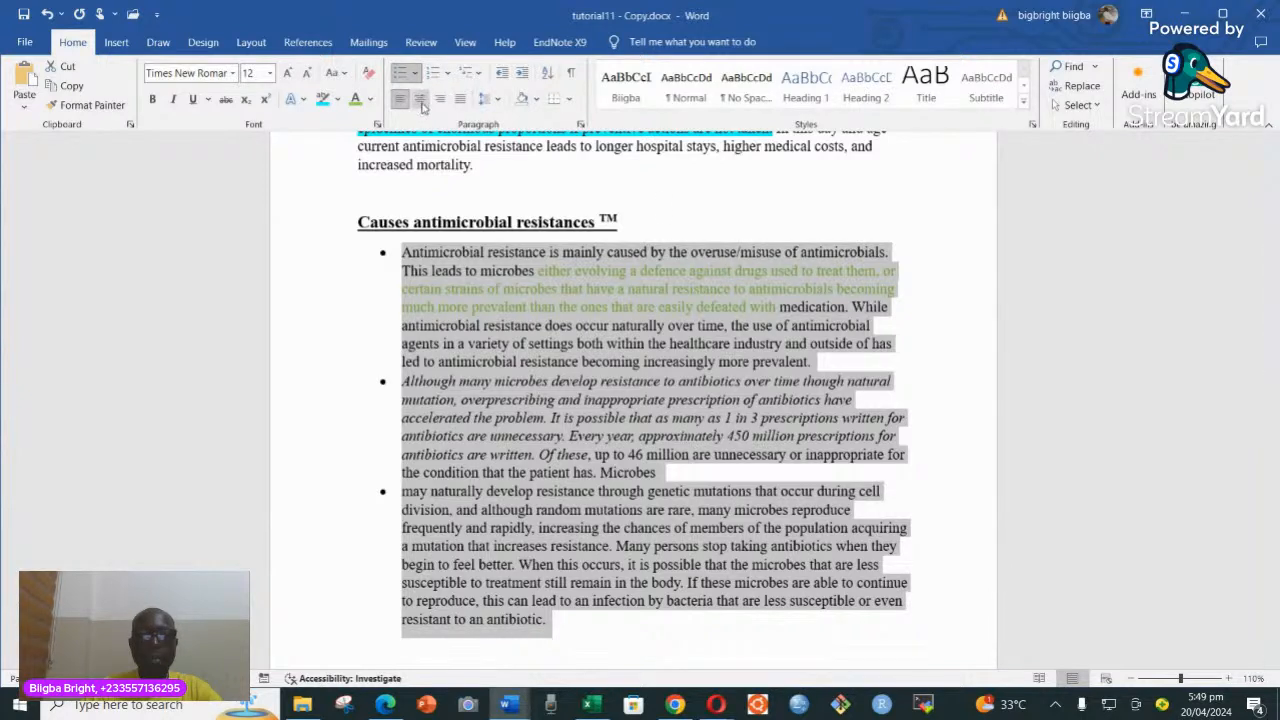
# - Justify the three bulleted paragraphs and tighten their line spacing with a smaller Multiple value in the paragraph settings
pyautogui.click(459, 99)
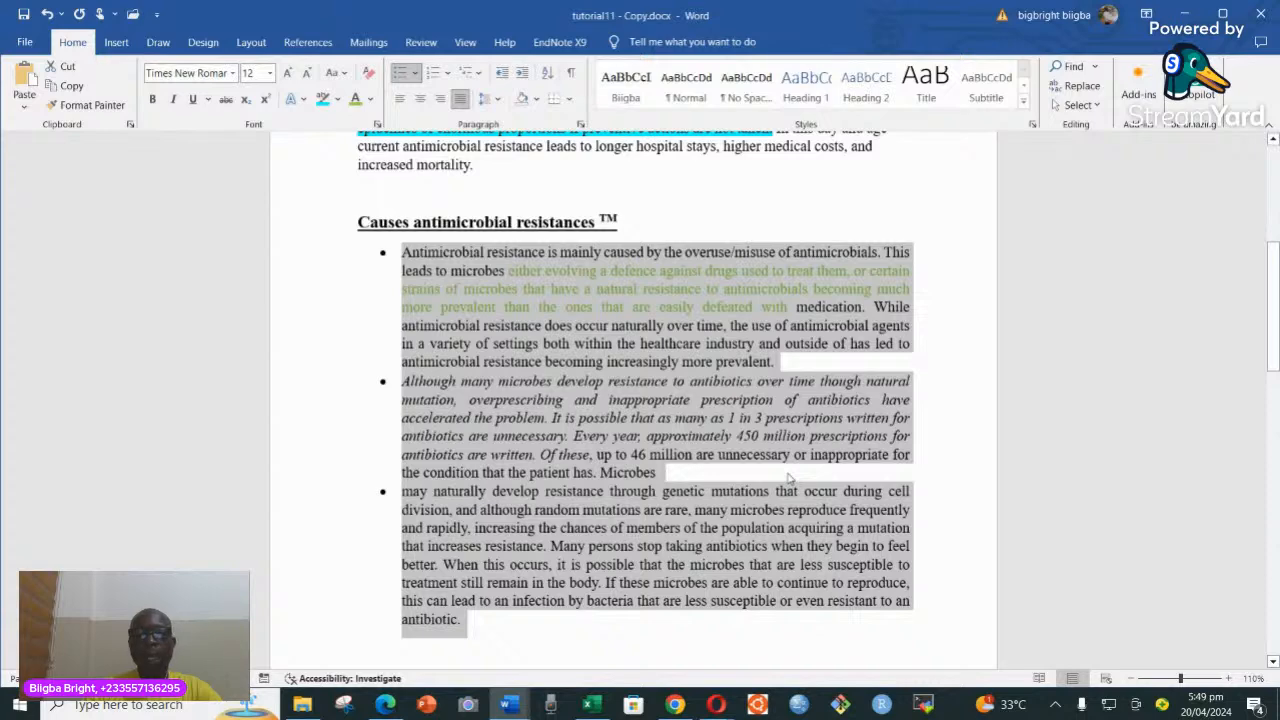
pyautogui.click(500, 100)
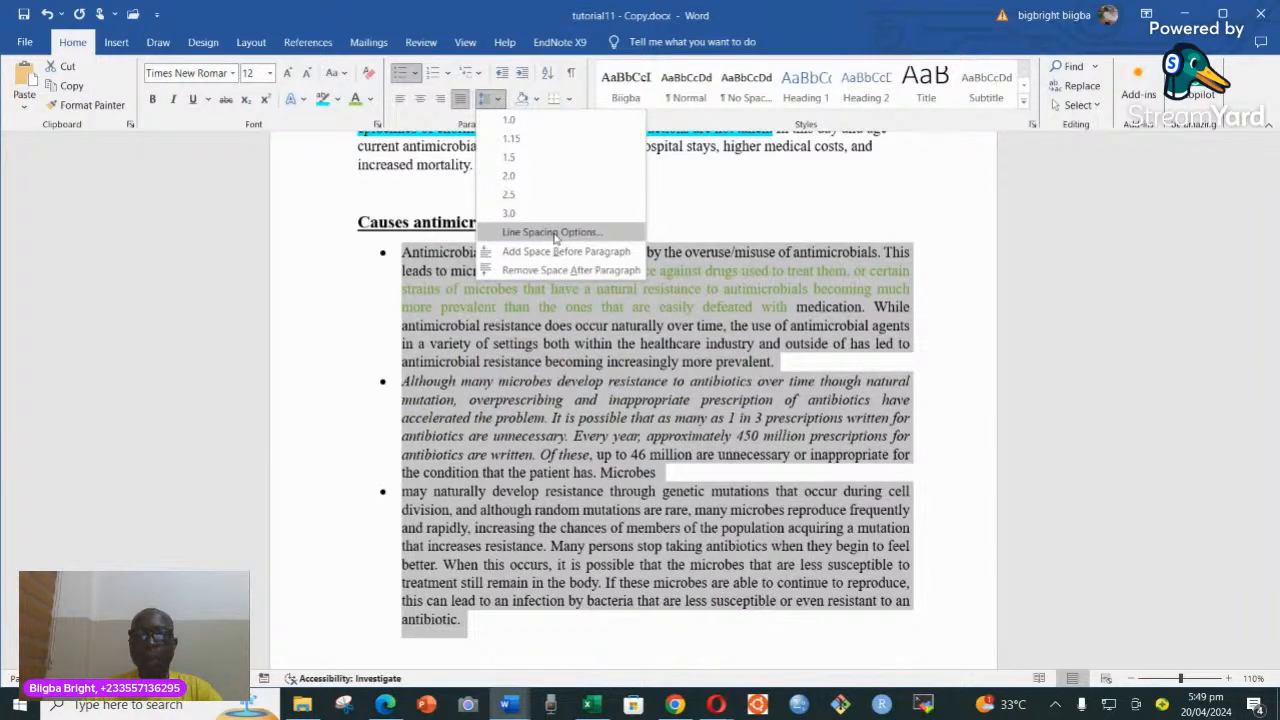
pyautogui.click(555, 232)
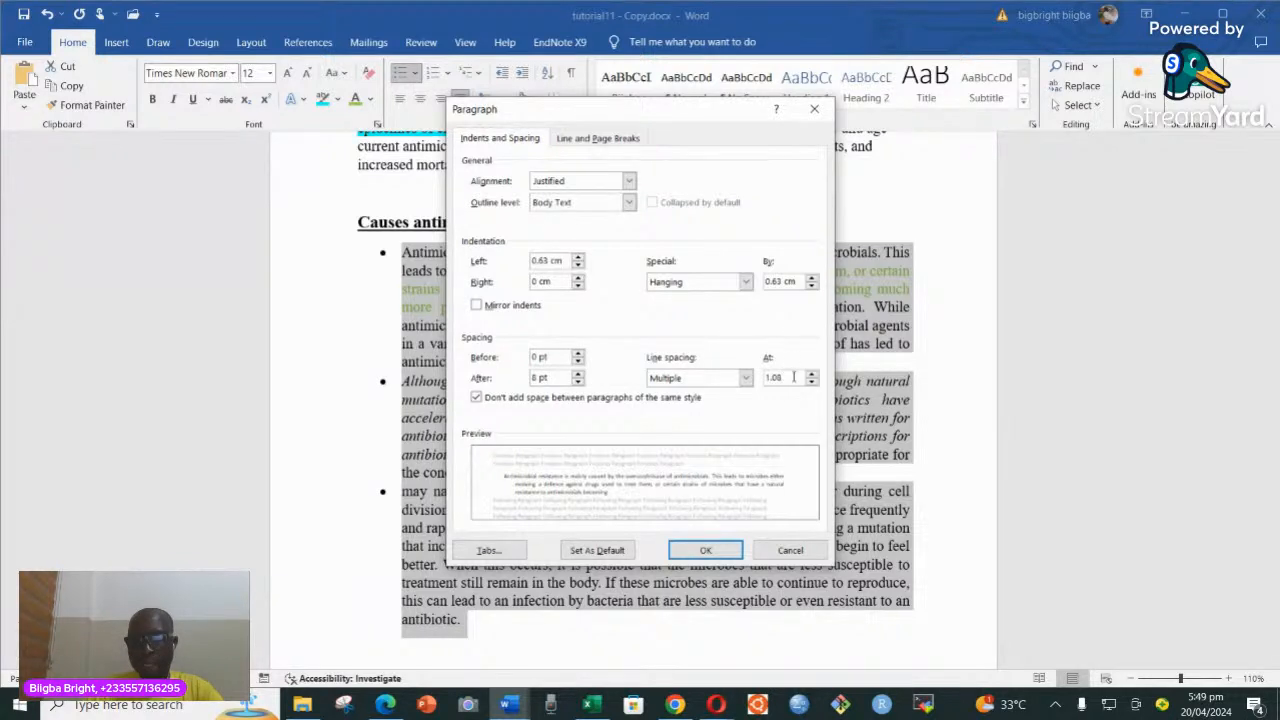
pyautogui.press('BackSpace')
pyautogui.press('BackSpace')
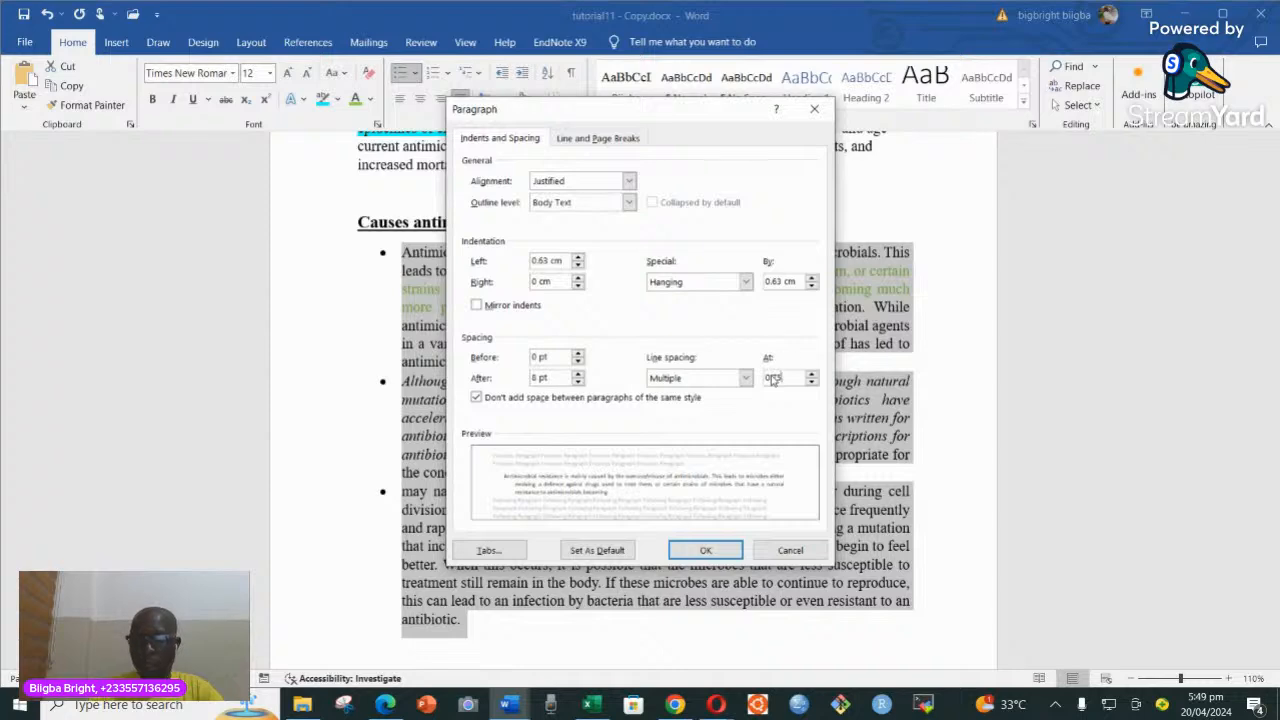
pyautogui.click(718, 556)
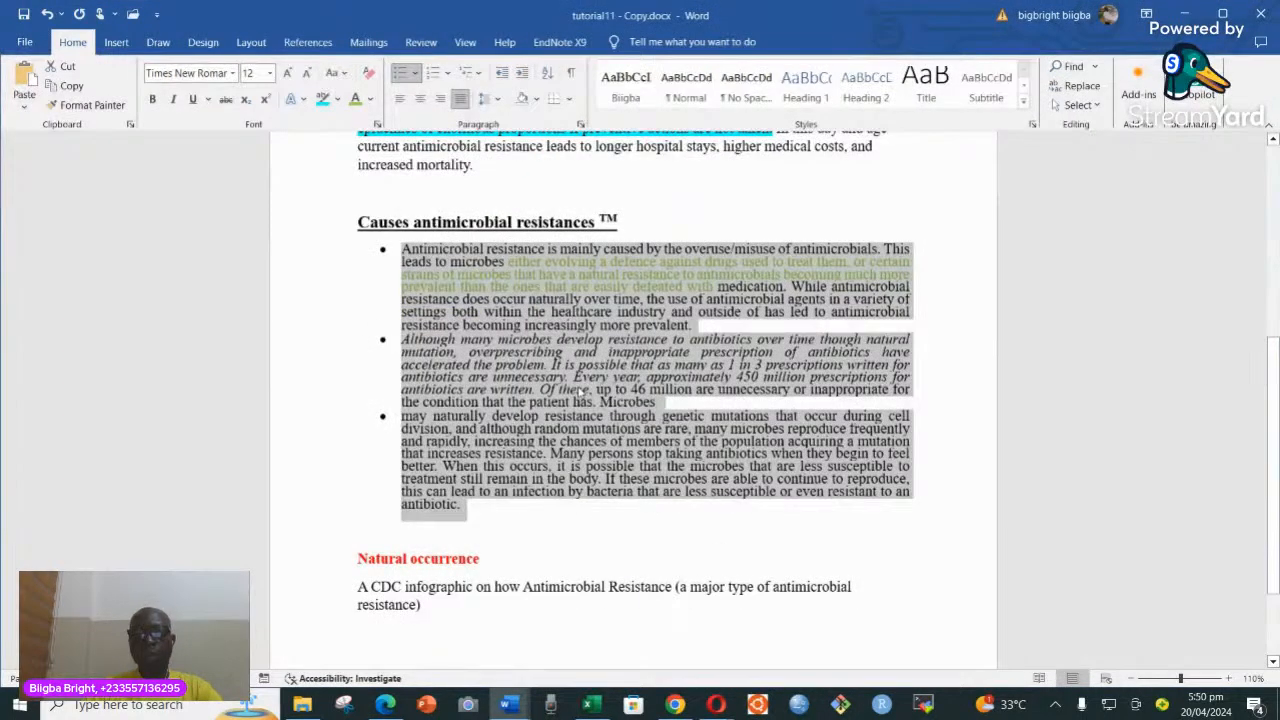
pyautogui.scroll(1, 573, 390)
pyautogui.click(573, 386)
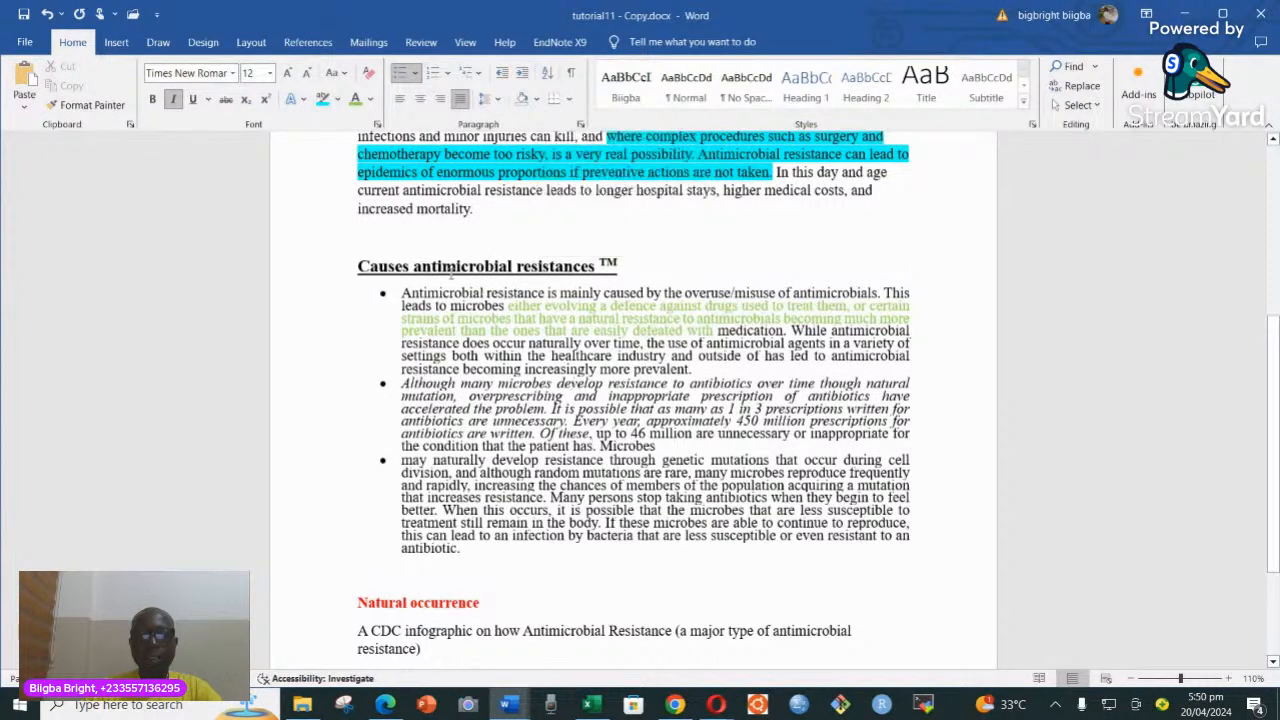
# - Enter the letters A, D, V, F, U, G, E, G, J, E, C, V, B, n on separate lines below the bulleted paragraphs
pyautogui.click(548, 74)
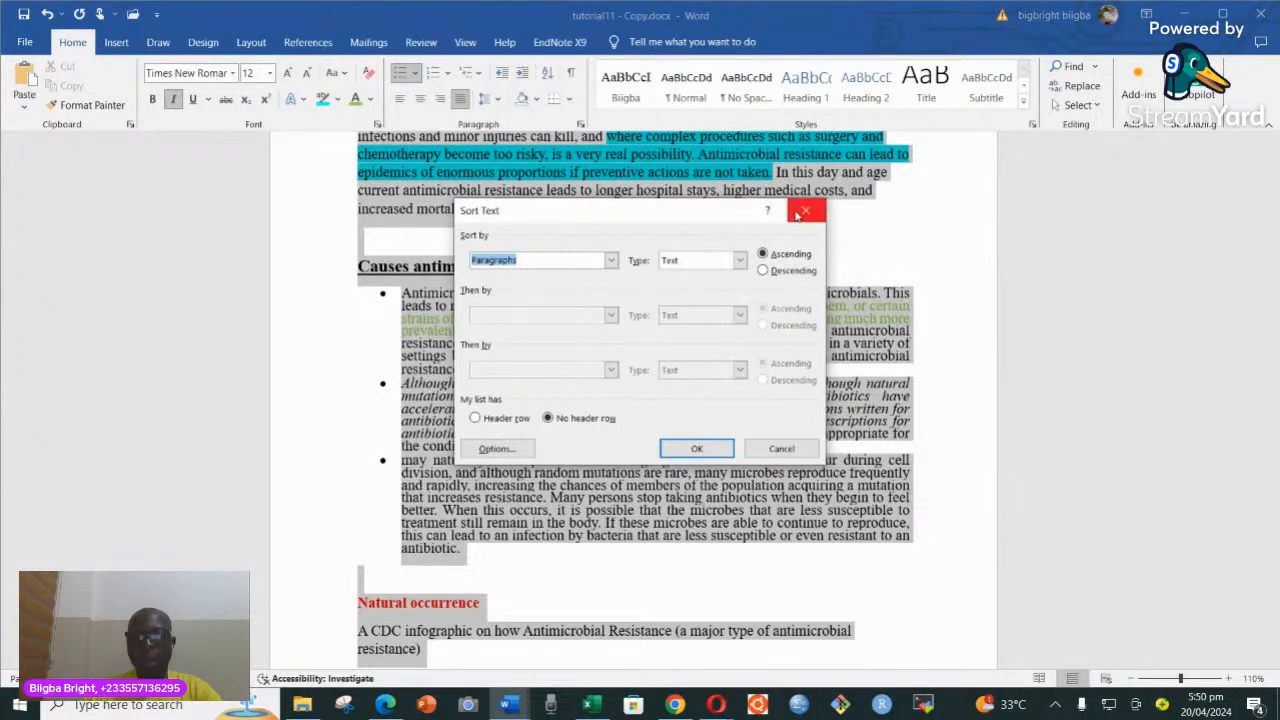
pyautogui.click(803, 212)
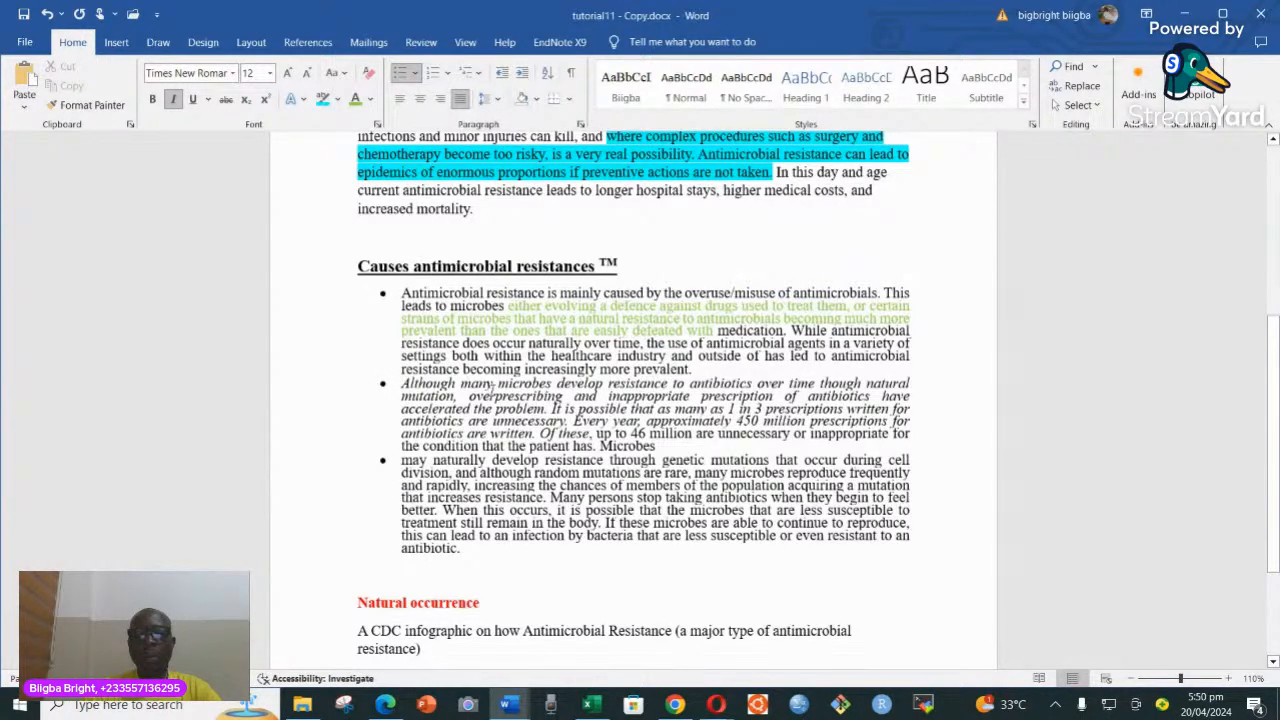
pyautogui.scroll(-2, 492, 385)
pyautogui.click(482, 485)
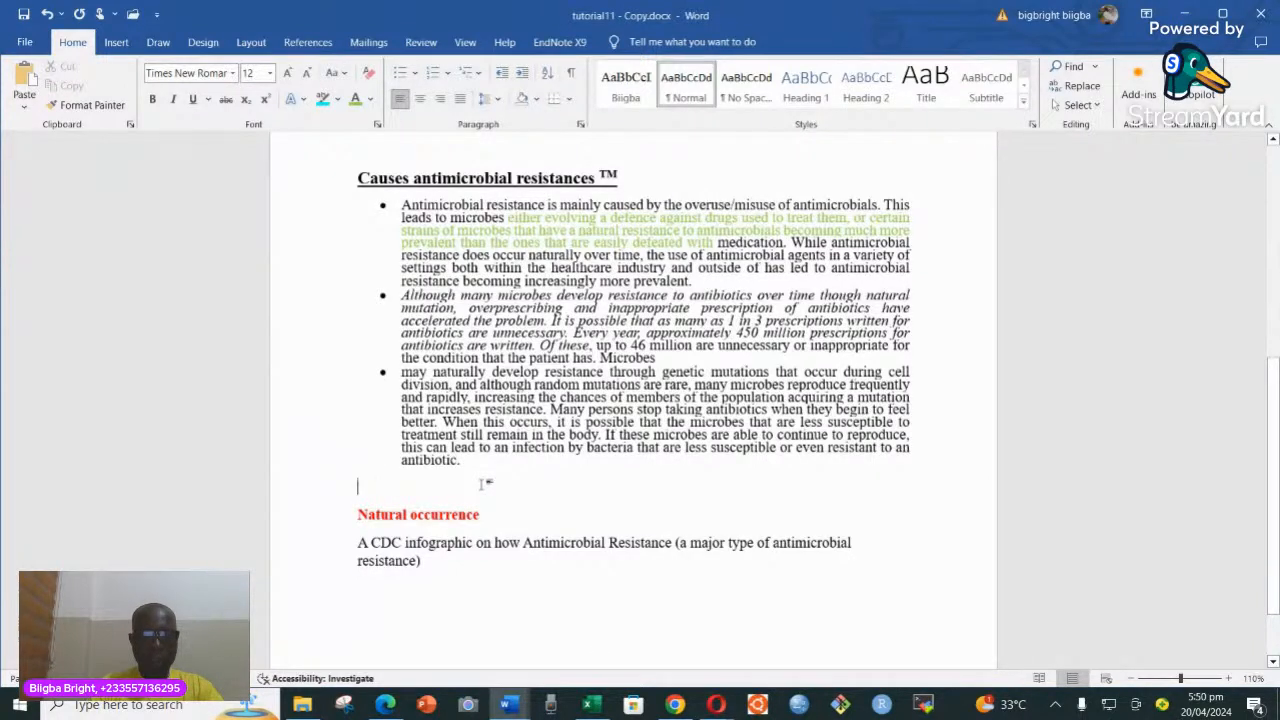
pyautogui.click(487, 484)
pyautogui.write('a')
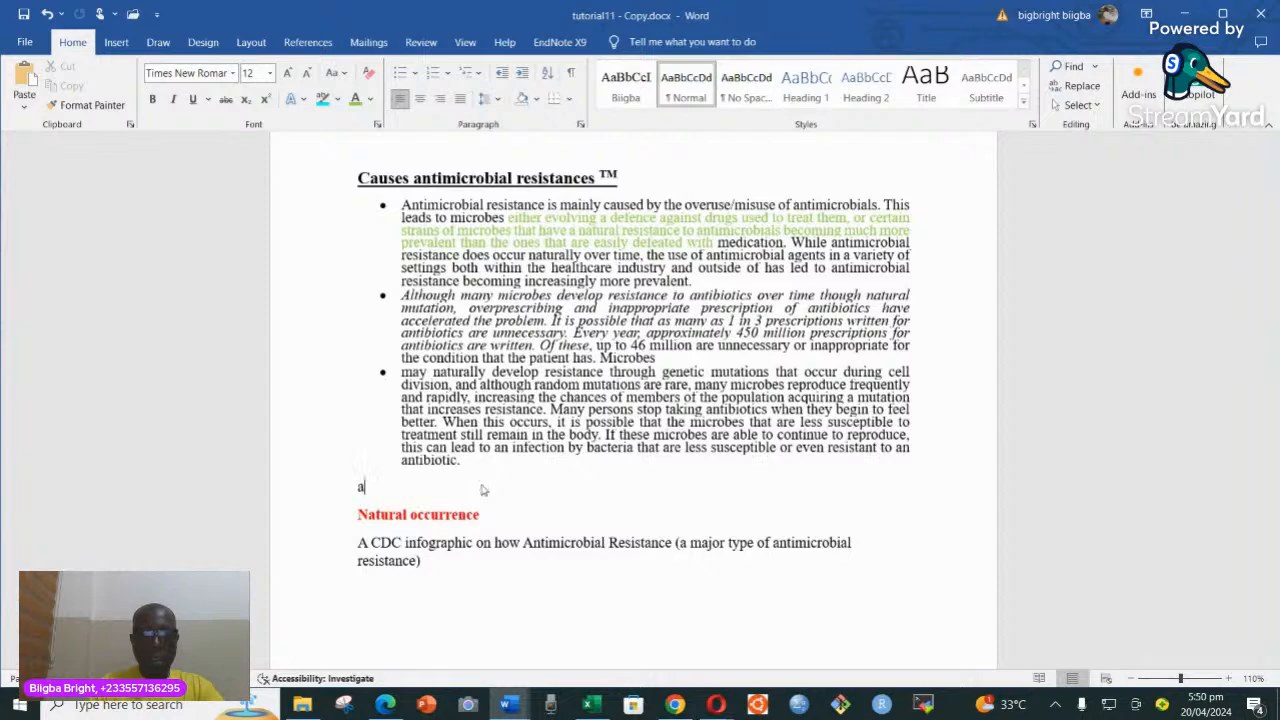
pyautogui.write(' d')
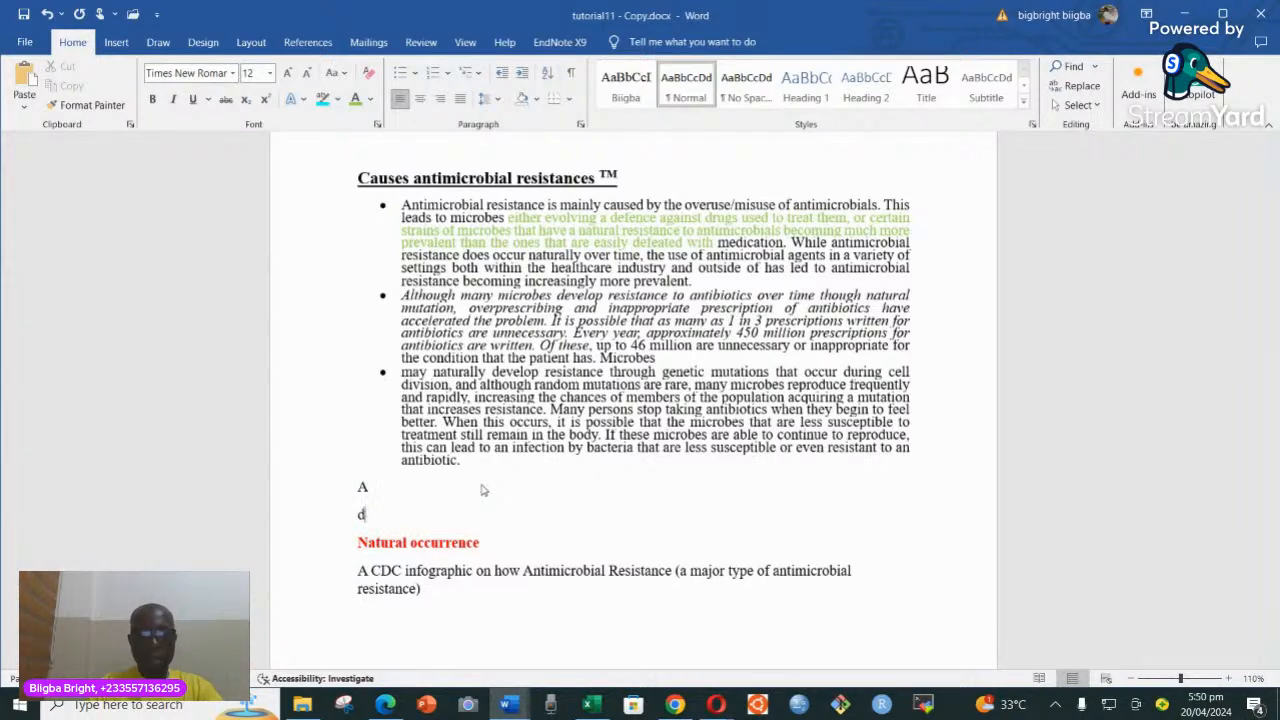
pyautogui.write(' v f u g')
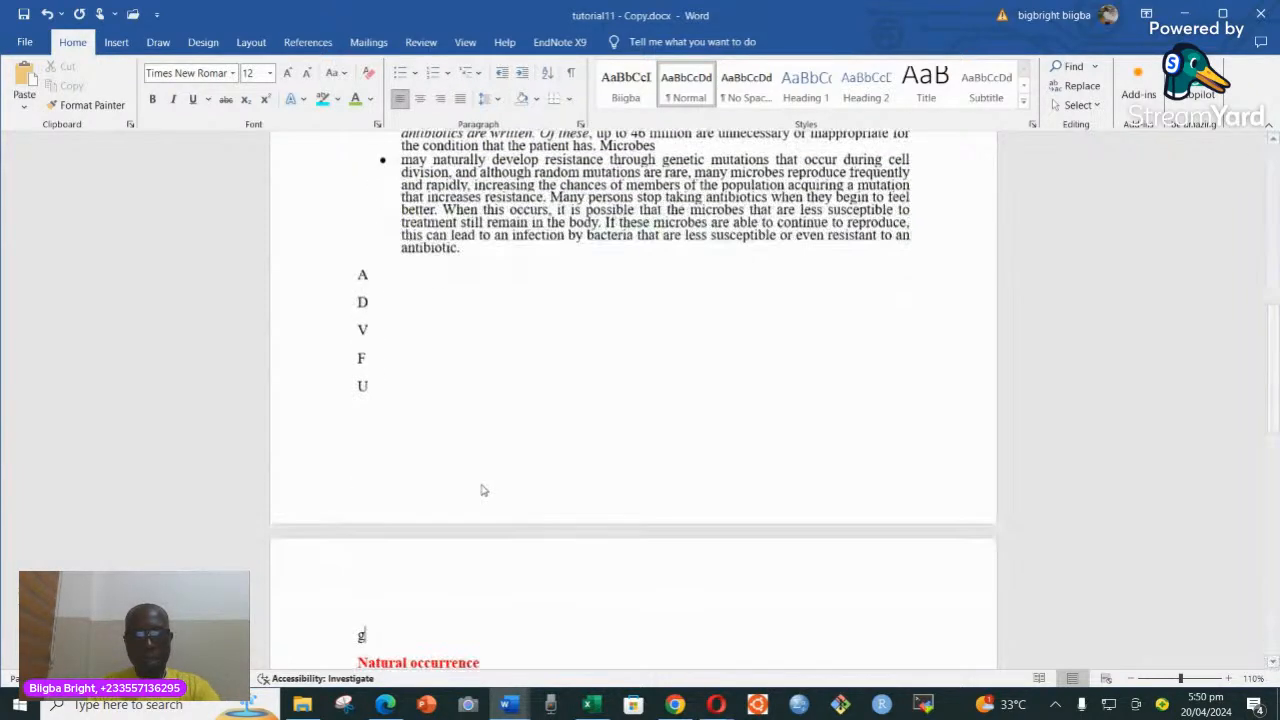
pyautogui.write(' e g j e c v b n')
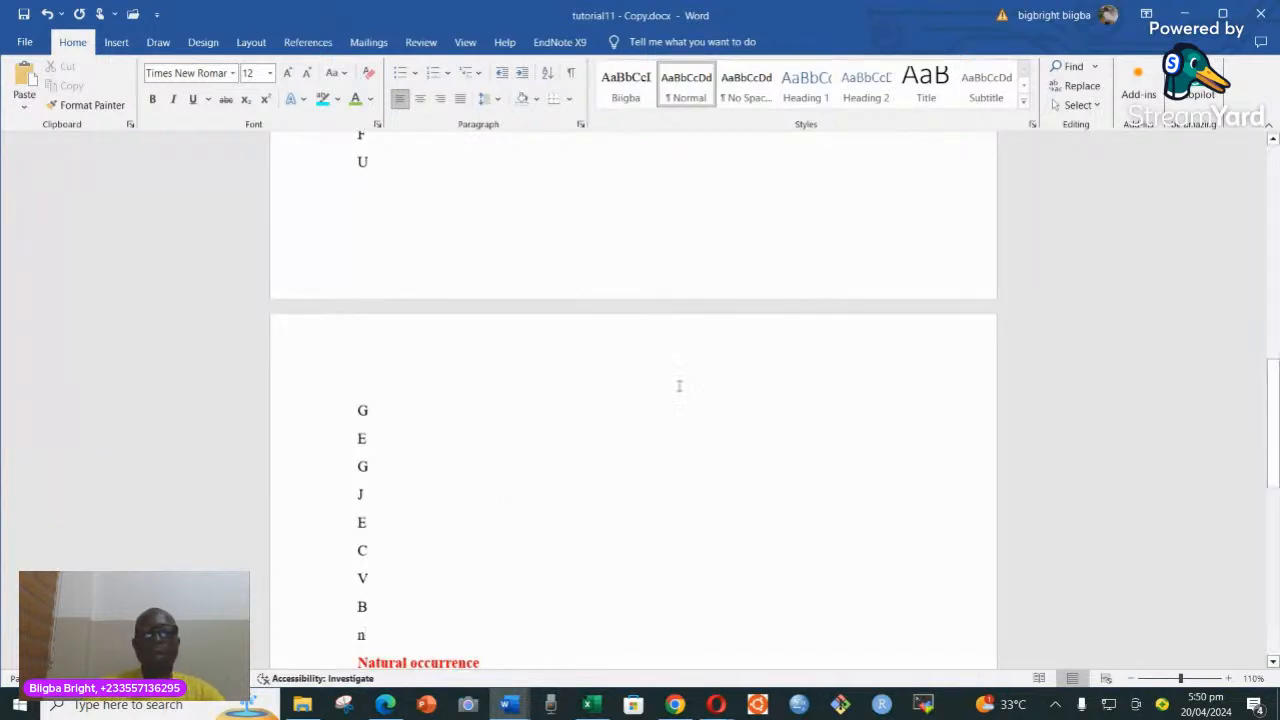
# - Sort the whole list of single letters by paragraphs as text in descending order
pyautogui.scroll(5, 660, 330)
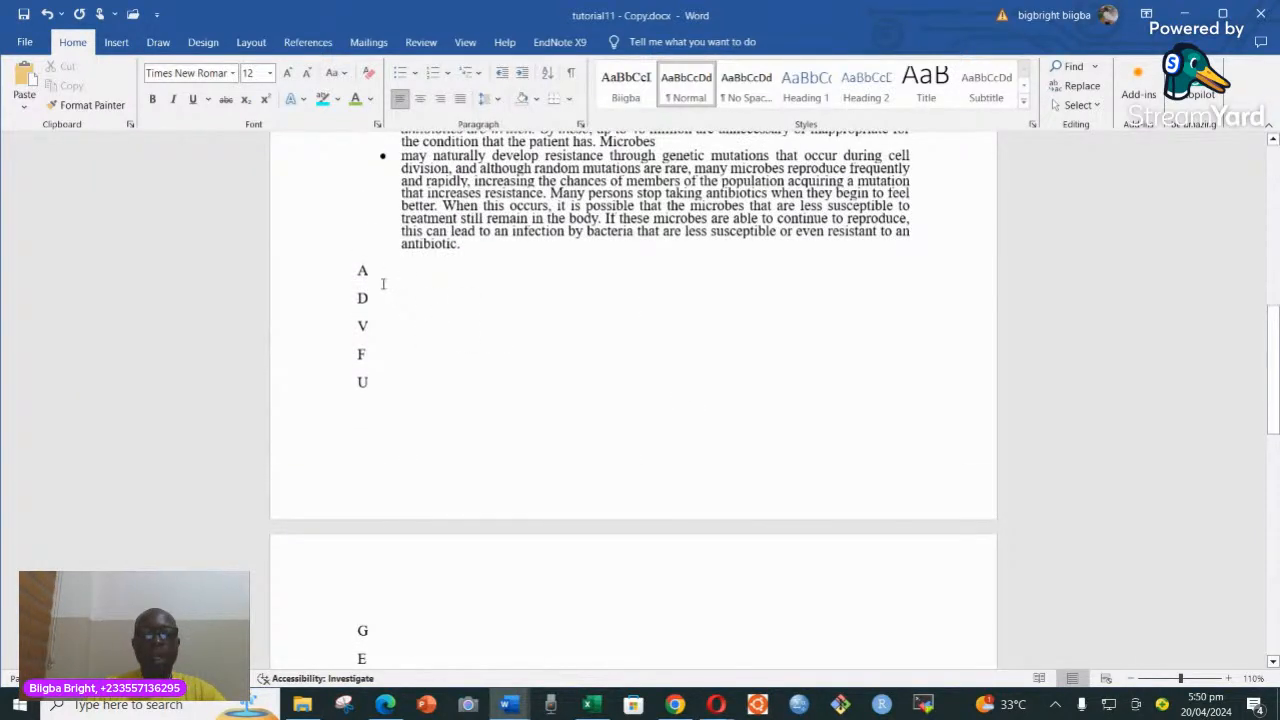
pyautogui.moveTo(362, 270); pyautogui.dragTo(391, 520)
pyautogui.scroll(7, 491, 414)
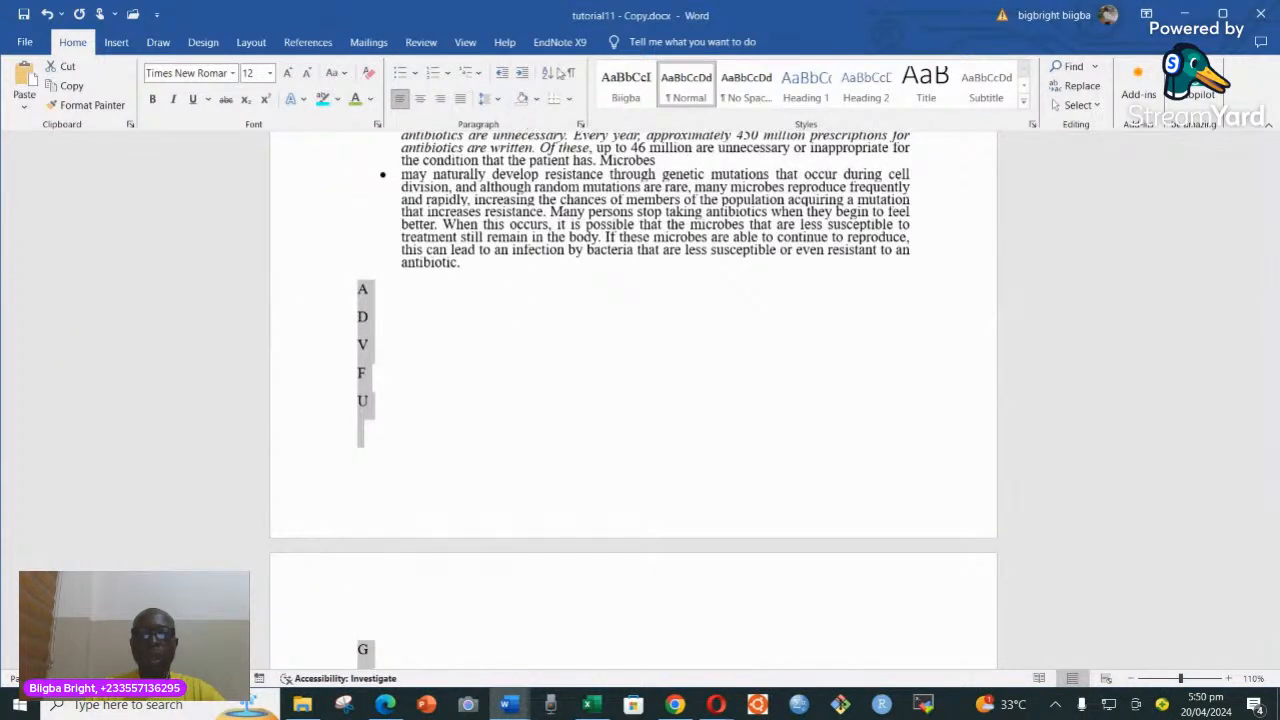
pyautogui.click(548, 73)
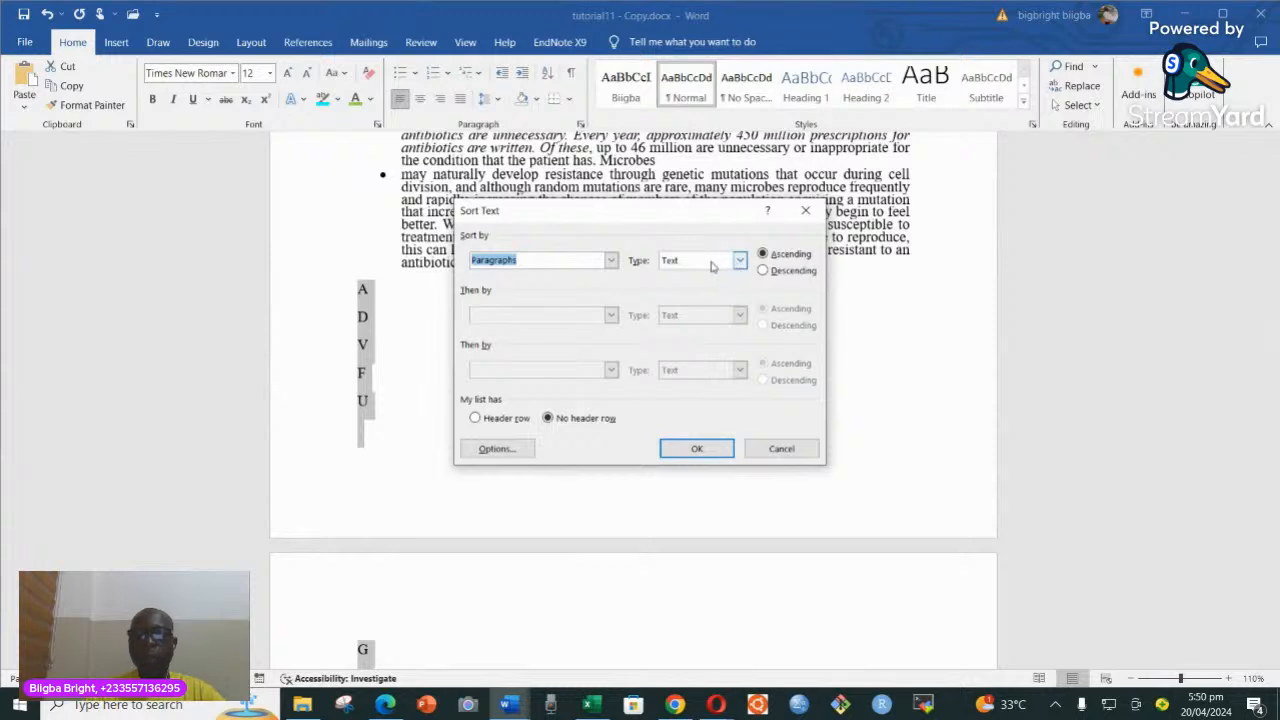
pyautogui.click(741, 260)
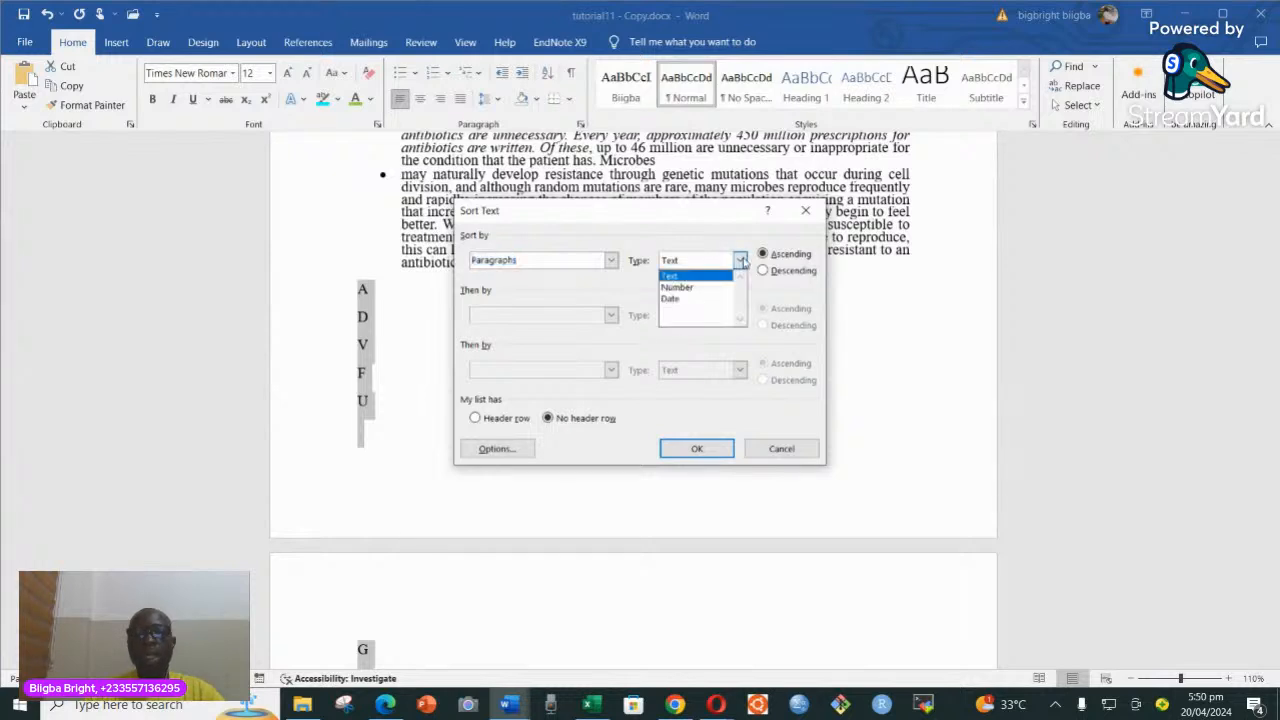
pyautogui.click(687, 277)
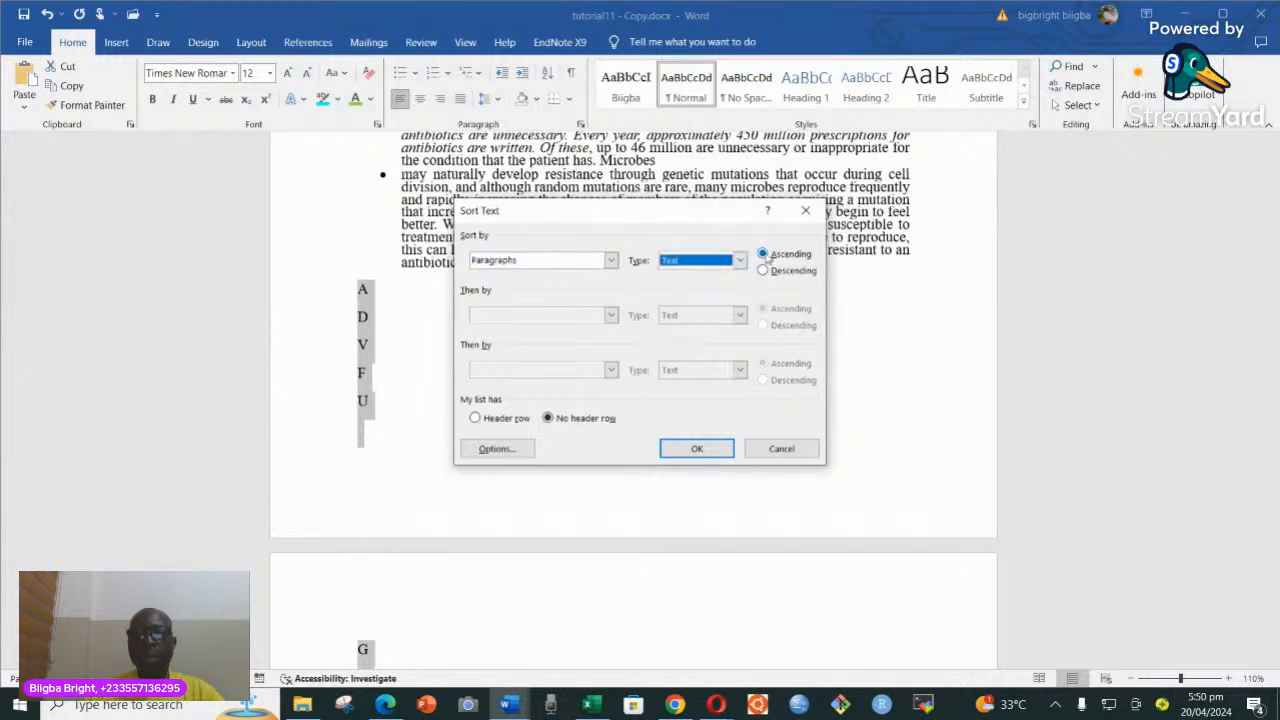
pyautogui.click(764, 271)
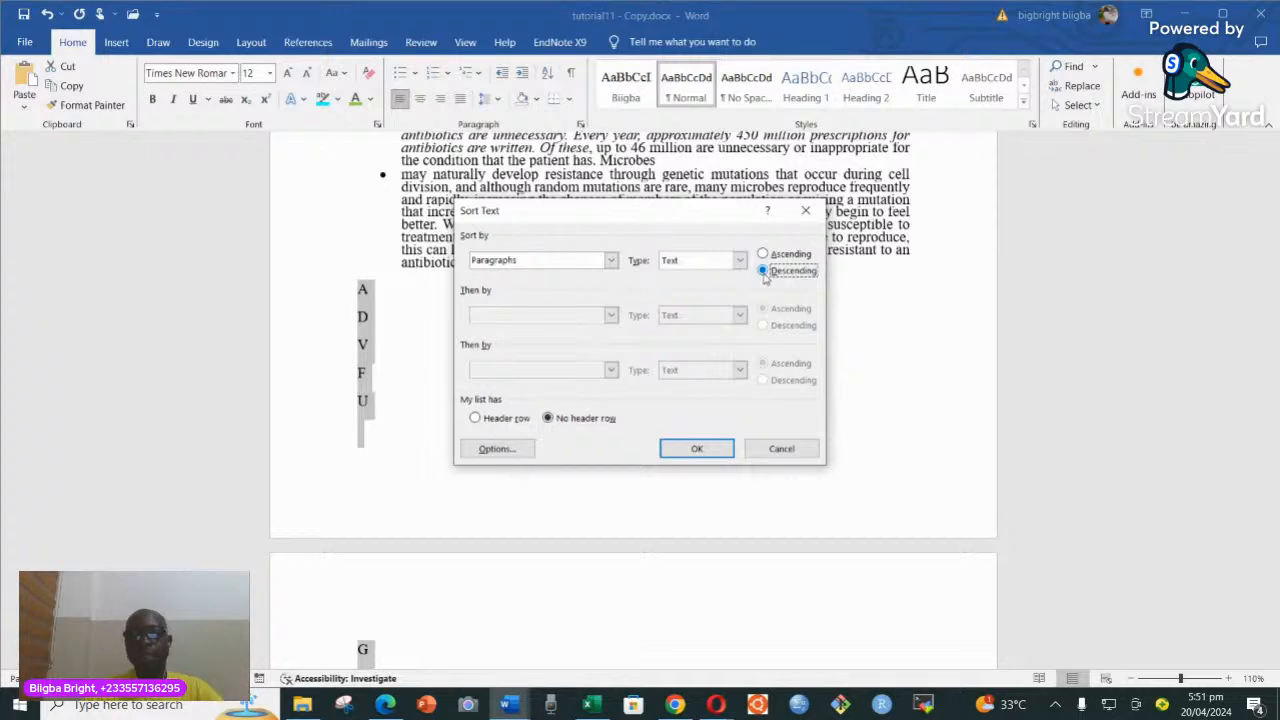
pyautogui.click(697, 449)
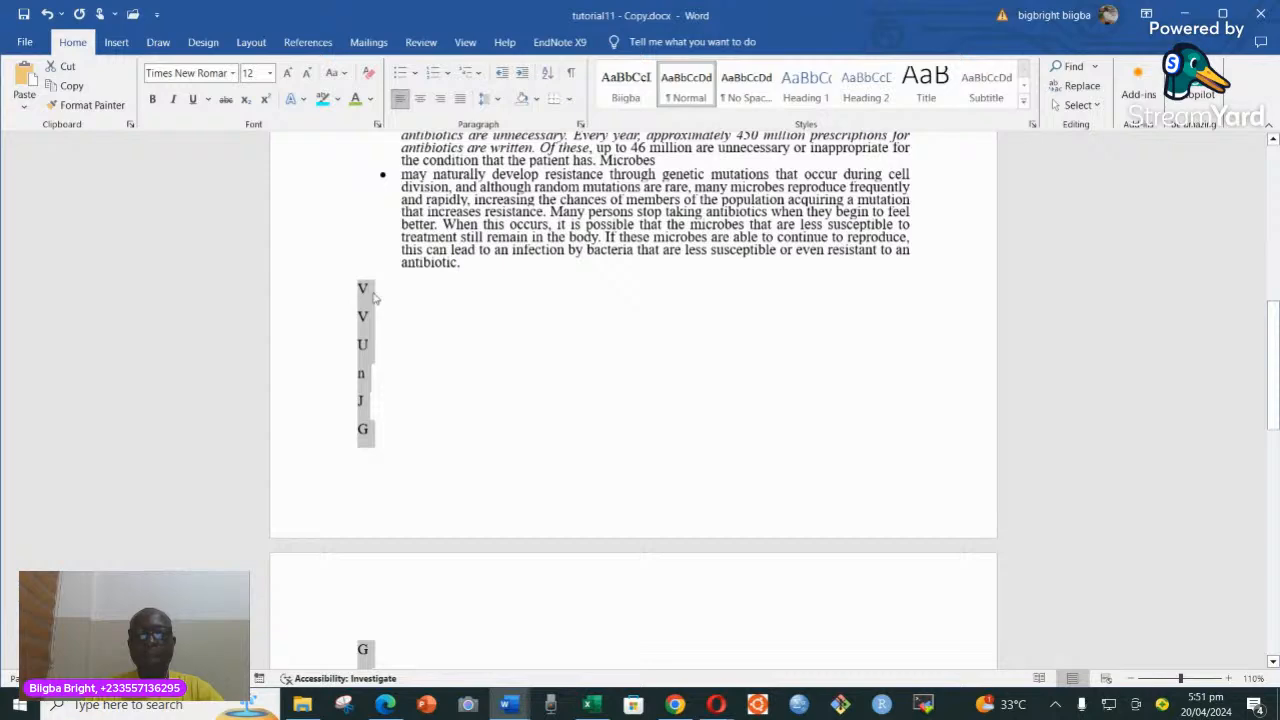
pyautogui.scroll(-4, 372, 300)
pyautogui.scroll(-4, 377, 483)
pyautogui.scroll(4, 380, 485)
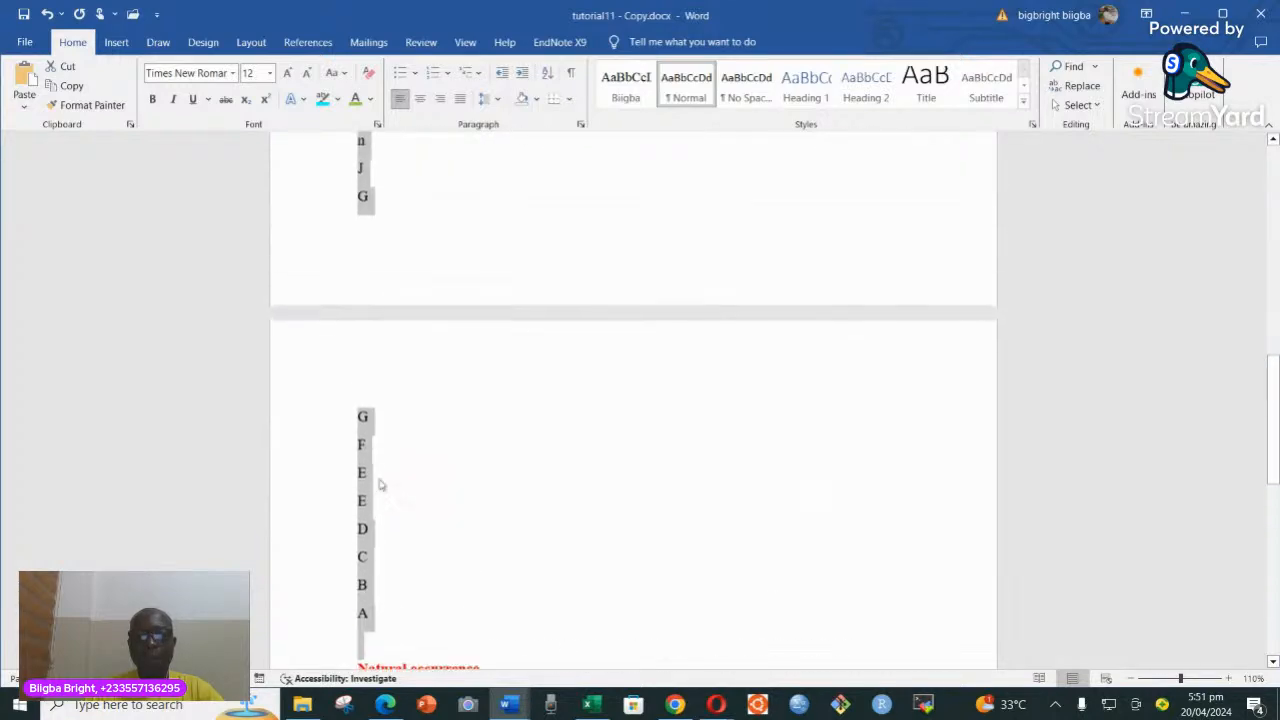
# - Sort the letter list again in ascending order, treating its first line as a header row
pyautogui.scroll(5, 380, 485)
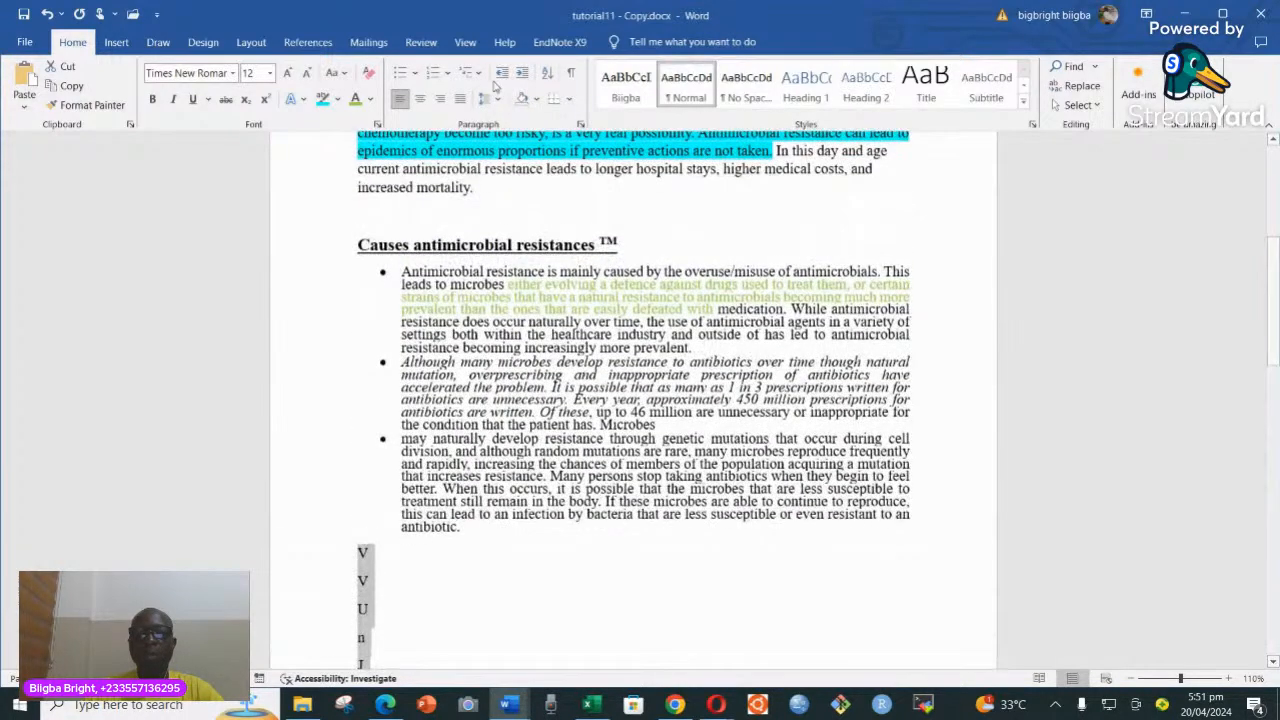
pyautogui.click(547, 73)
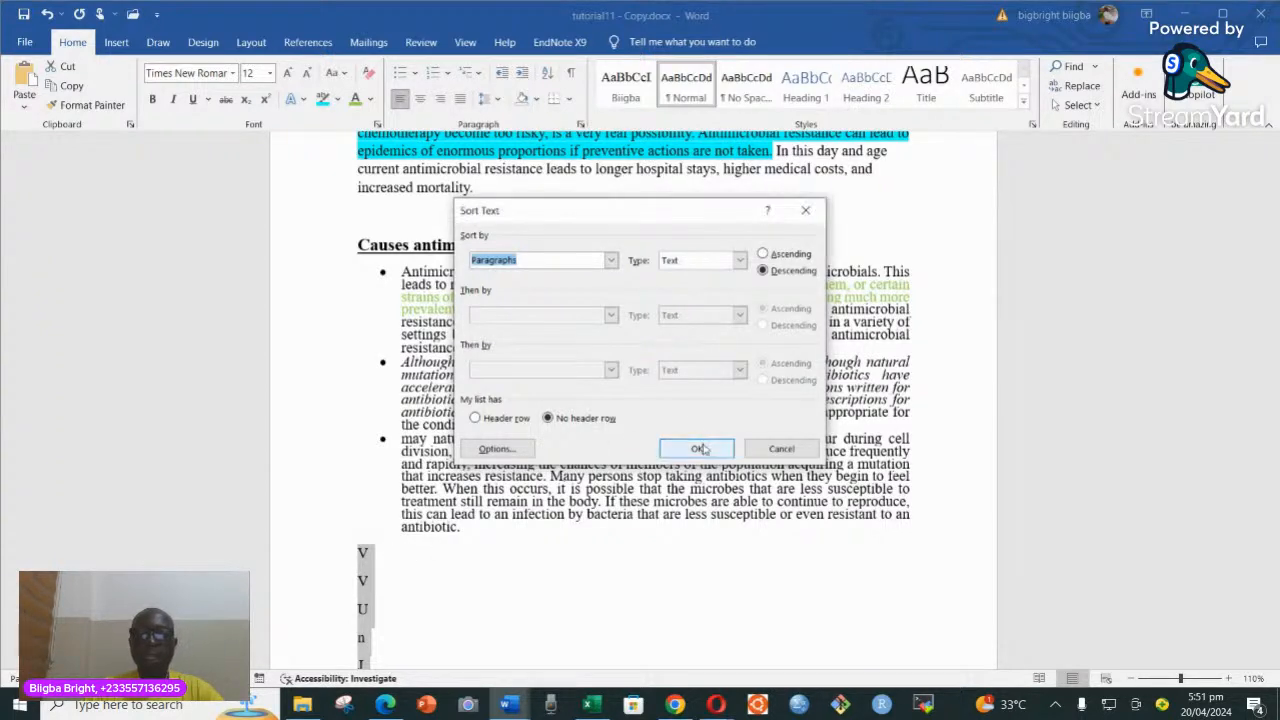
pyautogui.click(476, 418)
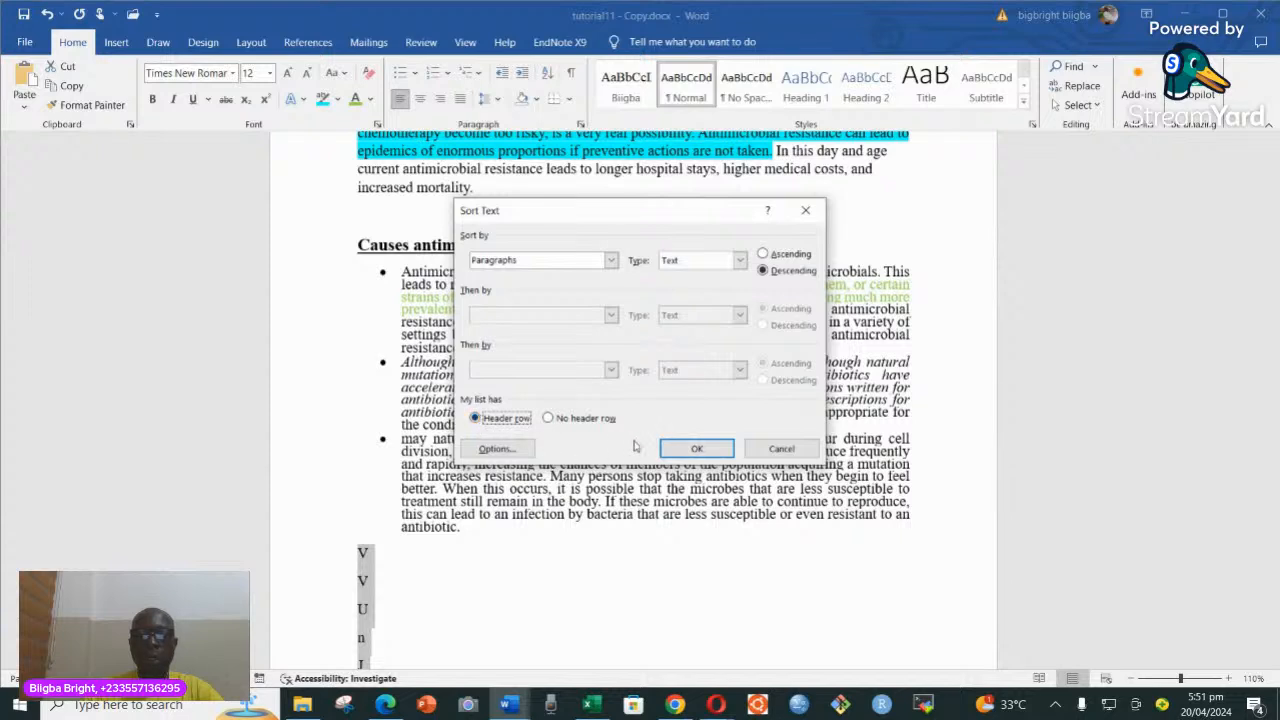
pyautogui.click(764, 254)
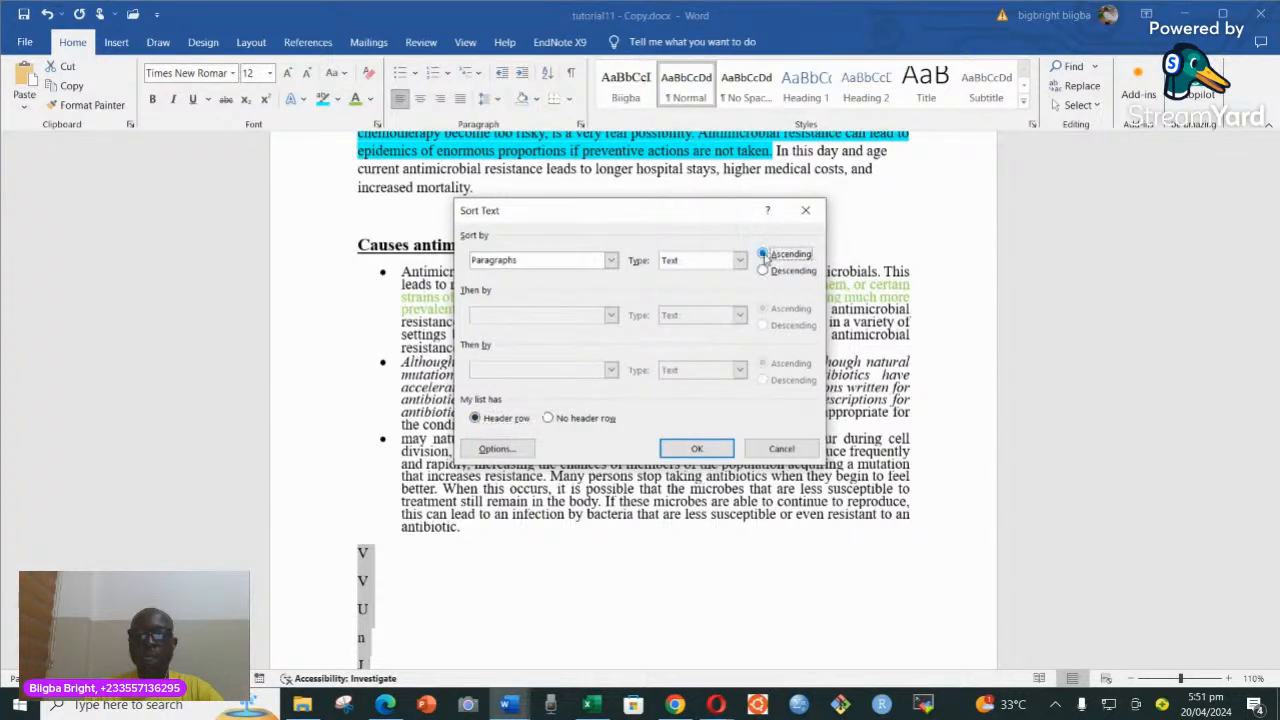
pyautogui.click(697, 450)
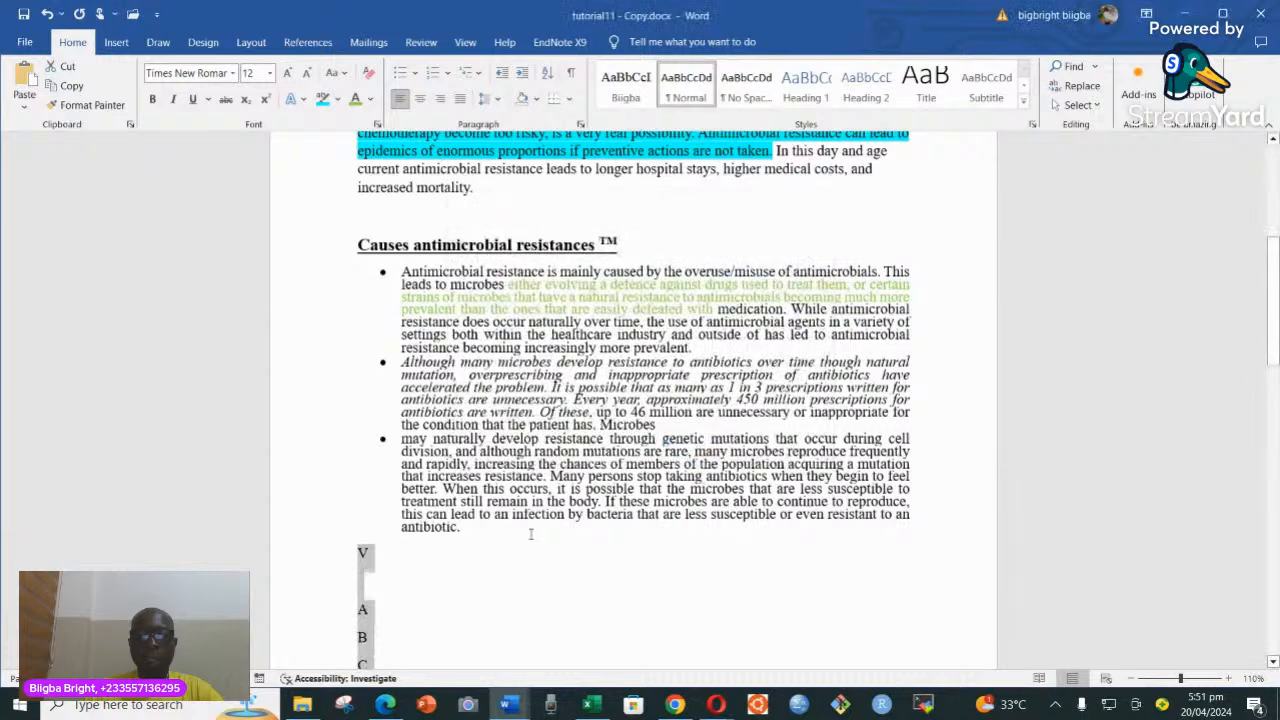
pyautogui.click(372, 552)
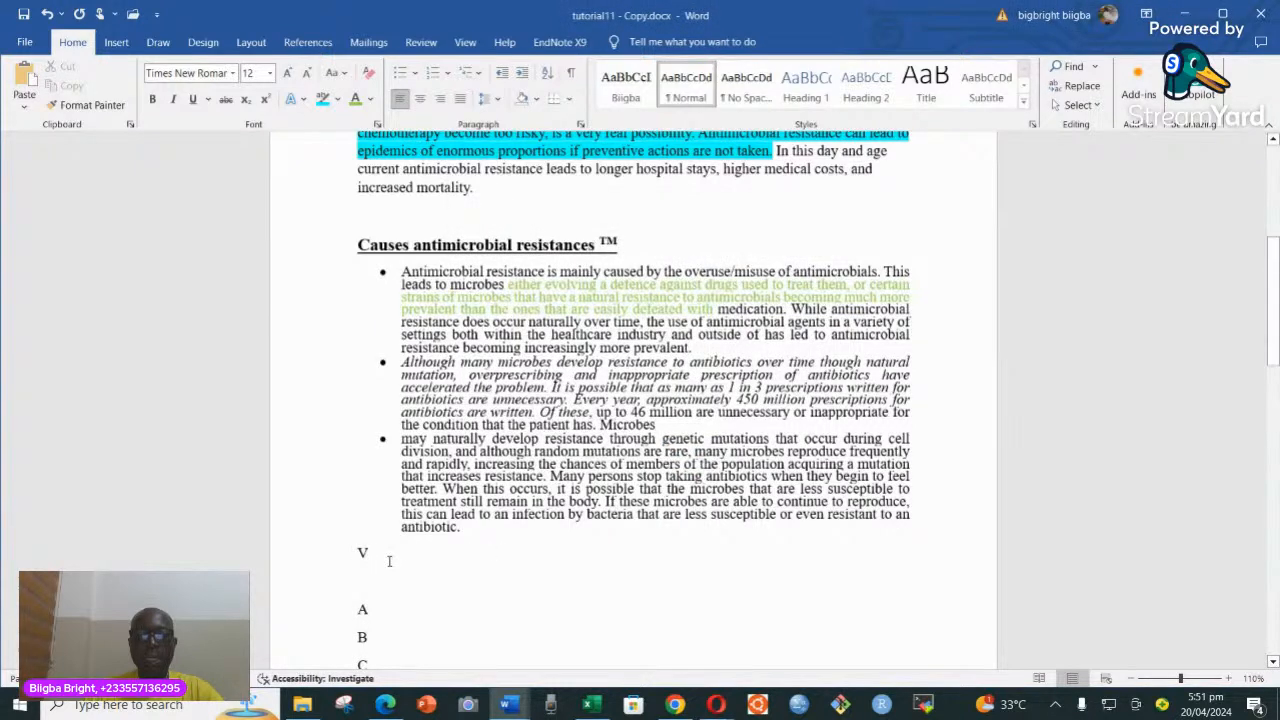
# - Delete the whole list of single letters above the "Natural occurrence" heading
pyautogui.scroll(-3, 389, 561)
pyautogui.scroll(-5, 362, 477)
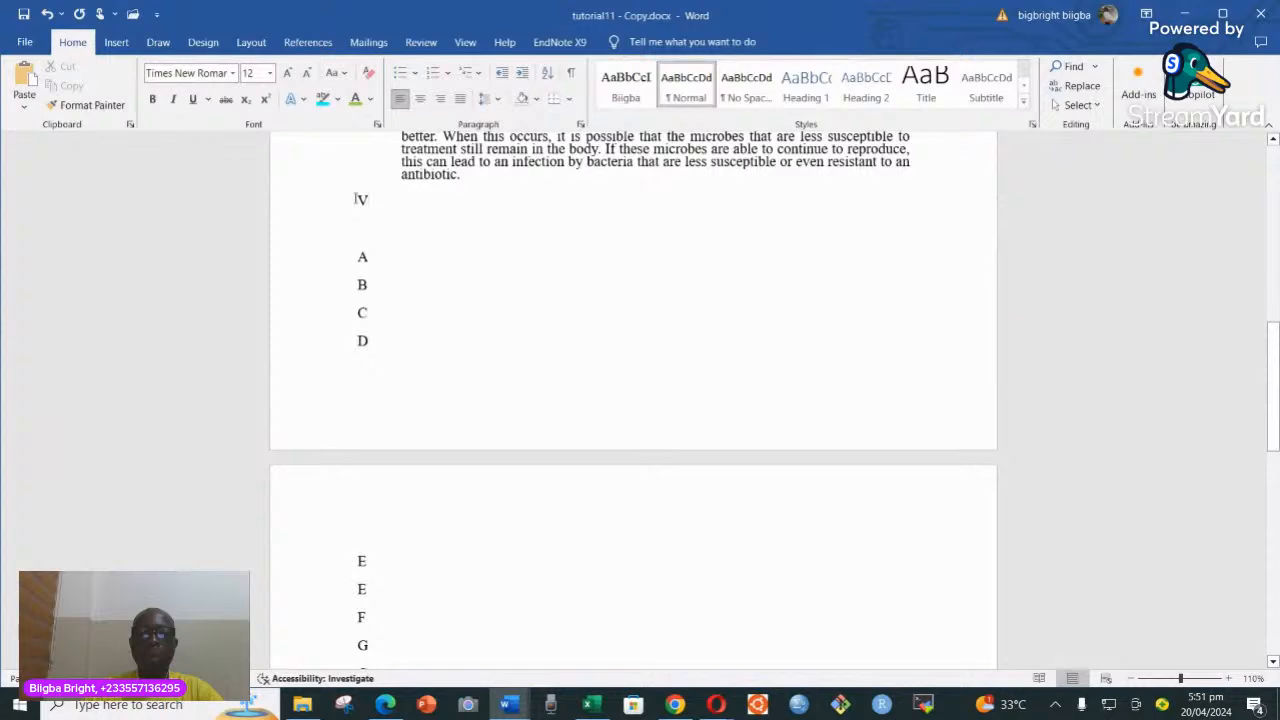
pyautogui.moveTo(355, 200); pyautogui.dragTo(411, 488)
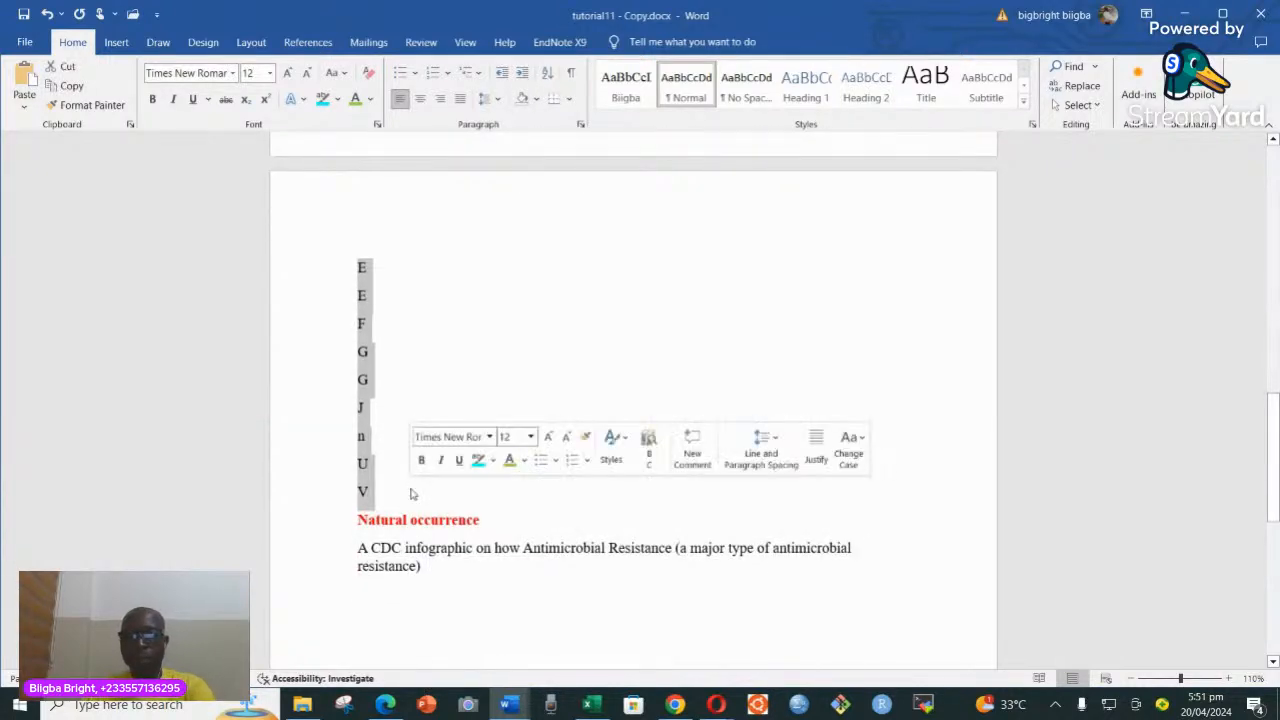
pyautogui.press('Delete')
# - Sort the three bulleted paragraphs under "Causes antimicrobial resistances" as text in descending order
pyautogui.scroll(6, 407, 481)
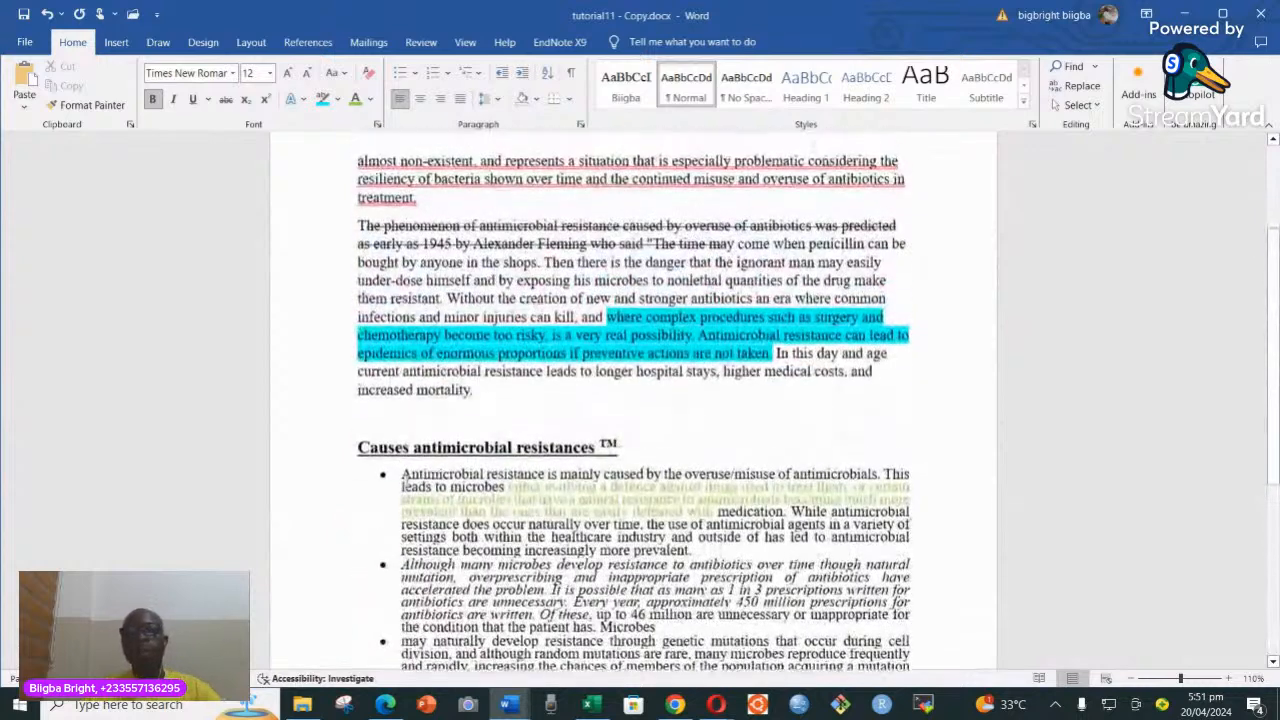
pyautogui.scroll(-2, 428, 470)
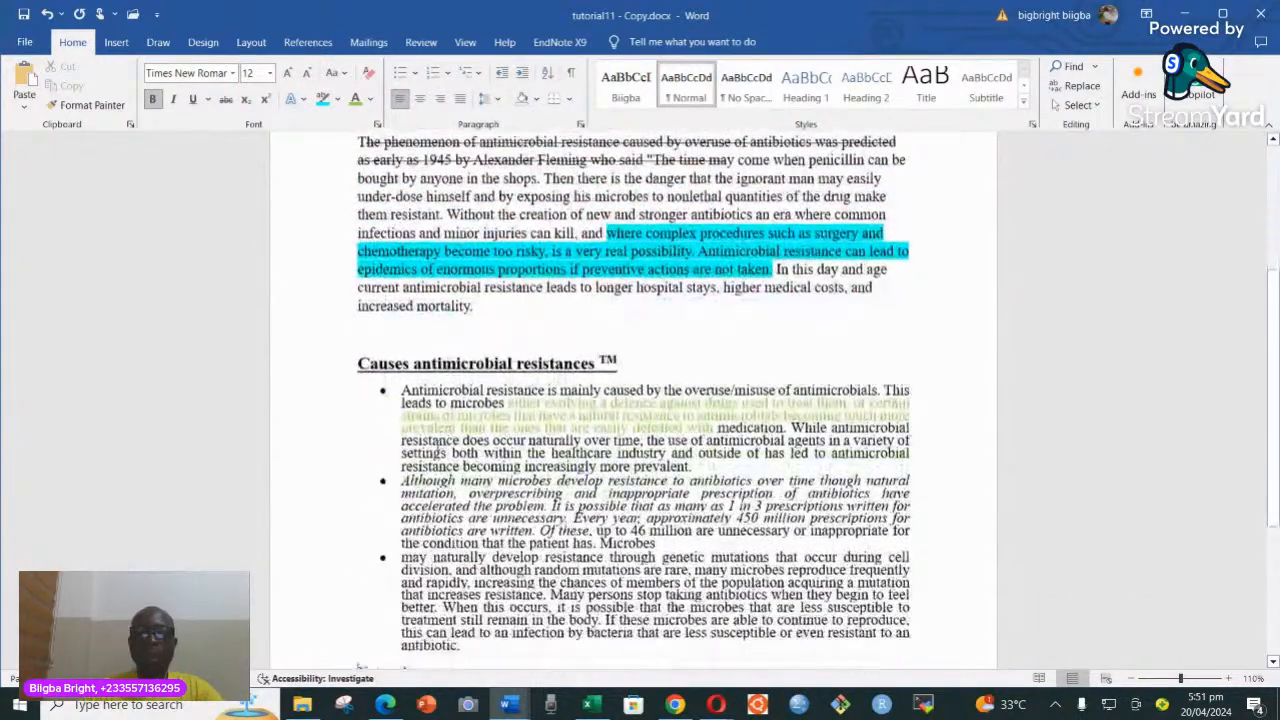
pyautogui.moveTo(402, 386); pyautogui.dragTo(938, 598)
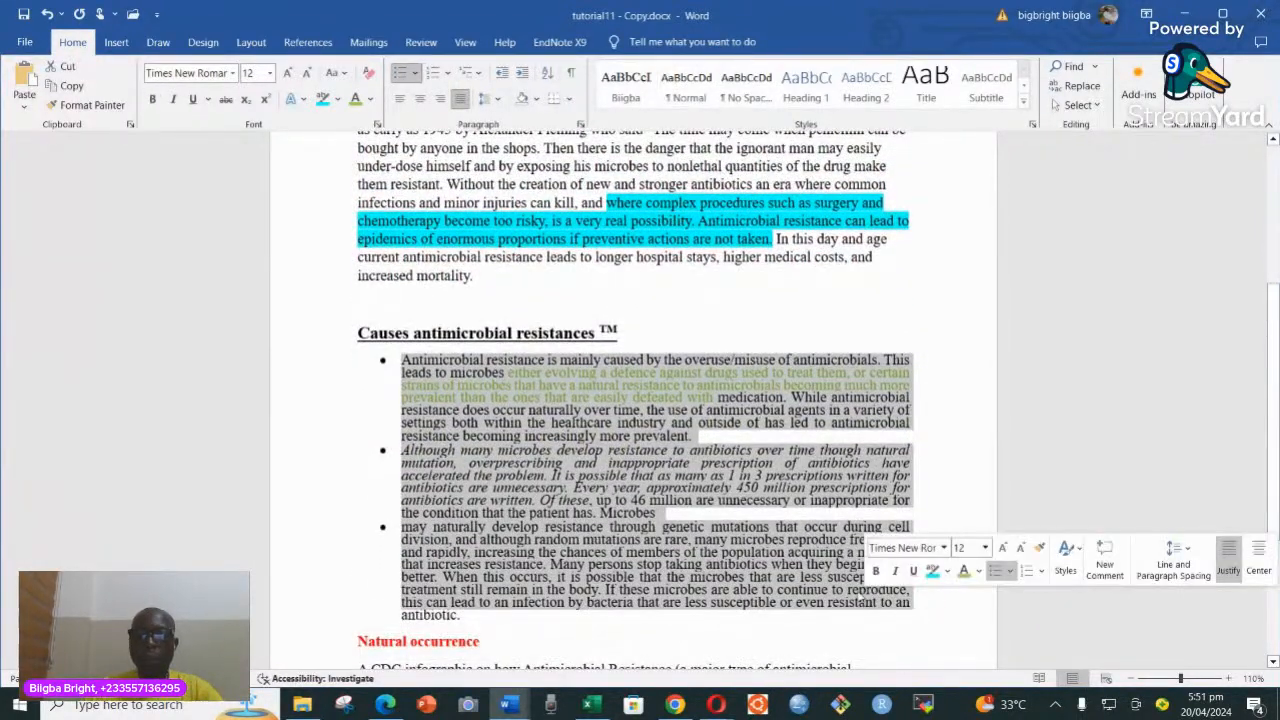
pyautogui.click(550, 74)
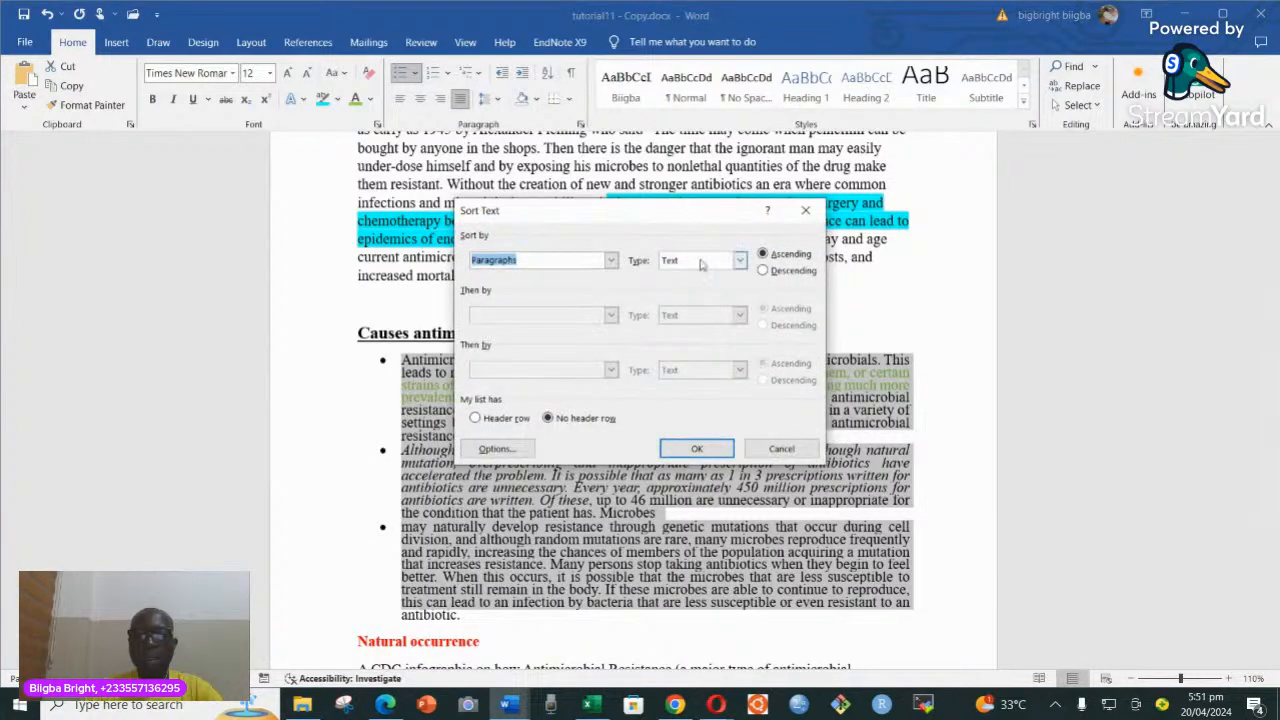
pyautogui.click(764, 271)
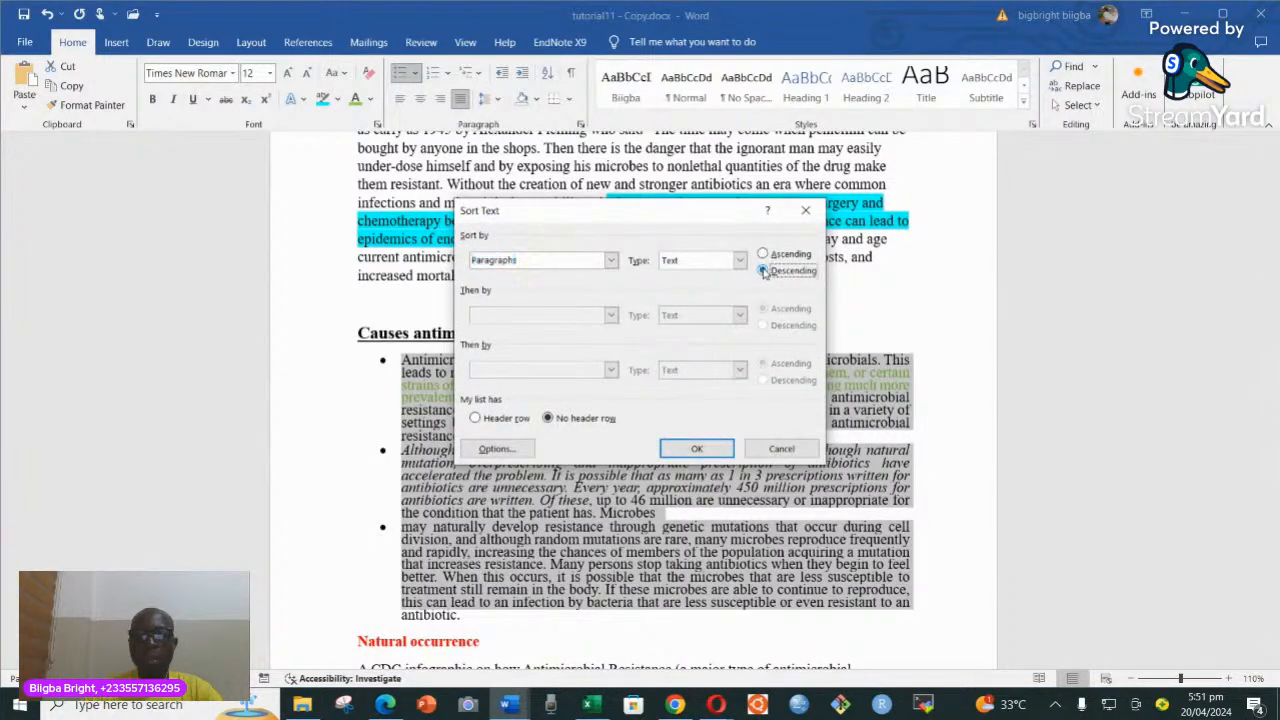
pyautogui.click(697, 448)
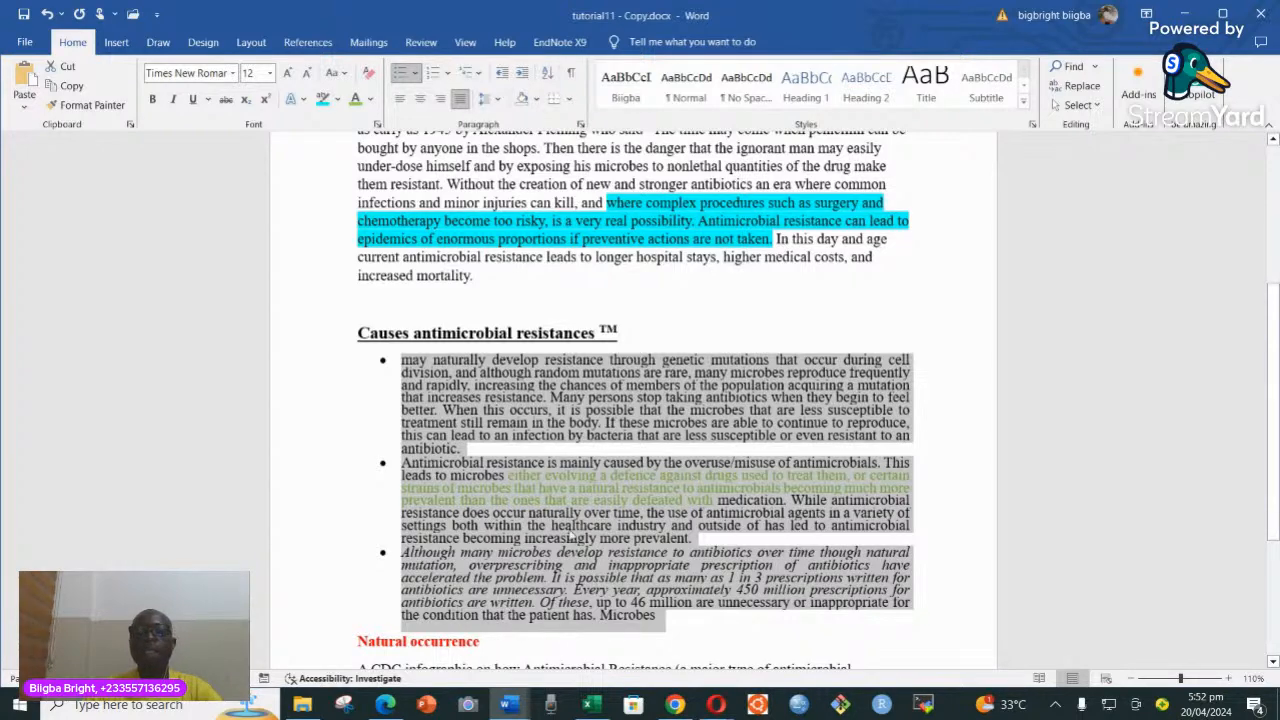
# - Preview the available shading colours on the bulleted paragraphs without applying one
pyautogui.scroll(3, 572, 537)
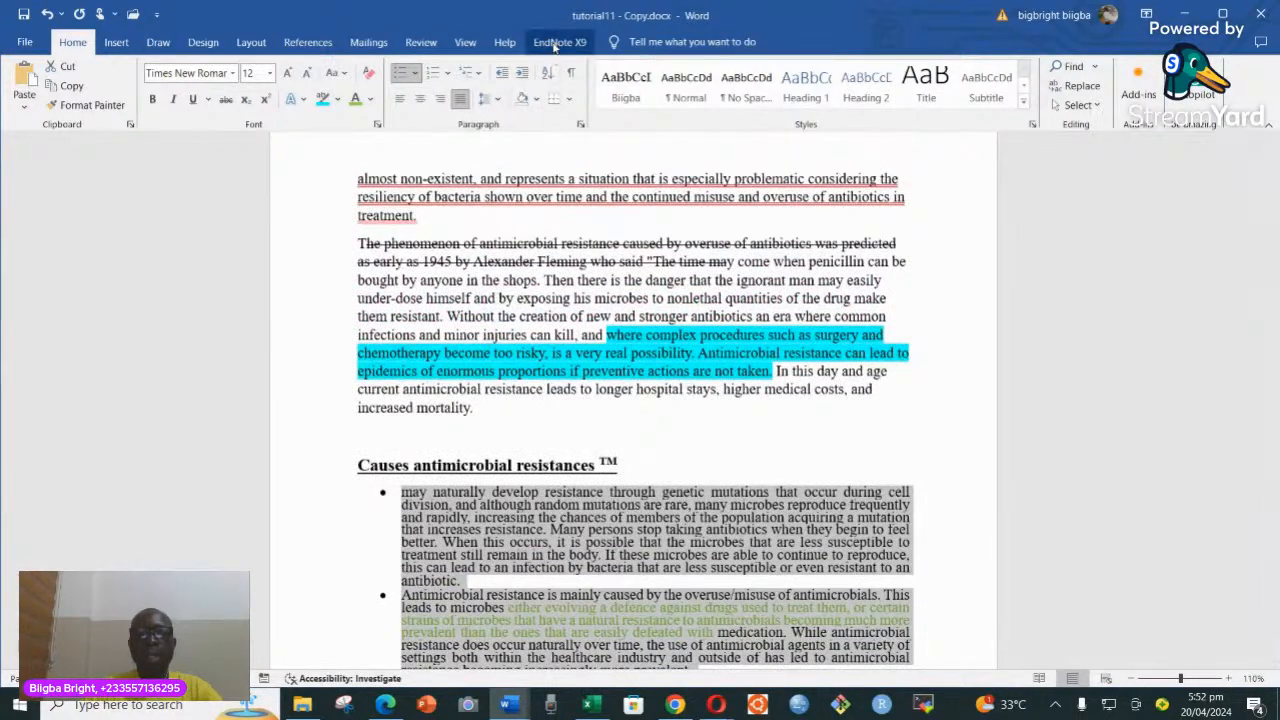
pyautogui.click(535, 100)
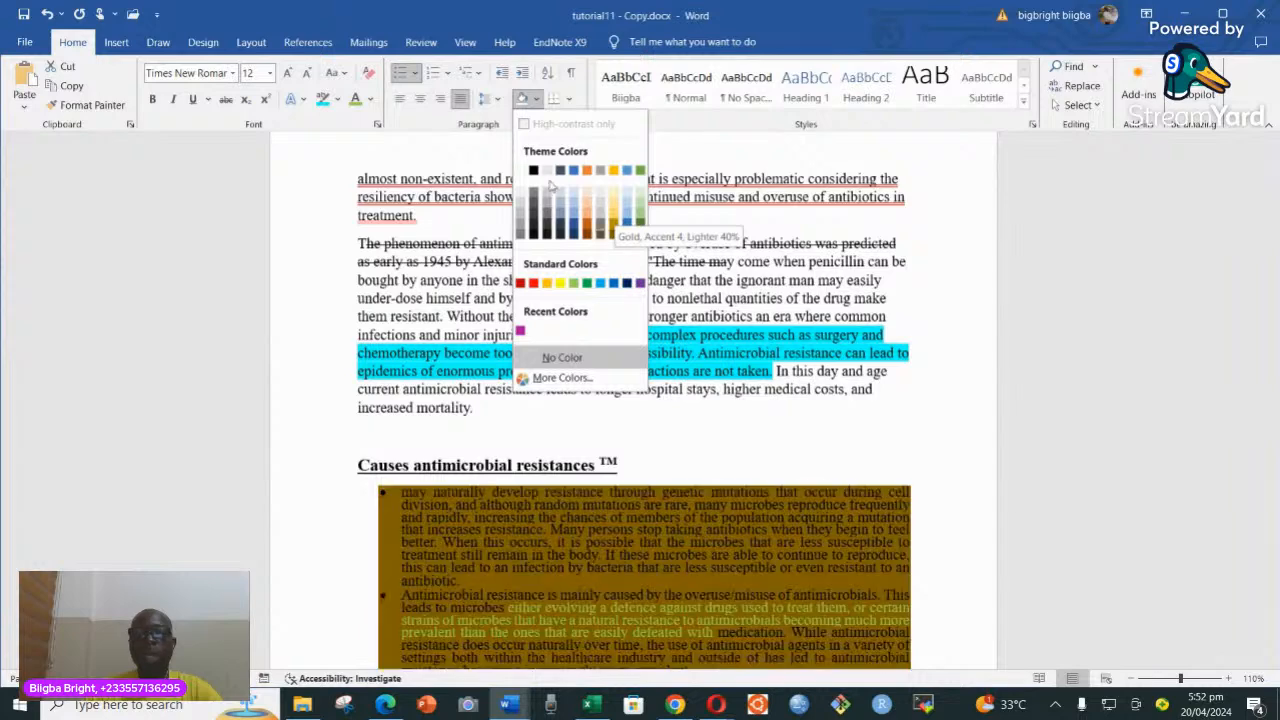
pyautogui.click(501, 139)
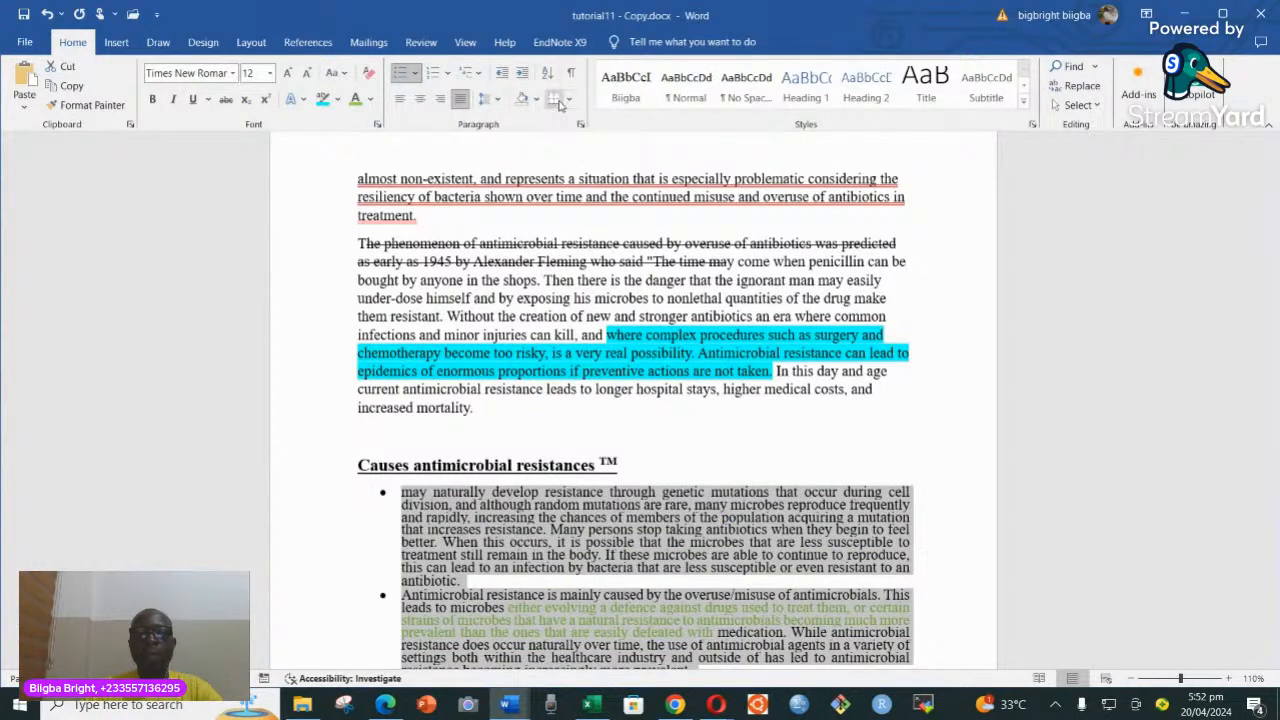
# - Place the cursor on the blank line above the bulleted section's heading and show the full gallery of text styles
pyautogui.click(661, 451)
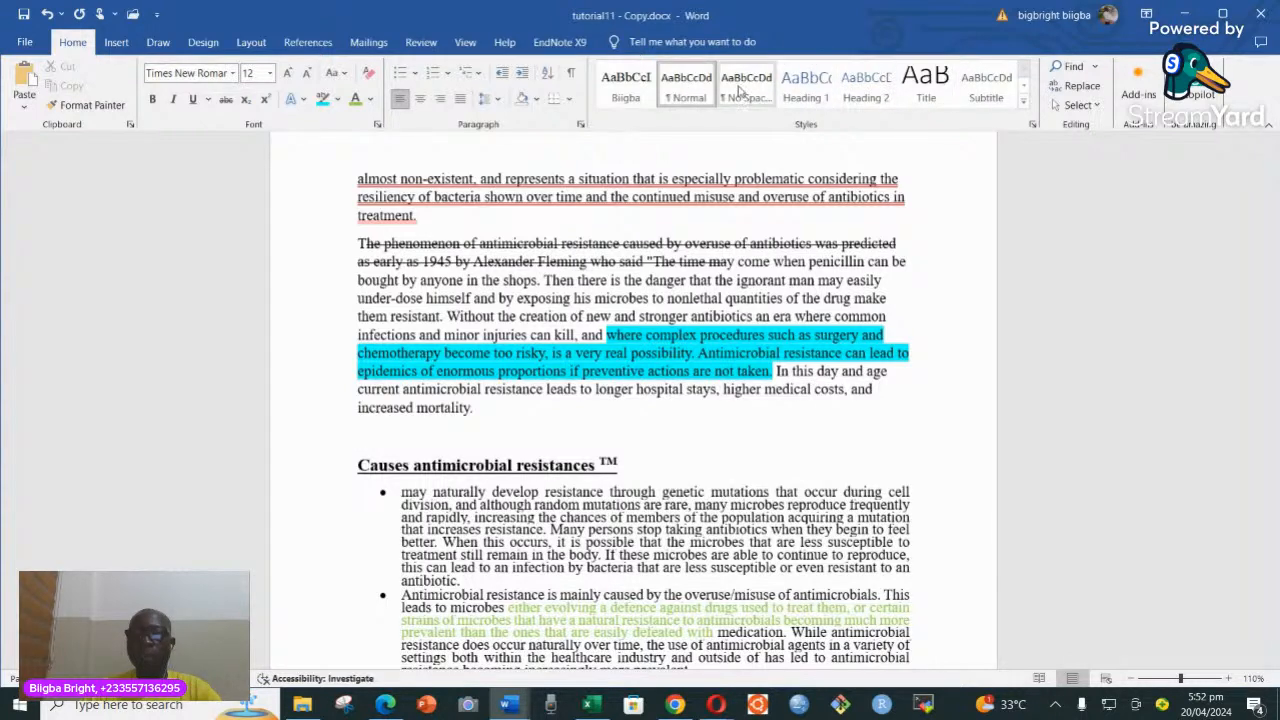
pyautogui.scroll(3, 651, 240)
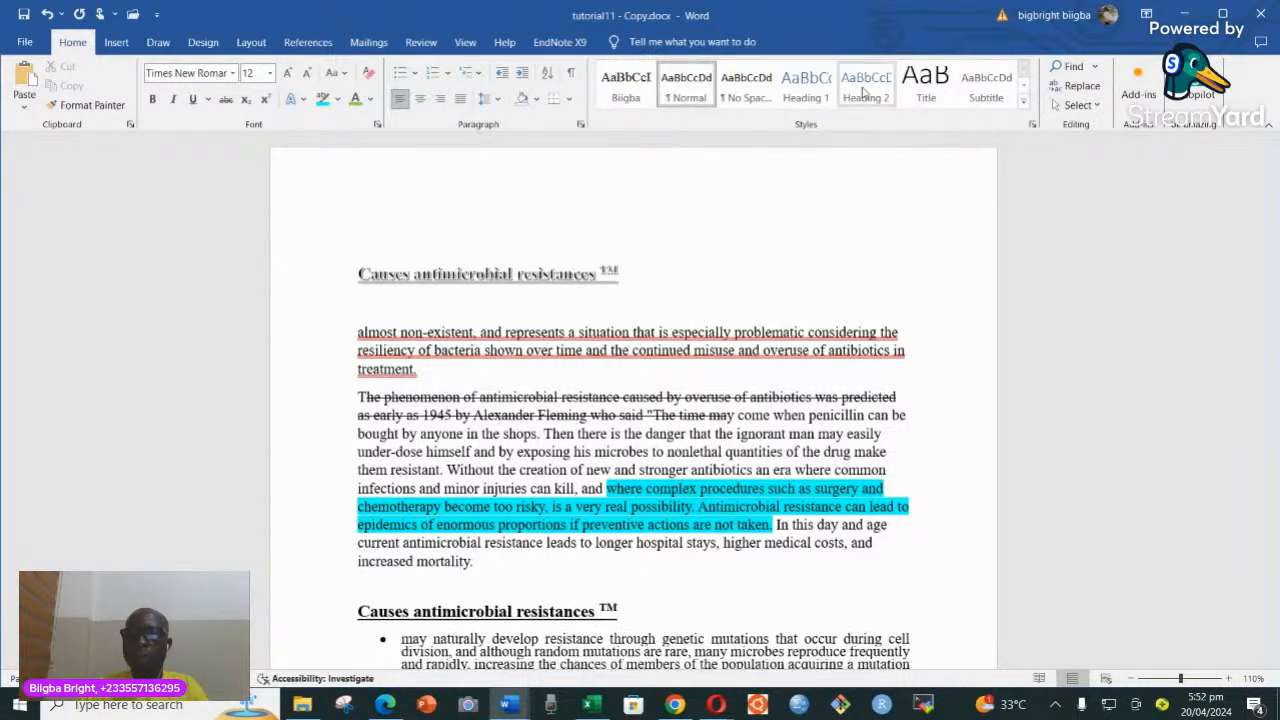
pyautogui.click(1023, 102)
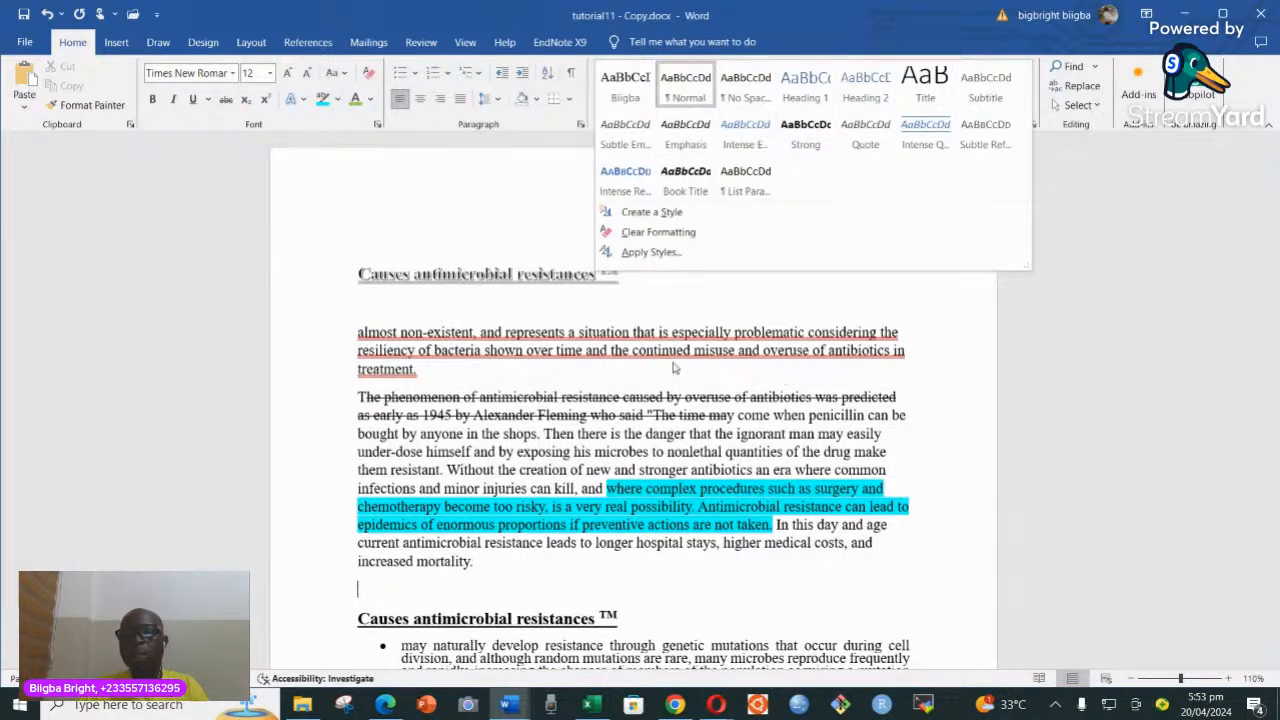
# - Apply the custom style listed before Normal to the blank line and to the entire document
pyautogui.click(626, 91)
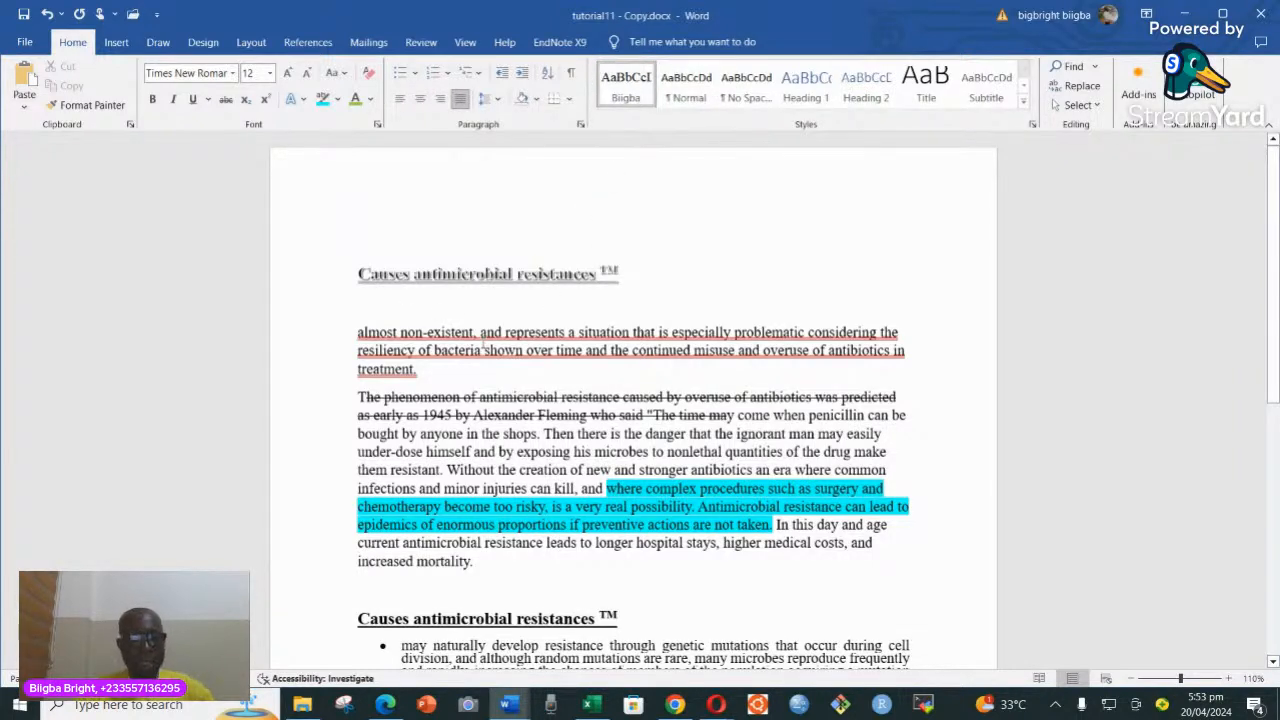
pyautogui.hotkey('ctrl', 'a')
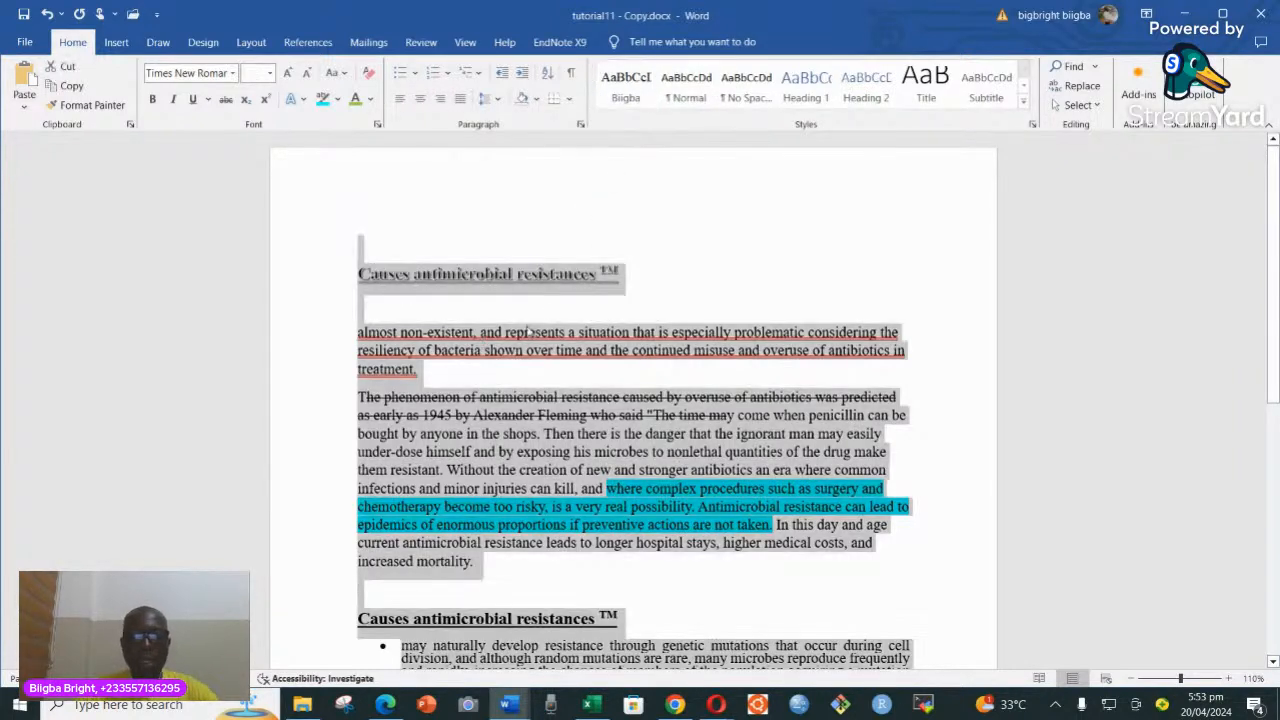
pyautogui.click(621, 95)
pyautogui.click(632, 462)
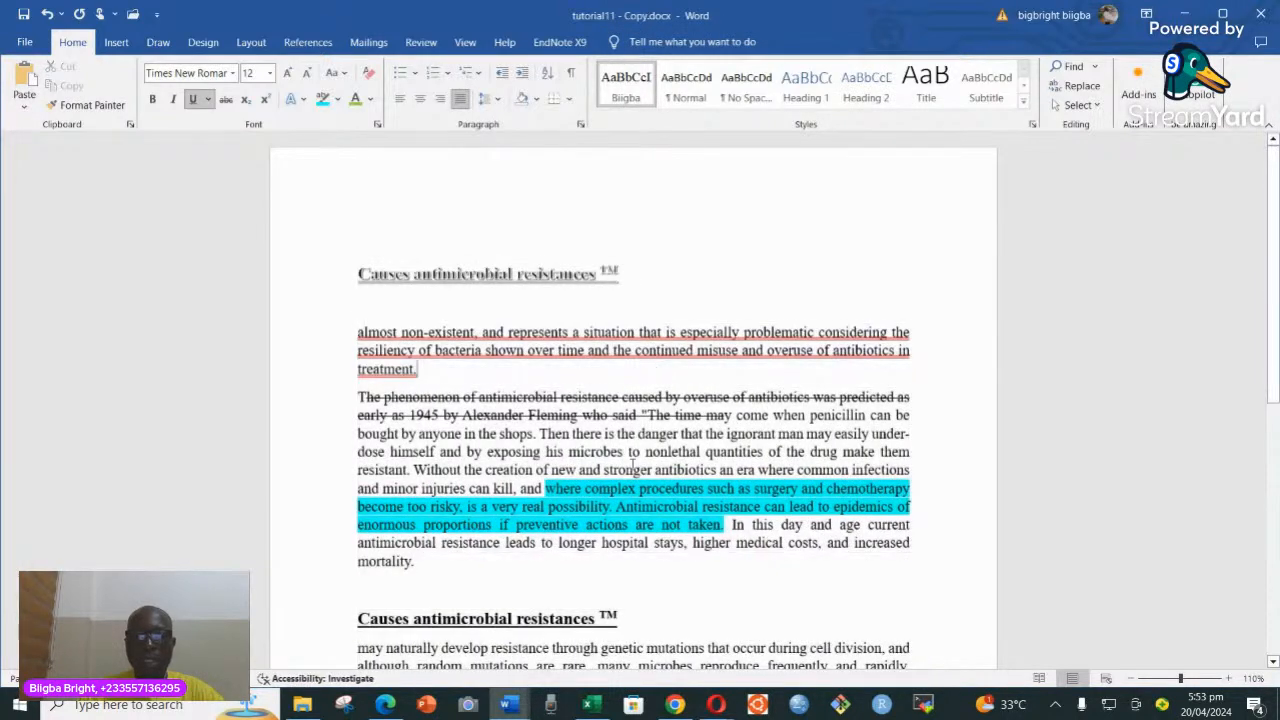
pyautogui.scroll(-10, 594, 401)
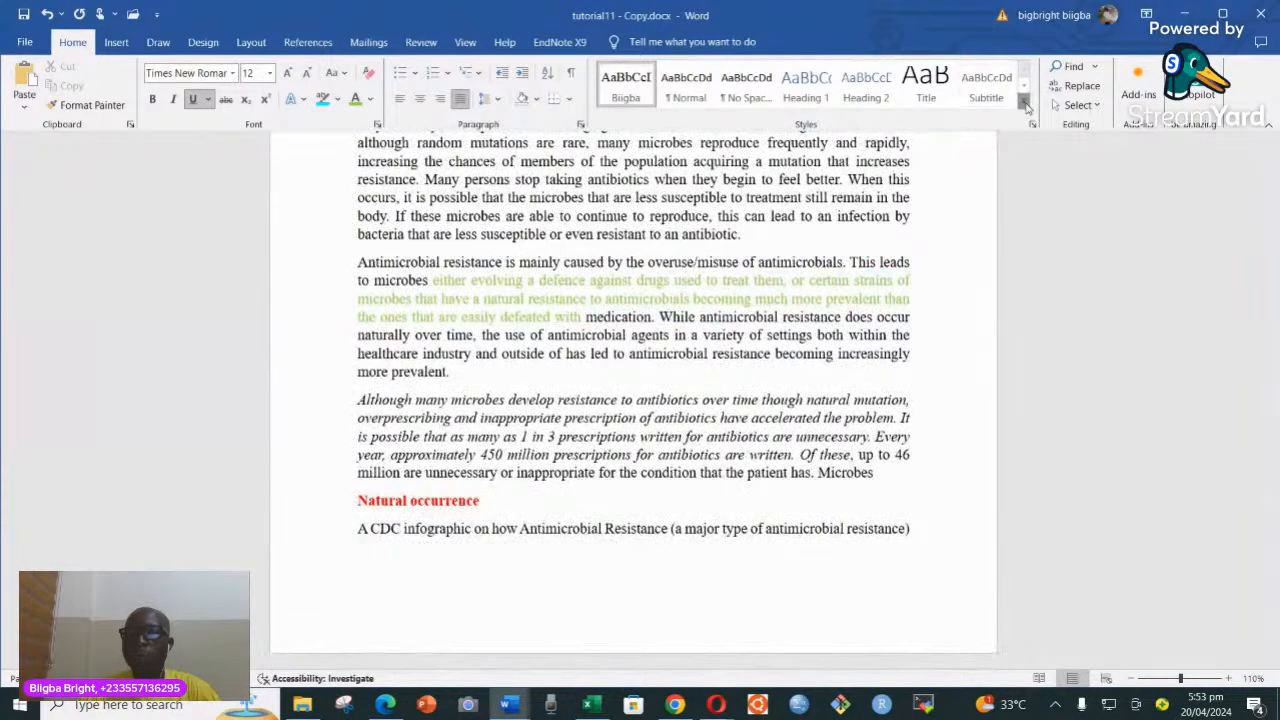
# - Review the detailed options for creating a new style from the current formatting, and leave without creating it
pyautogui.click(1022, 104)
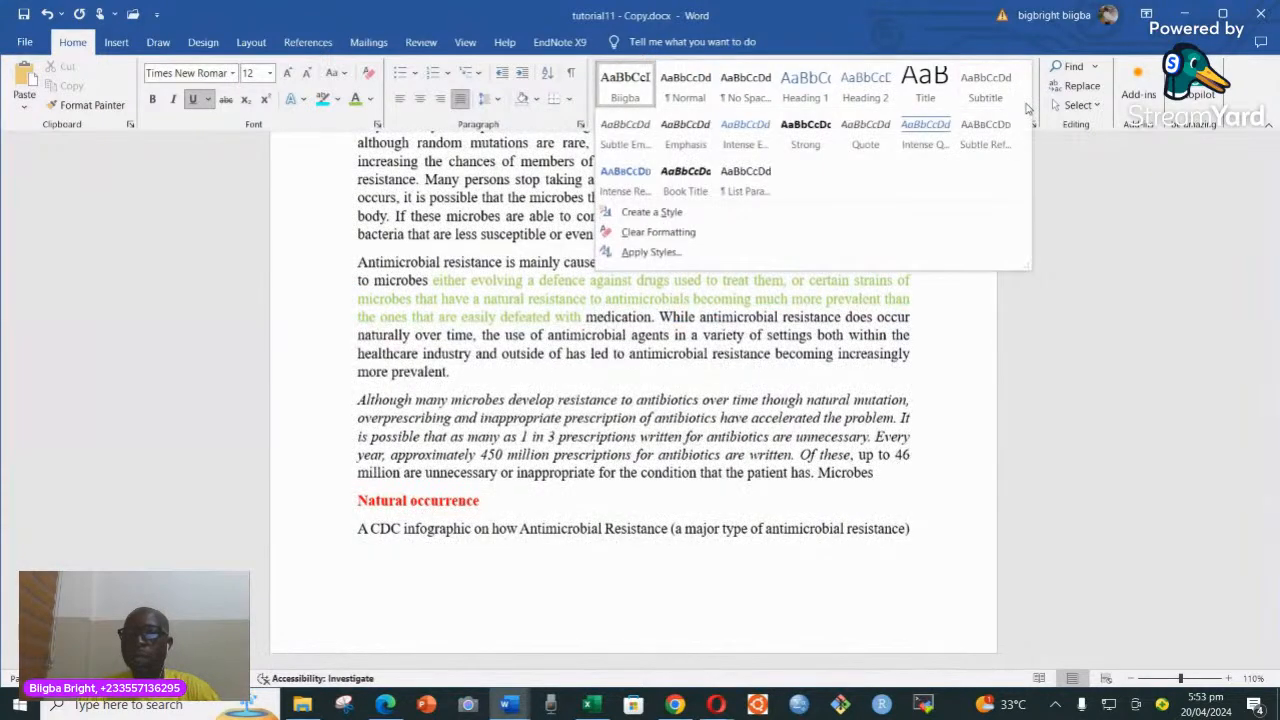
pyautogui.click(650, 213)
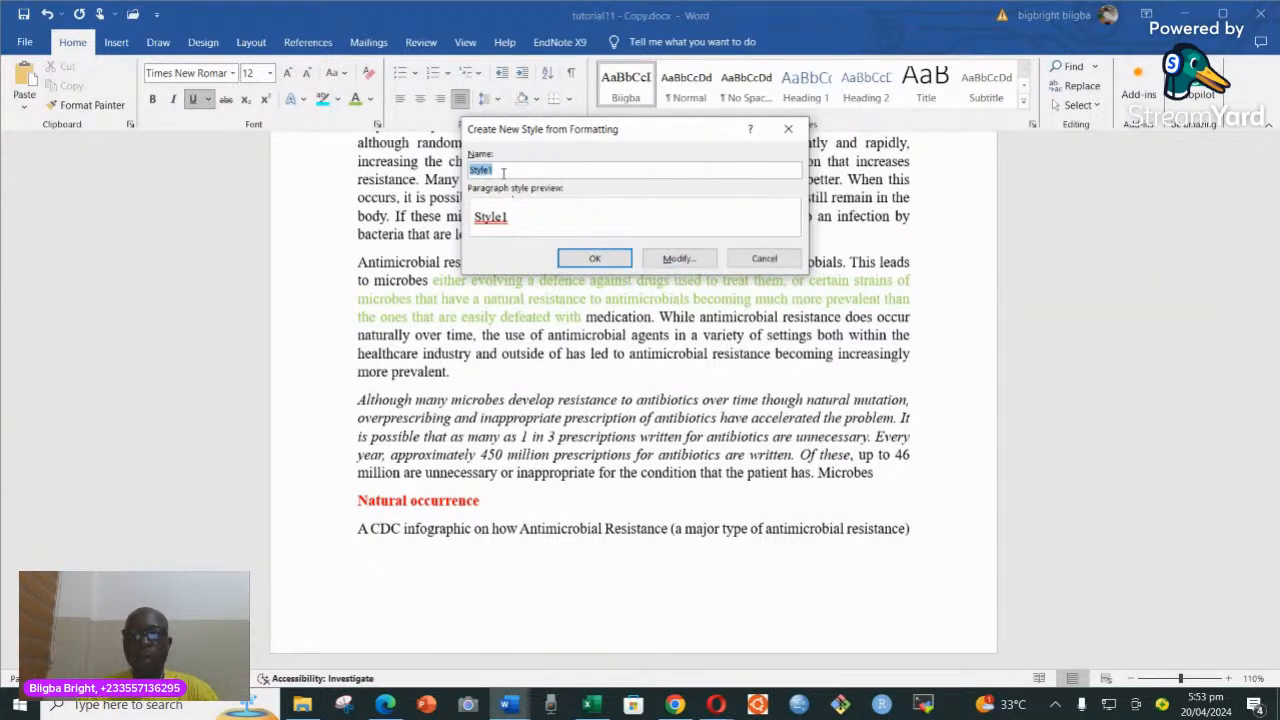
pyautogui.click(678, 258)
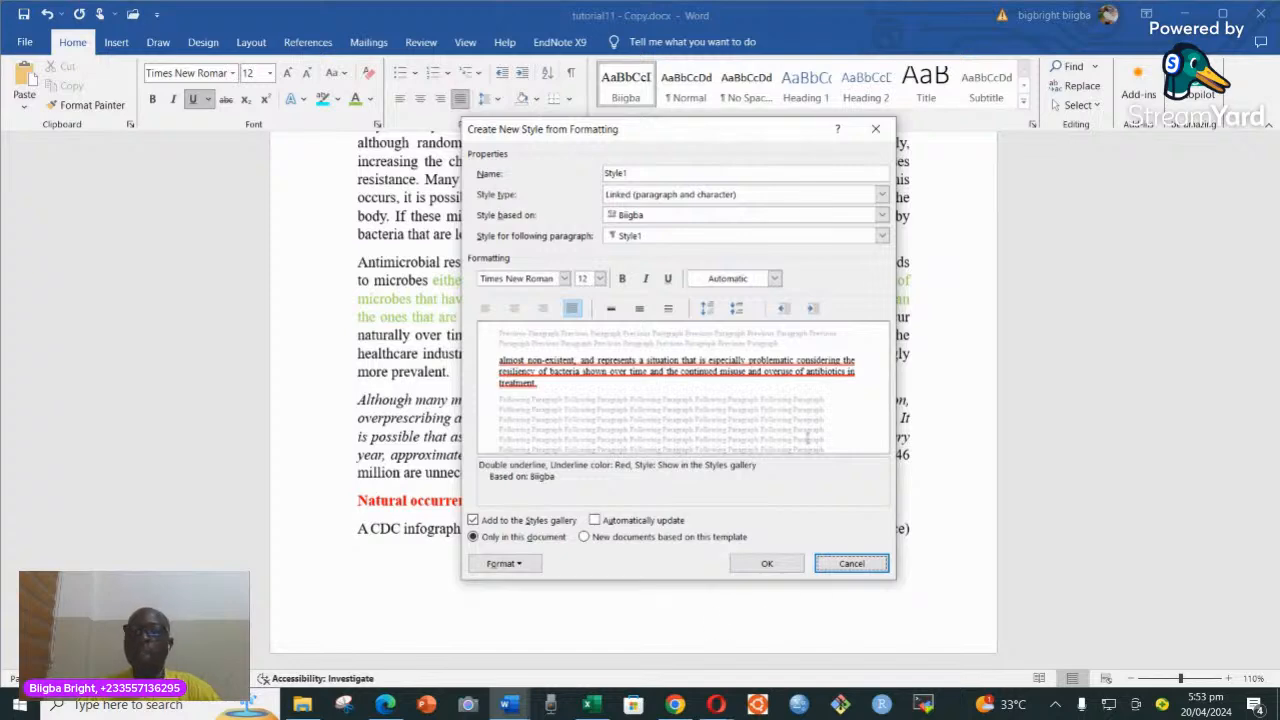
pyautogui.click(874, 129)
# - Search the document for the word "antimicrobial"
pyautogui.scroll(3, 742, 373)
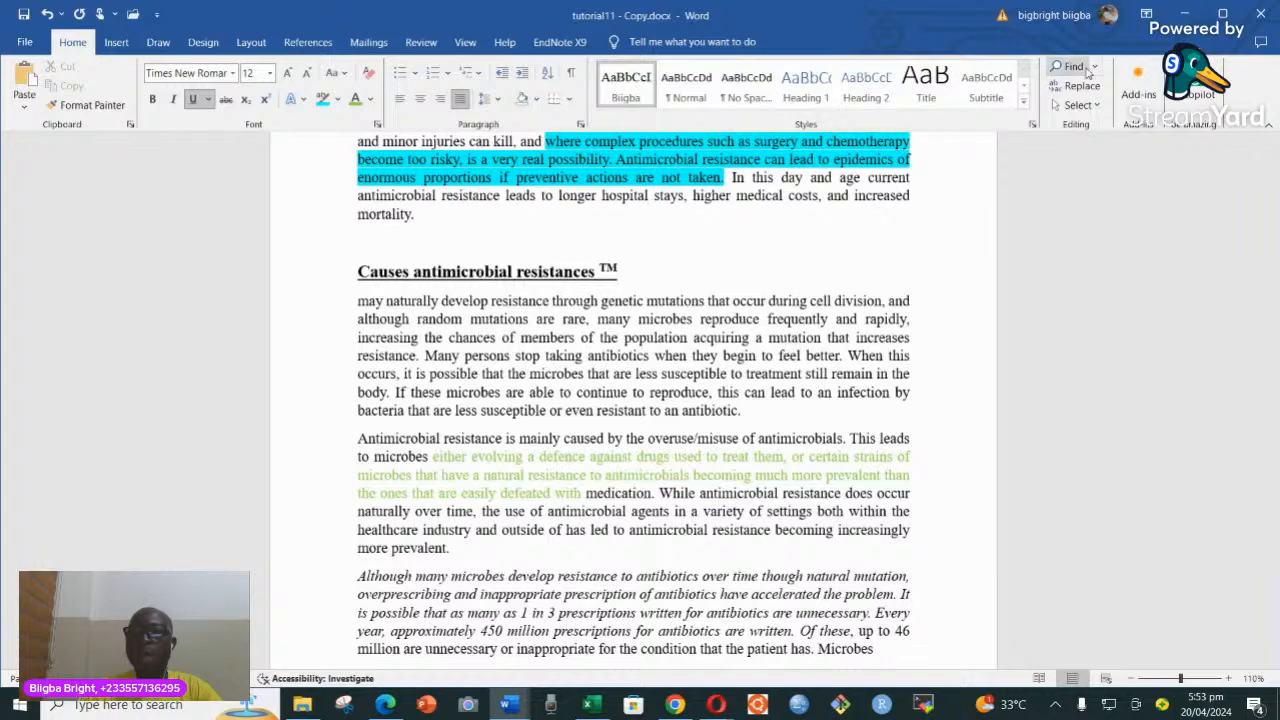
pyautogui.scroll(4, 768, 265)
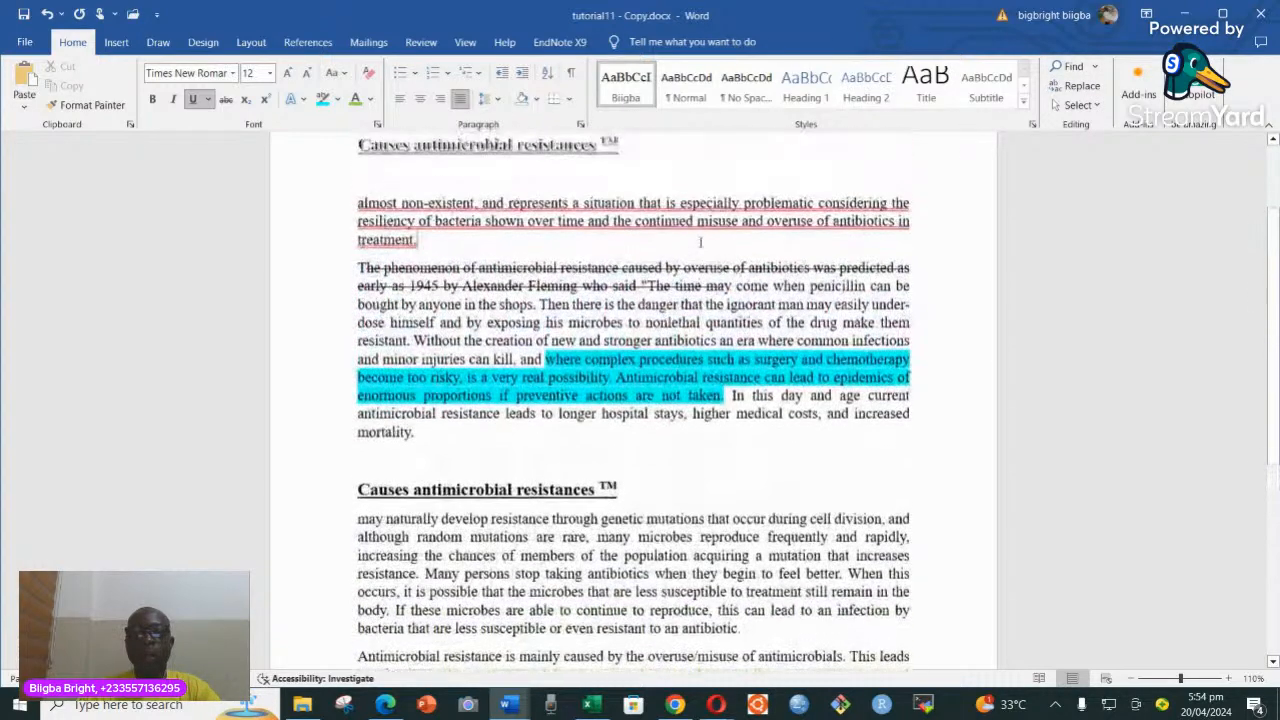
pyautogui.scroll(-5, 592, 310)
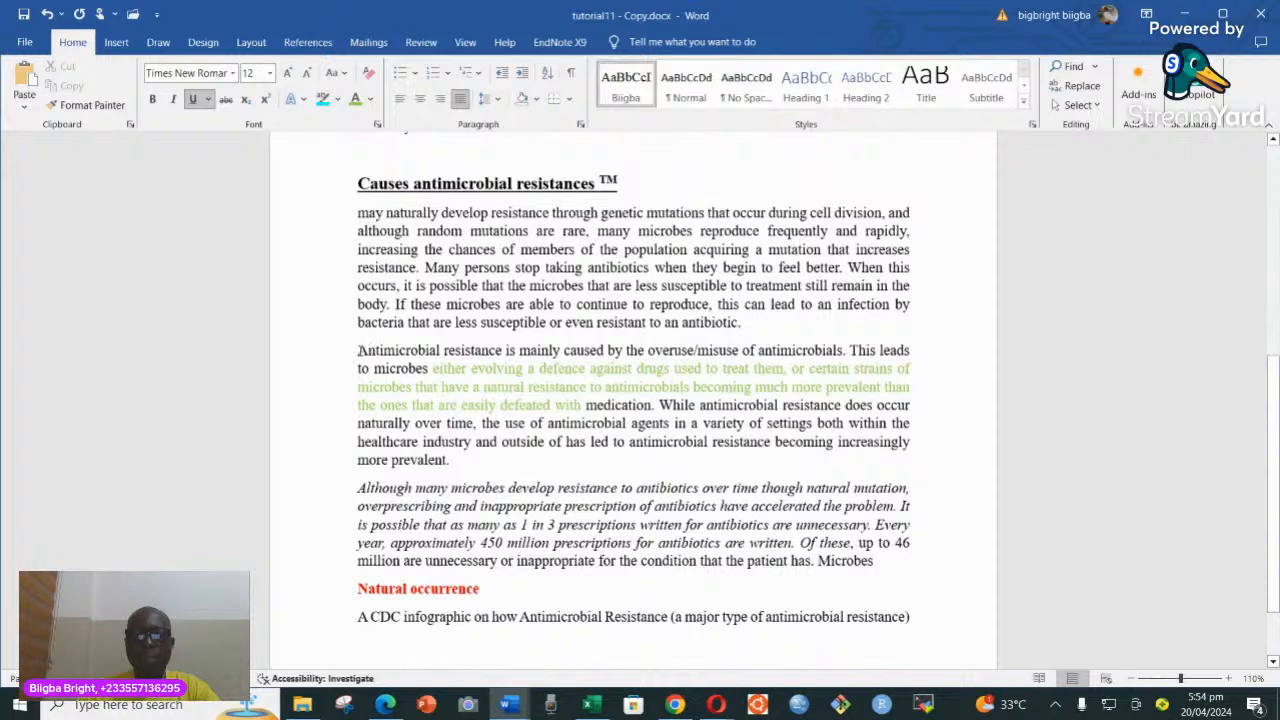
pyautogui.moveTo(360, 350); pyautogui.dragTo(440, 351)
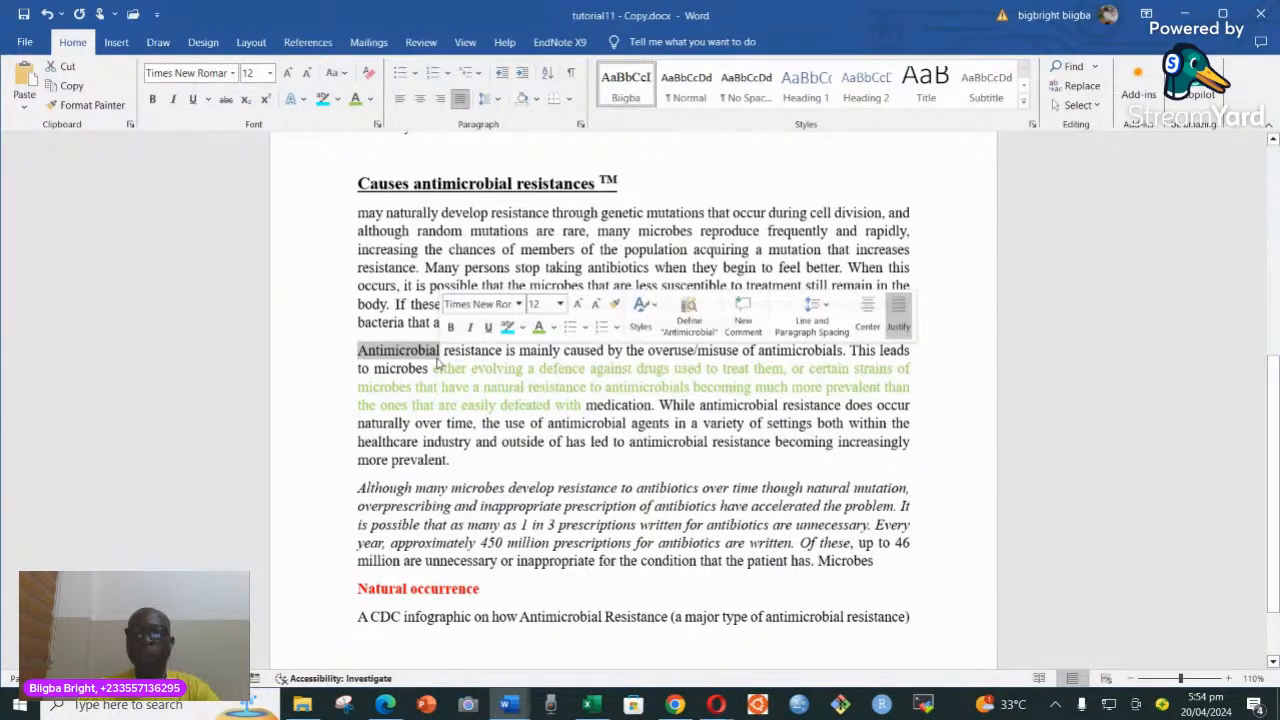
pyautogui.click(566, 373)
pyautogui.click(1094, 68)
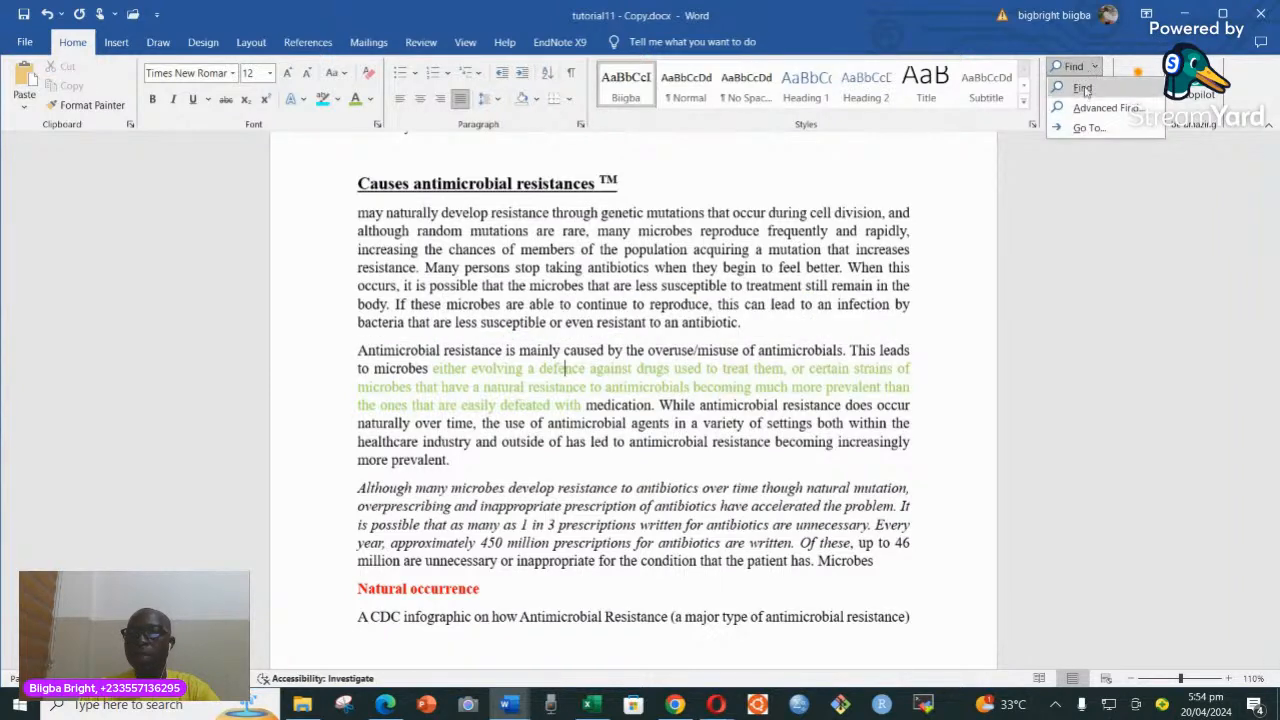
pyautogui.click(1085, 88)
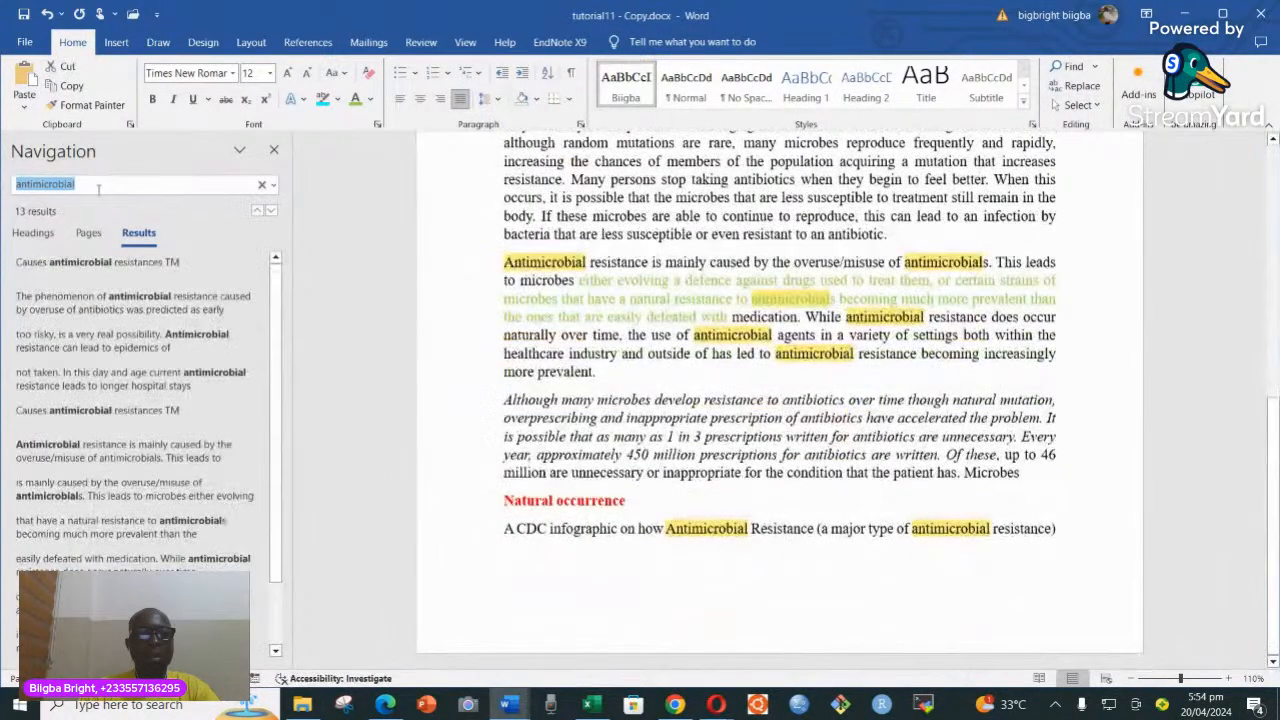
# - Replace every occurrence of "antimicrobial" with "antibiotics" throughout the document and close the search tools
pyautogui.click(1081, 86)
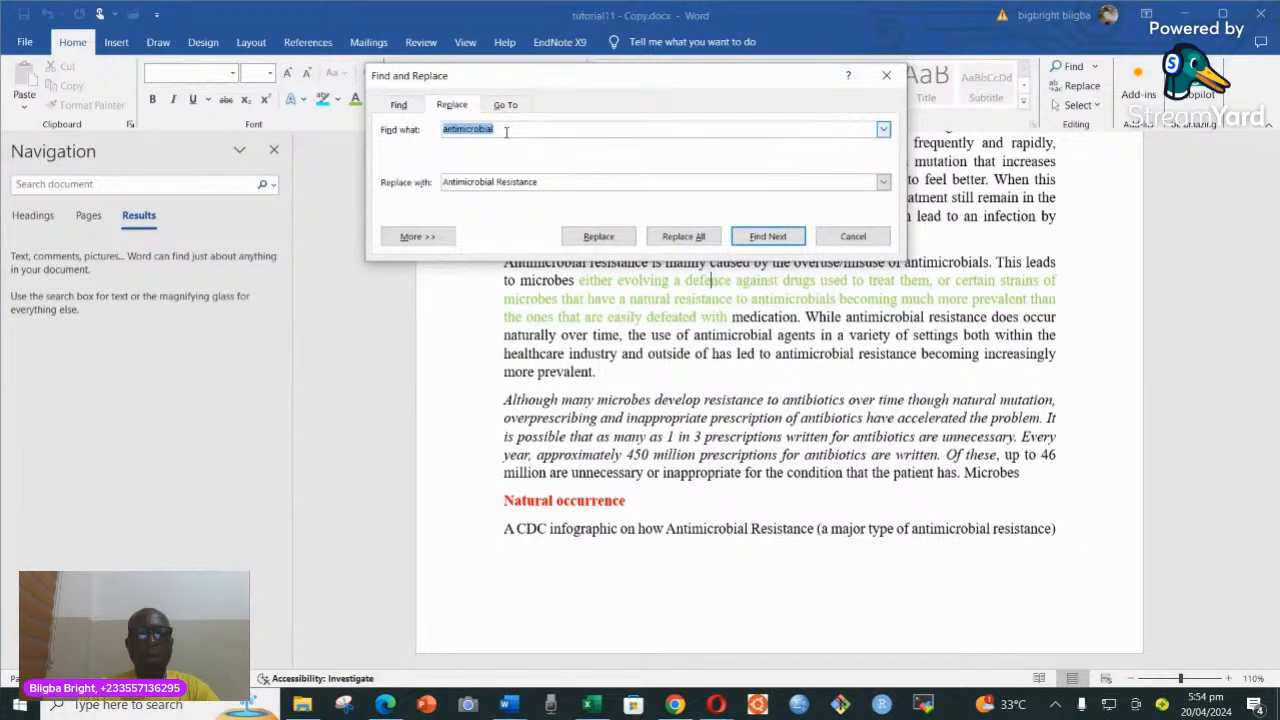
pyautogui.moveTo(547, 183); pyautogui.dragTo(420, 187)
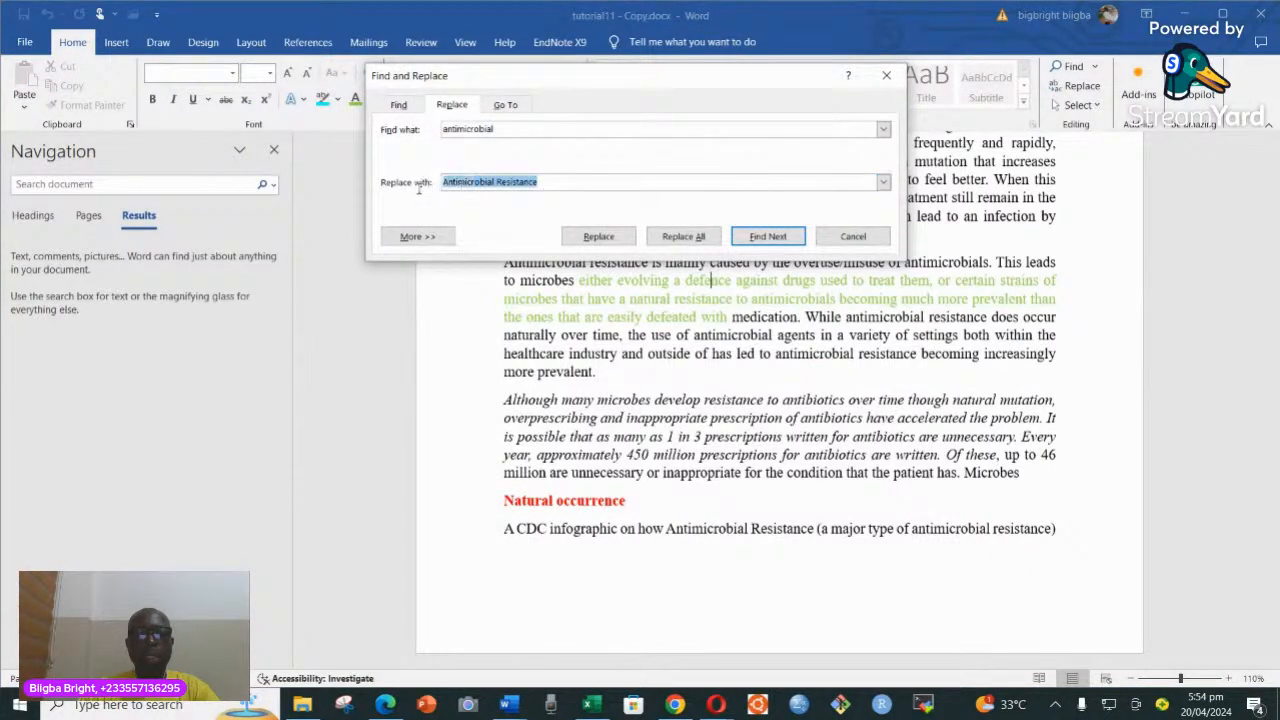
pyautogui.write('ab')
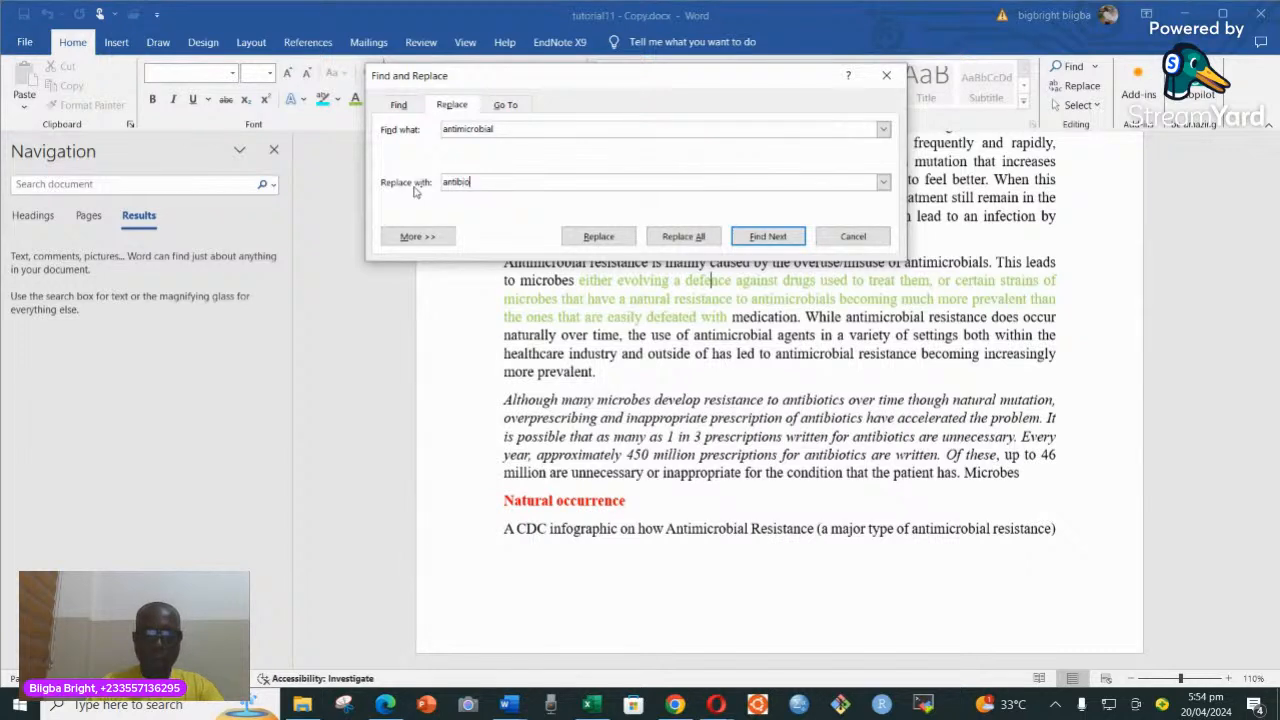
pyautogui.write('tibiotics')
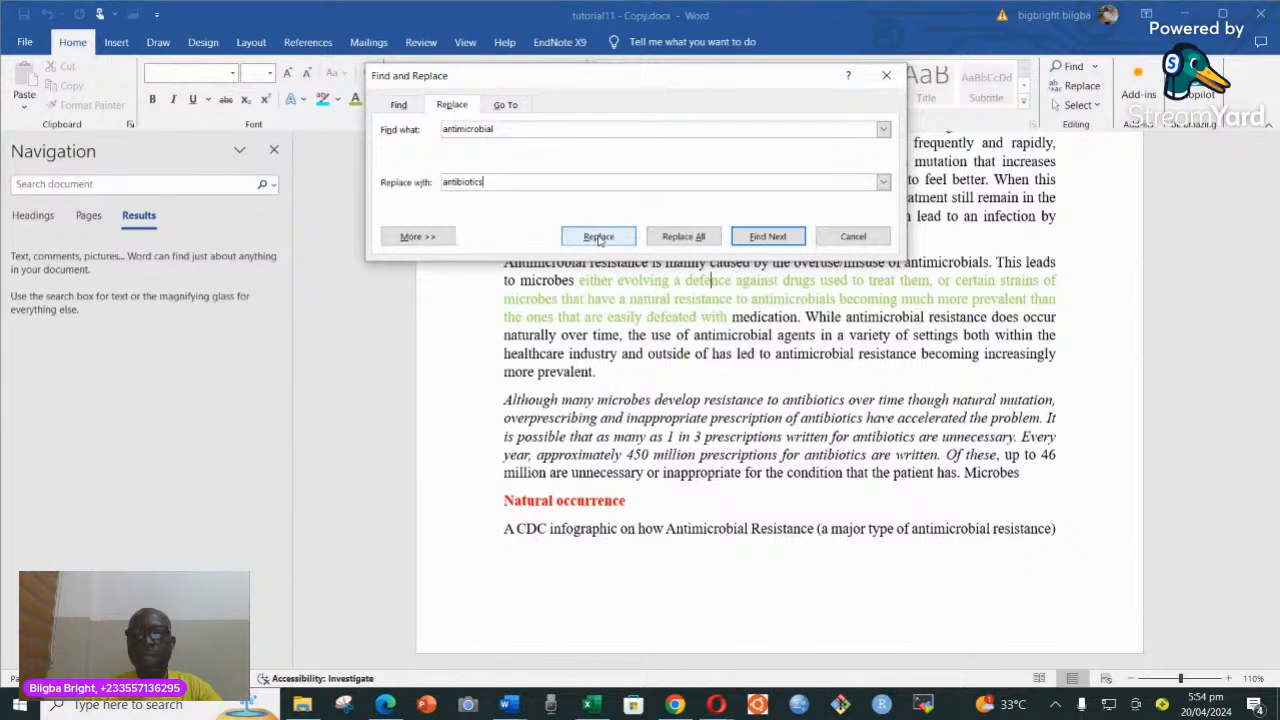
pyautogui.click(700, 237)
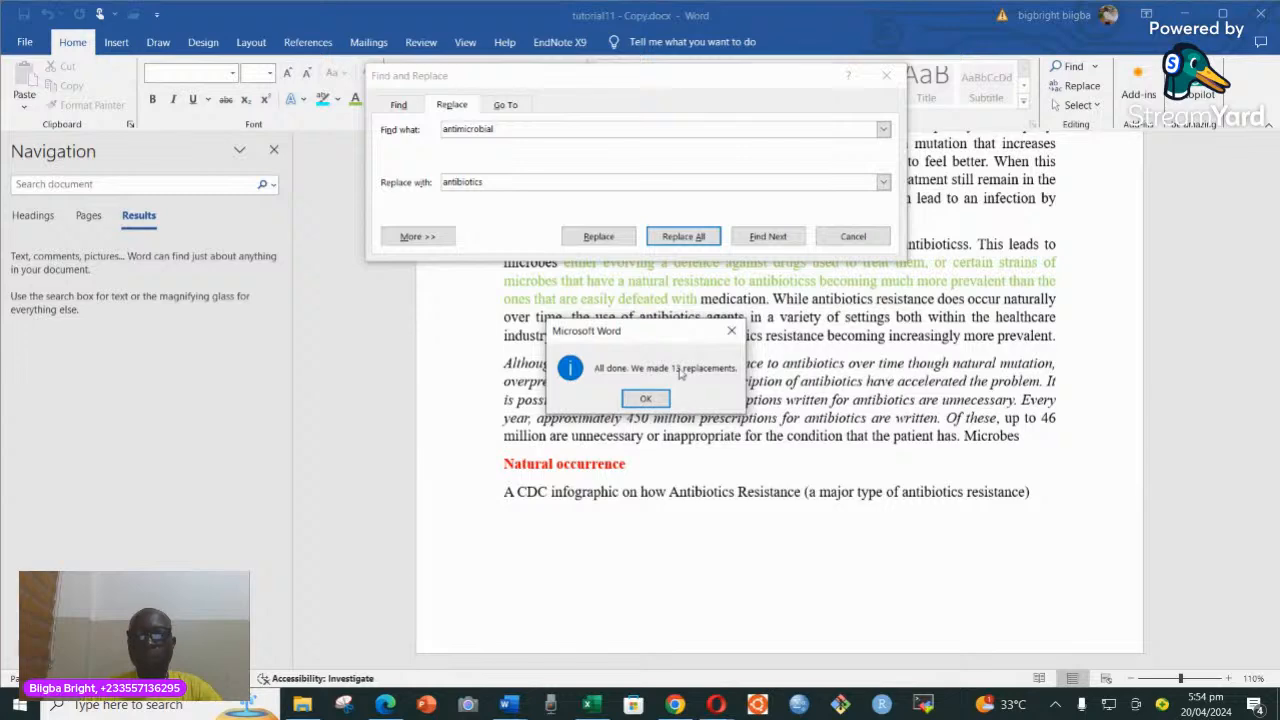
pyautogui.click(645, 398)
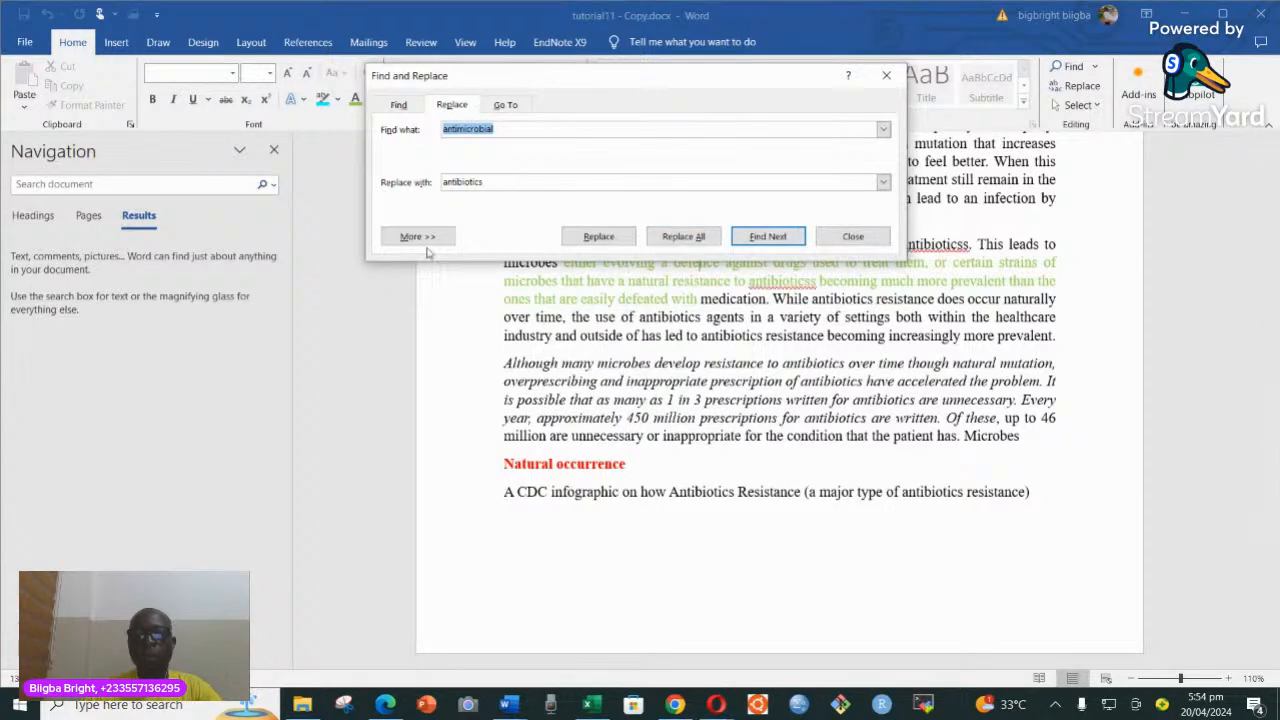
pyautogui.click(852, 237)
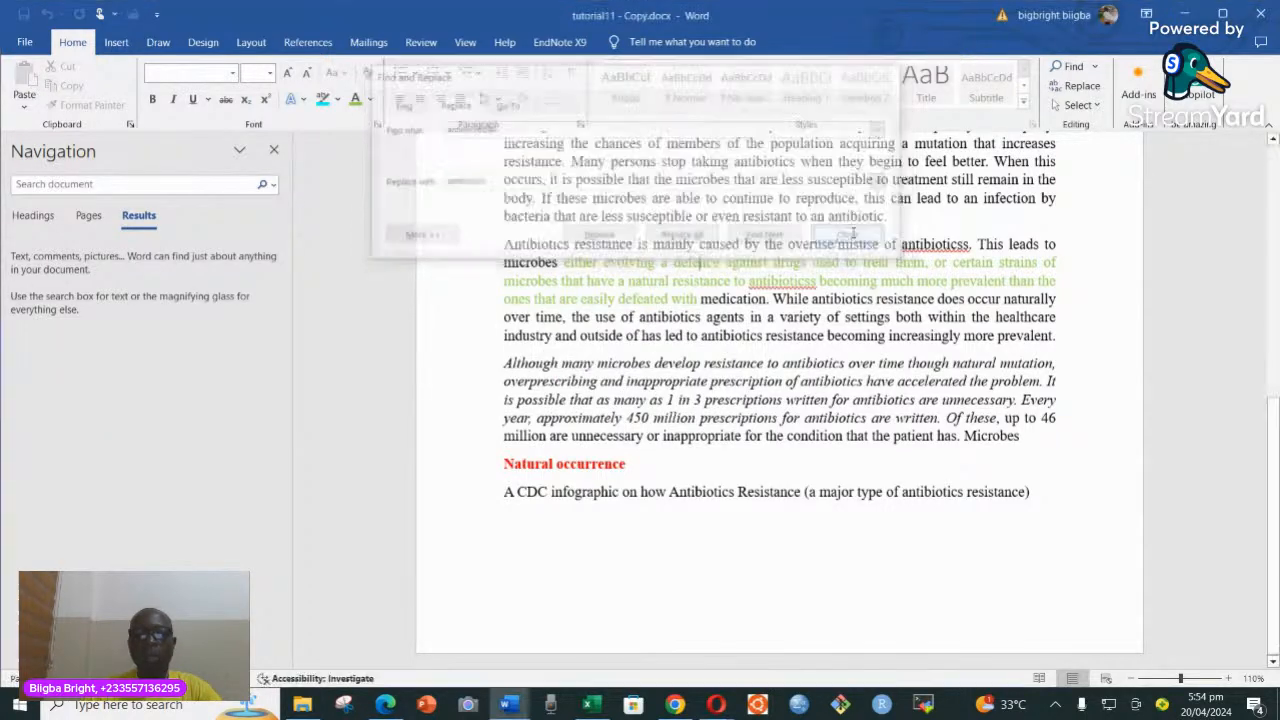
pyautogui.click(274, 150)
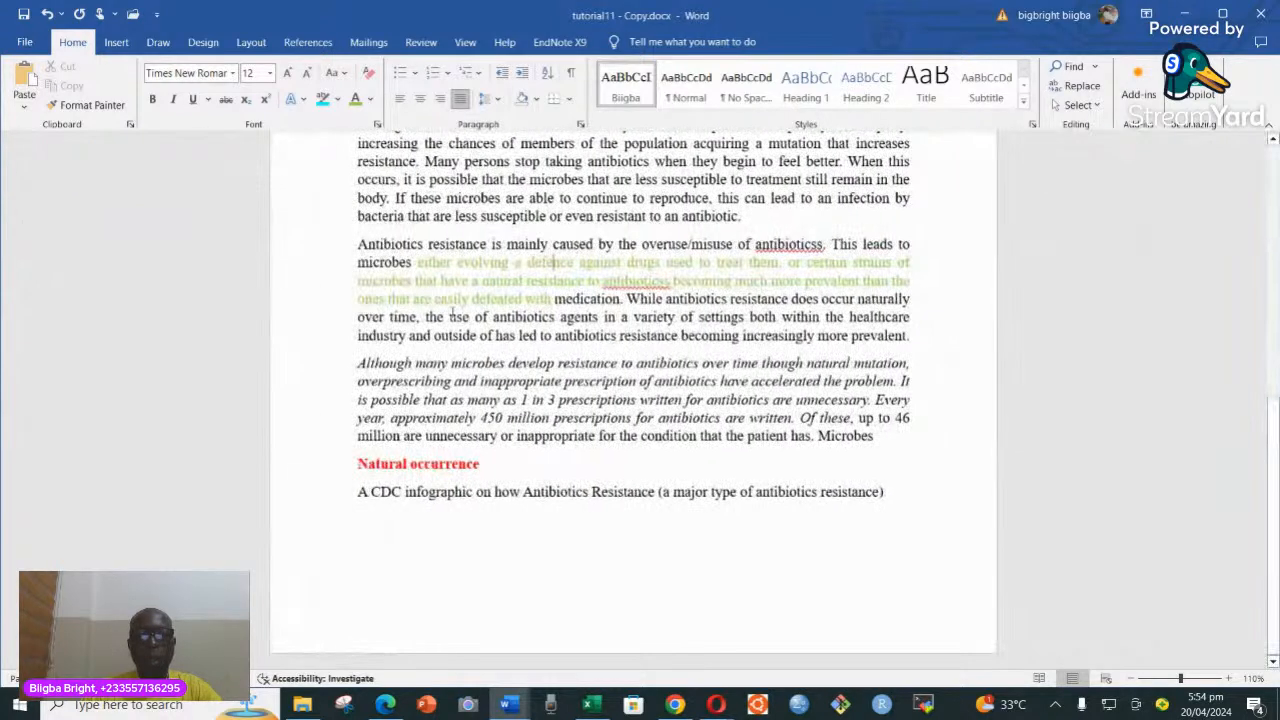
pyautogui.moveTo(424, 244); pyautogui.dragTo(345, 244)
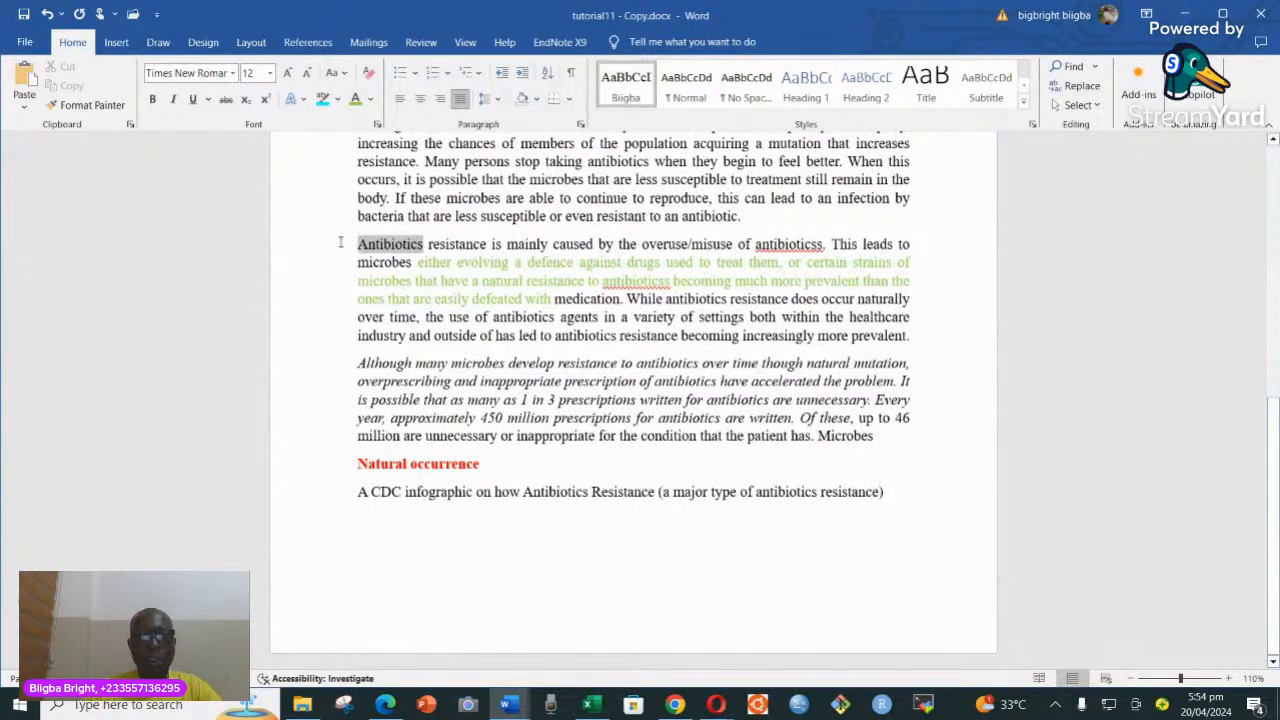
pyautogui.click(720, 442)
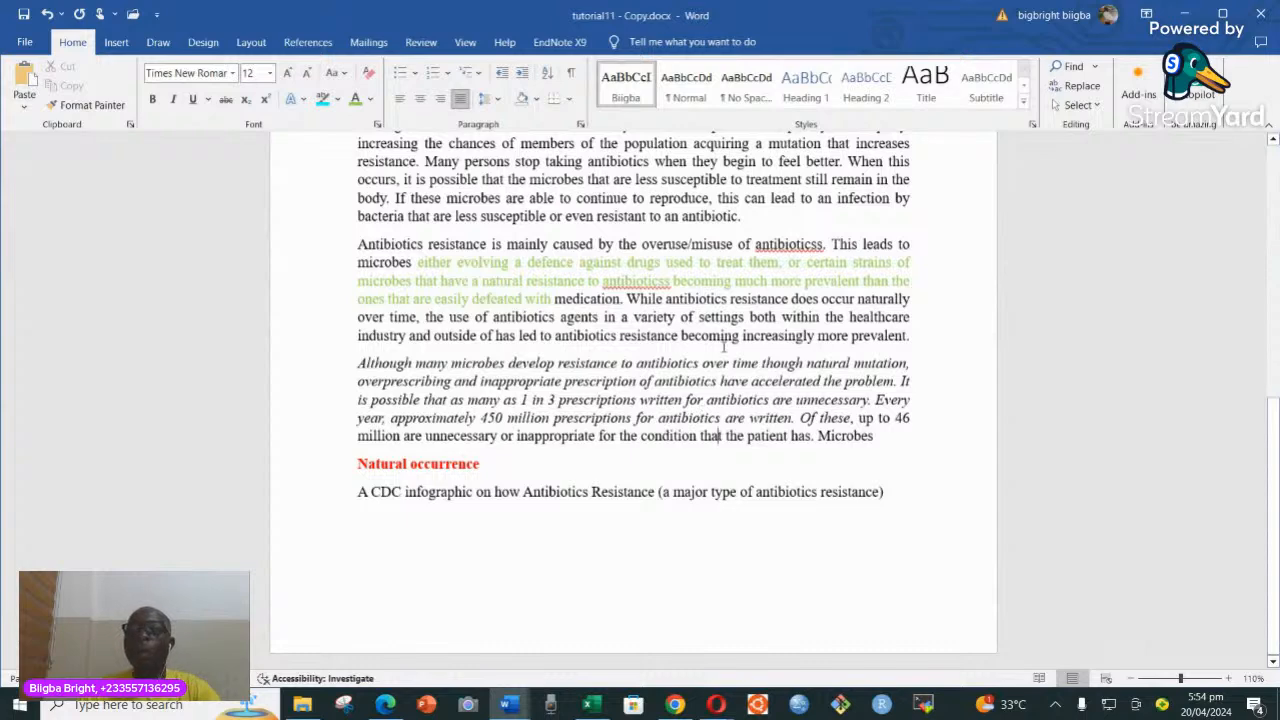
# - Italicize the word "Many" in the first paragraph under the second "Causes antibiotics resistances" heading
pyautogui.scroll(3, 903, 216)
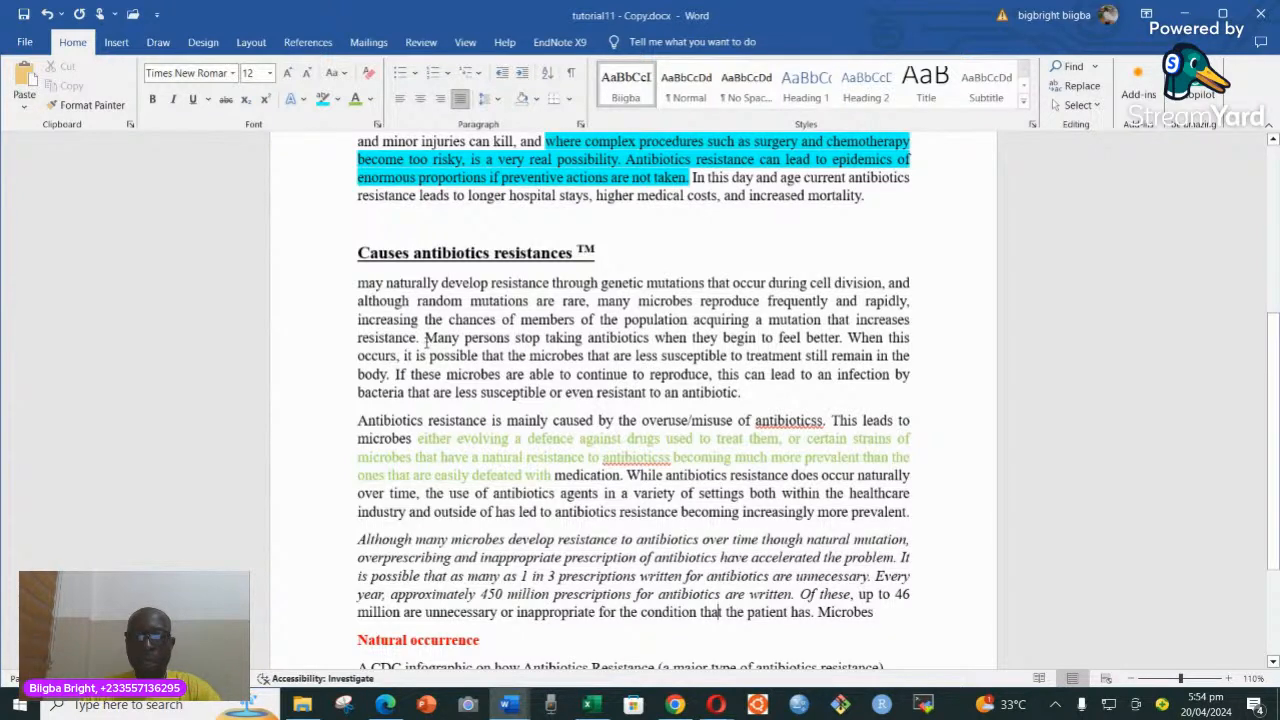
pyautogui.moveTo(425, 338); pyautogui.dragTo(459, 338)
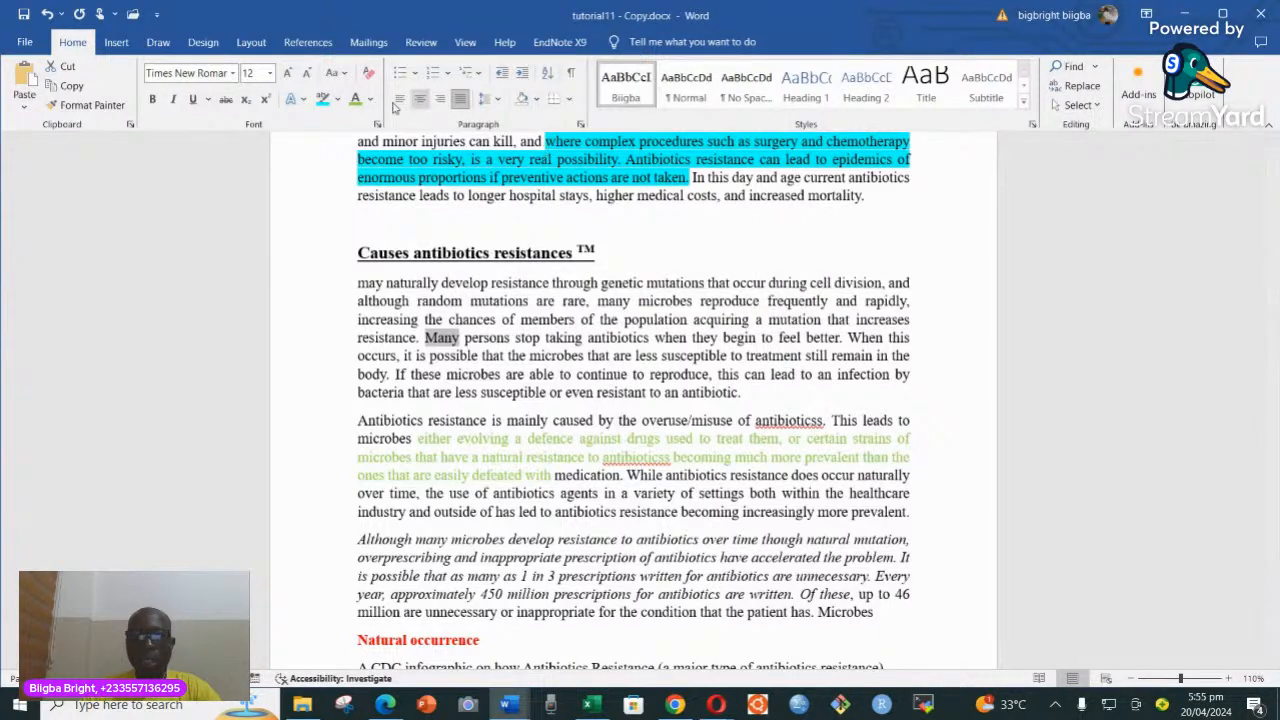
pyautogui.click(174, 99)
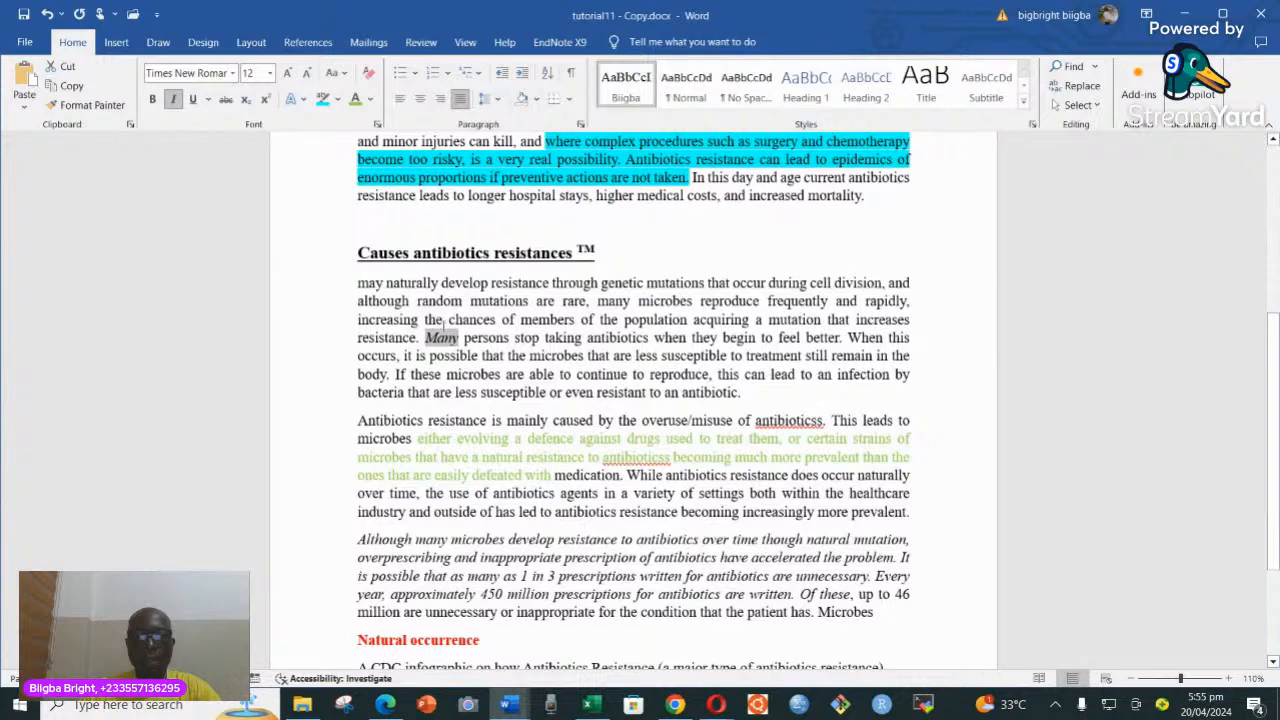
# - Try to select all text formatted like the italic word "Many", check the selection across the document, and clear it
pyautogui.scroll(-3, 503, 362)
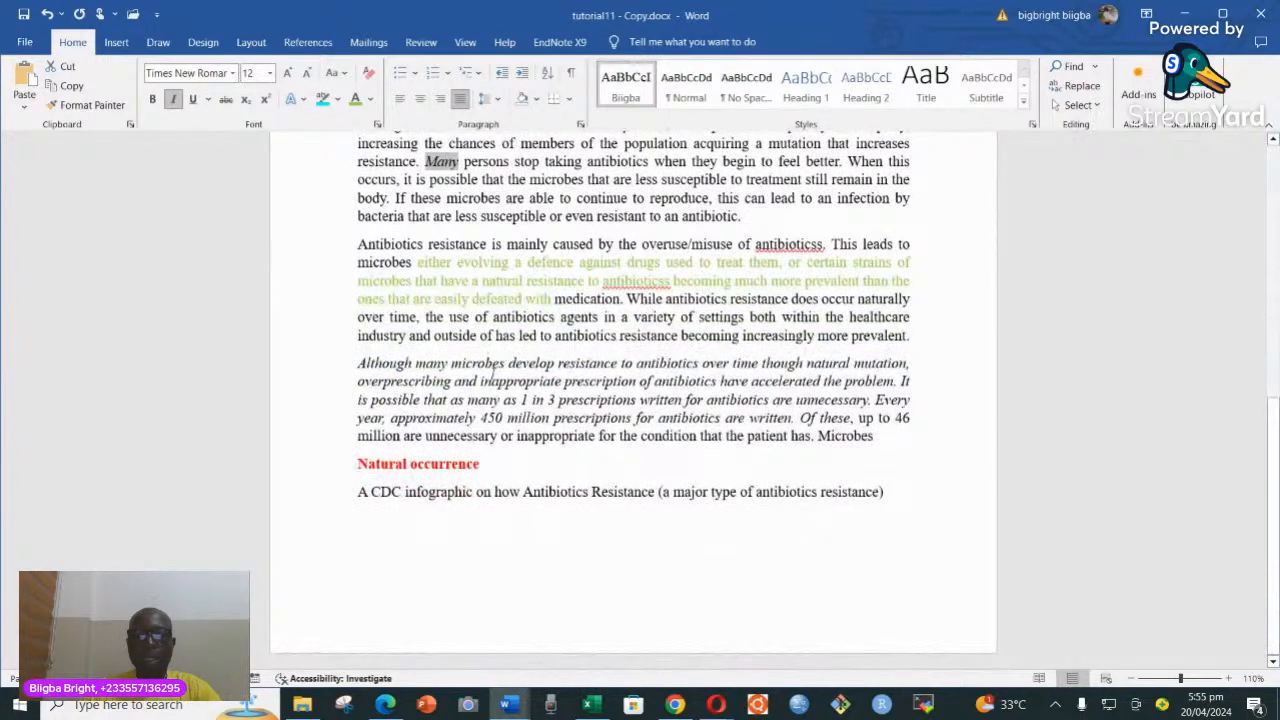
pyautogui.scroll(3, 492, 370)
pyautogui.scroll(-2, 352, 400)
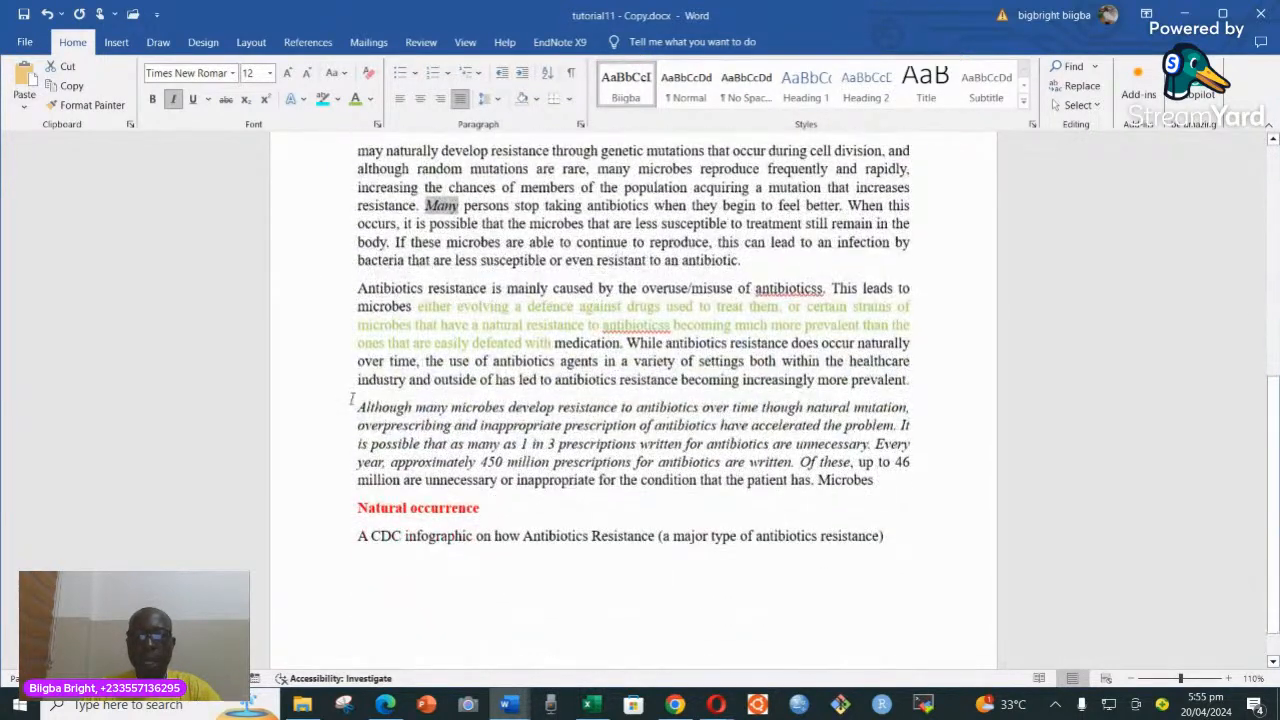
pyautogui.moveTo(352, 402); pyautogui.dragTo(810, 472)
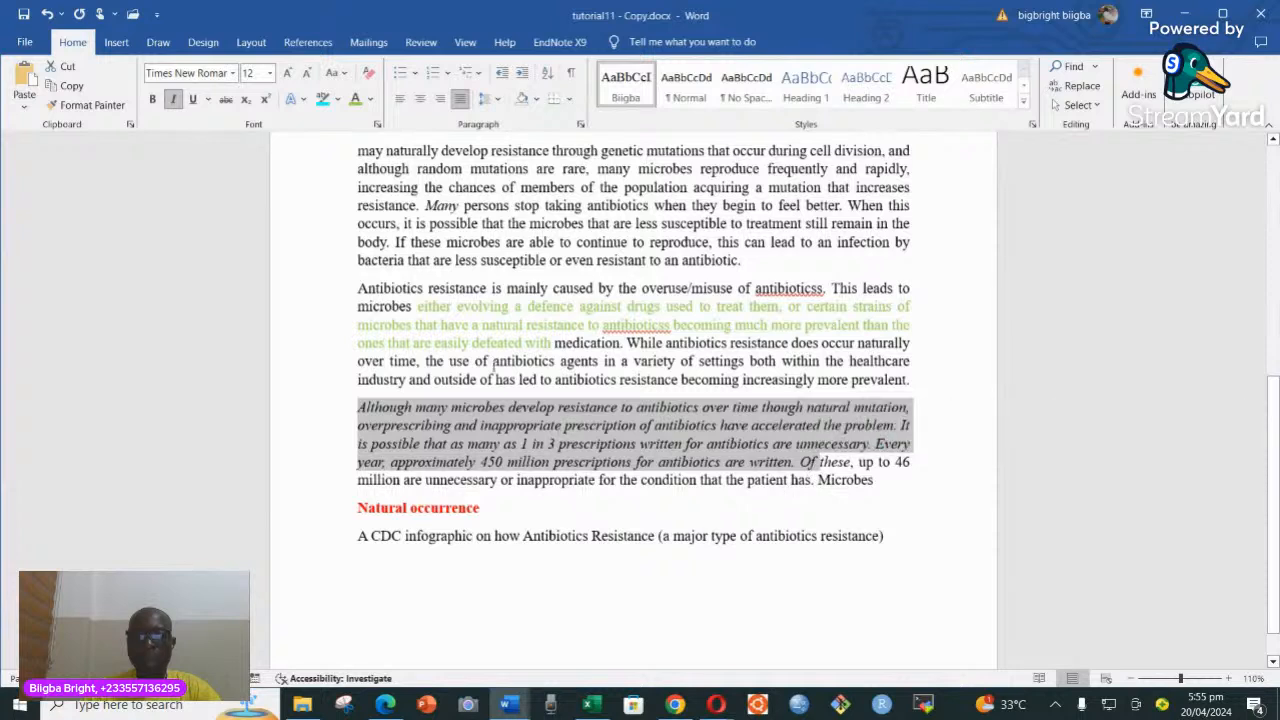
pyautogui.click(525, 434)
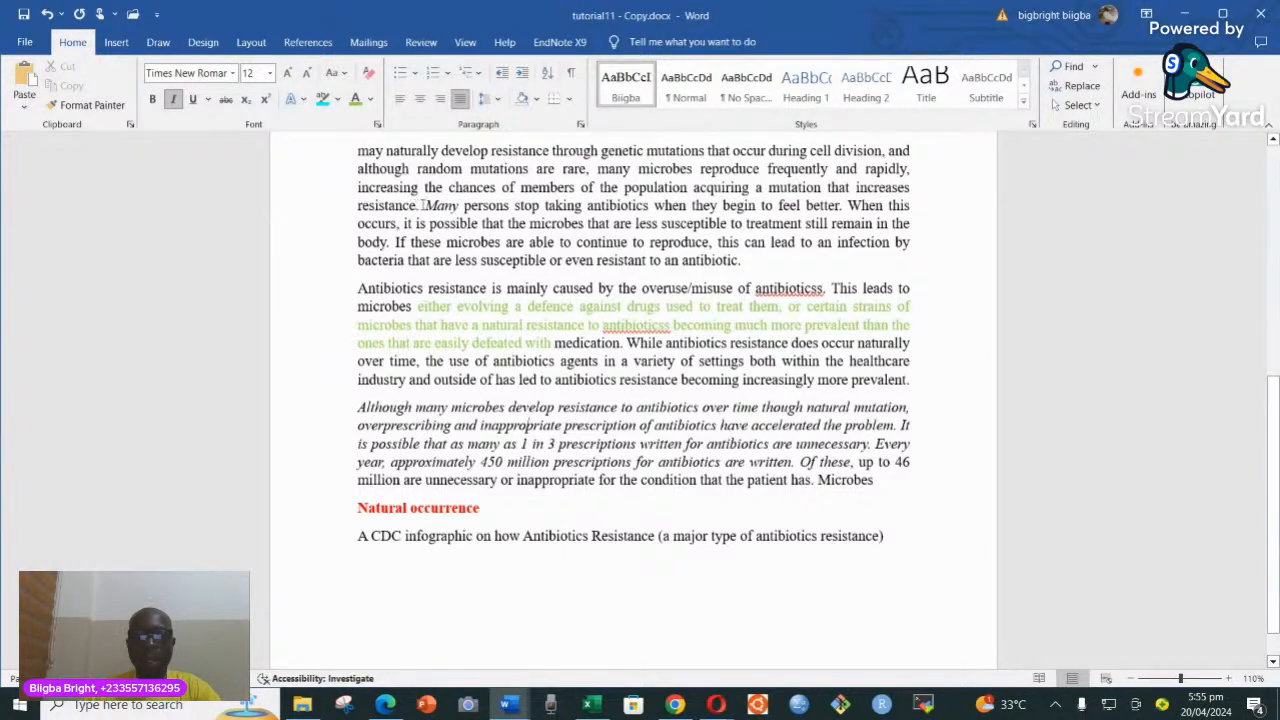
pyautogui.moveTo(422, 205); pyautogui.dragTo(460, 206)
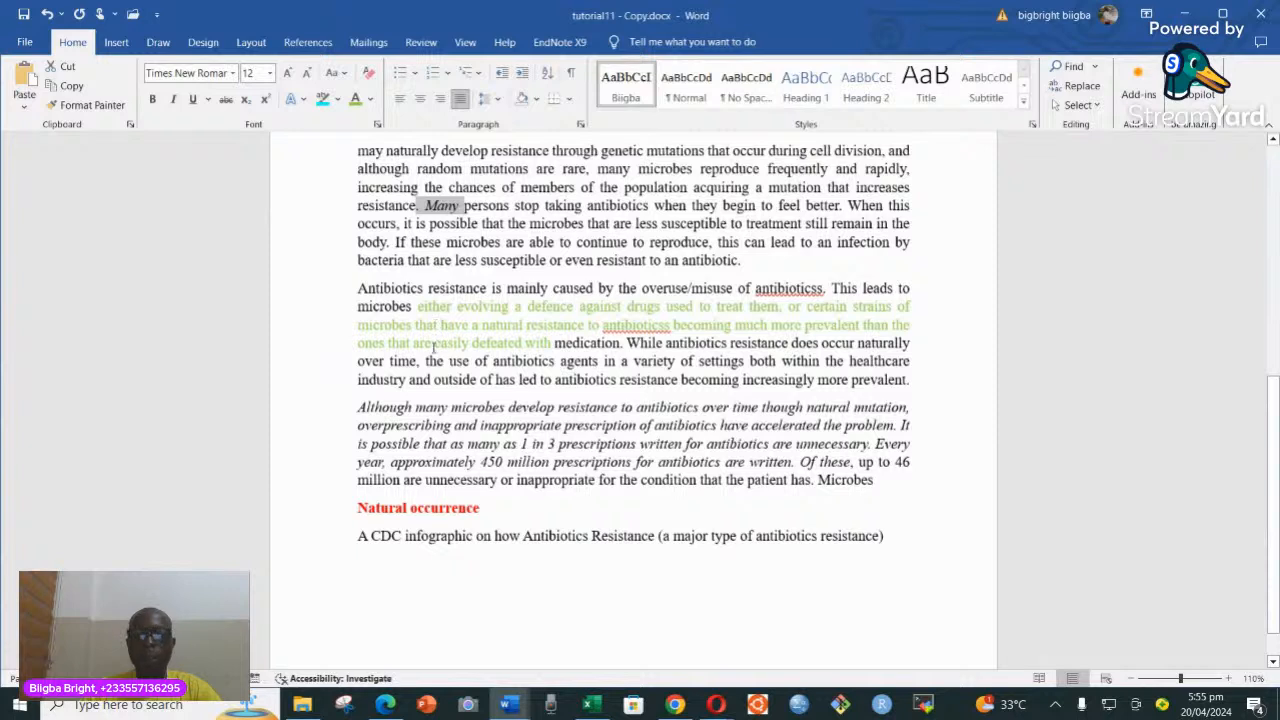
pyautogui.click(1095, 105)
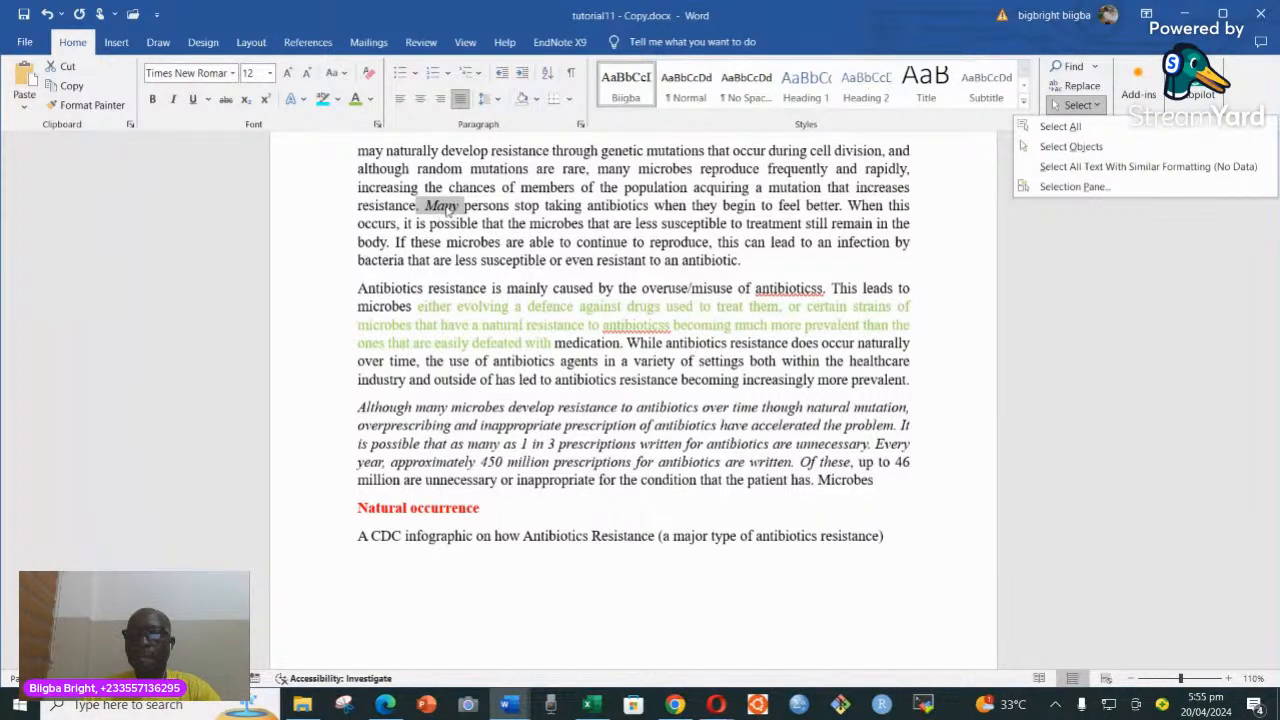
pyautogui.click(1072, 167)
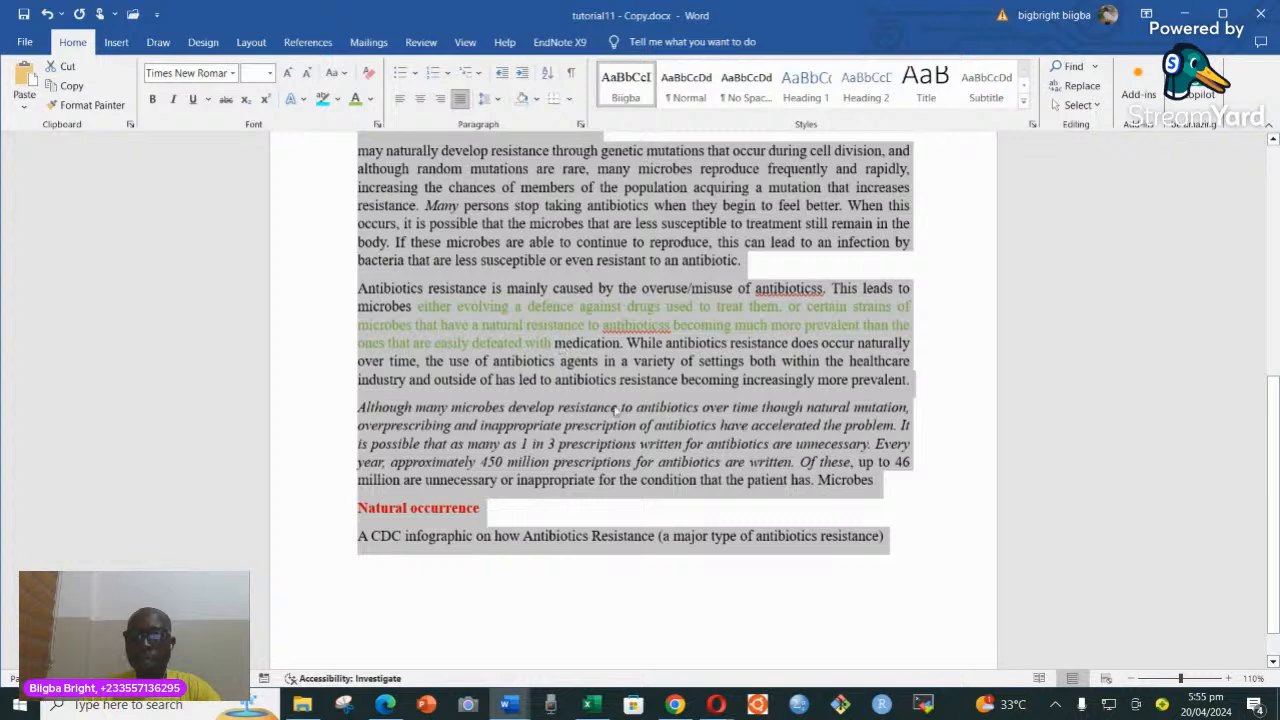
pyautogui.scroll(7, 563, 437)
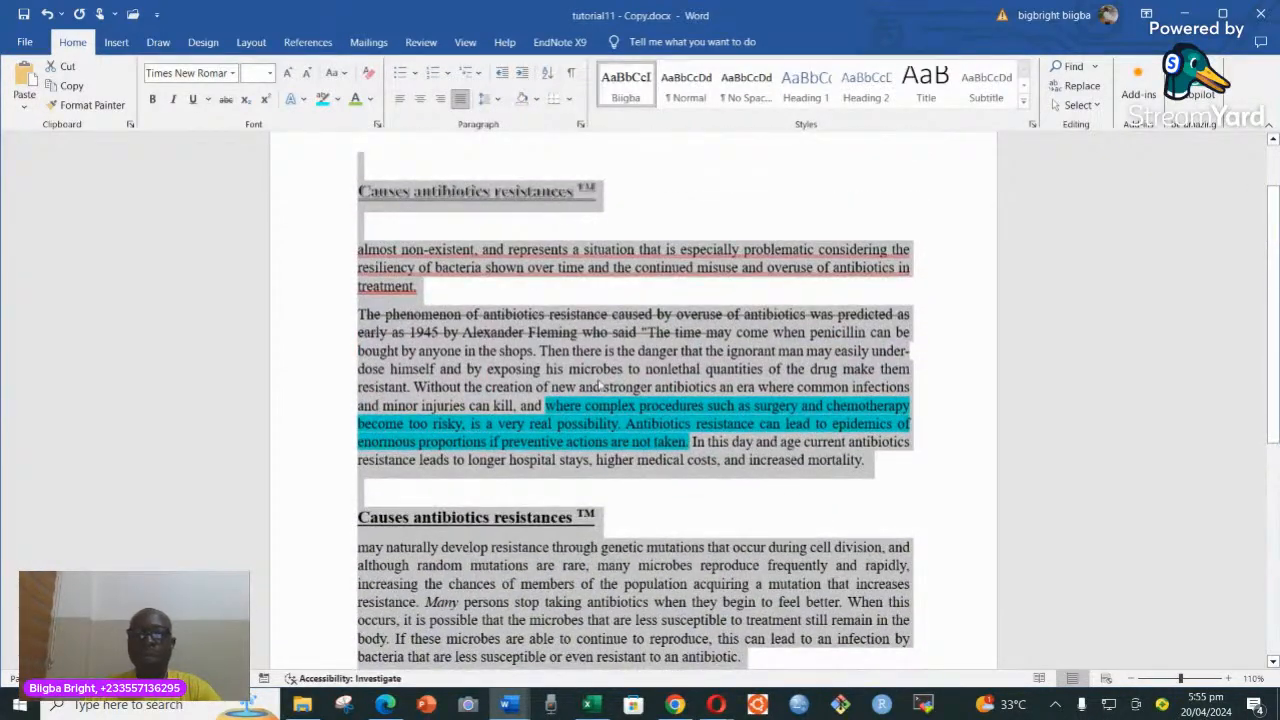
pyautogui.click(619, 378)
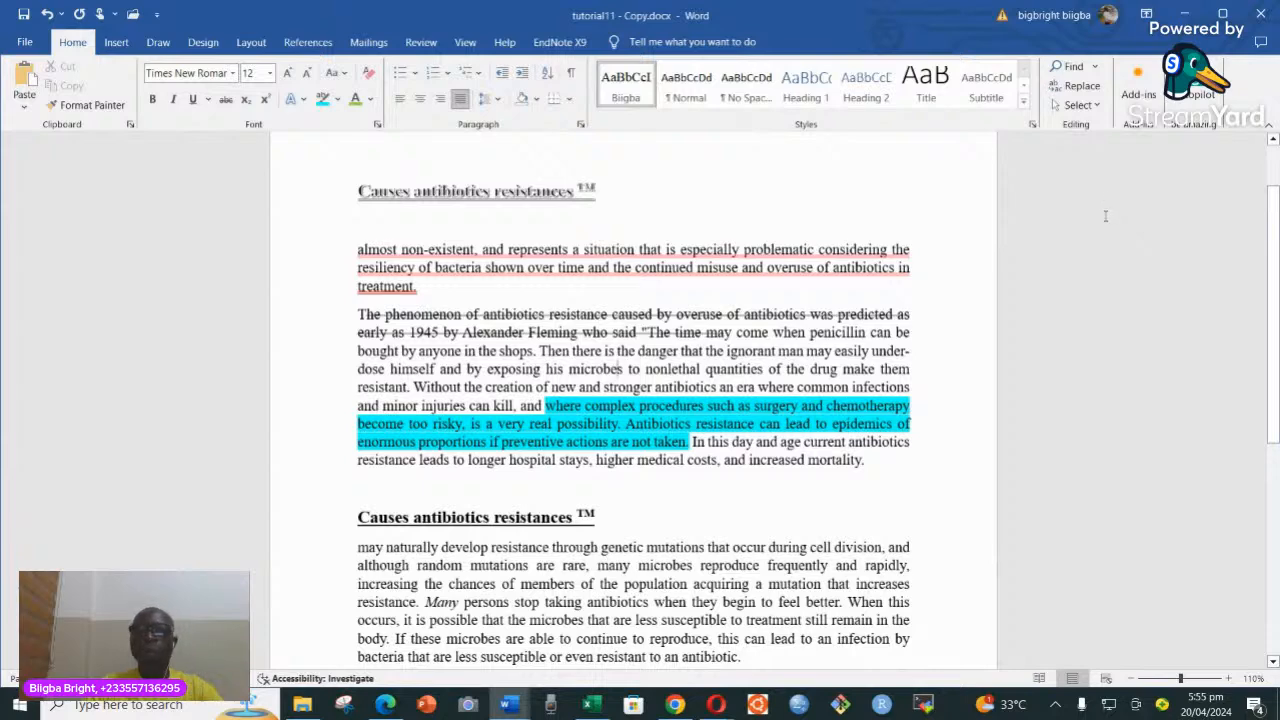
# - Look over the built-in cover page designs and leave the gallery without choosing one
pyautogui.click(116, 42)
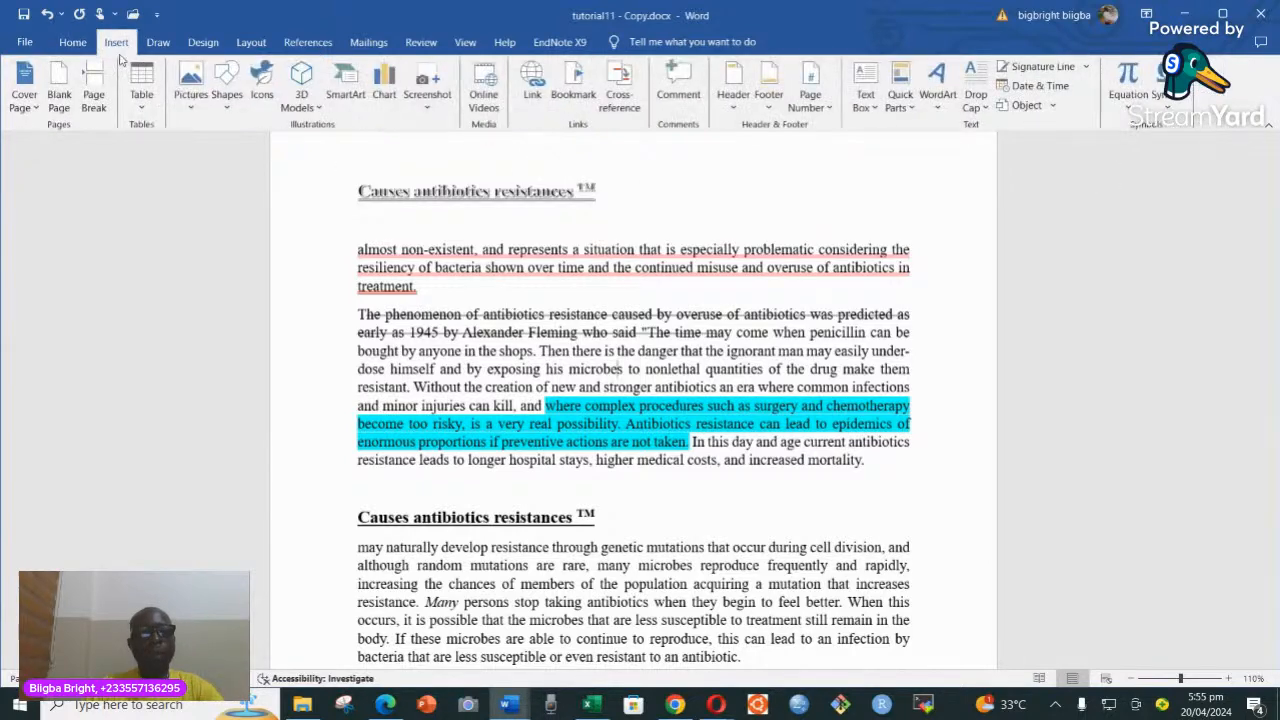
pyautogui.click(35, 107)
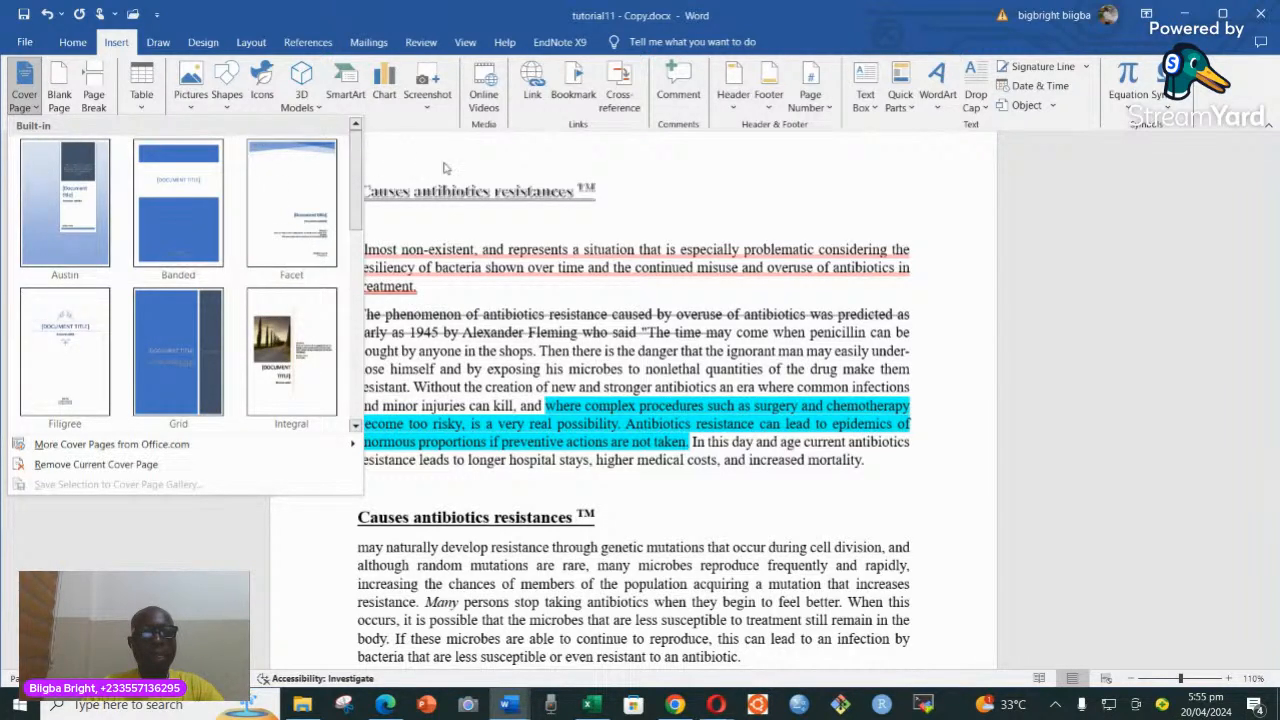
pyautogui.click(10, 90)
# - Add an empty line after the paragraph ending "resistant to an antibiotic." under the second "Causes antibiotics resistances" heading
pyautogui.scroll(-3, 735, 463)
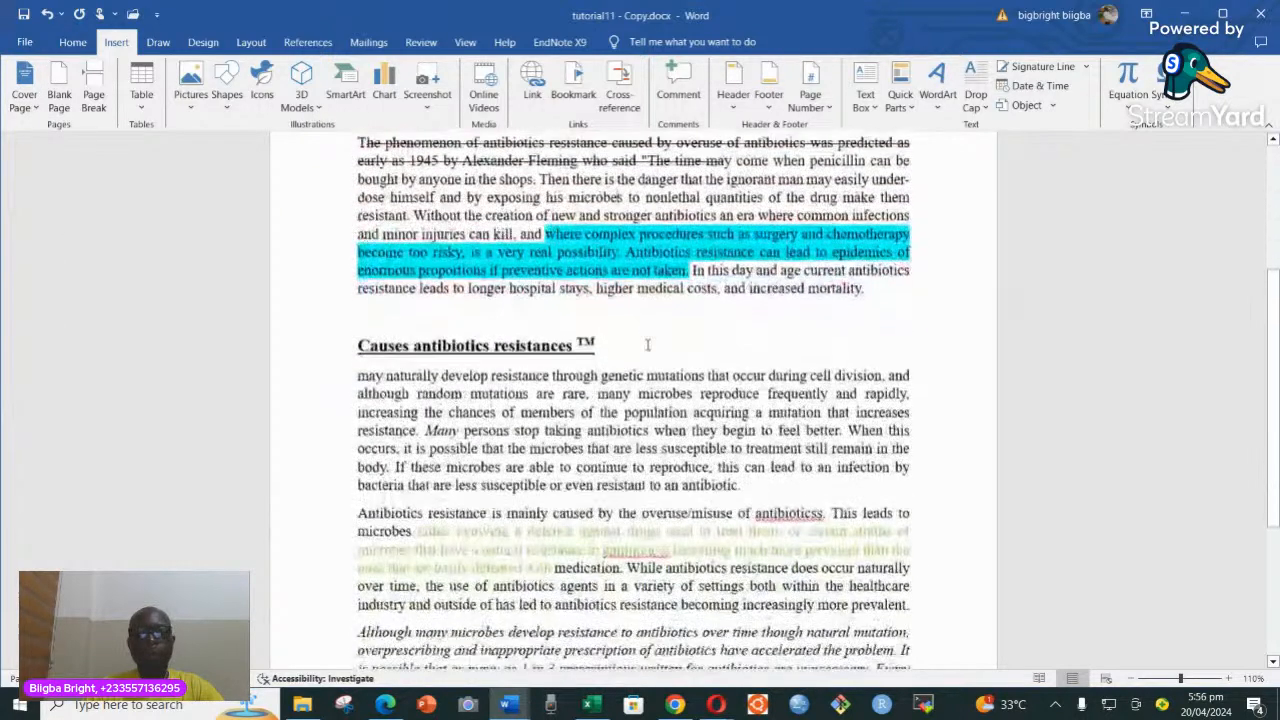
pyautogui.scroll(-2, 735, 463)
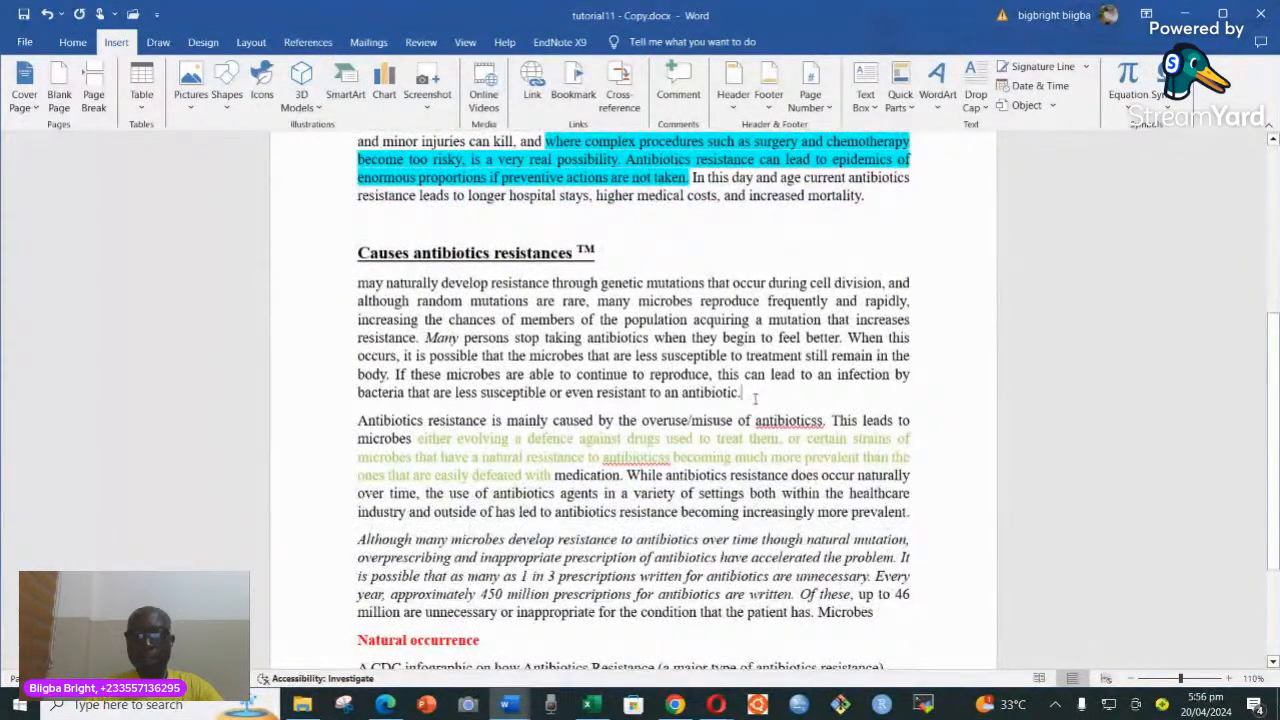
pyautogui.moveTo(529, 383); pyautogui.dragTo(742, 393)
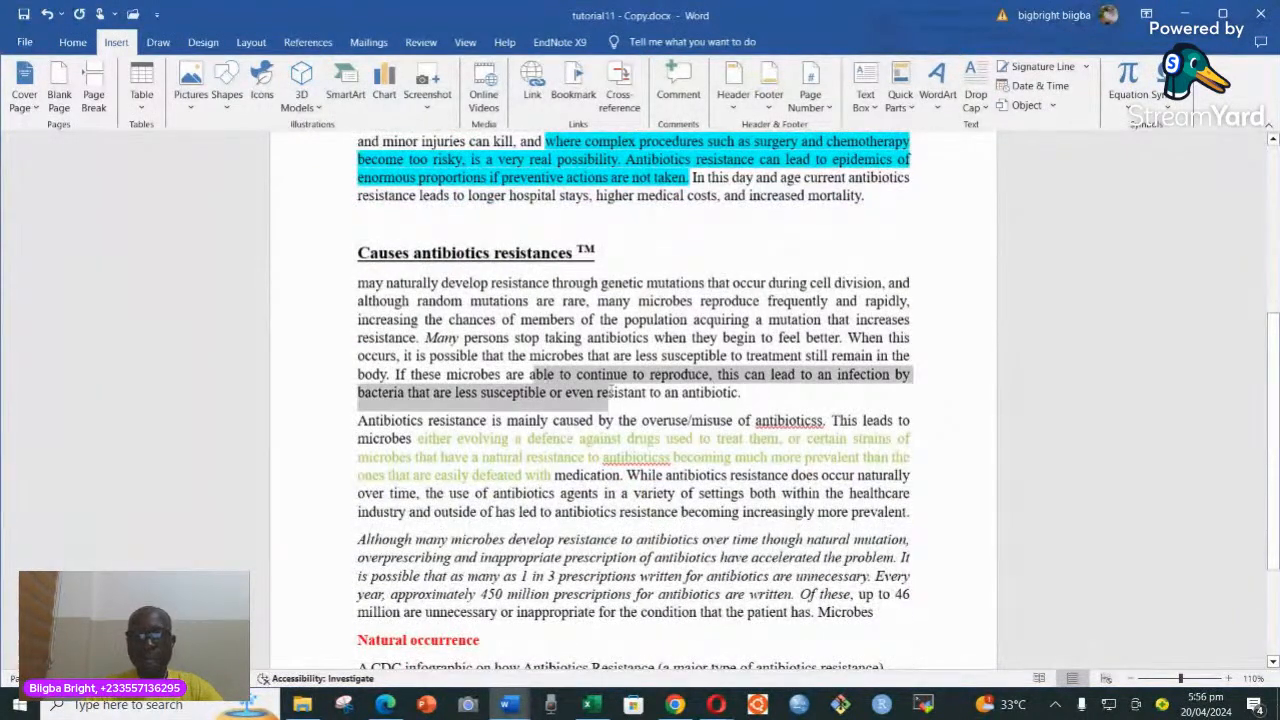
pyautogui.click(761, 400)
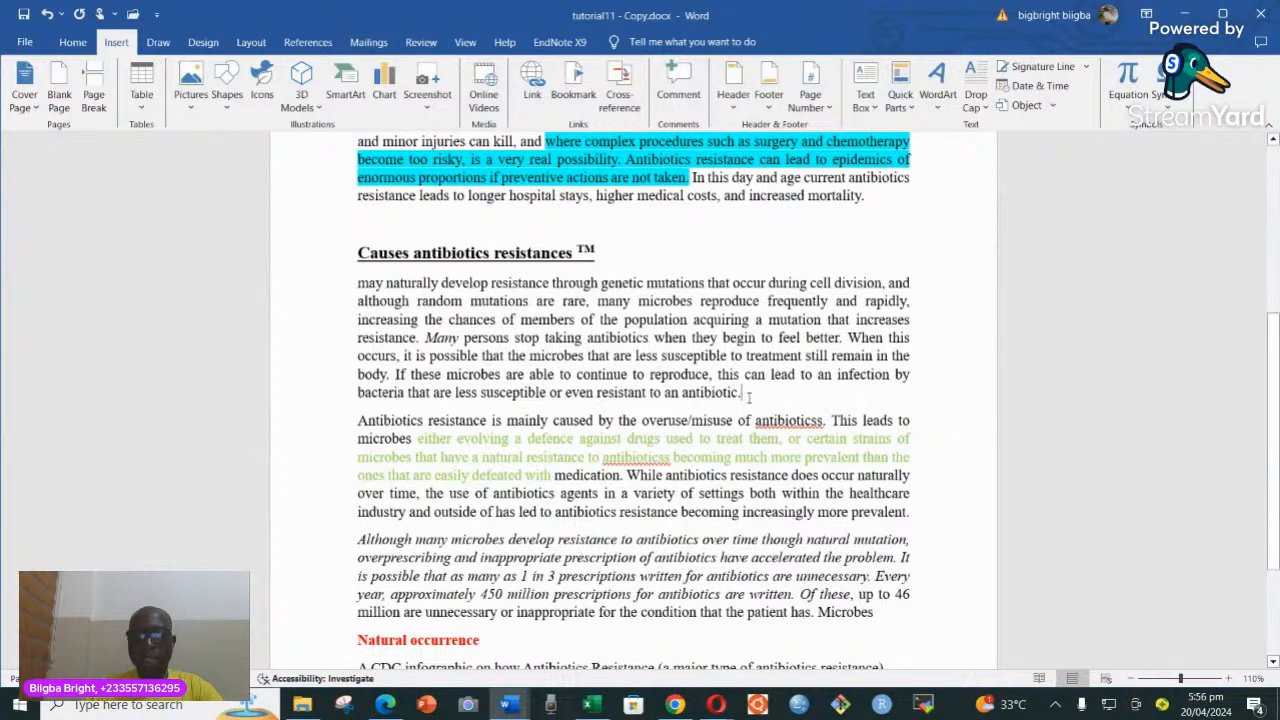
pyautogui.press('Return')
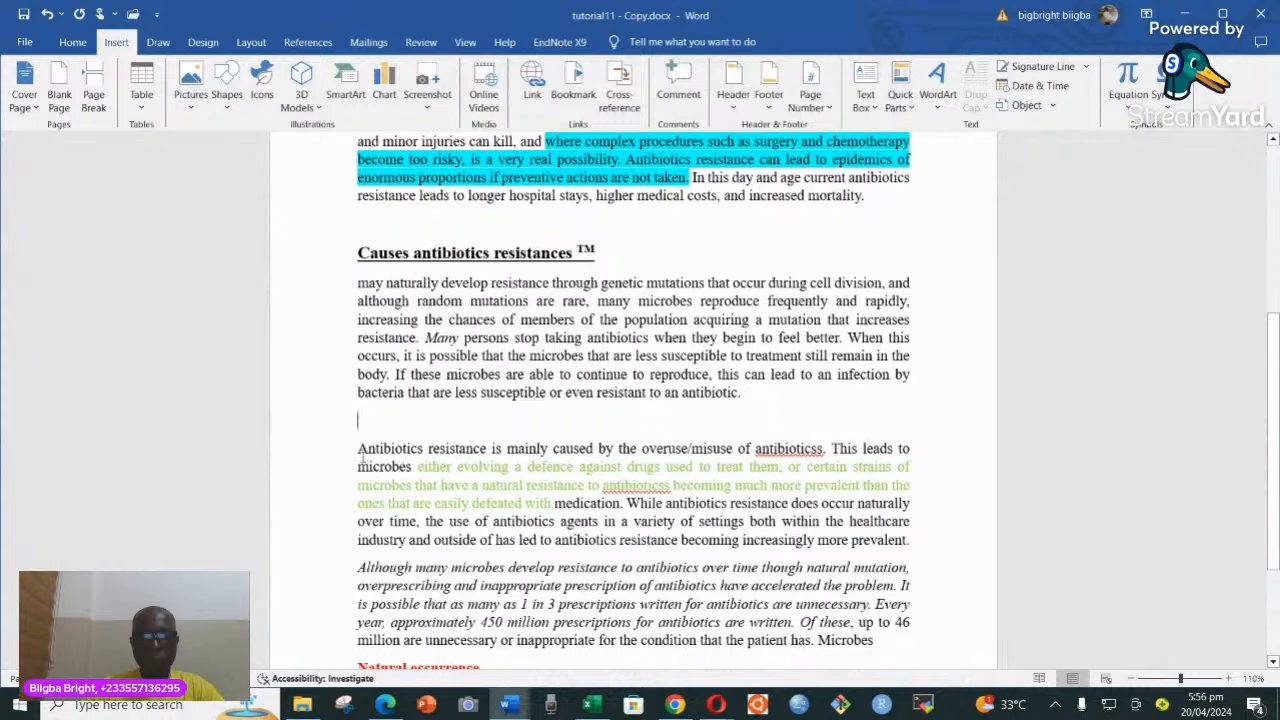
# - Insert a blank page at the empty line before "Antibiotics resistance is mainly caused" and check how the text is separated
pyautogui.moveTo(362, 452); pyautogui.dragTo(474, 521)
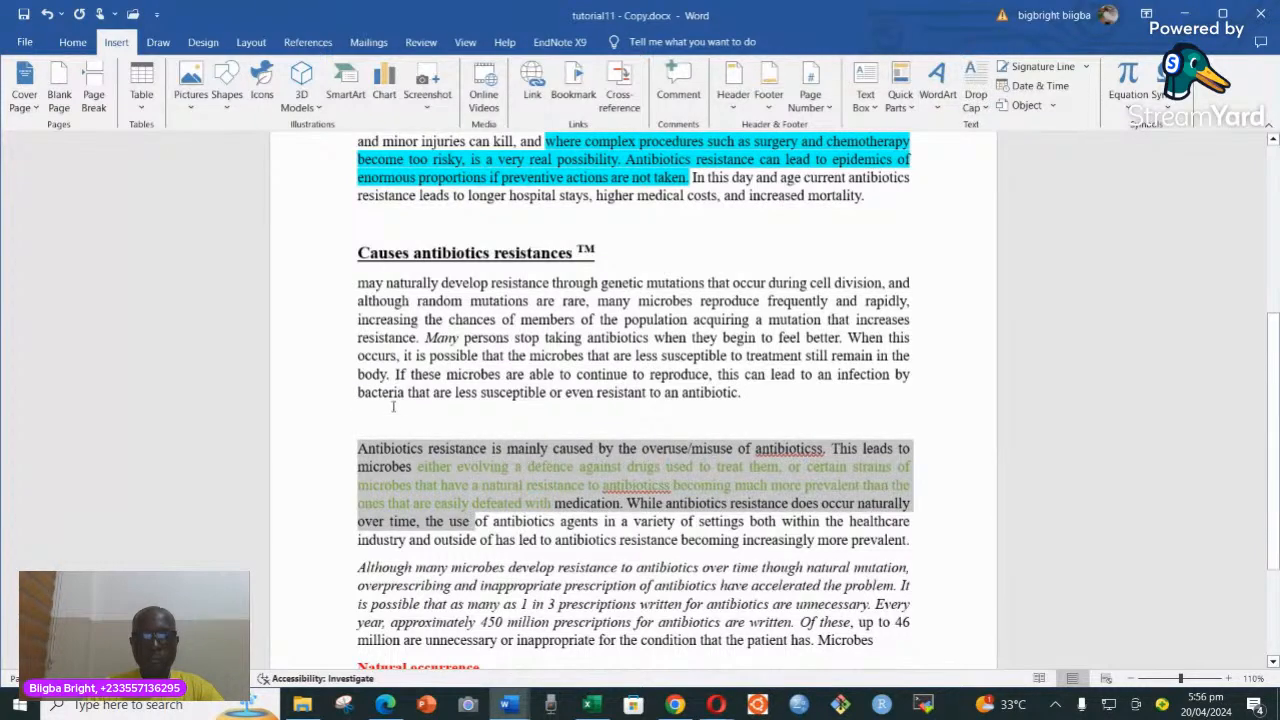
pyautogui.moveTo(343, 393); pyautogui.dragTo(690, 375)
pyautogui.click(643, 432)
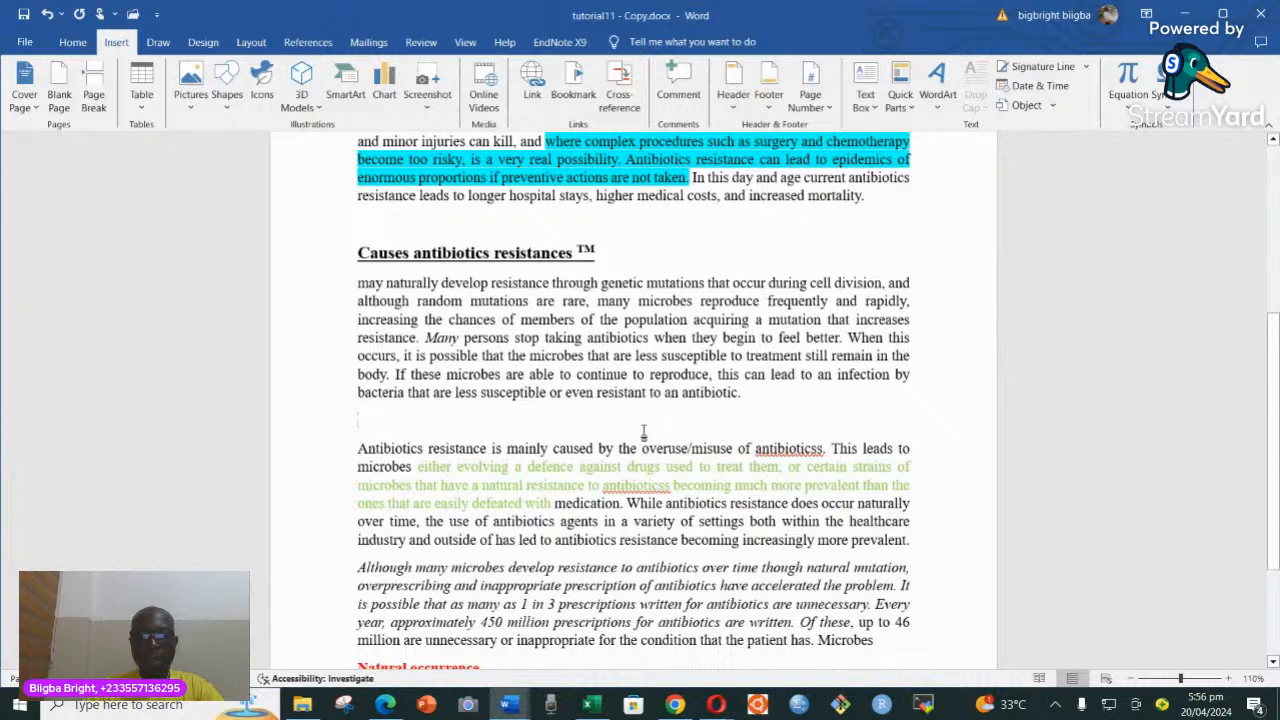
pyautogui.click(58, 100)
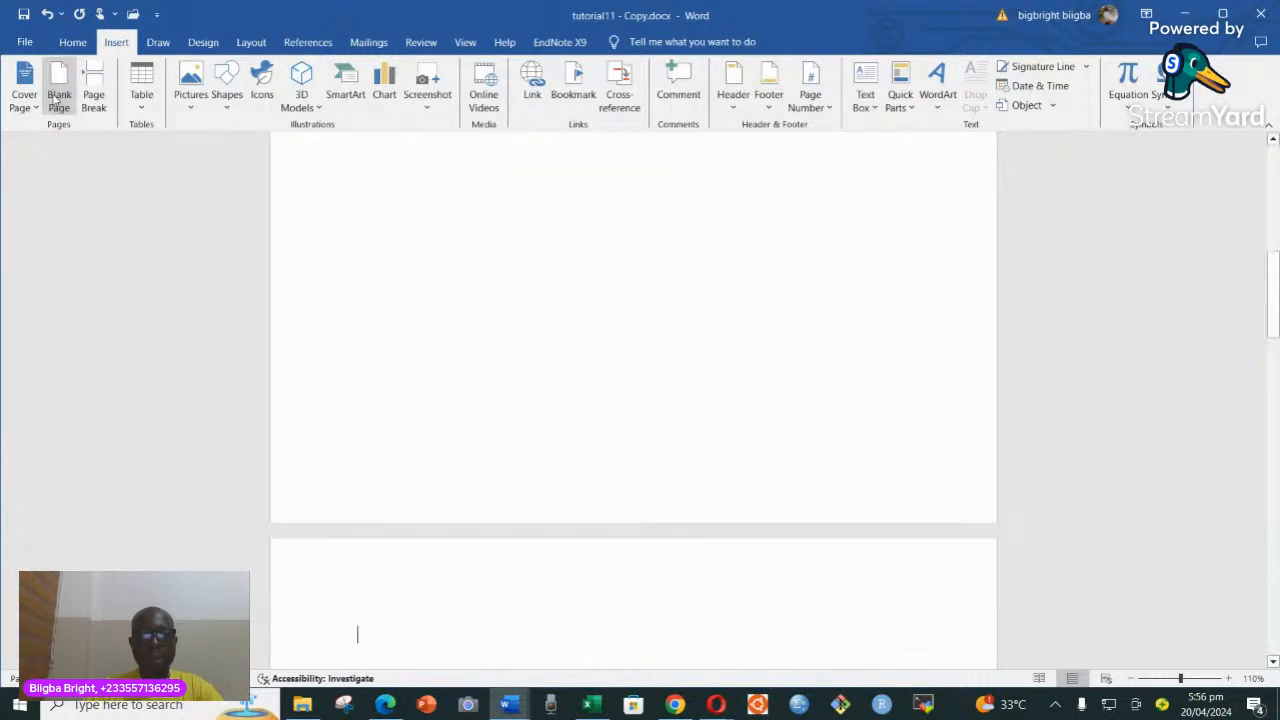
pyautogui.scroll(5, 648, 570)
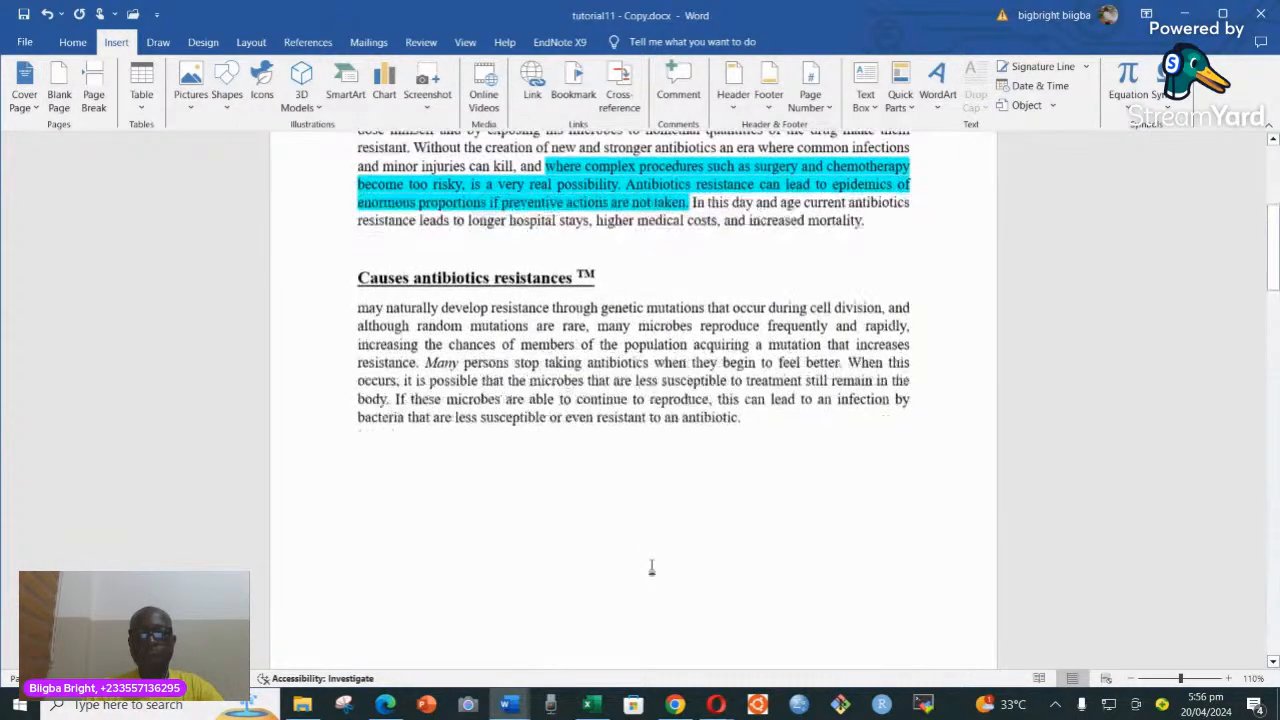
pyautogui.scroll(-10, 651, 567)
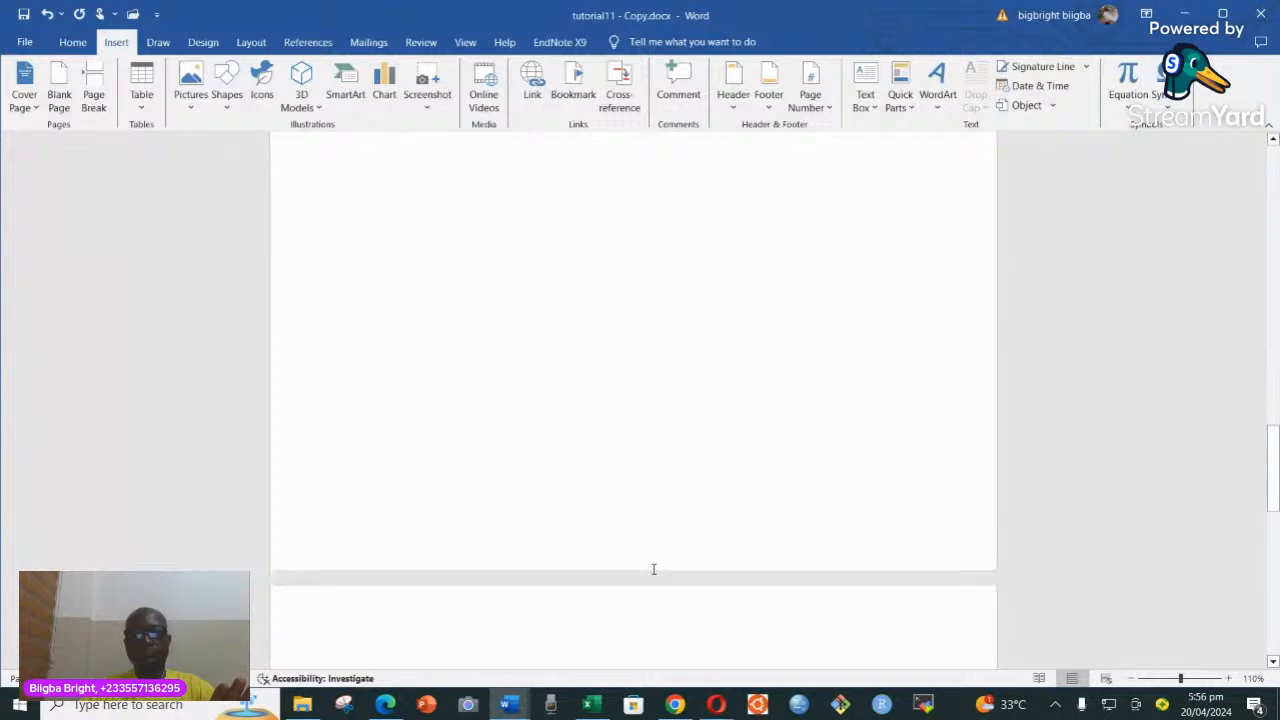
pyautogui.scroll(-4, 654, 569)
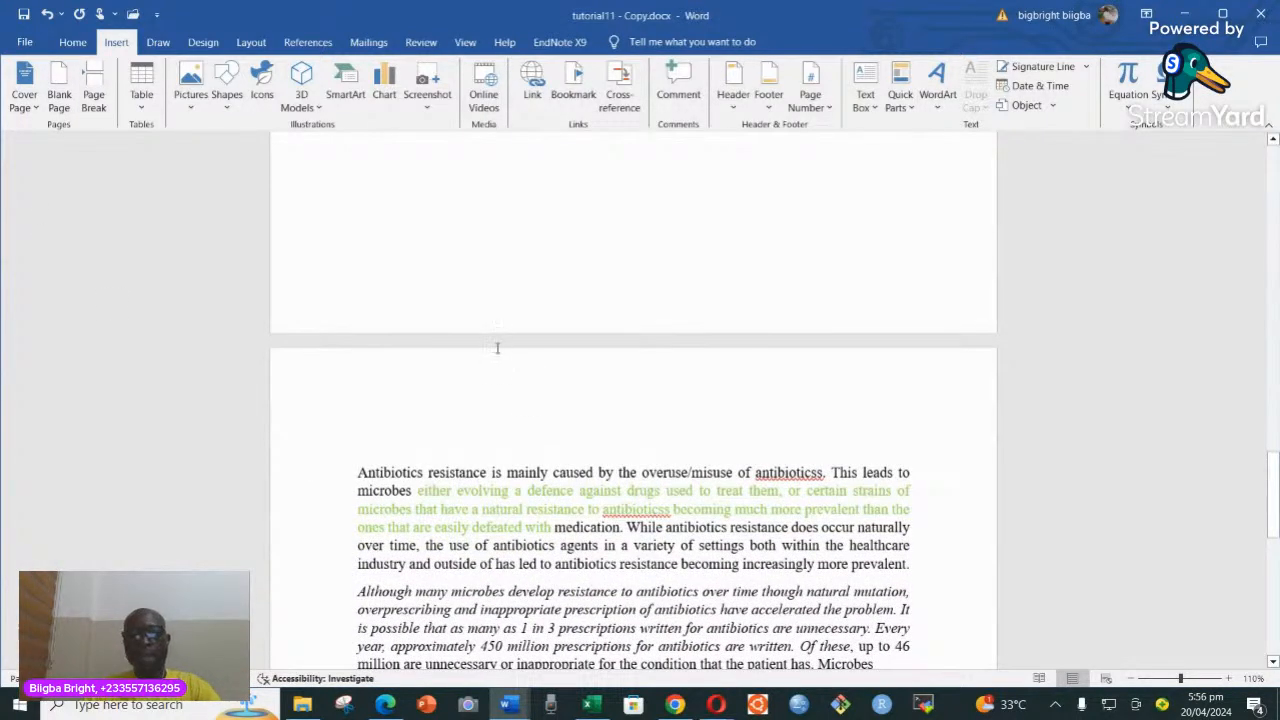
# - Look through the table insertion options, including the Quick Tables gallery, without inserting a table
pyautogui.click(146, 108)
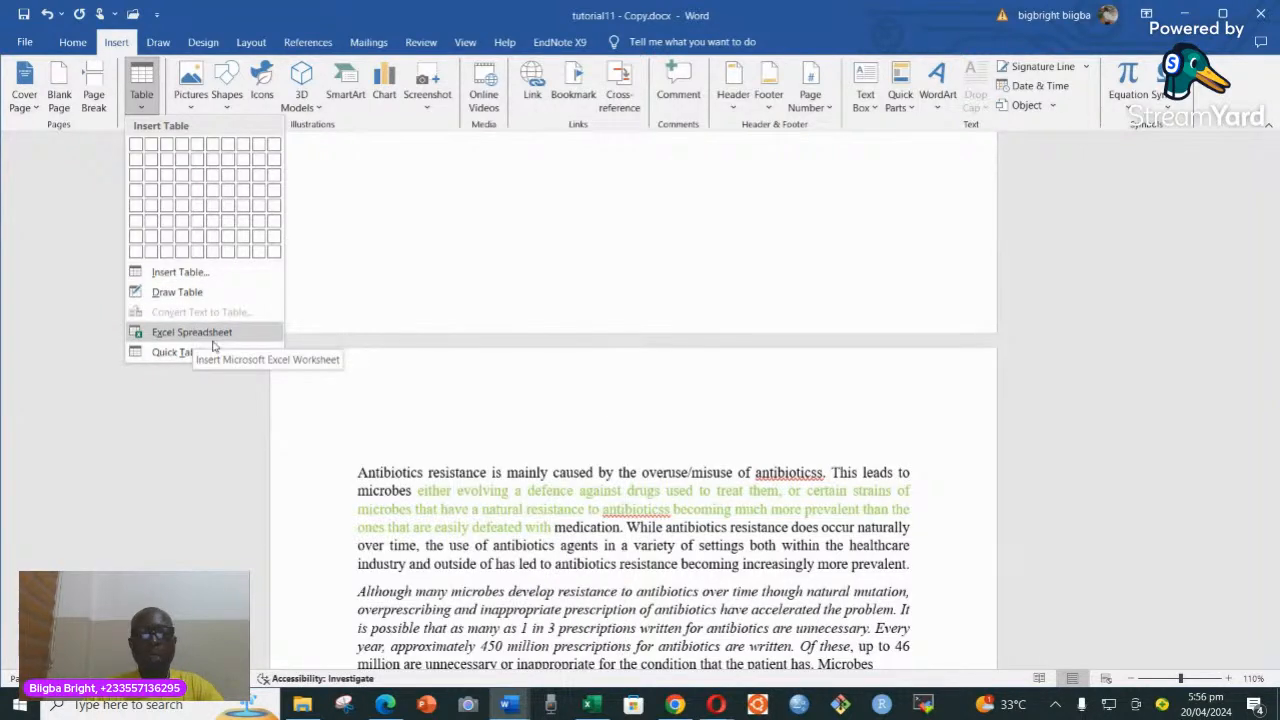
pyautogui.moveTo(197, 364)
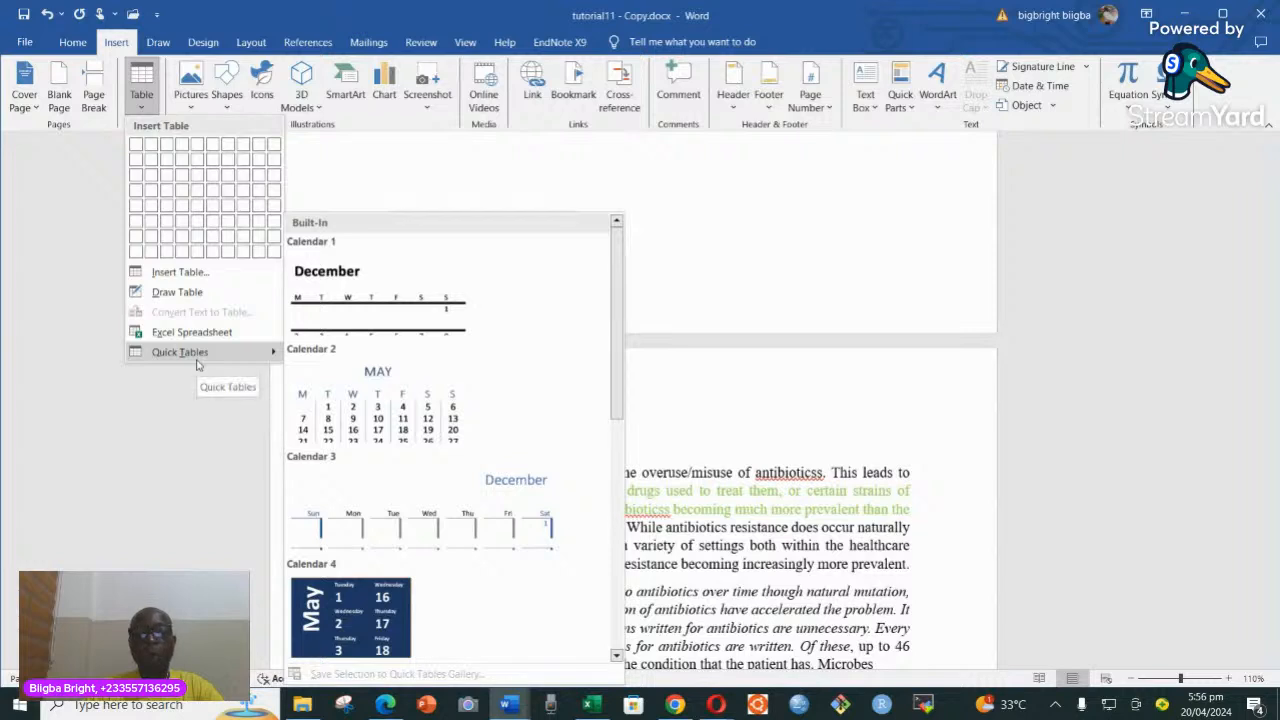
pyautogui.click(368, 160)
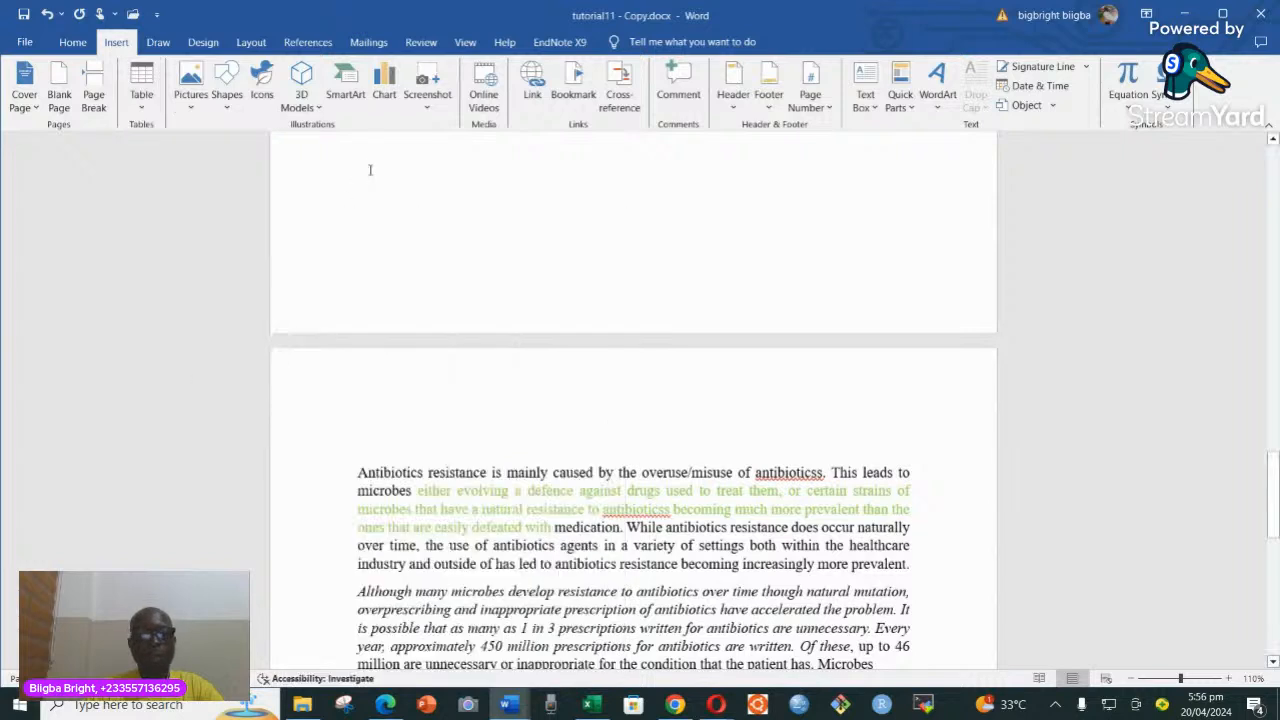
# - Insert the picture Capture.PNG from this device's Pictures folder on the blank page
pyautogui.click(188, 100)
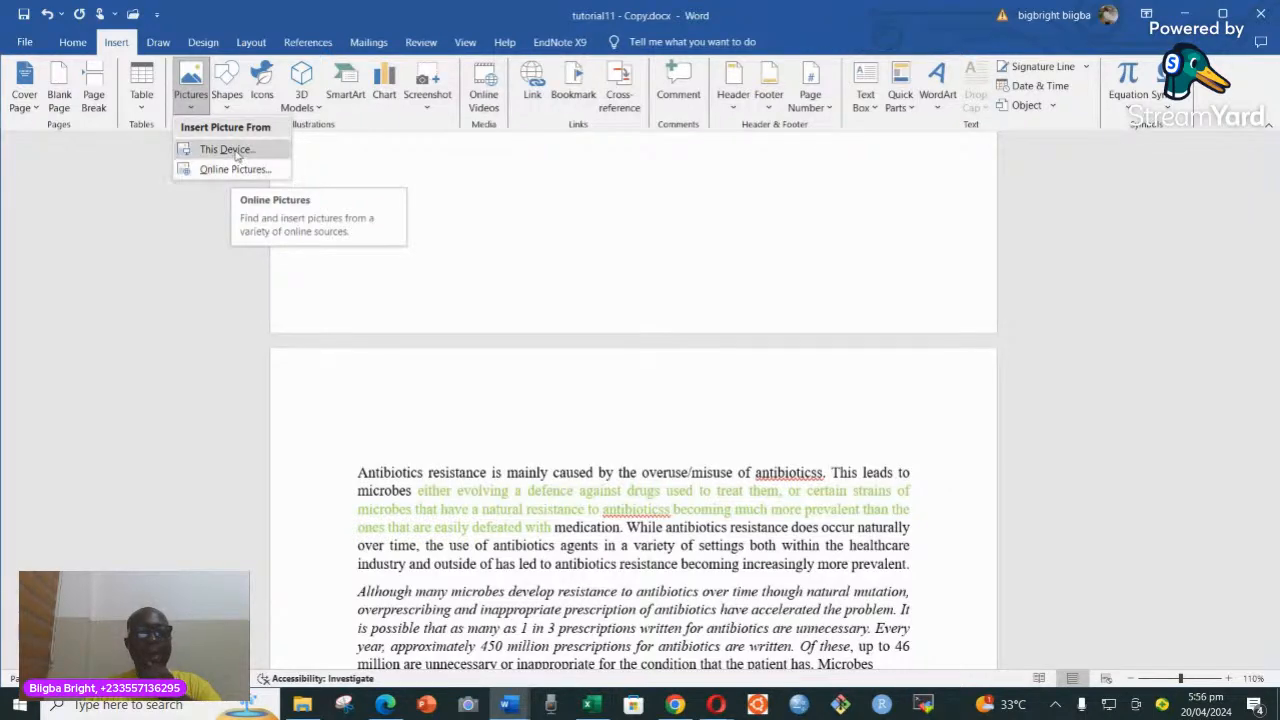
pyautogui.click(237, 151)
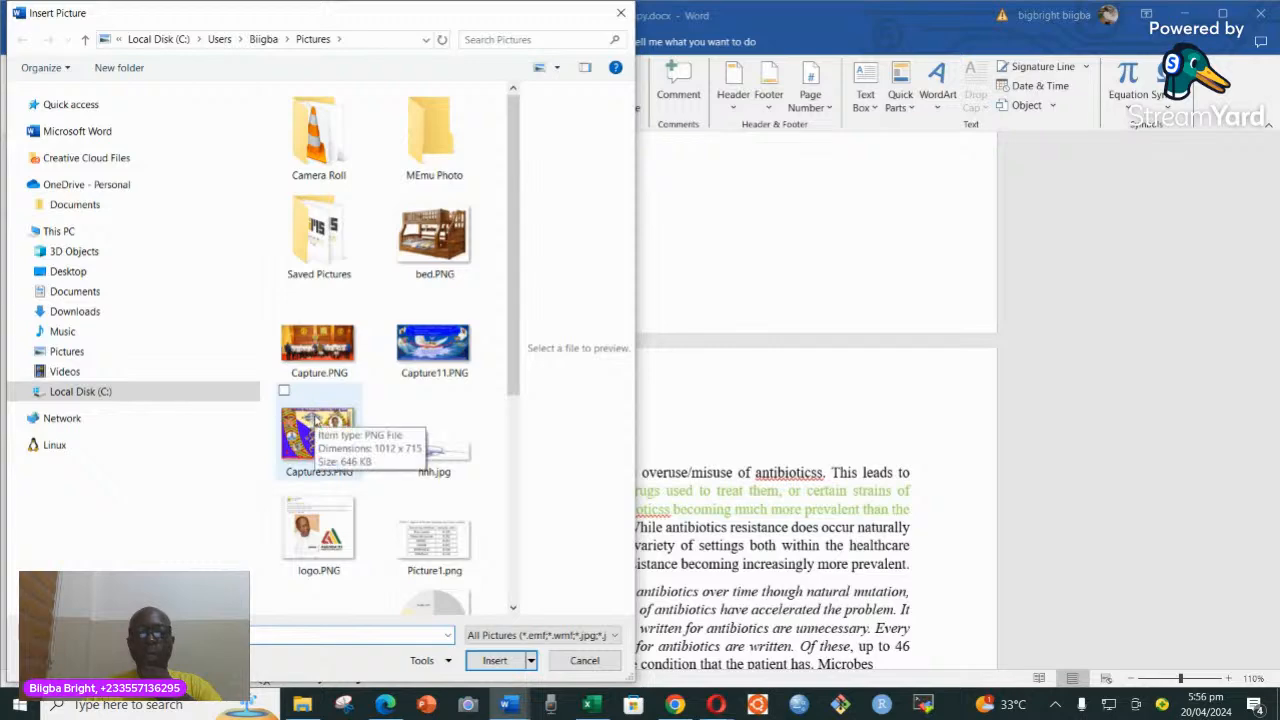
pyautogui.click(320, 350)
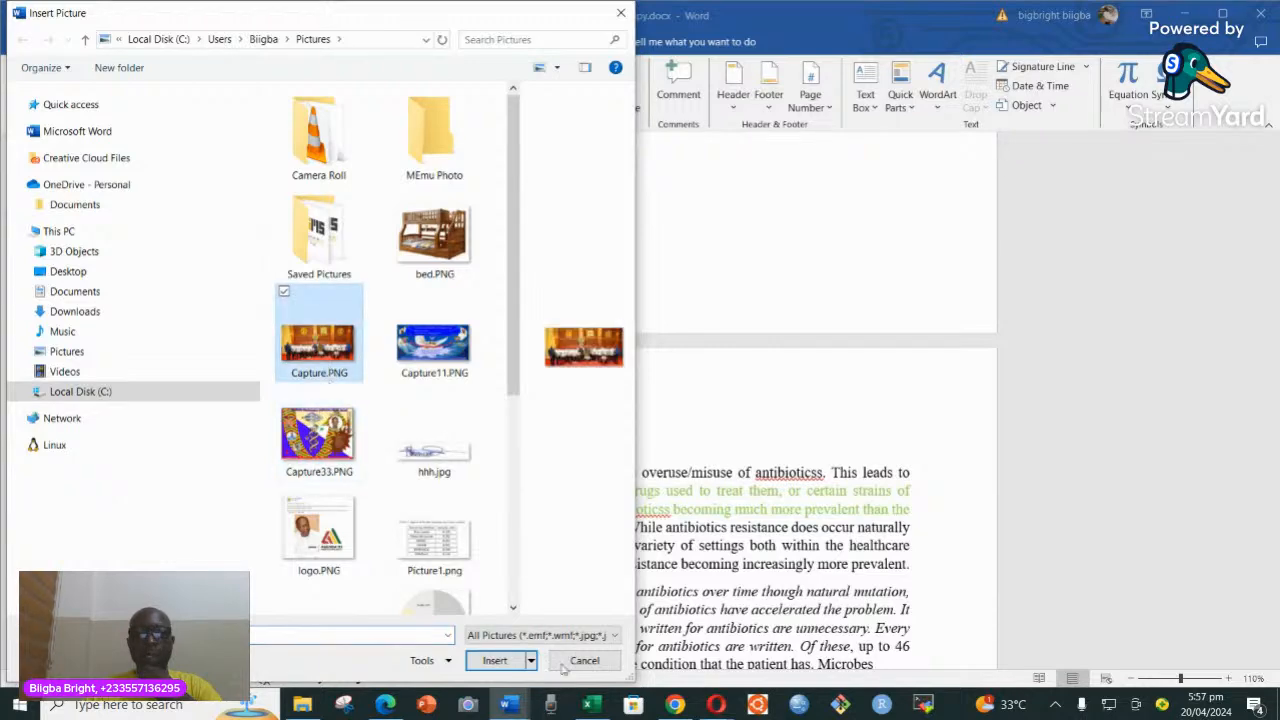
pyautogui.click(495, 661)
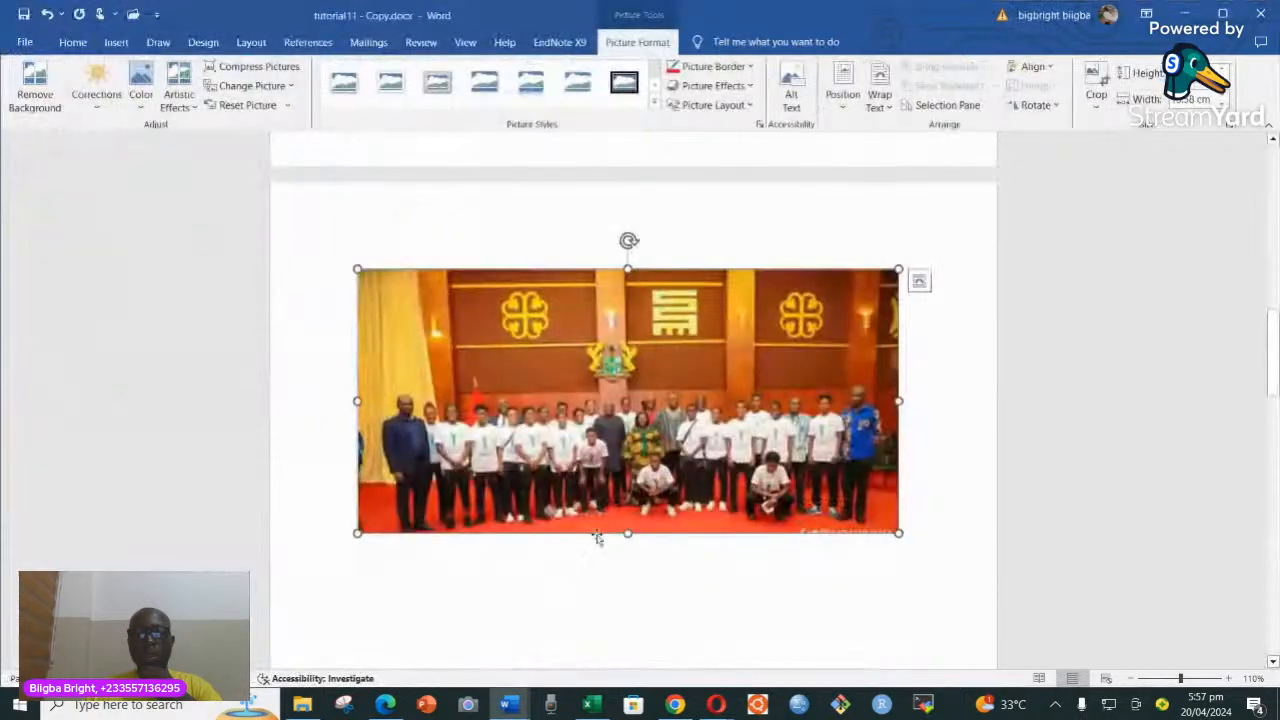
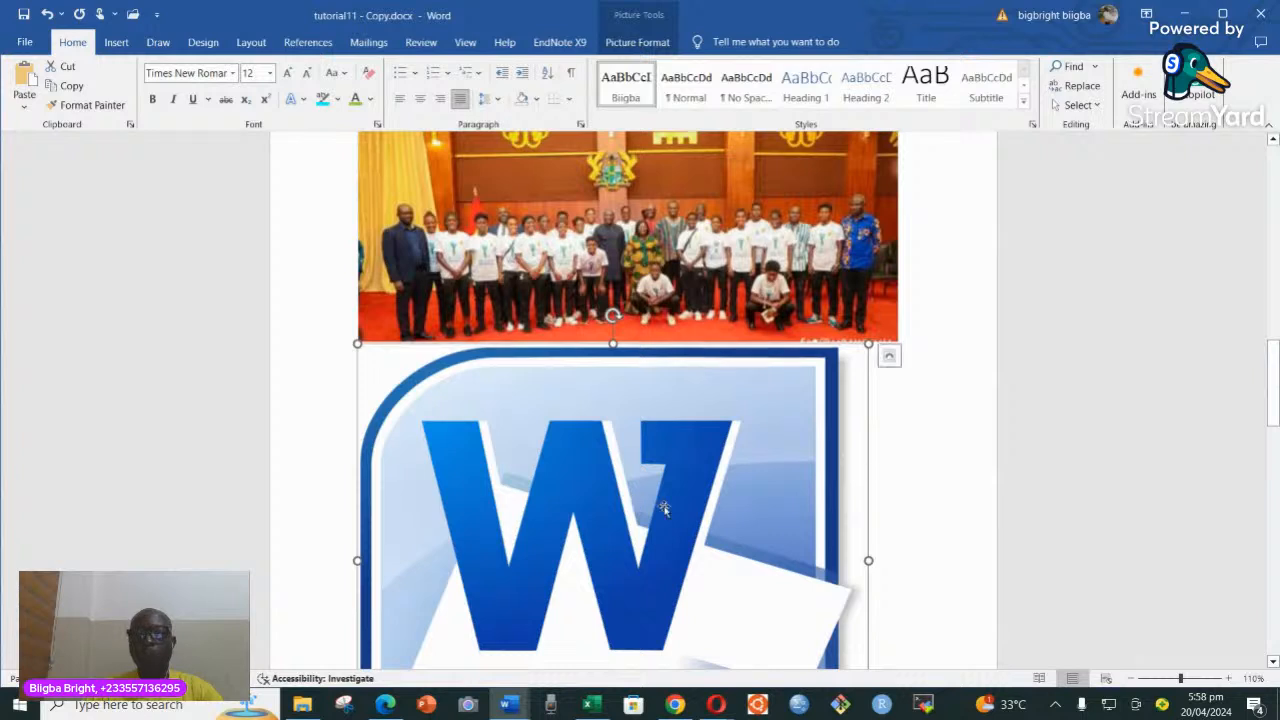
# - Shrink the Word logo and the group photo to about the same width and centre both pictures on the page
pyautogui.moveTo(868, 343); pyautogui.dragTo(771, 484)
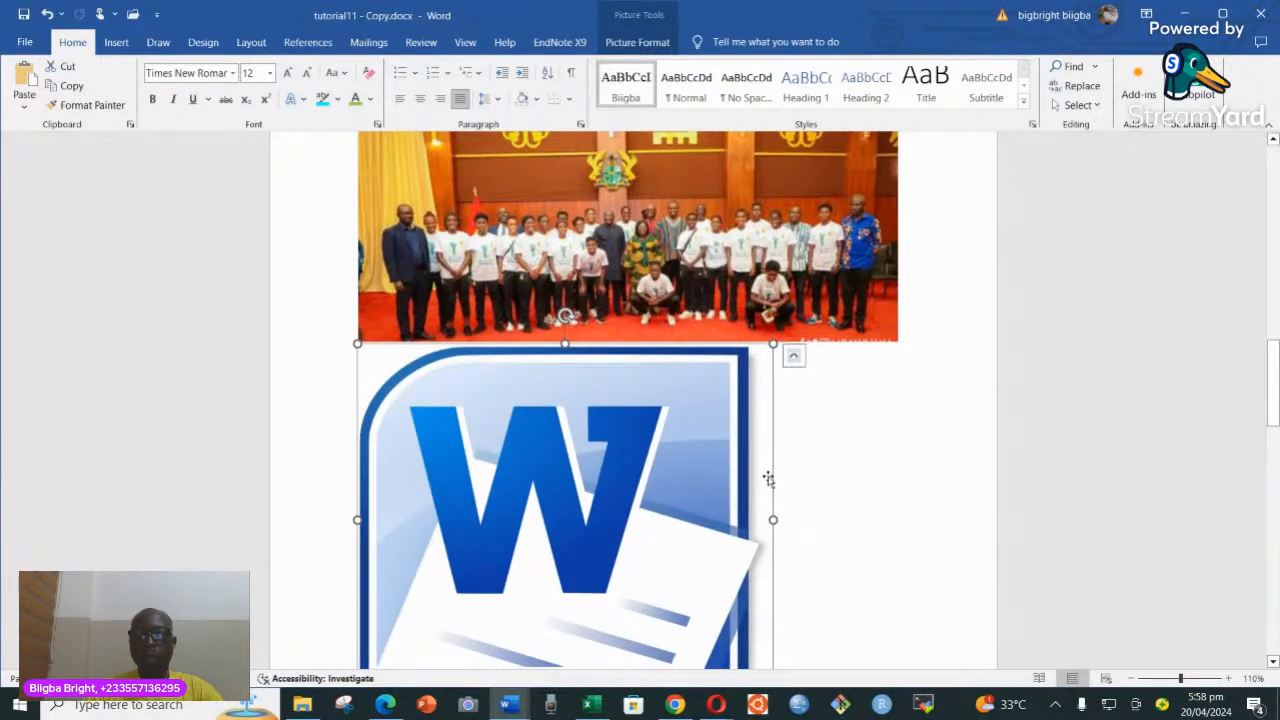
pyautogui.click(420, 99)
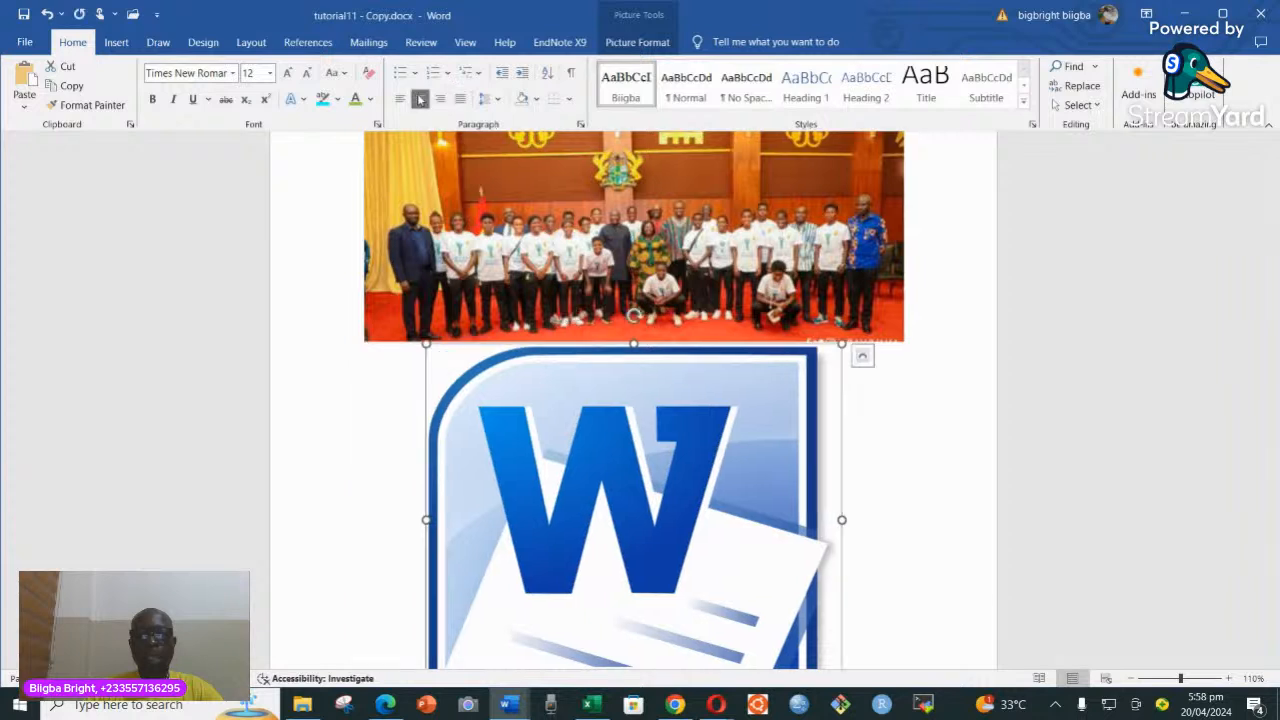
pyautogui.click(779, 262)
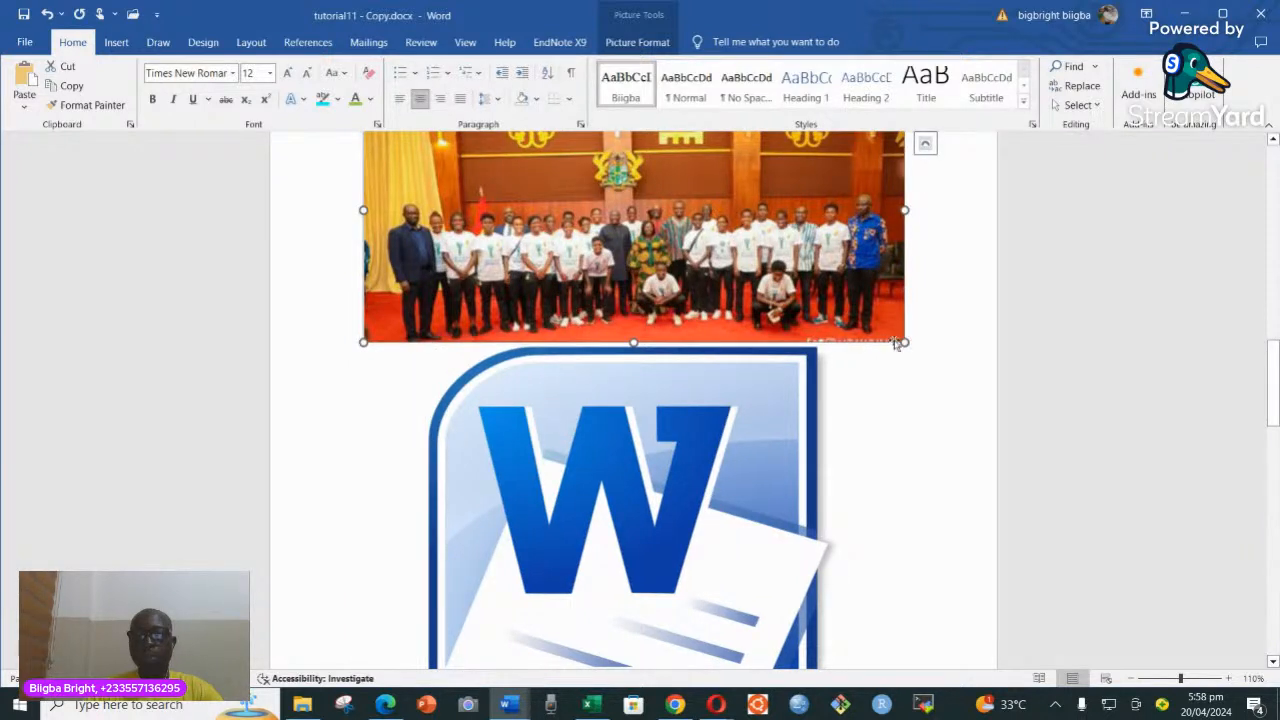
pyautogui.moveTo(905, 342); pyautogui.dragTo(771, 277)
pyautogui.scroll(3, 750, 325)
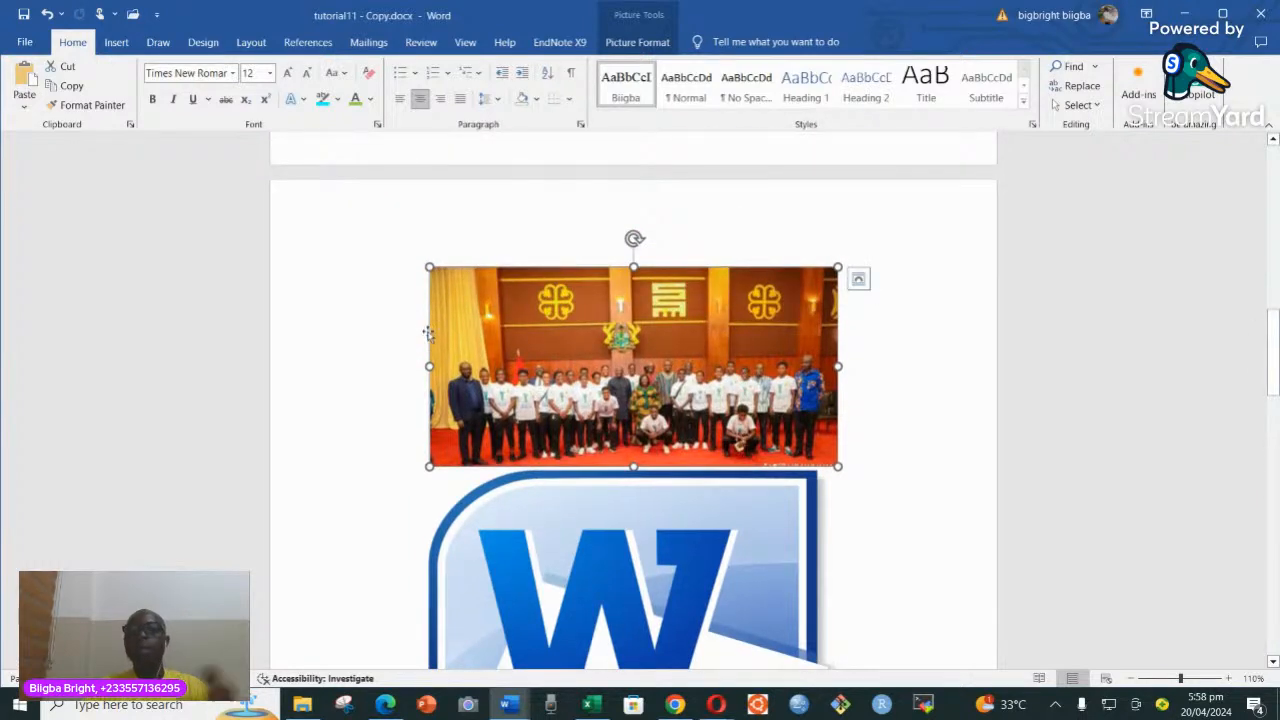
# - Browse the icon library, including the Landscape, Location and Medical categories, and close it without inserting an icon
pyautogui.click(117, 42)
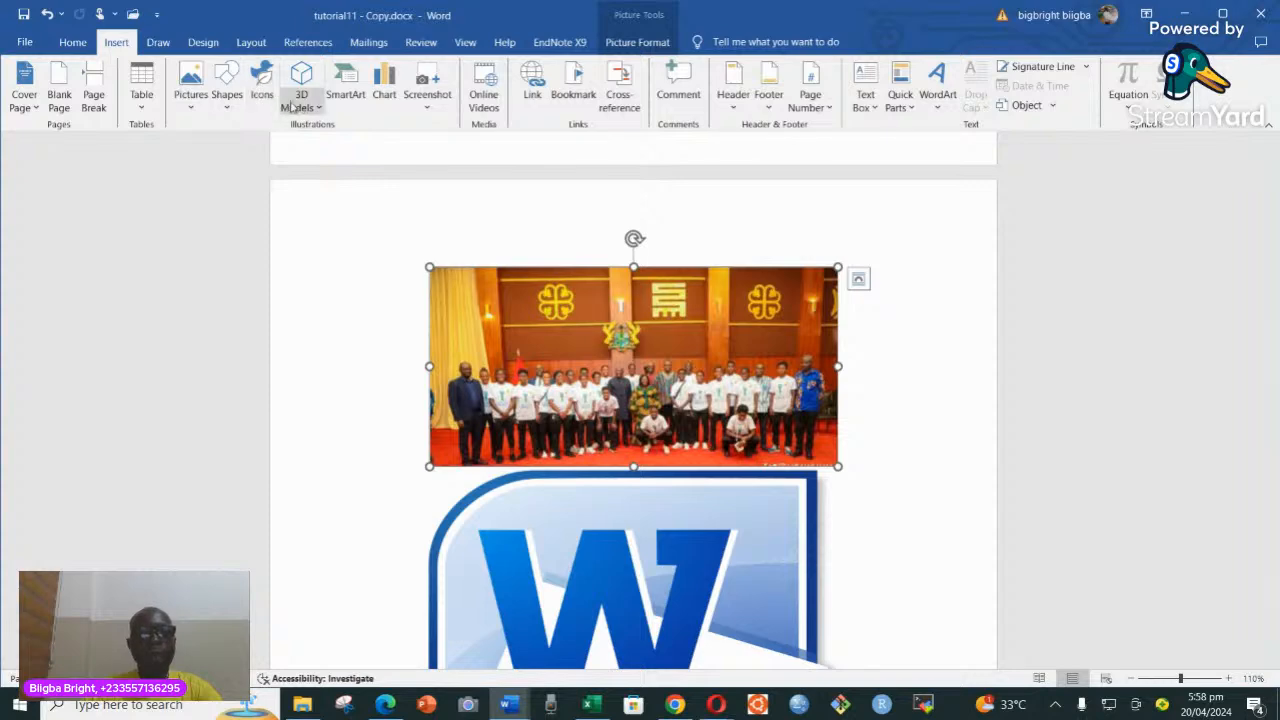
pyautogui.click(262, 88)
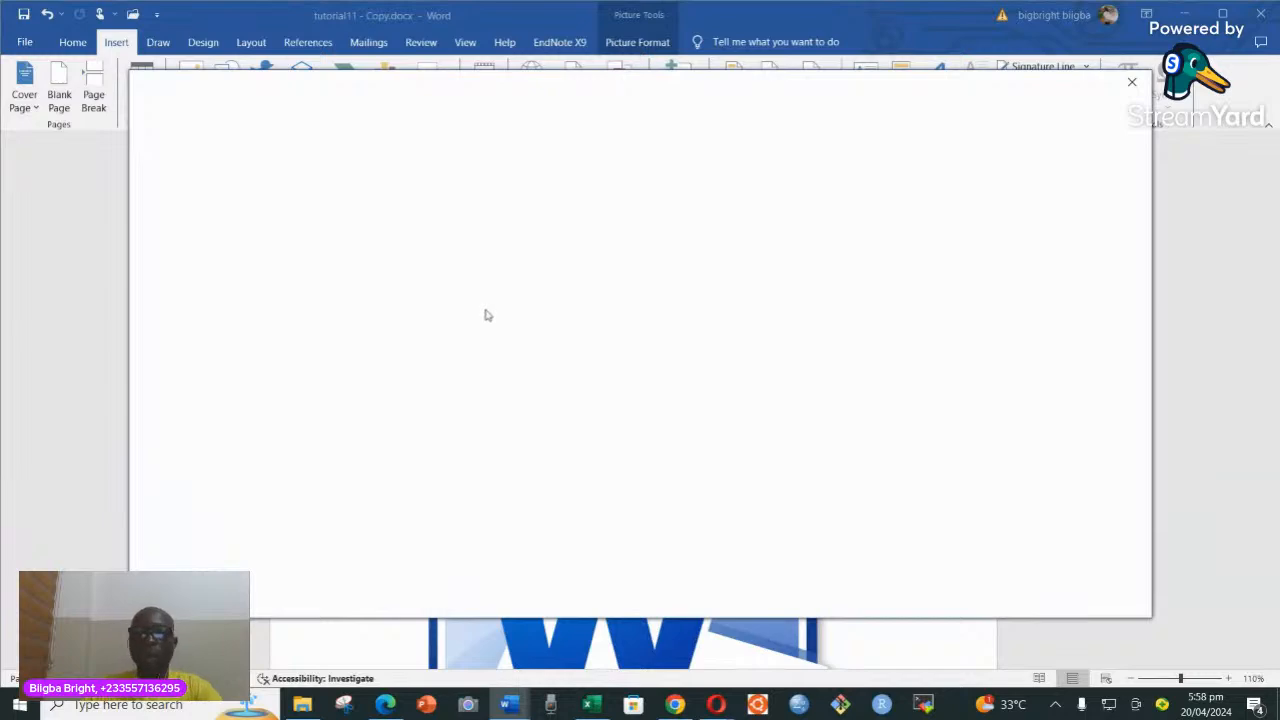
pyautogui.scroll(-15, 857, 363)
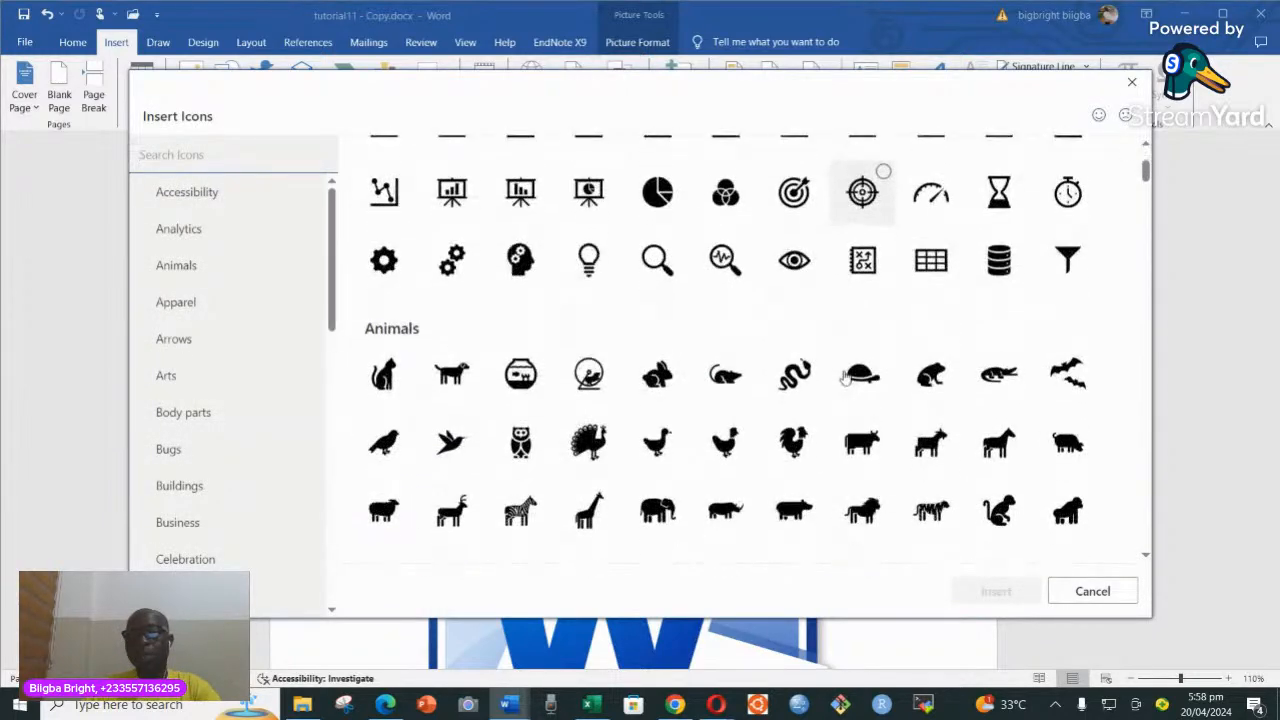
pyautogui.scroll(-5, 845, 380)
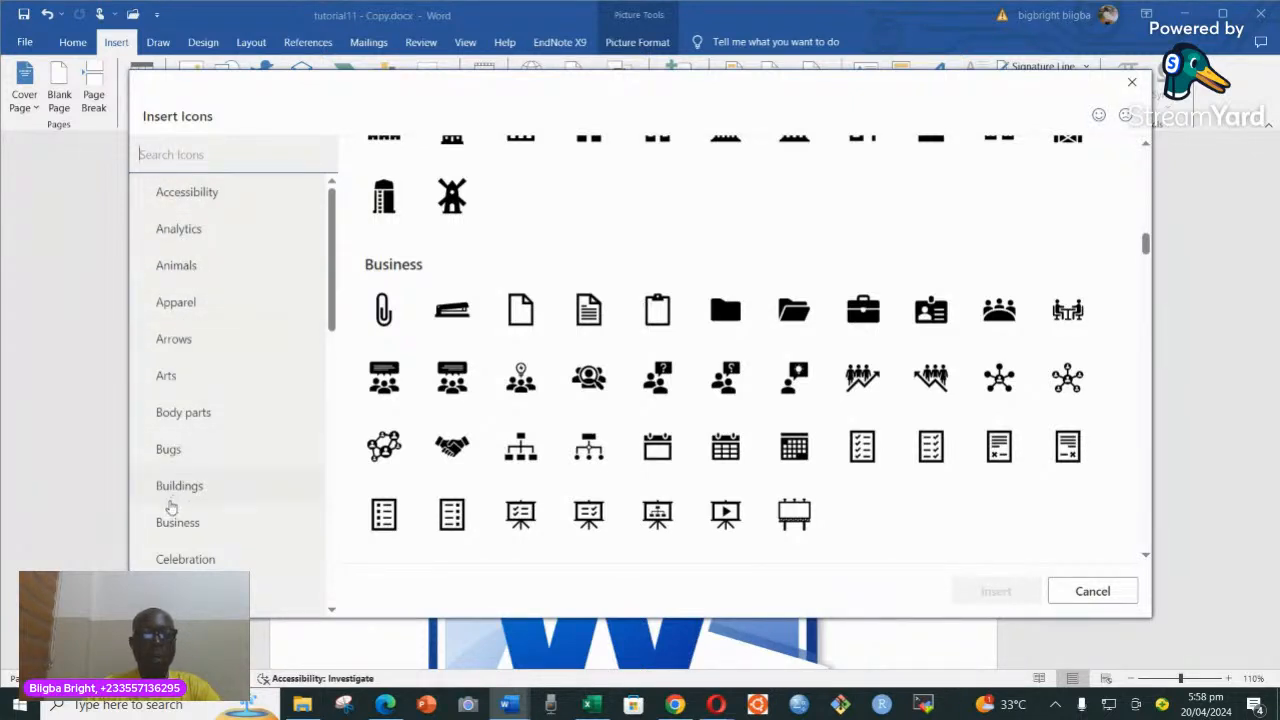
pyautogui.scroll(-2, 195, 440)
pyautogui.scroll(-3, 195, 420)
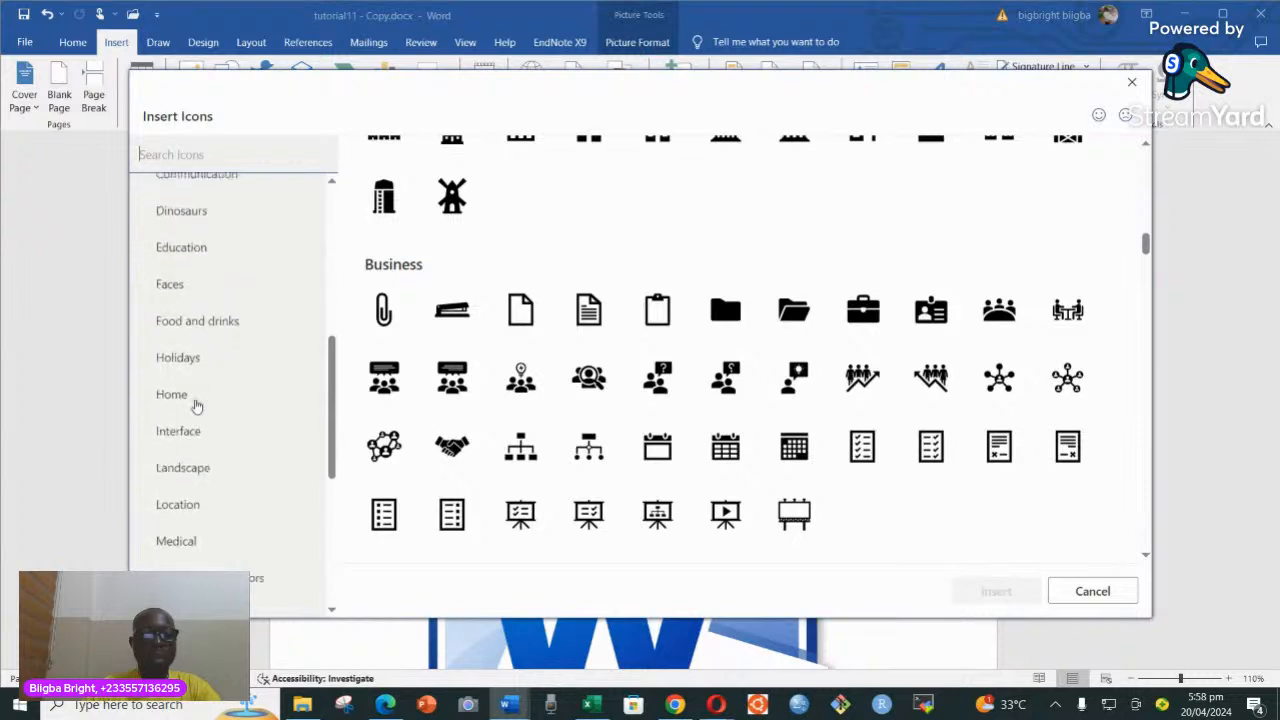
pyautogui.click(186, 462)
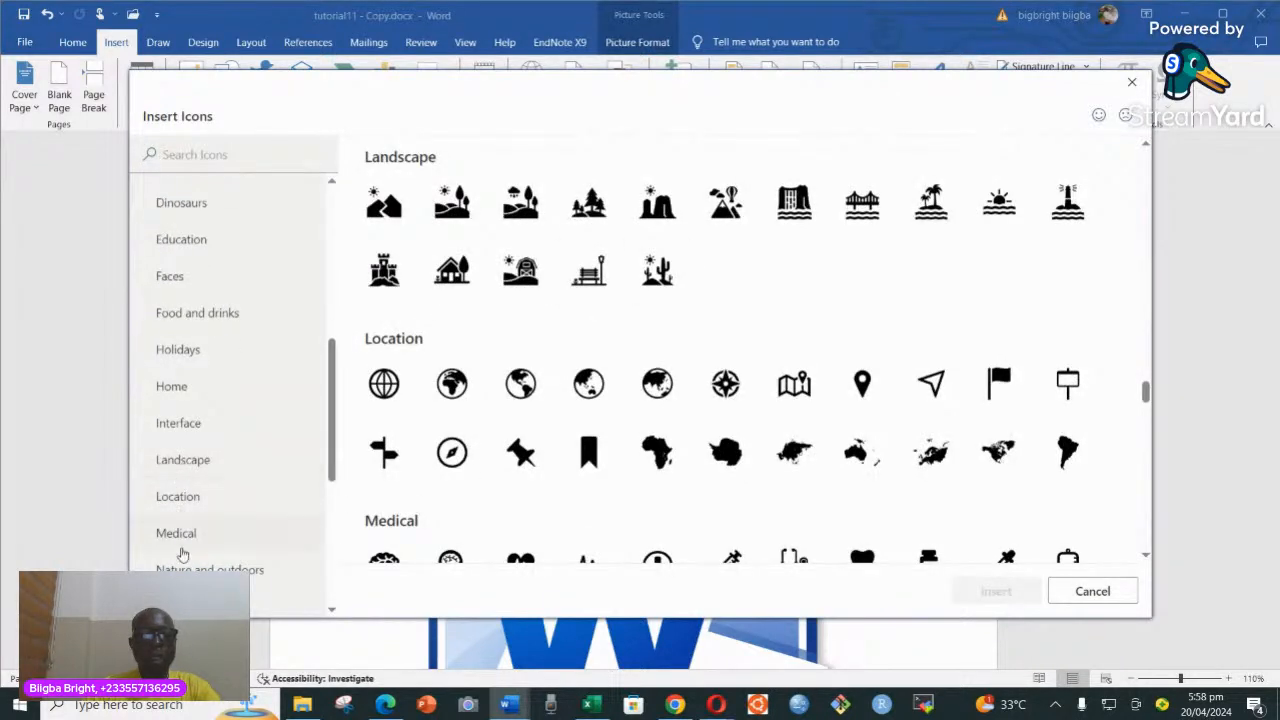
pyautogui.click(185, 500)
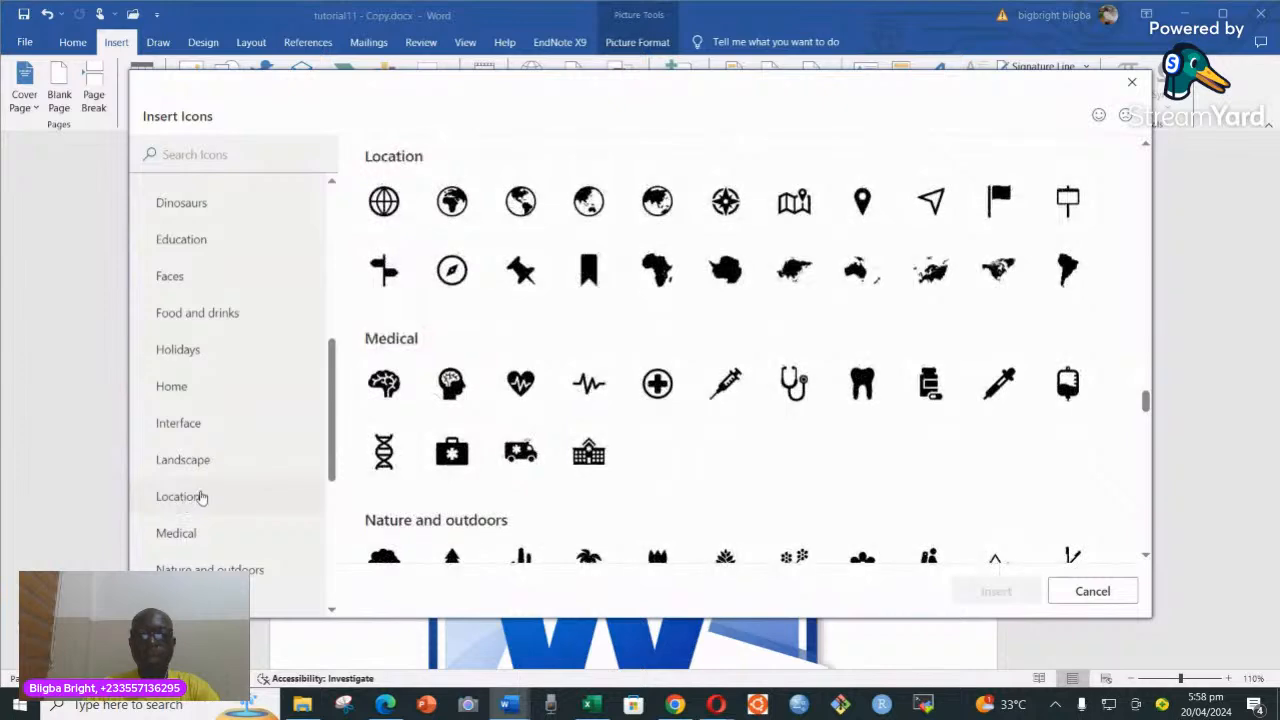
pyautogui.click(167, 536)
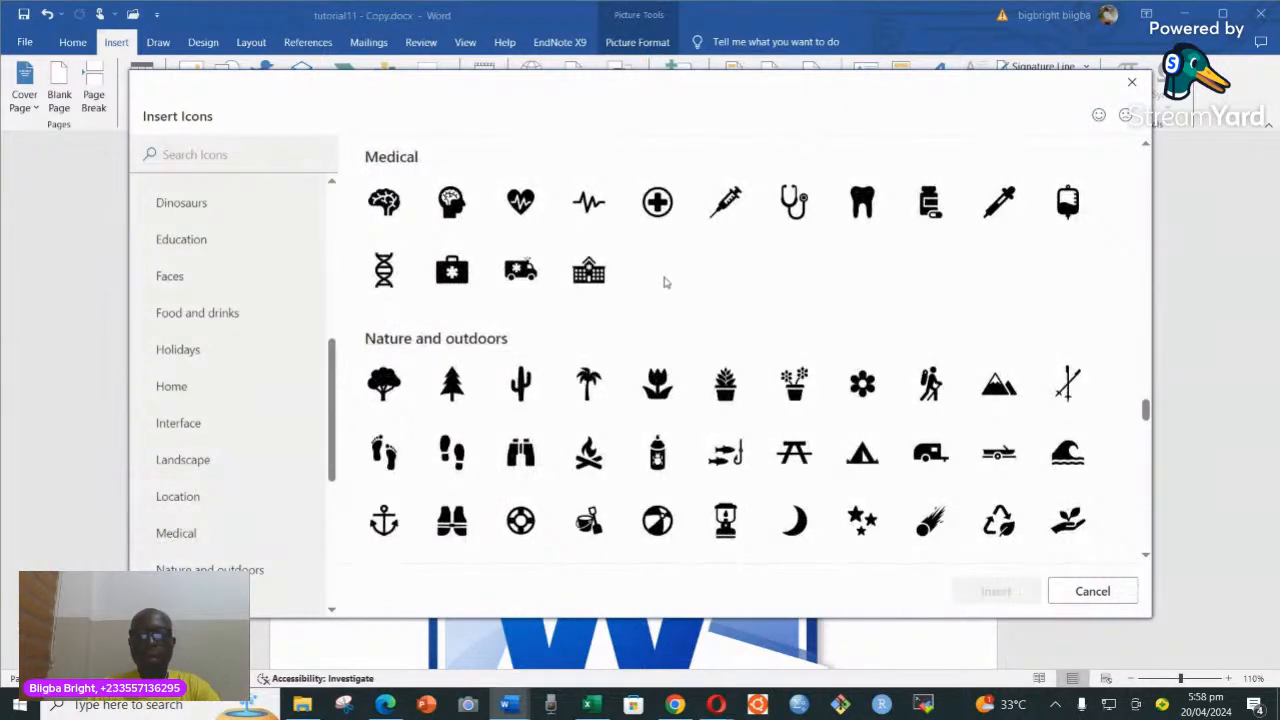
pyautogui.scroll(-5, 668, 290)
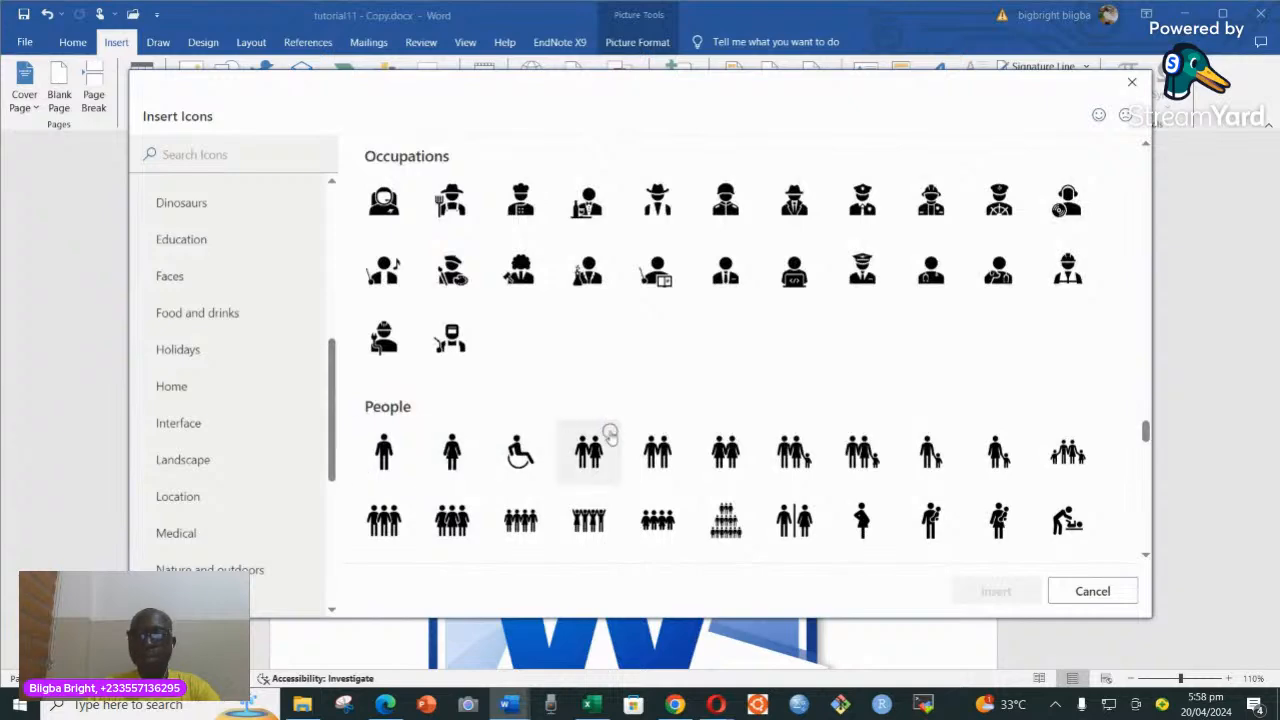
pyautogui.scroll(-4, 214, 420)
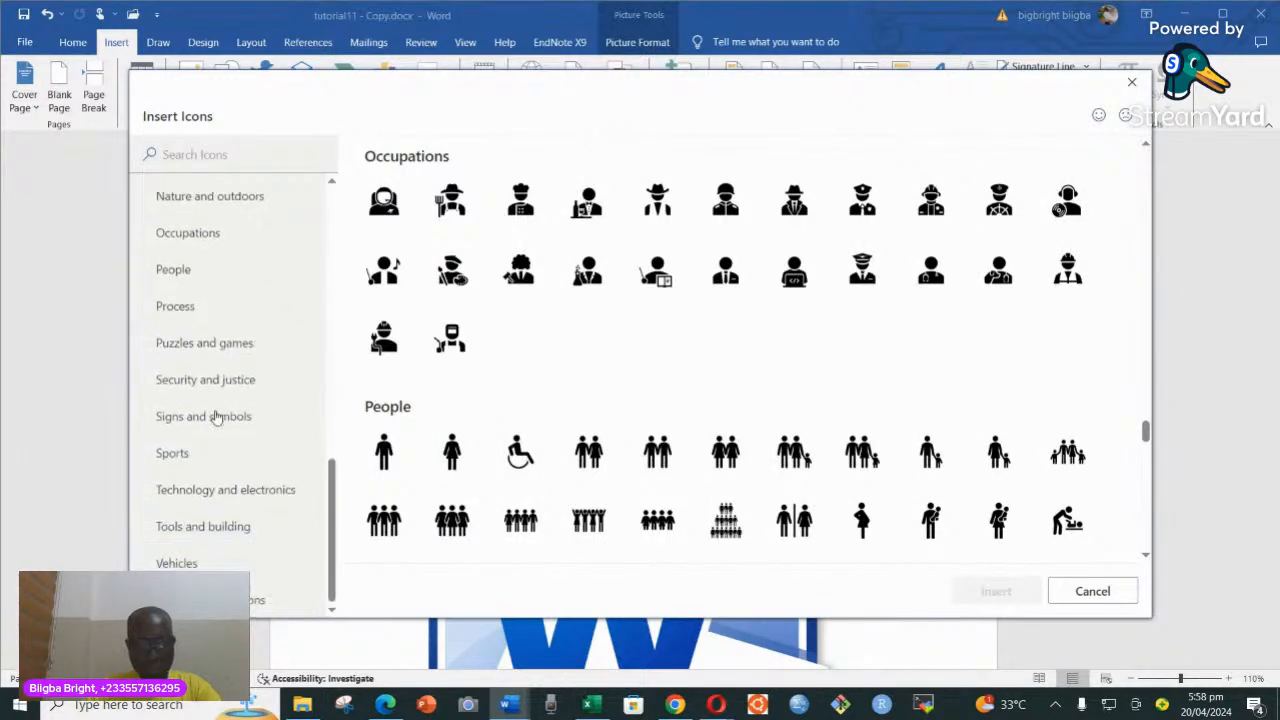
pyautogui.click(1131, 82)
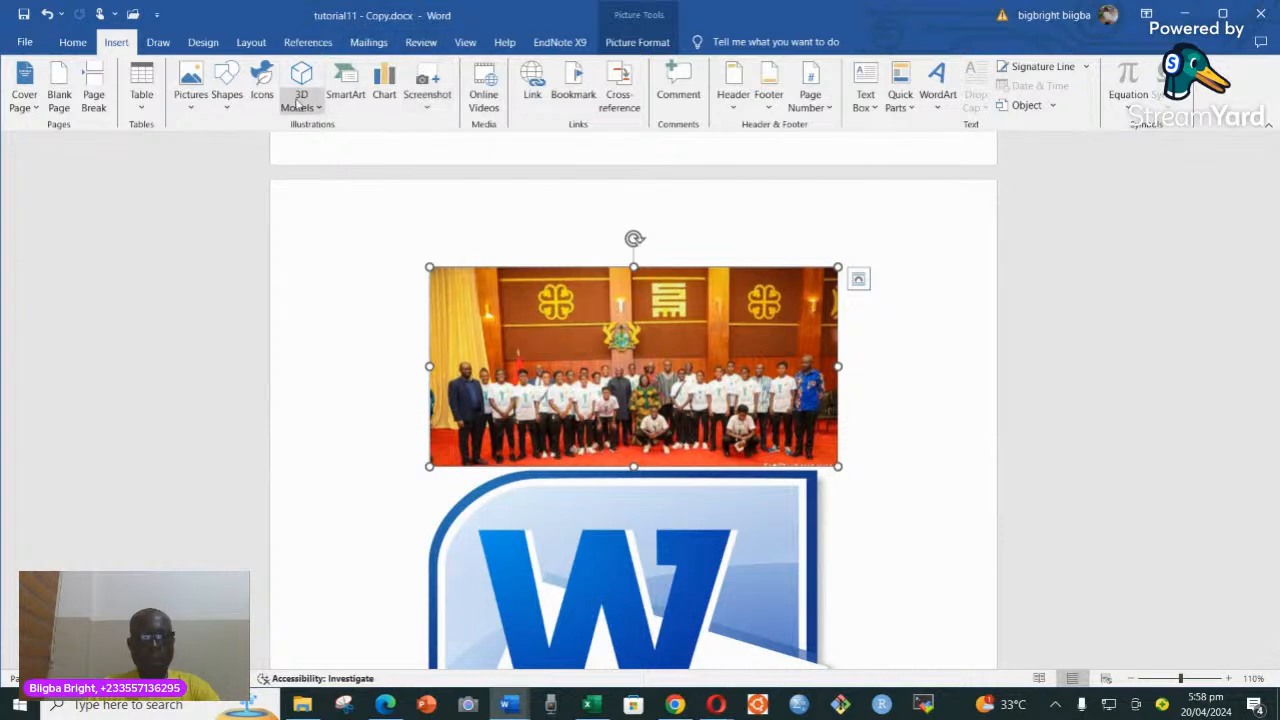
# - Attach a new comment to the passage from "may naturally develop resistance" through "stop taking antibiotics when" under Causes antibiotics resistances
pyautogui.scroll(-6, 484, 316)
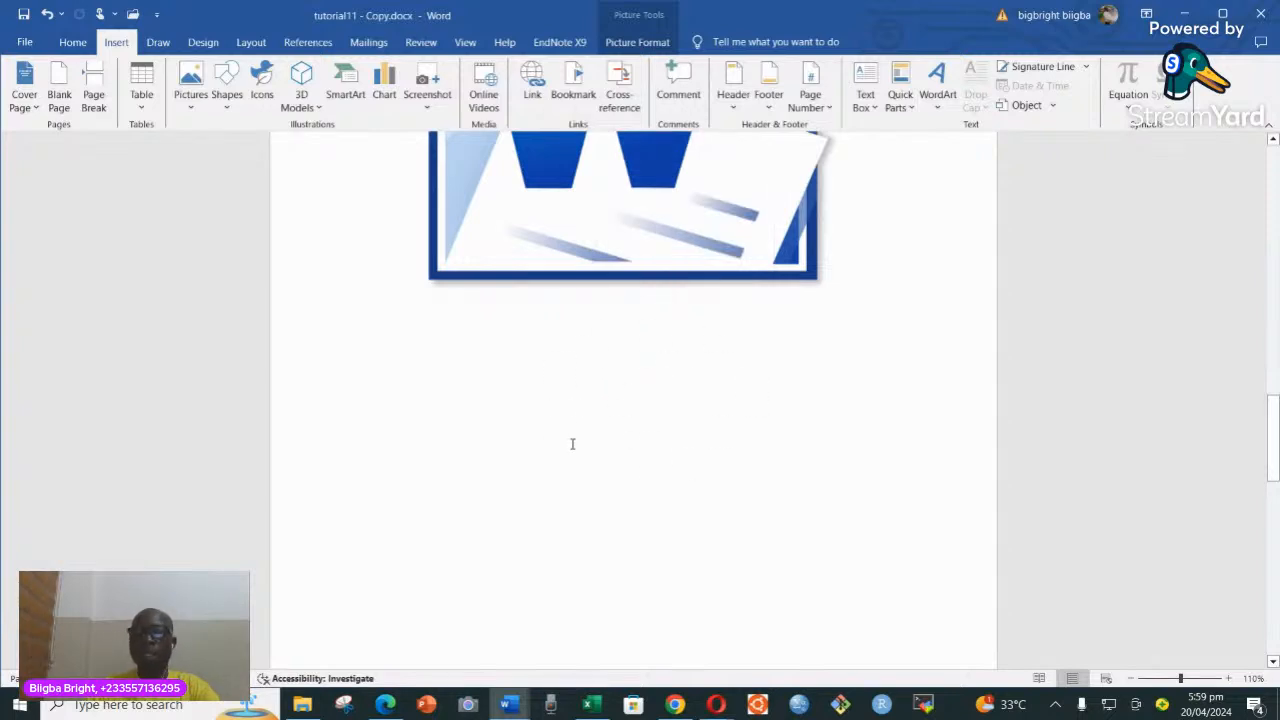
pyautogui.scroll(8, 572, 443)
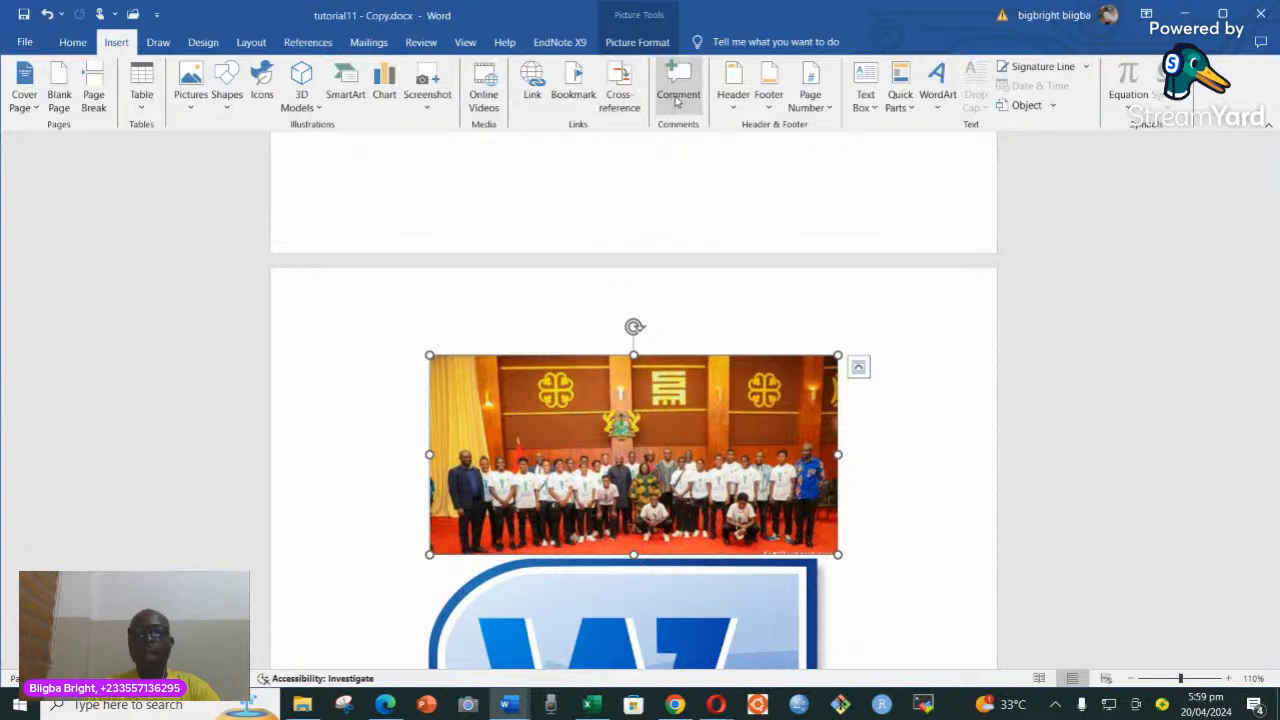
pyautogui.scroll(10, 640, 302)
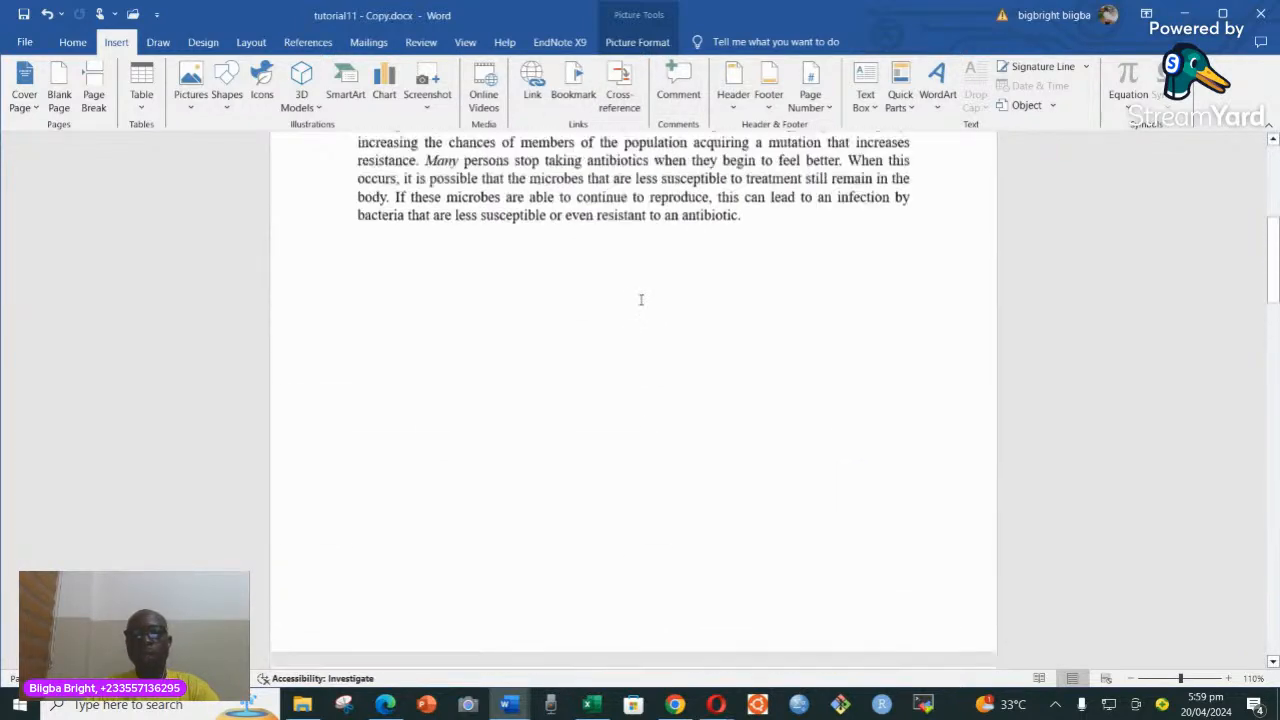
pyautogui.moveTo(358, 323); pyautogui.dragTo(686, 379)
pyautogui.click(678, 92)
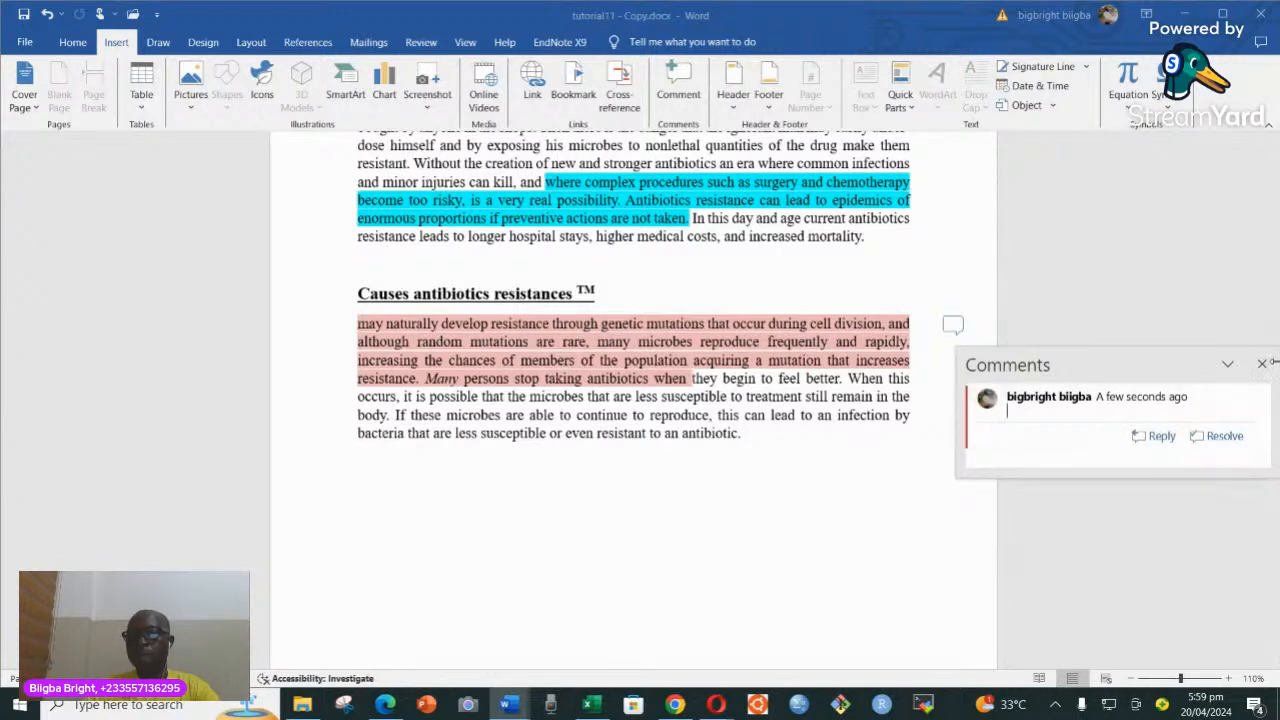
pyautogui.click(1262, 366)
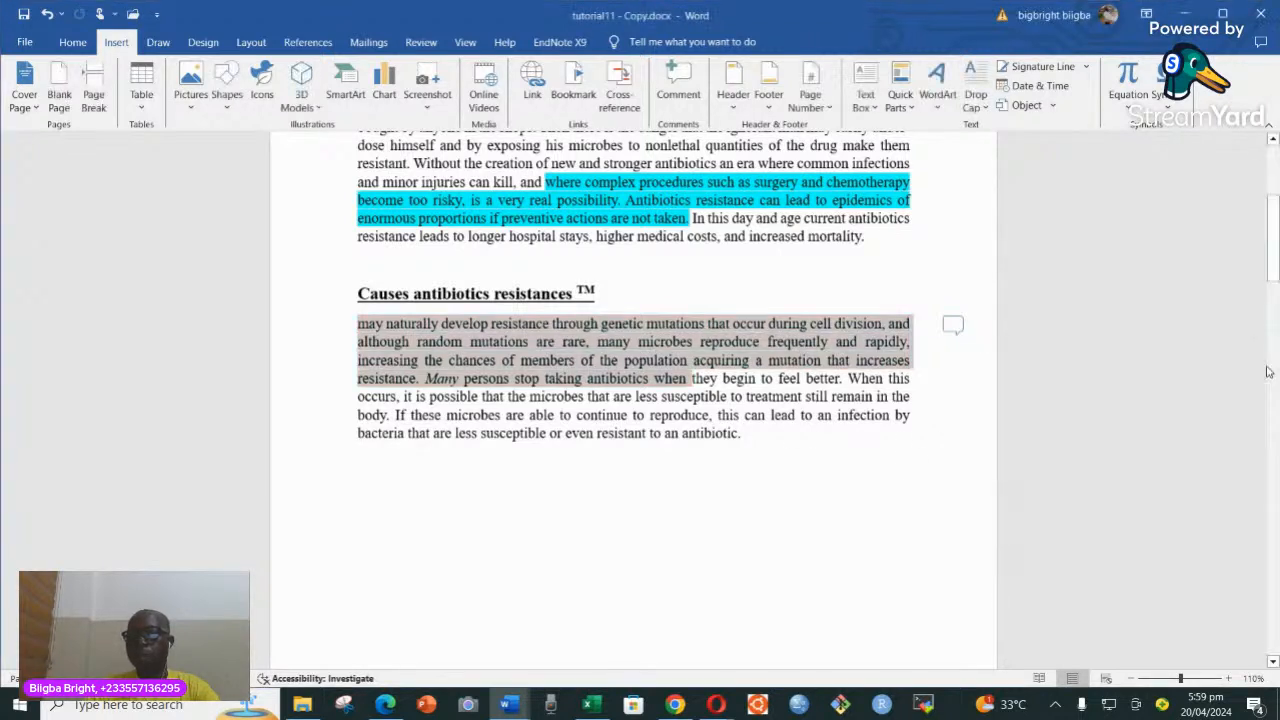
# - Enter "explain" as the comment's text, then close and reopen the comment to check it
pyautogui.click(952, 322)
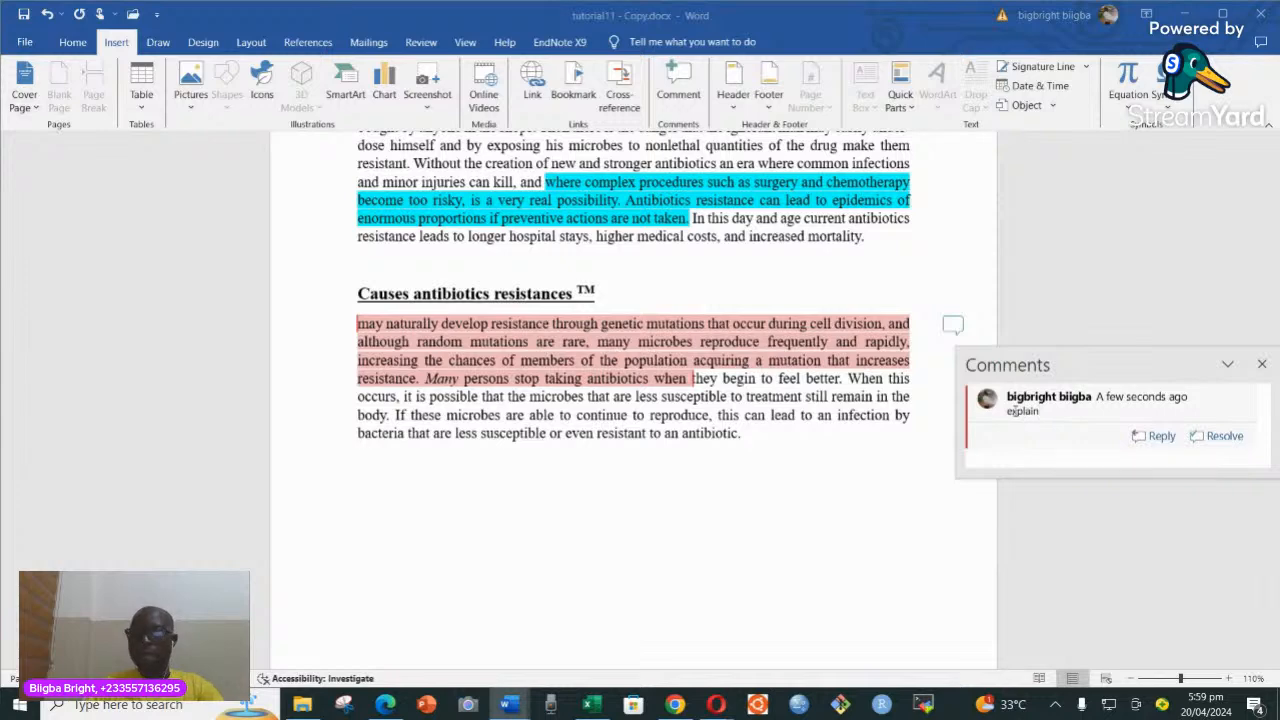
pyautogui.click(1262, 365)
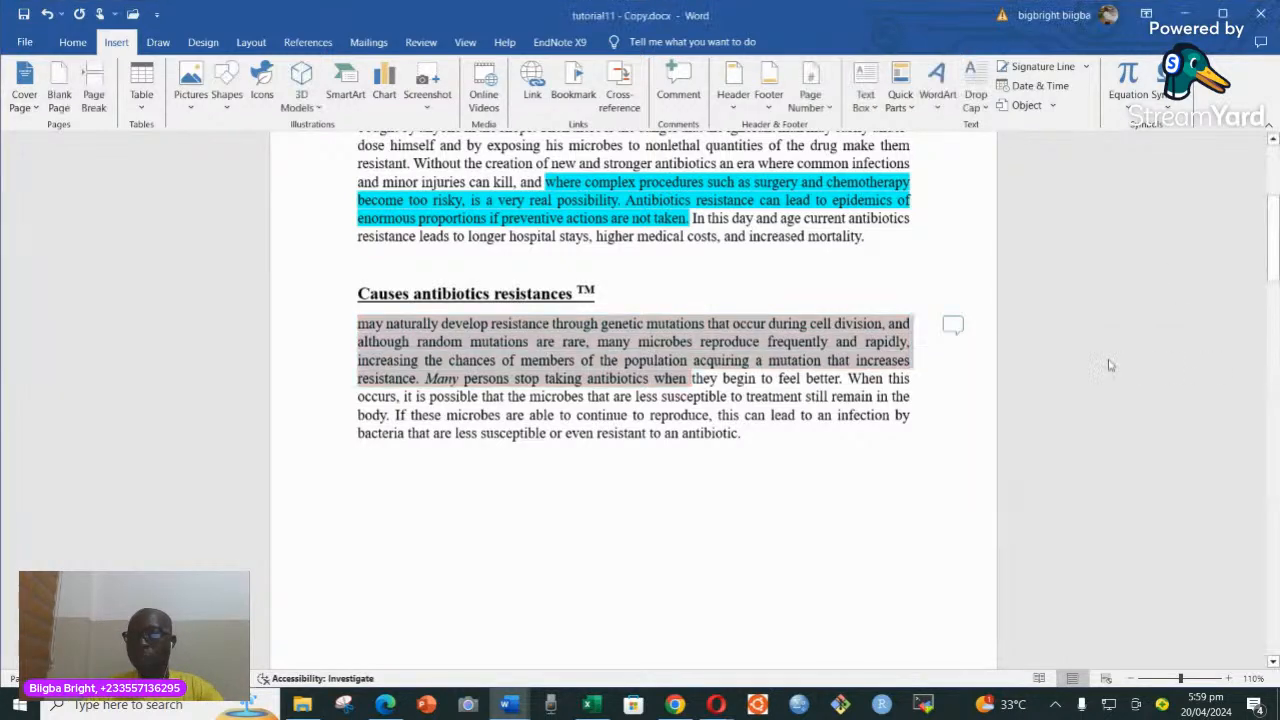
pyautogui.click(953, 325)
pyautogui.click(1046, 428)
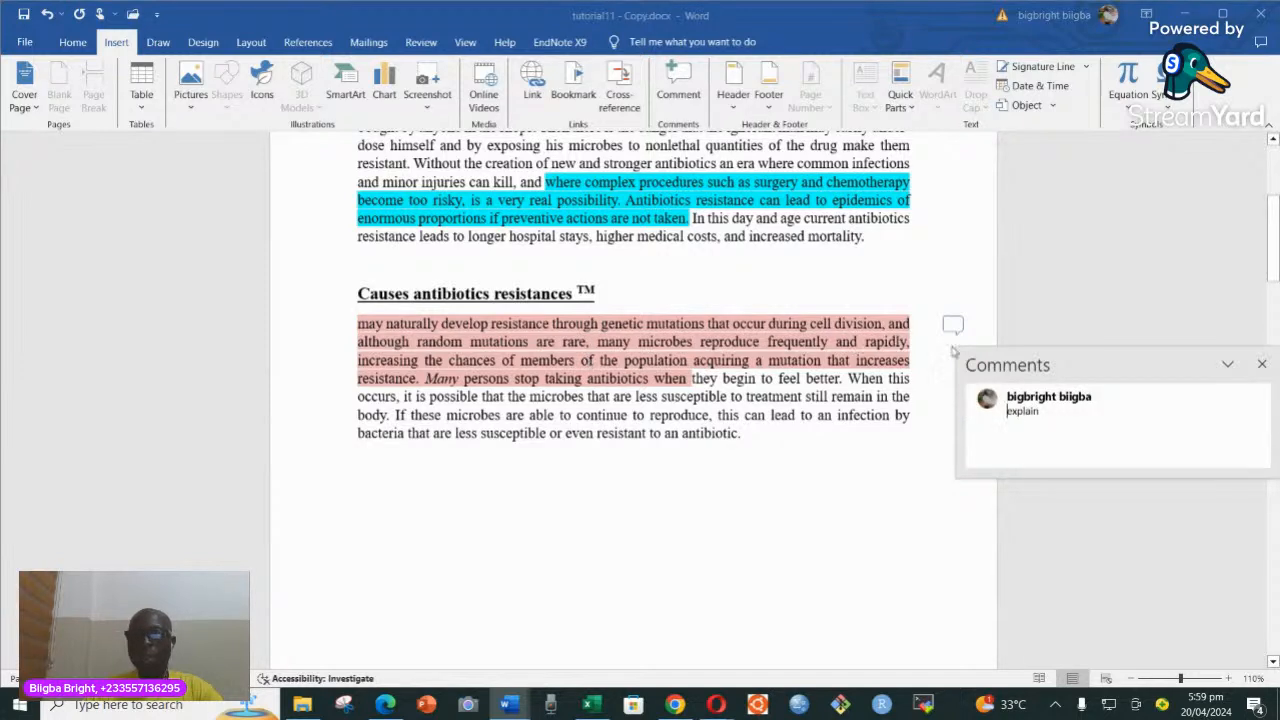
pyautogui.click(1262, 365)
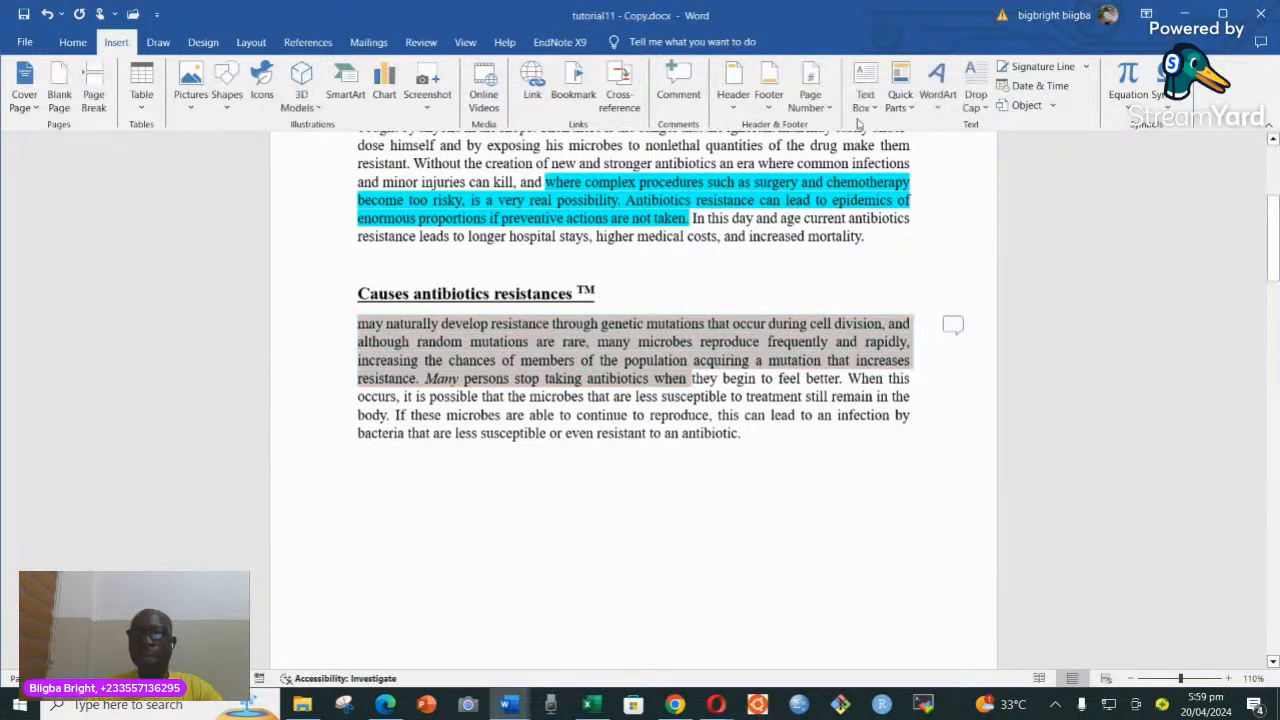
# - Insert a page header reading "Ms tu", return to the body text and check the header on the other pages
pyautogui.scroll(5, 737, 251)
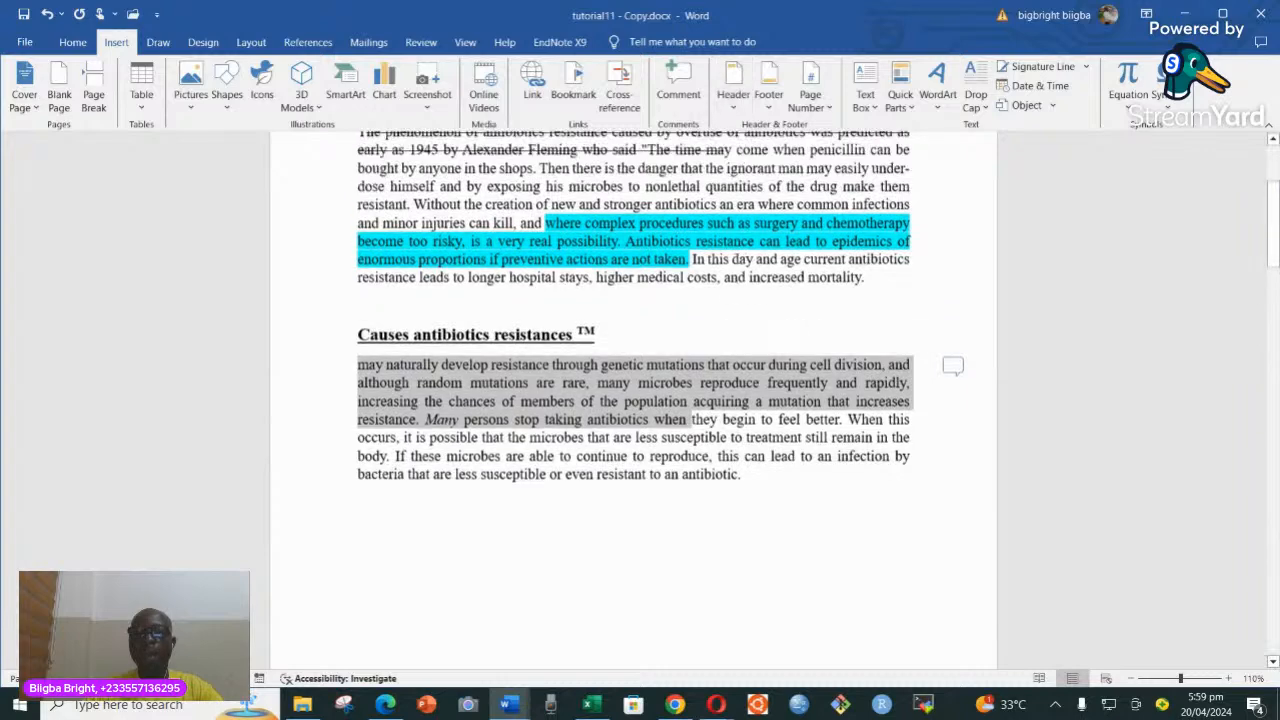
pyautogui.click(733, 92)
pyautogui.click(853, 187)
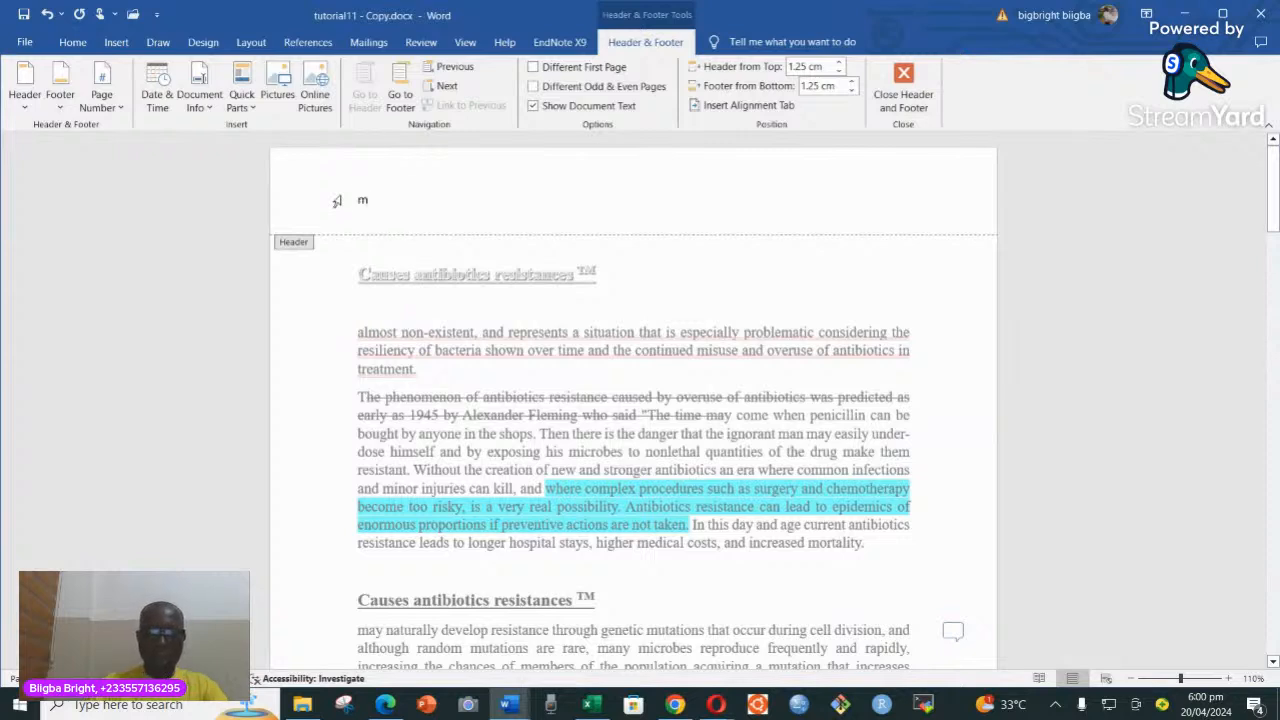
pyautogui.write('ms')
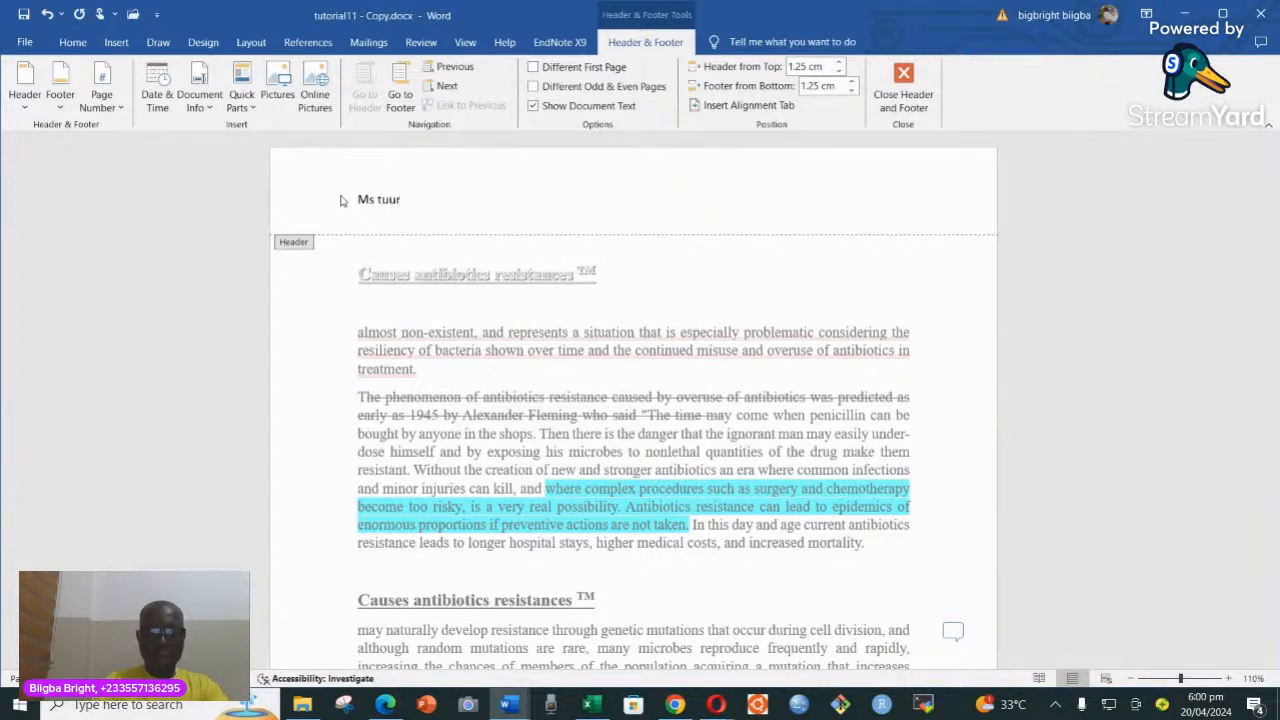
pyautogui.press('BackSpace')
pyautogui.press('BackSpace')
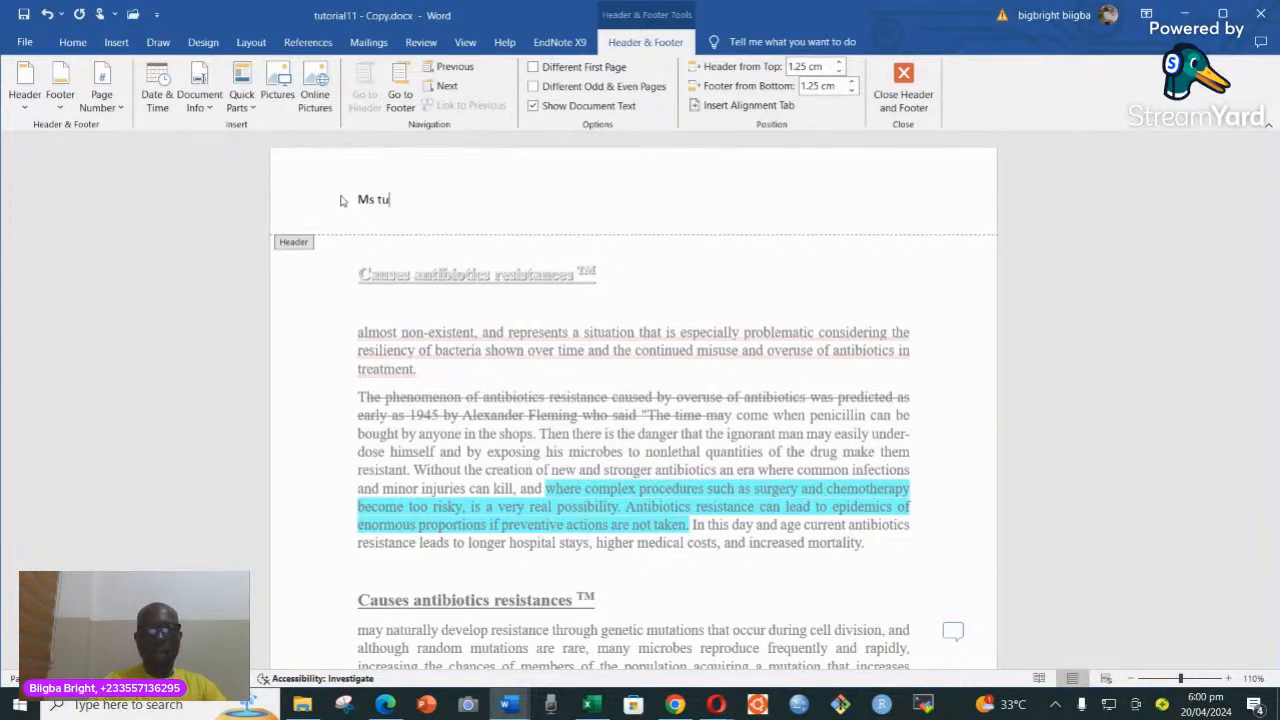
pyautogui.doubleClick(551, 332)
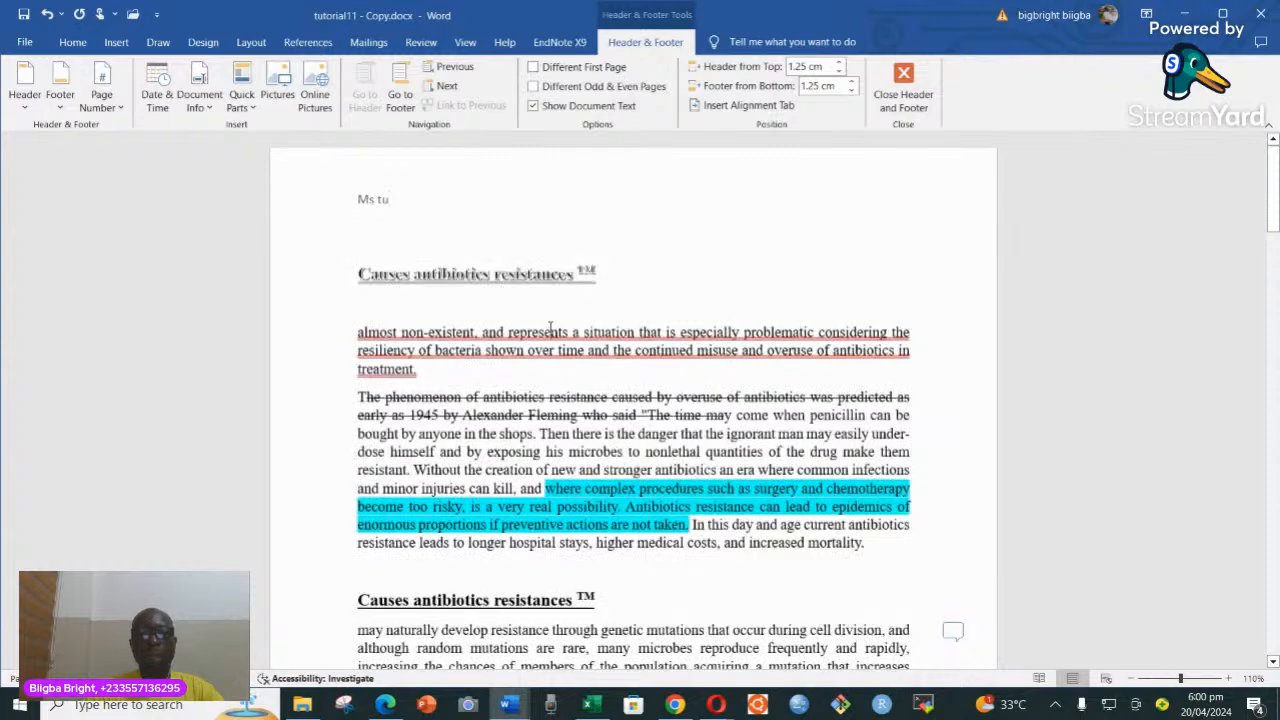
pyautogui.scroll(-15, 560, 350)
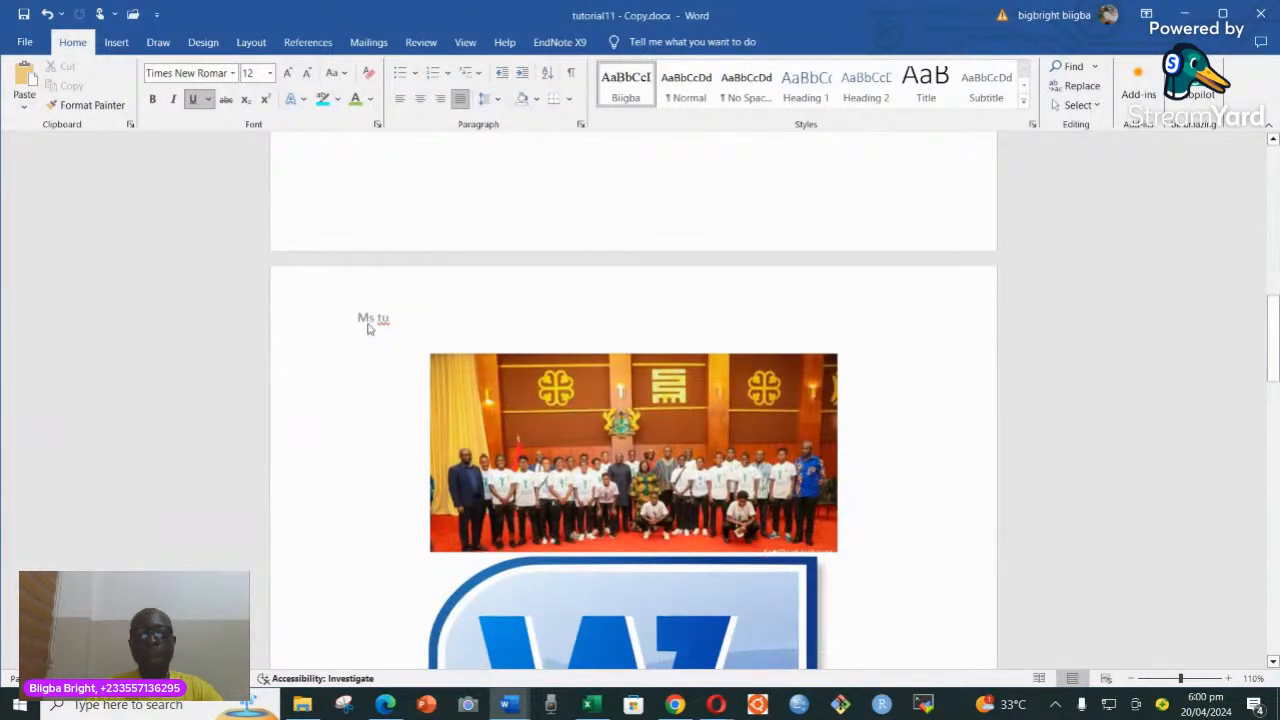
pyautogui.scroll(10, 466, 311)
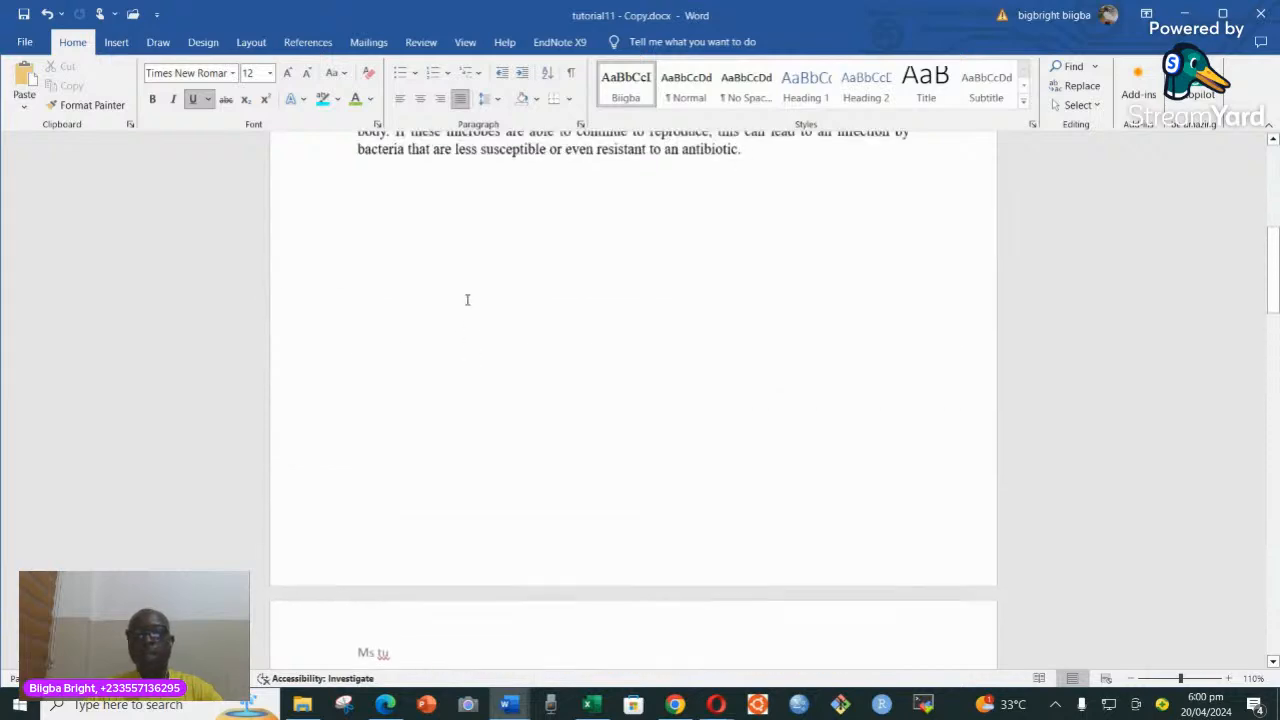
# - Look through the page number options, including the Top of Page gallery, without inserting a number
pyautogui.click(116, 42)
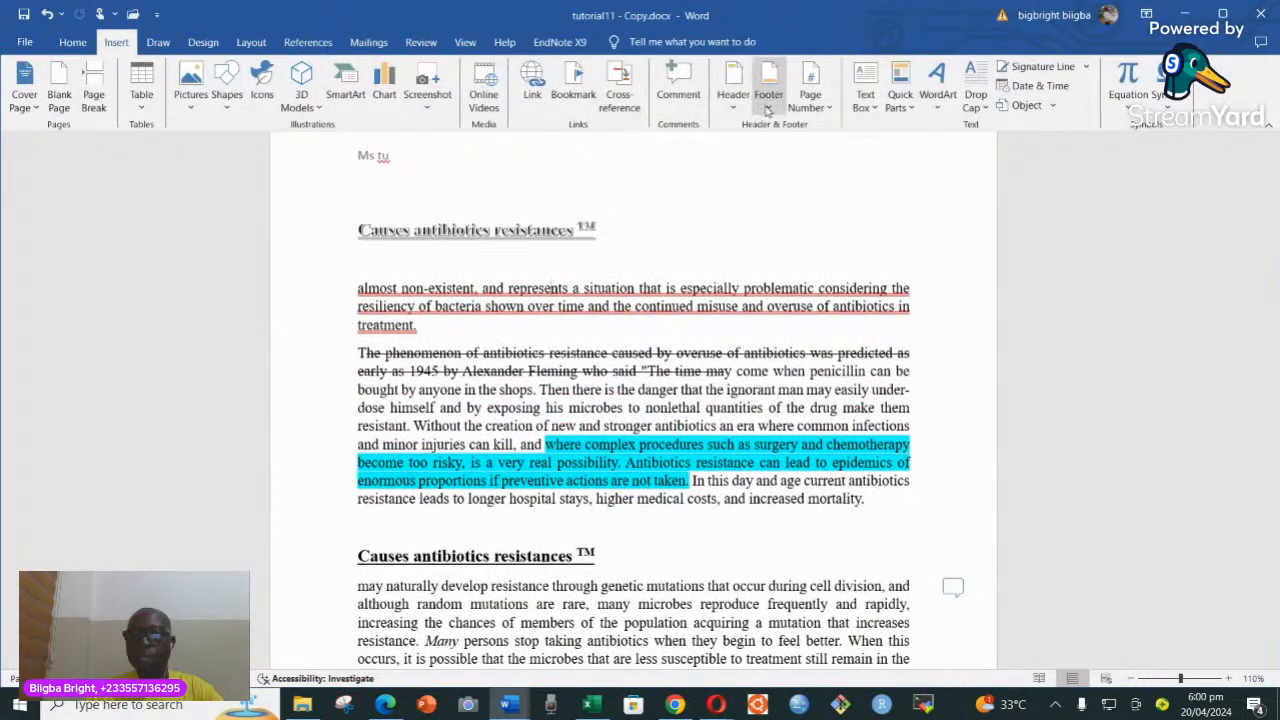
pyautogui.click(826, 108)
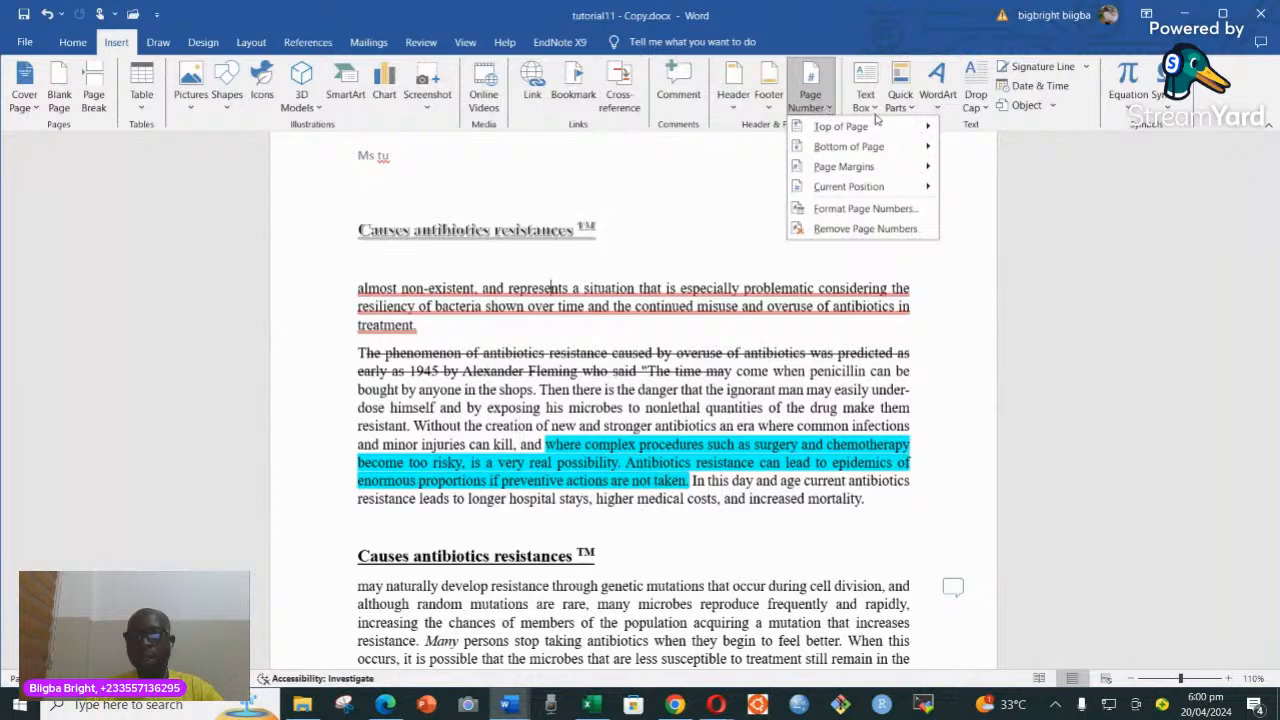
pyautogui.moveTo(862, 130)
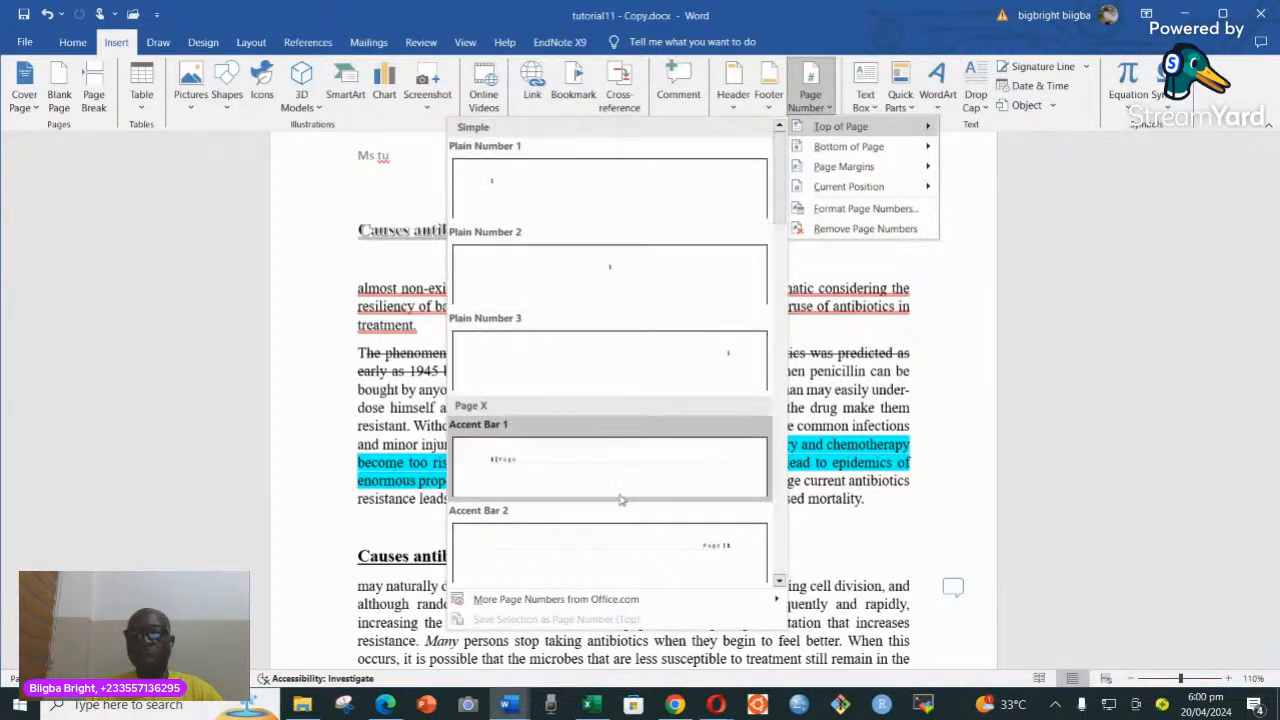
pyautogui.click(955, 293)
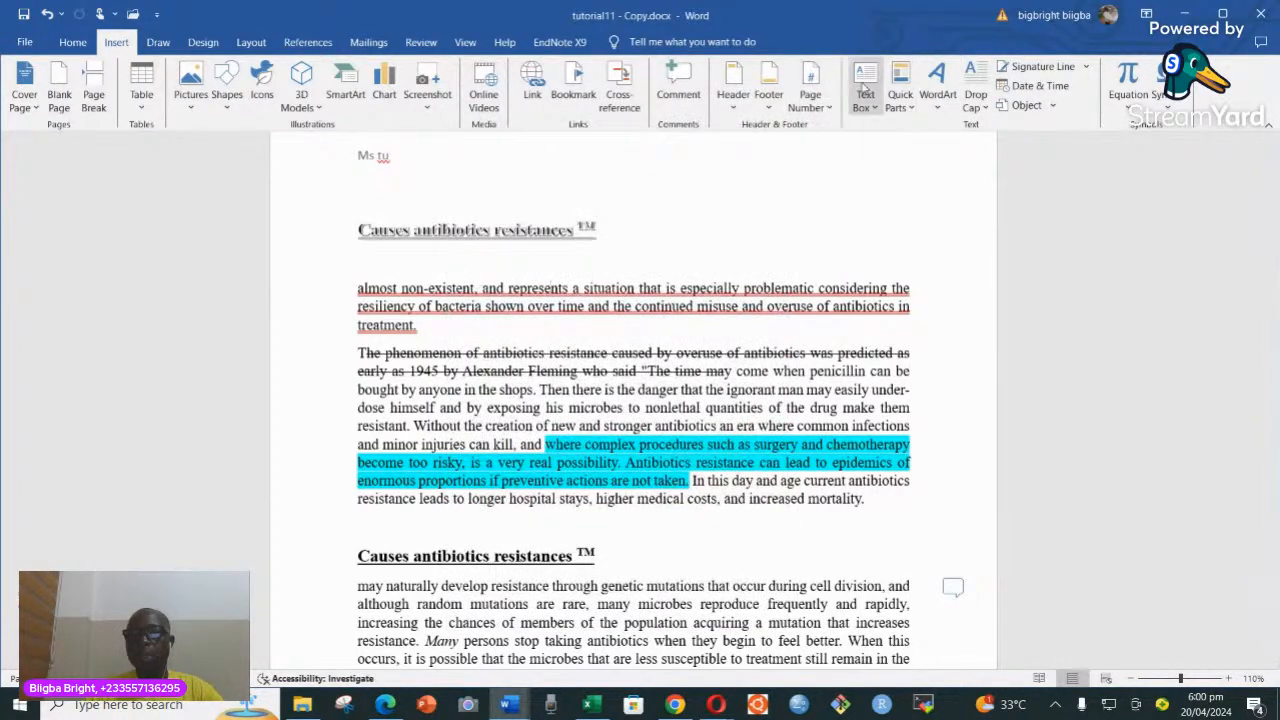
pyautogui.click(203, 42)
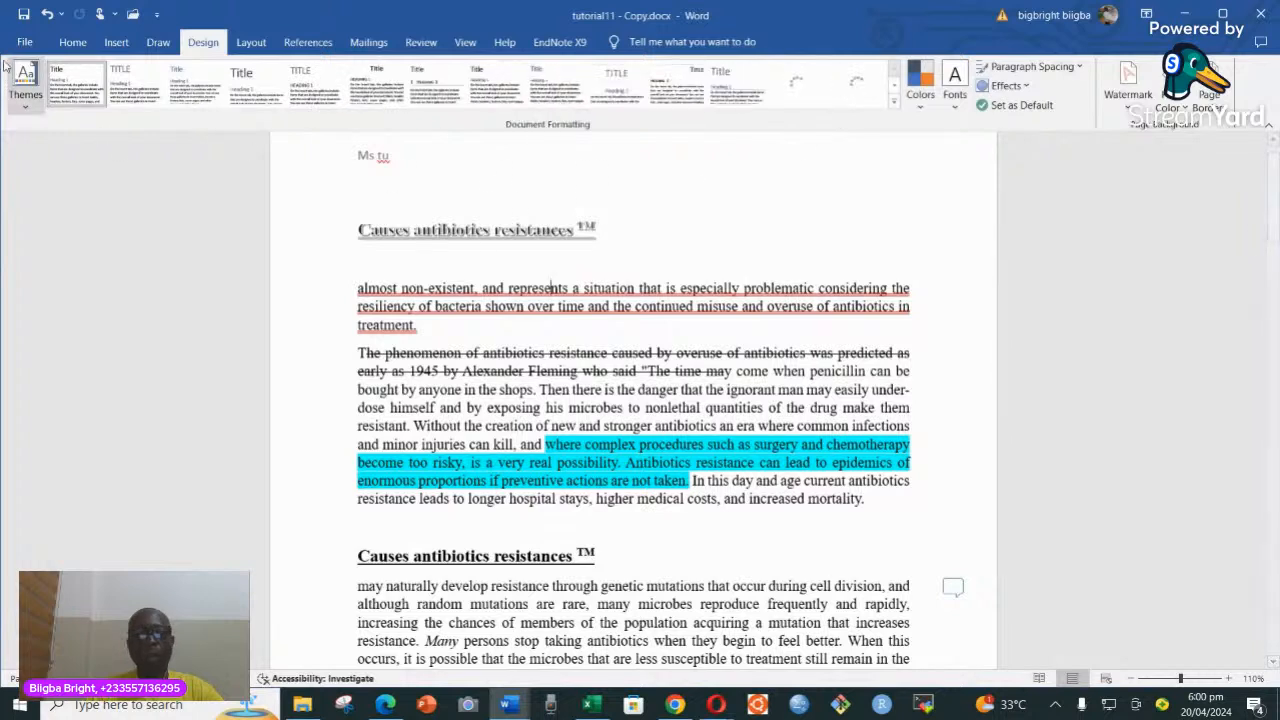
# - Apply a Dropped drop cap to the first letter of the paragraph beginning "may naturally develop resistance"
pyautogui.click(117, 40)
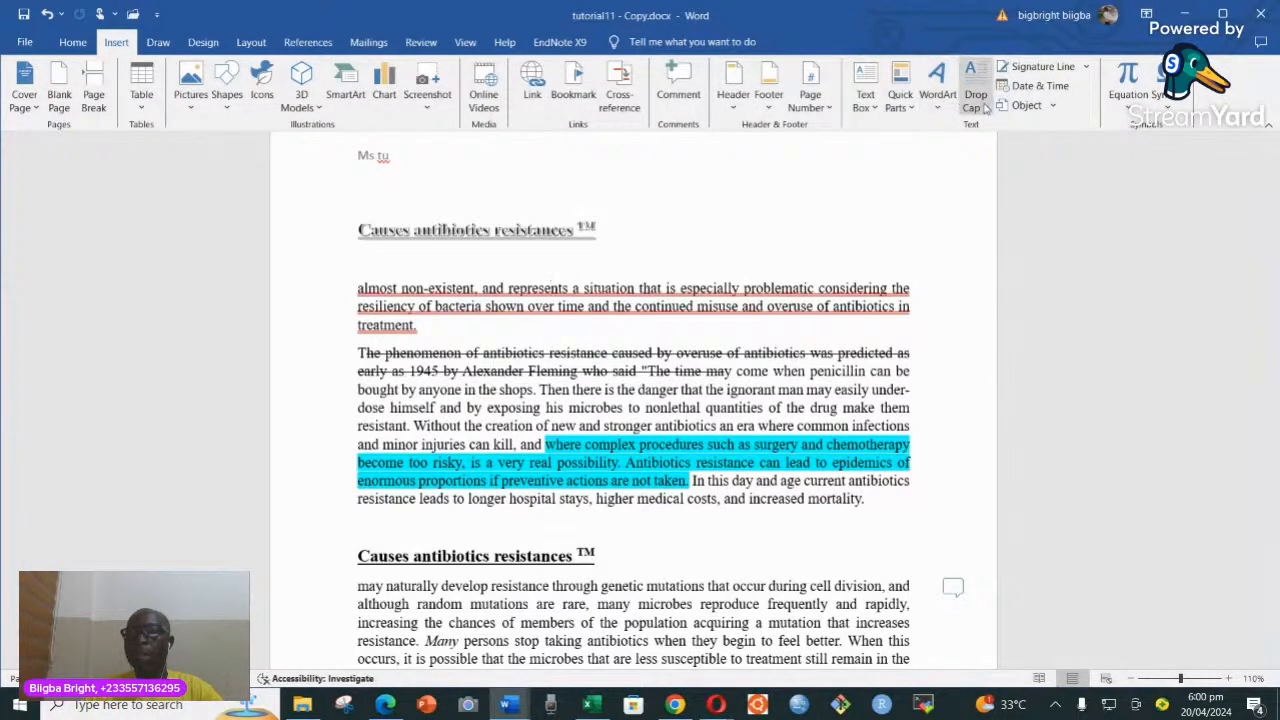
pyautogui.scroll(-3, 465, 468)
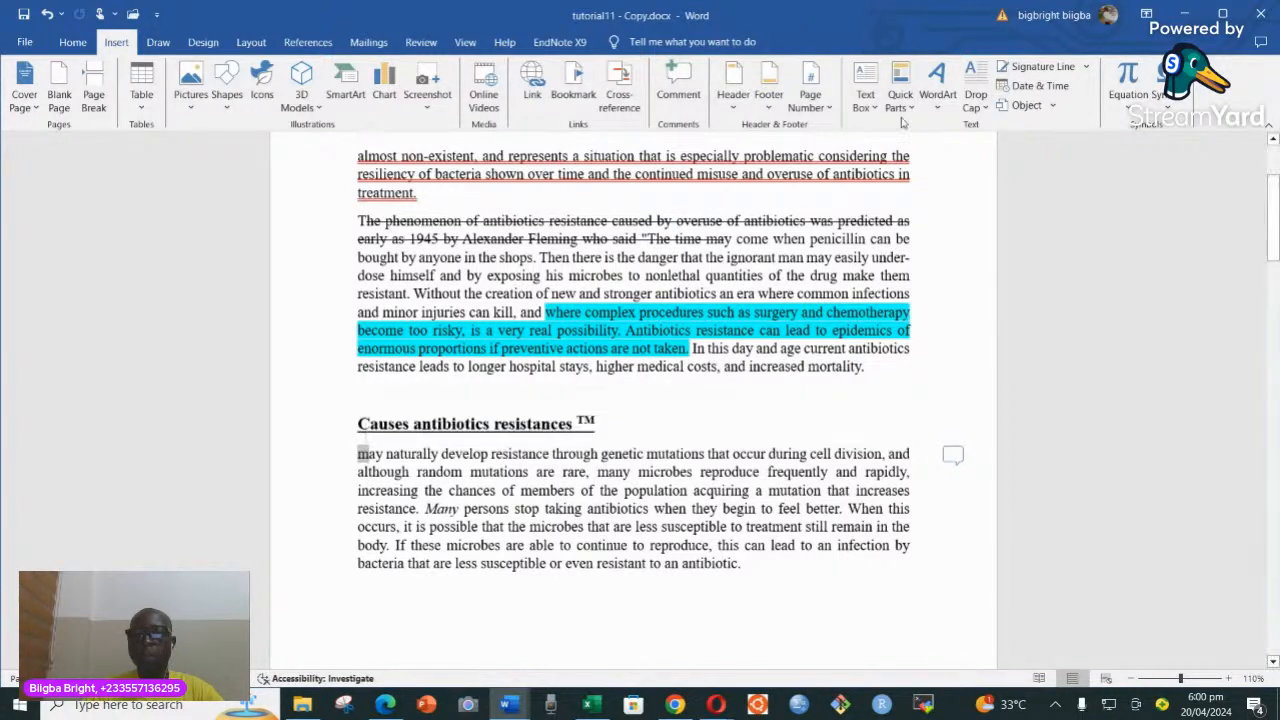
pyautogui.click(986, 108)
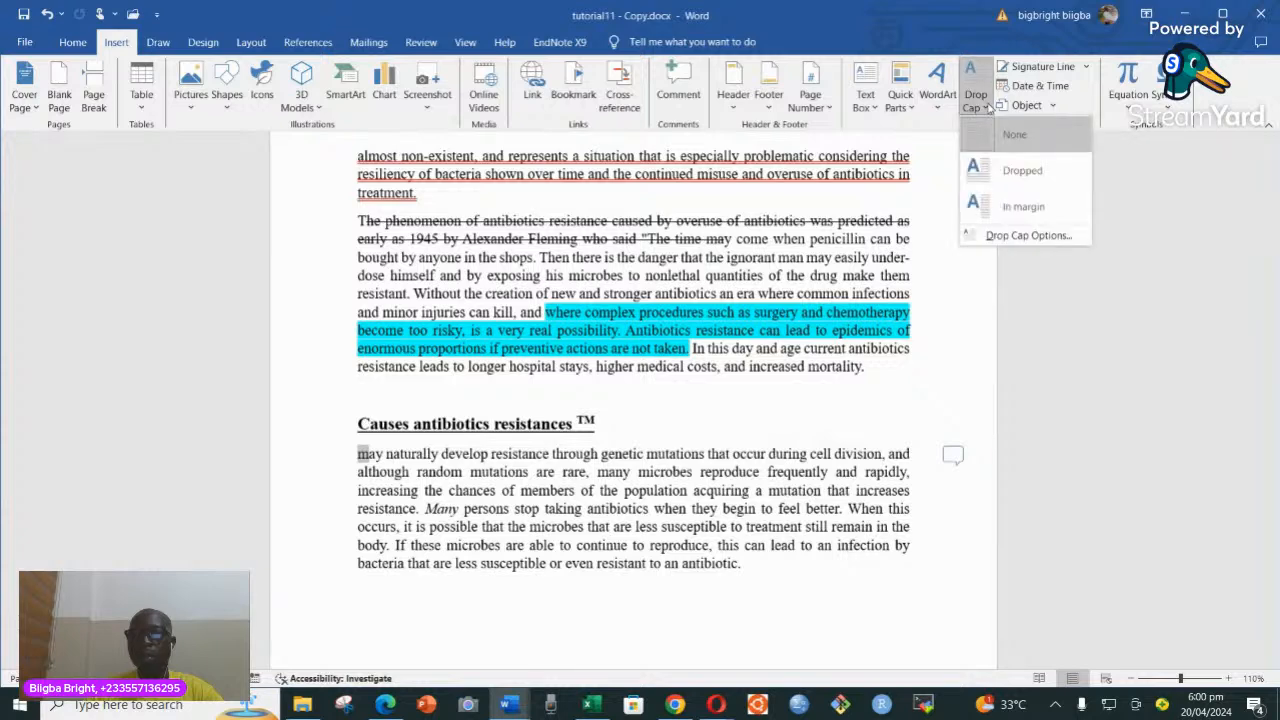
pyautogui.click(981, 174)
pyautogui.click(445, 453)
pyautogui.scroll(-3, 592, 497)
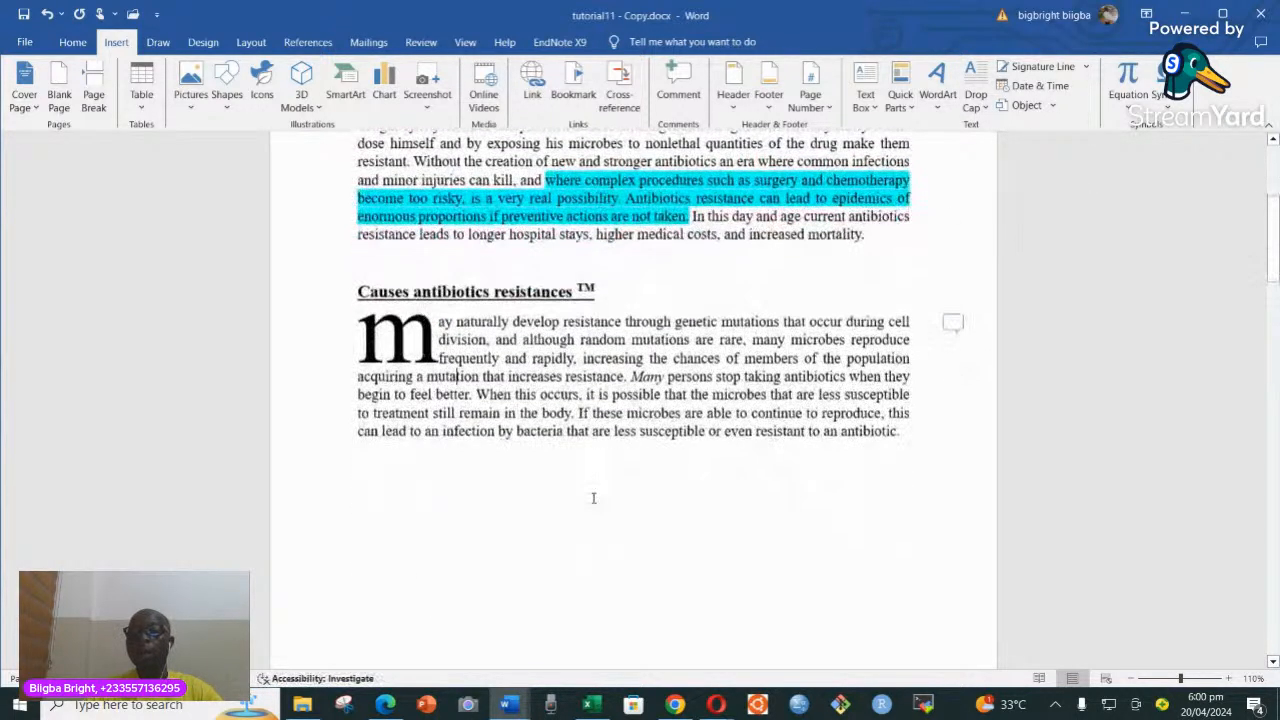
# - Insert the date in the "Saturday, 20 April 2024" format at the end of the drop-cap paragraph
pyautogui.scroll(3, 592, 497)
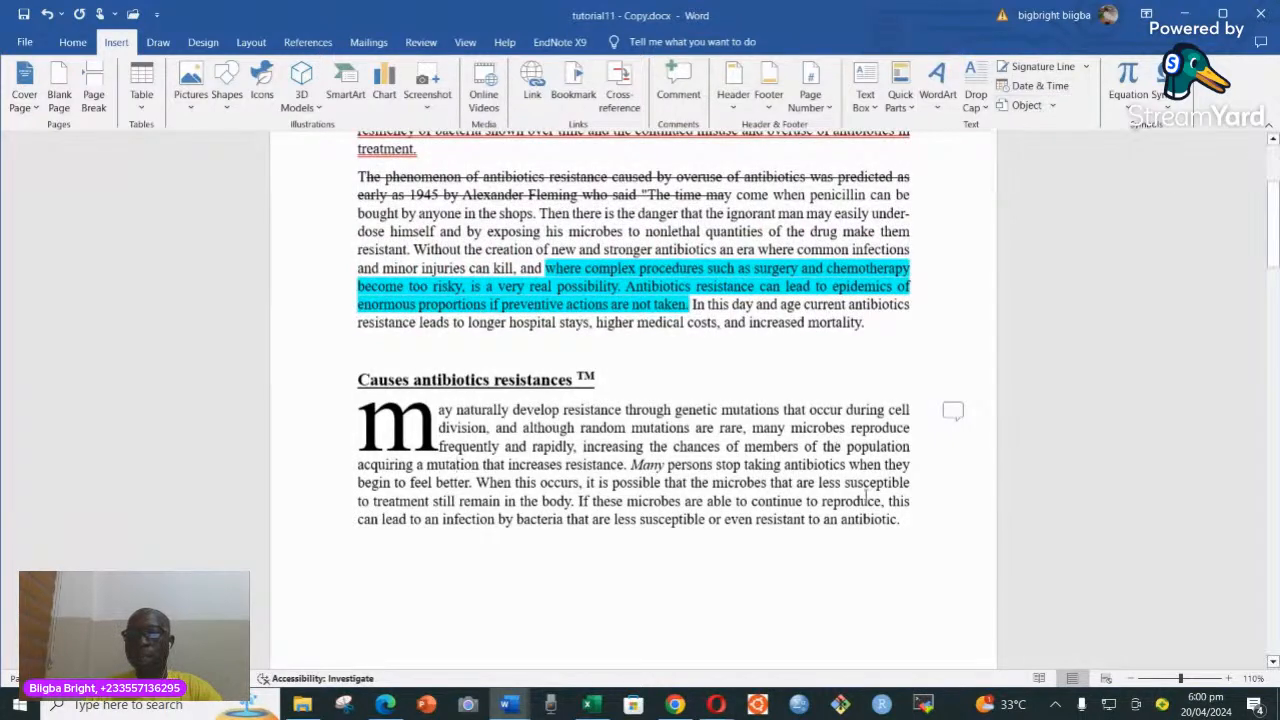
pyautogui.click(1035, 85)
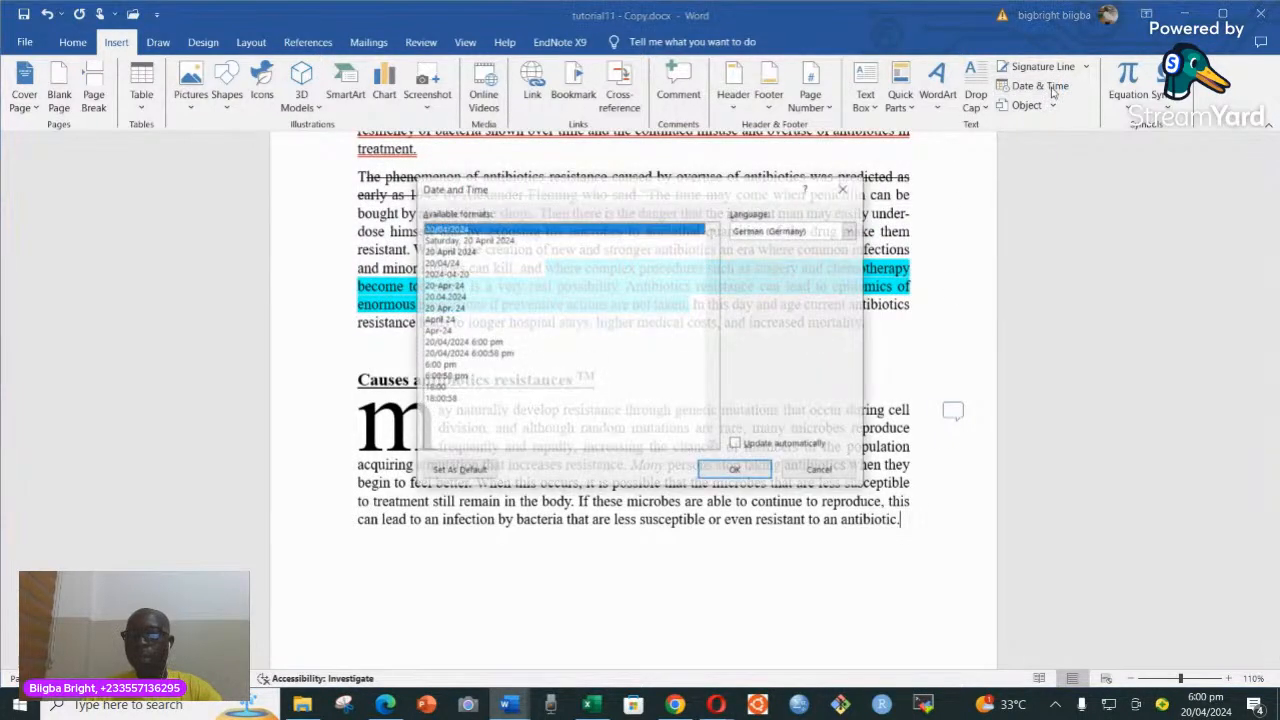
pyautogui.click(466, 242)
pyautogui.click(732, 470)
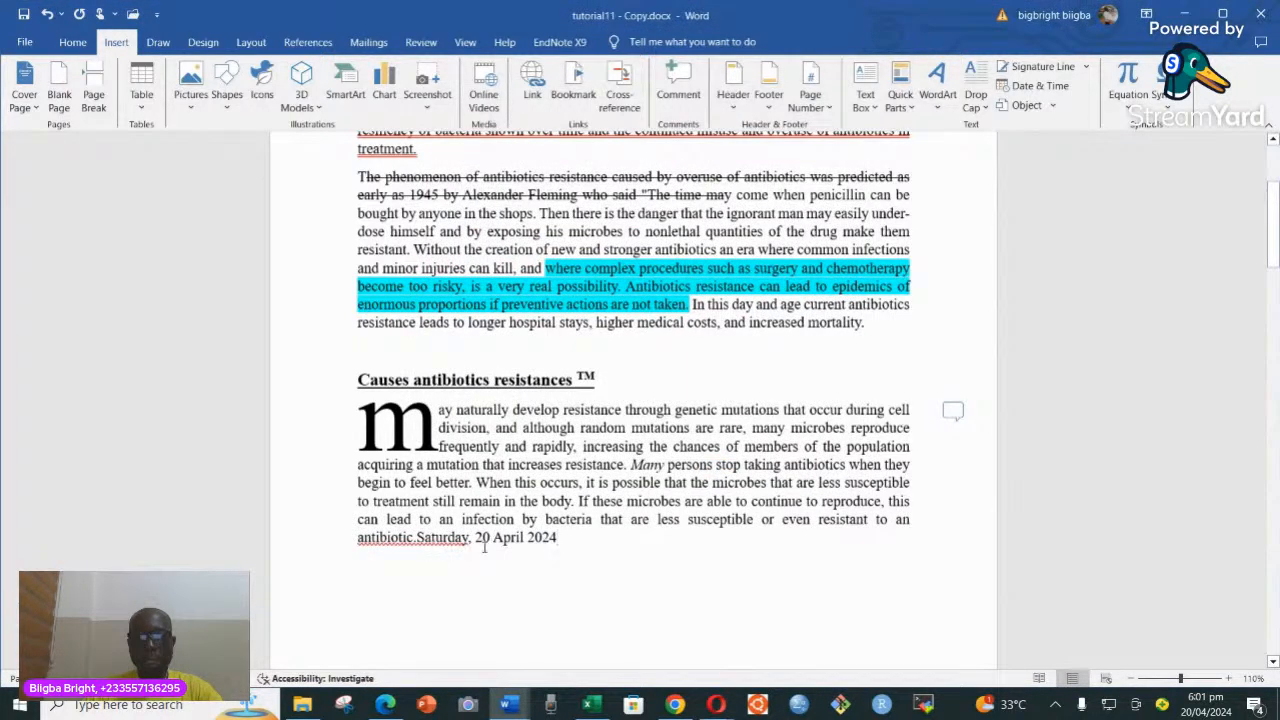
# - Select the inserted date and lay it out in two columns
pyautogui.moveTo(560, 538); pyautogui.dragTo(417, 538)
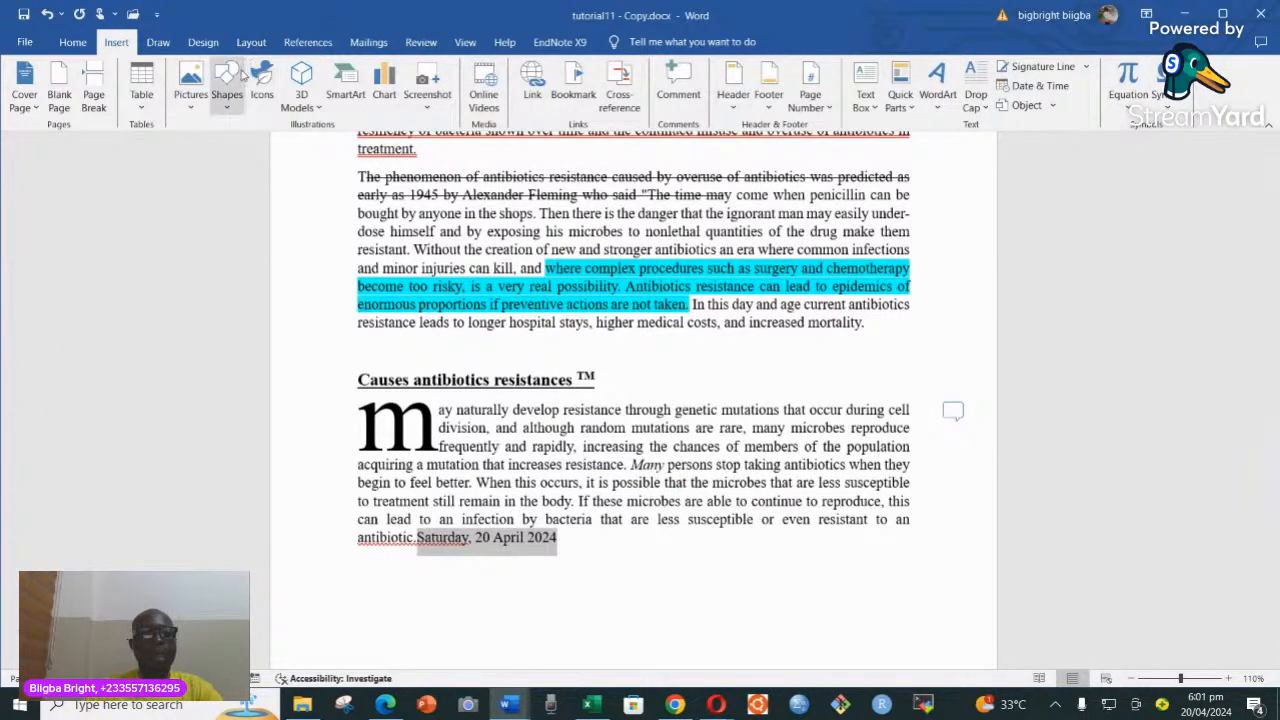
pyautogui.click(158, 44)
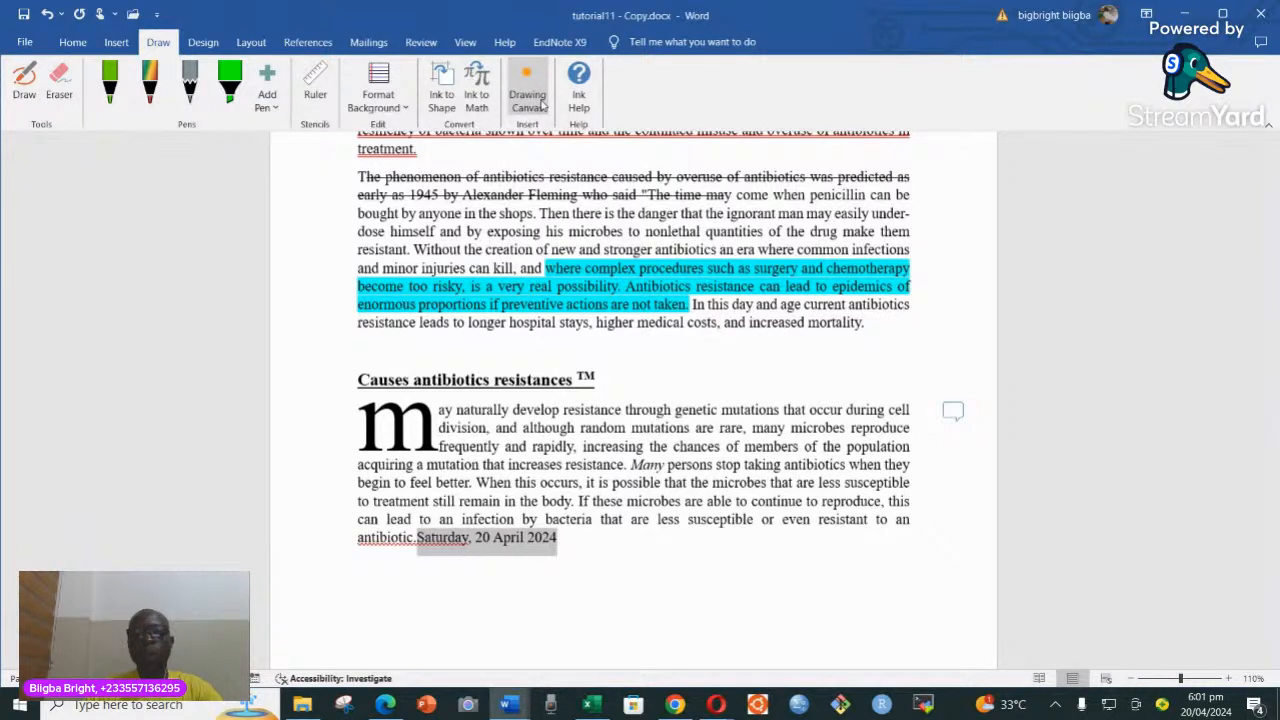
pyautogui.click(251, 42)
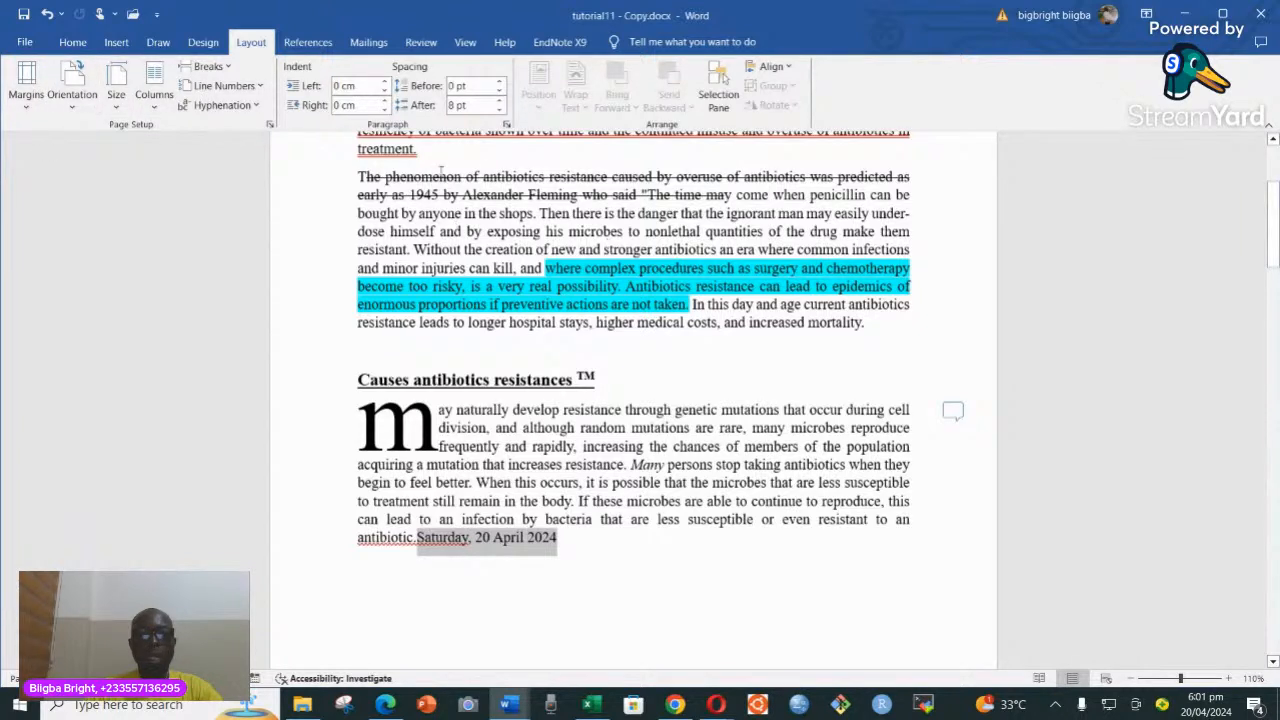
pyautogui.click(118, 108)
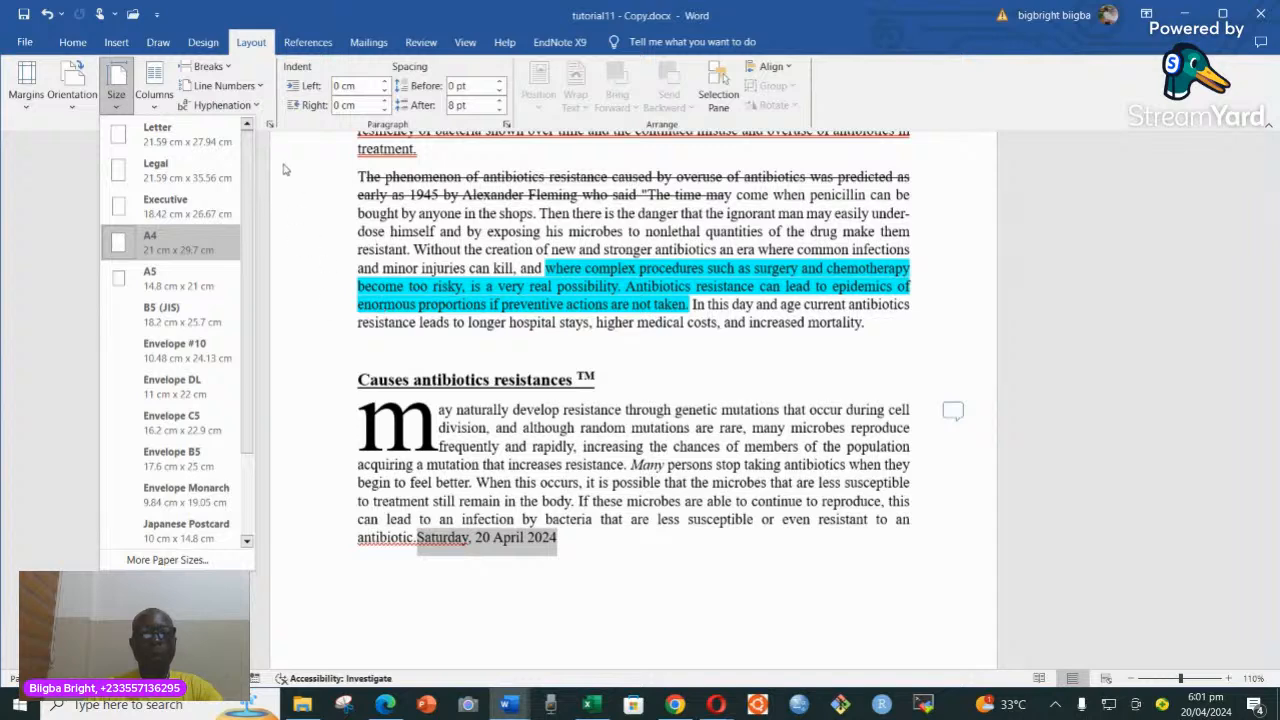
pyautogui.click(158, 112)
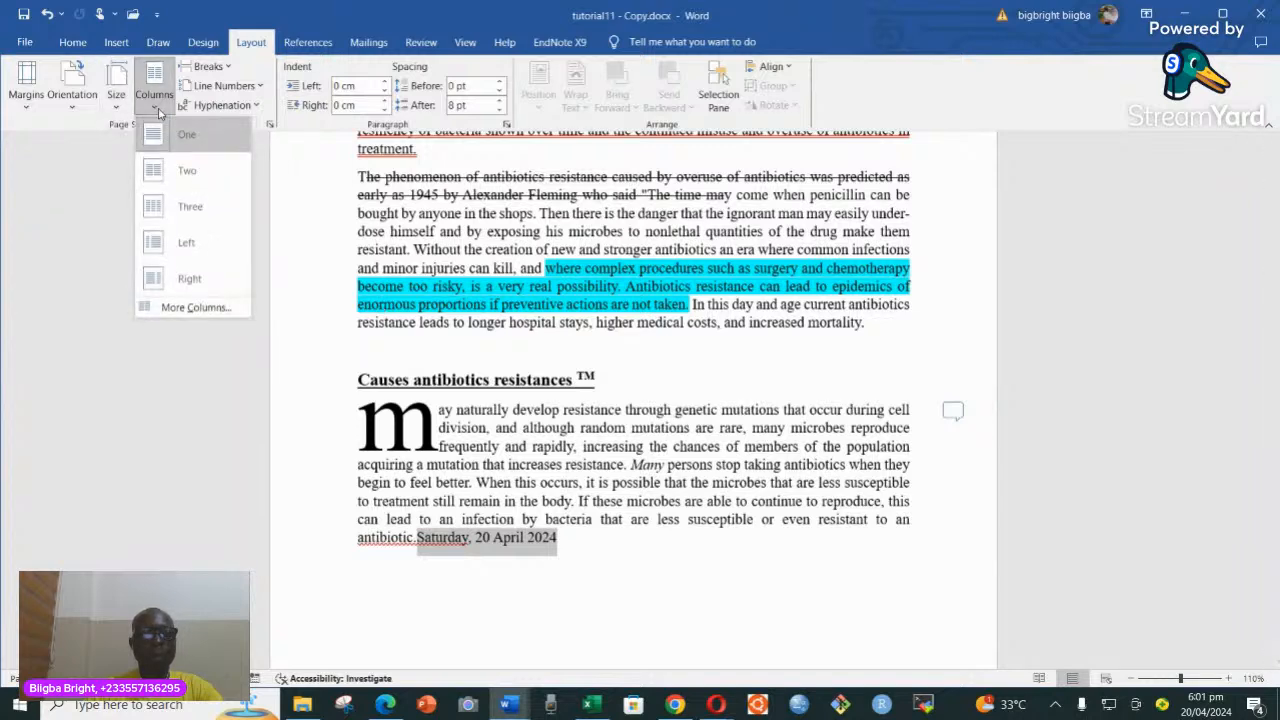
pyautogui.click(186, 172)
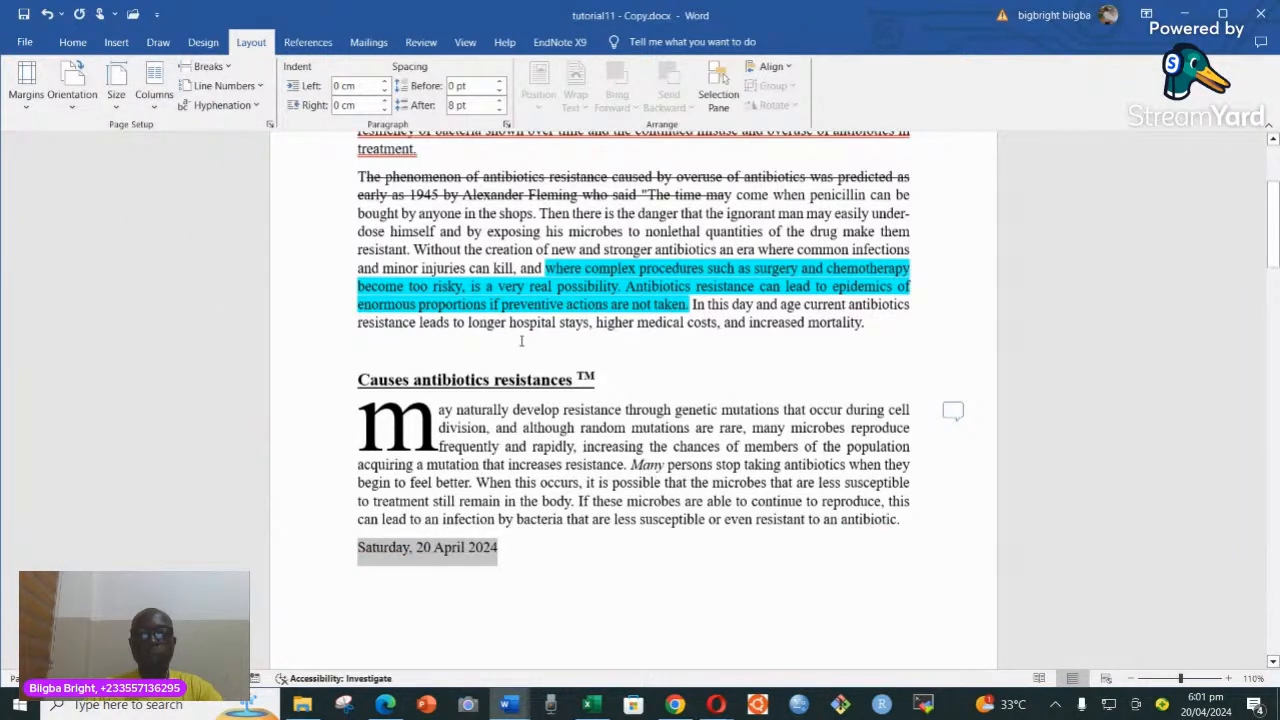
# - Lay out the body text from "almost non-existent" through "increased mortality" under the first heading in two columns
pyautogui.scroll(4, 549, 341)
pyautogui.scroll(-2, 369, 258)
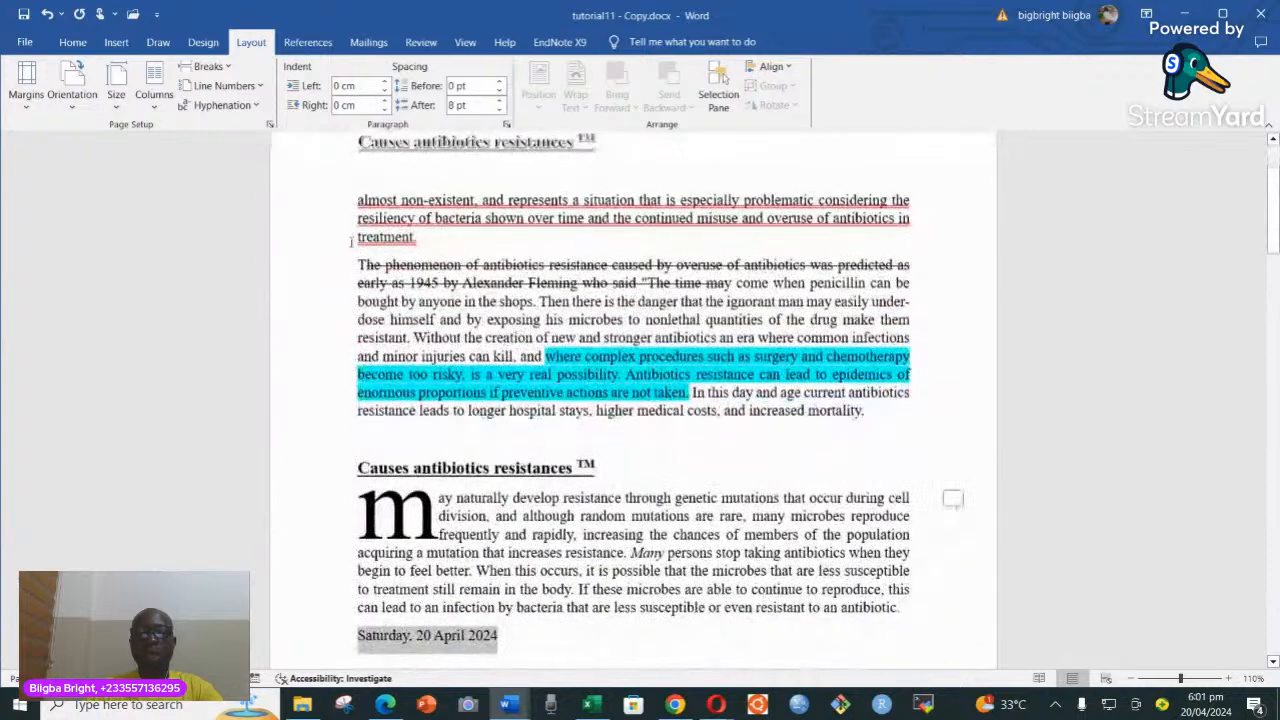
pyautogui.moveTo(357, 200); pyautogui.dragTo(868, 414)
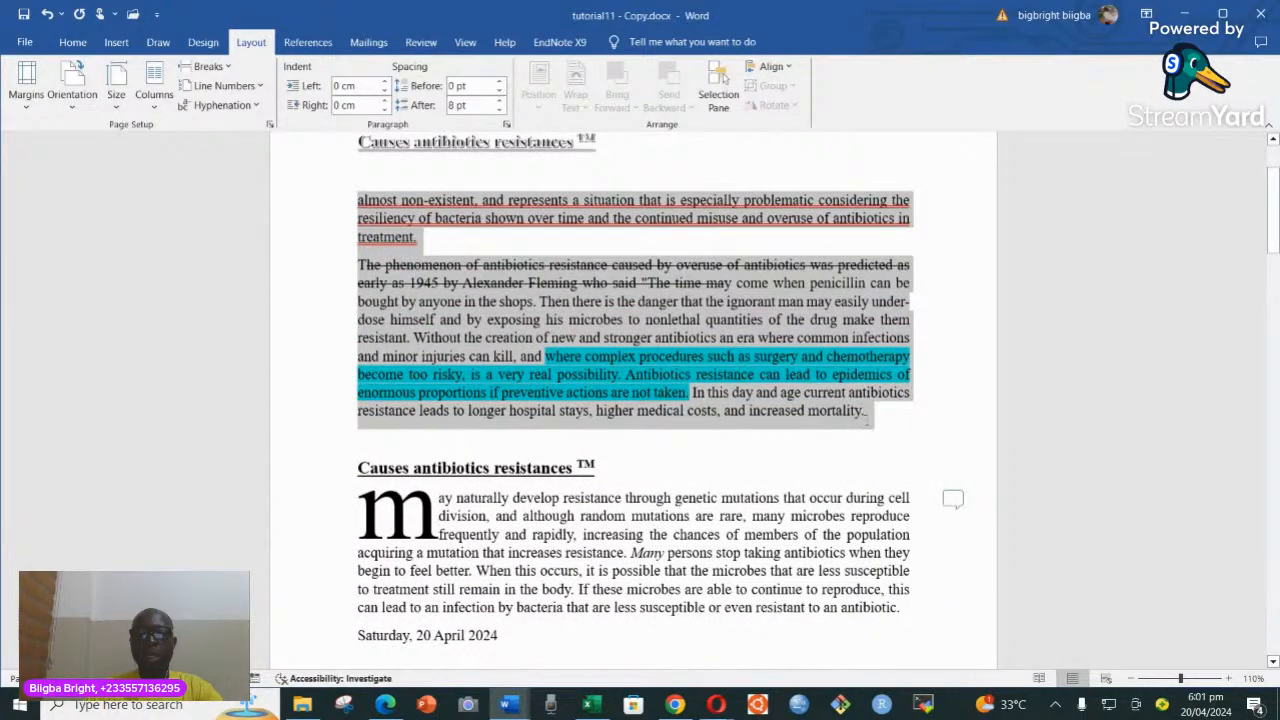
pyautogui.click(153, 84)
pyautogui.click(157, 172)
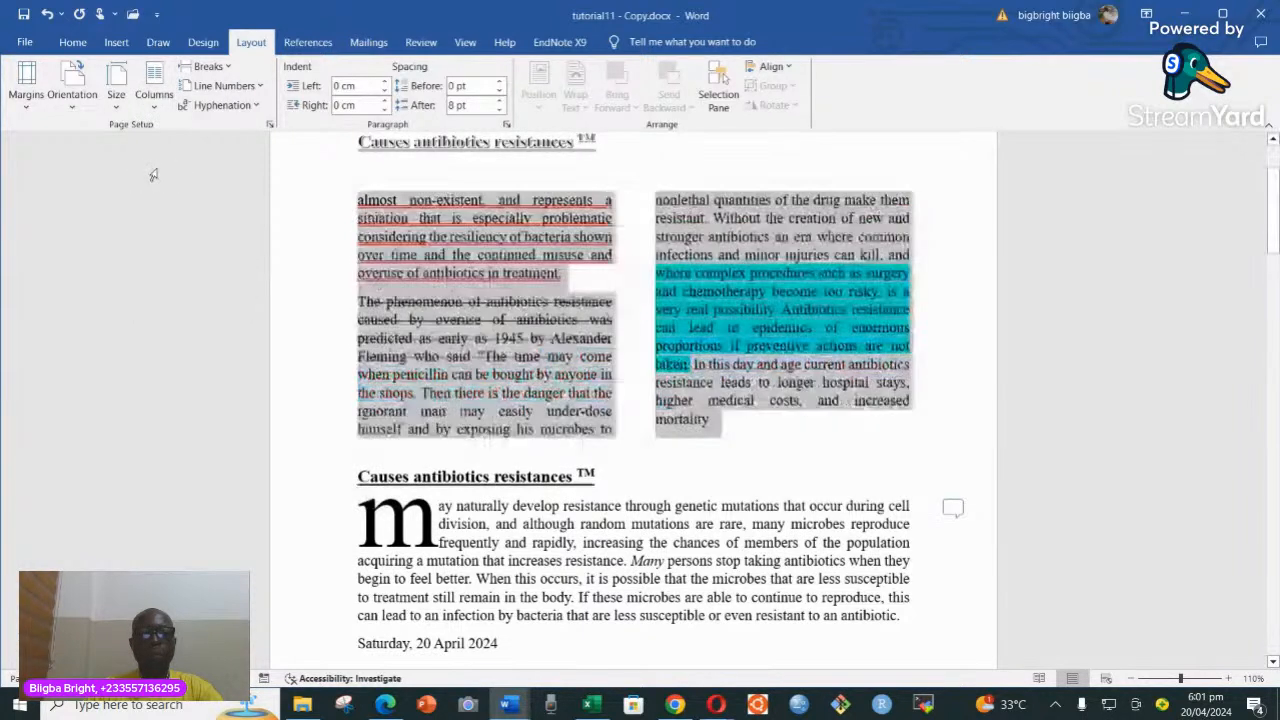
pyautogui.click(685, 323)
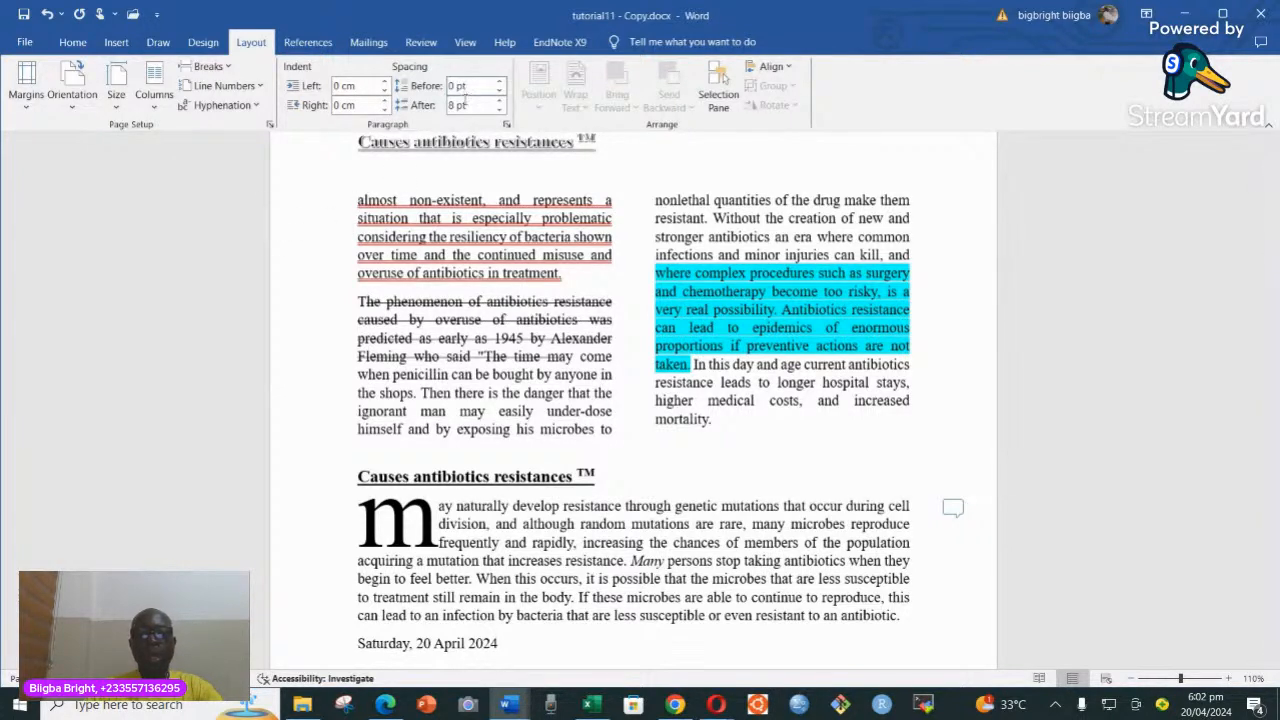
# - Add a custom text watermark containing the document owner's surname and check it on the page
pyautogui.click(203, 41)
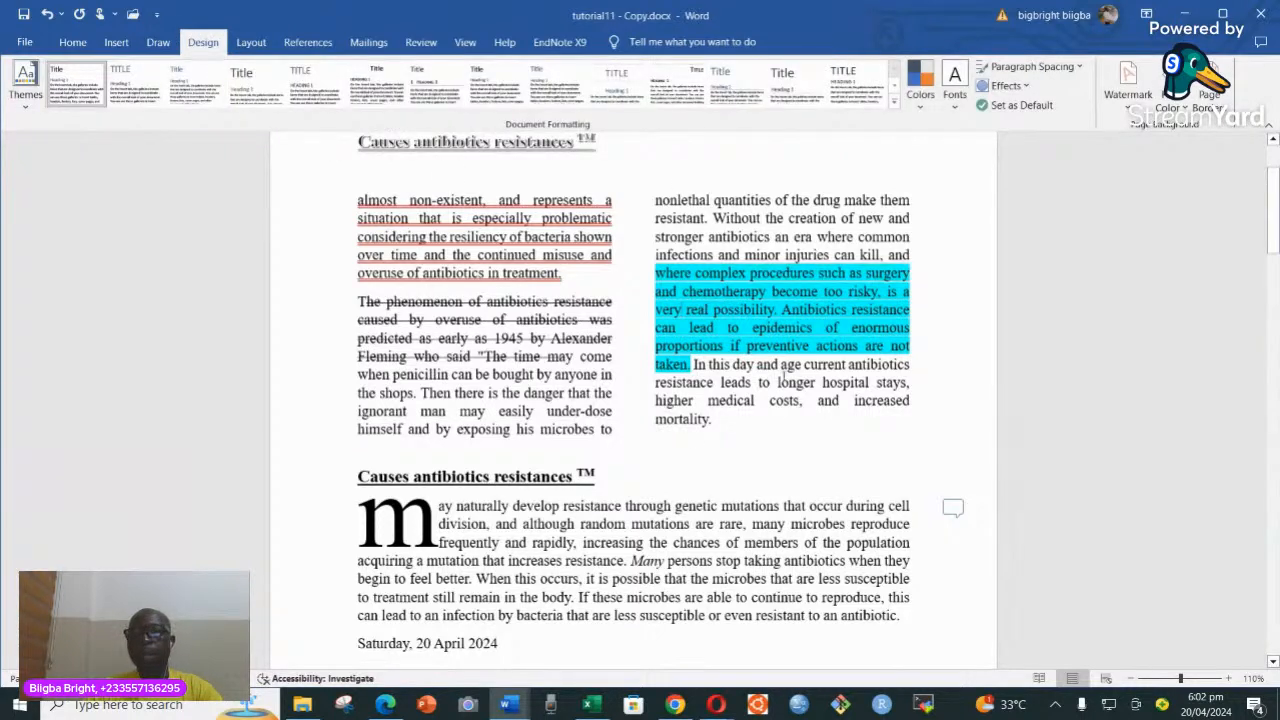
pyautogui.click(1129, 100)
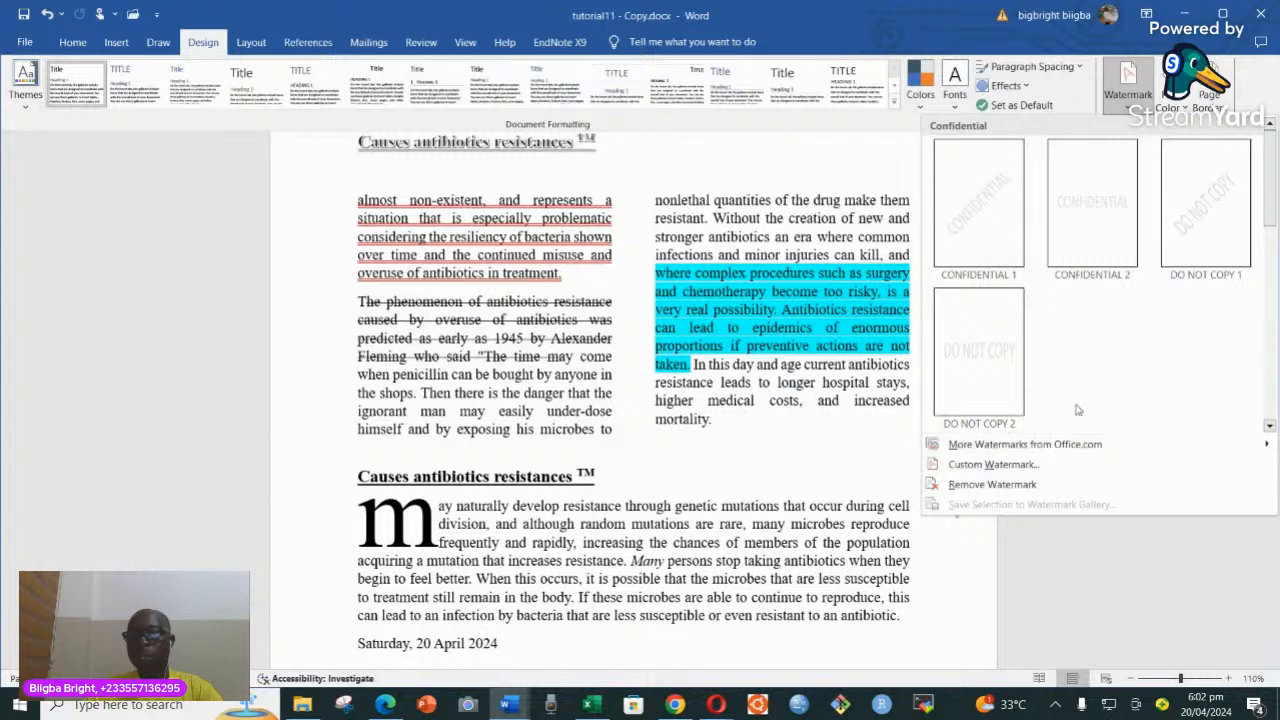
pyautogui.click(984, 465)
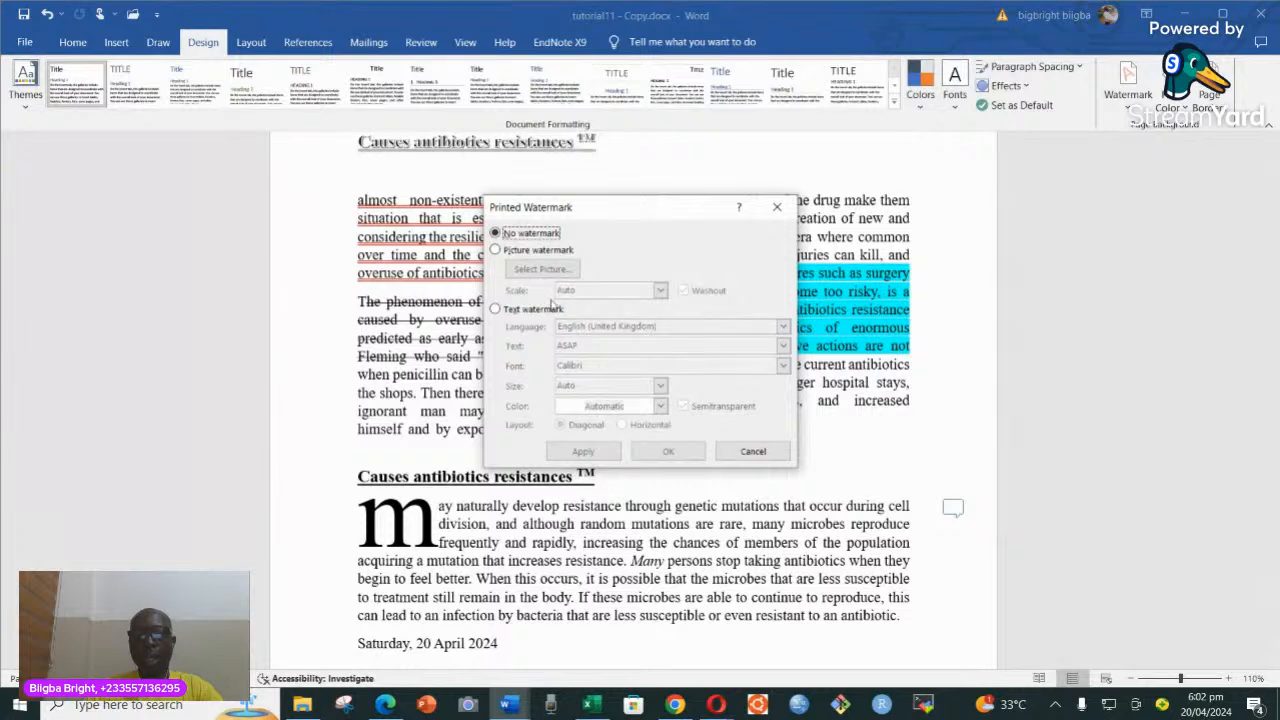
pyautogui.click(497, 250)
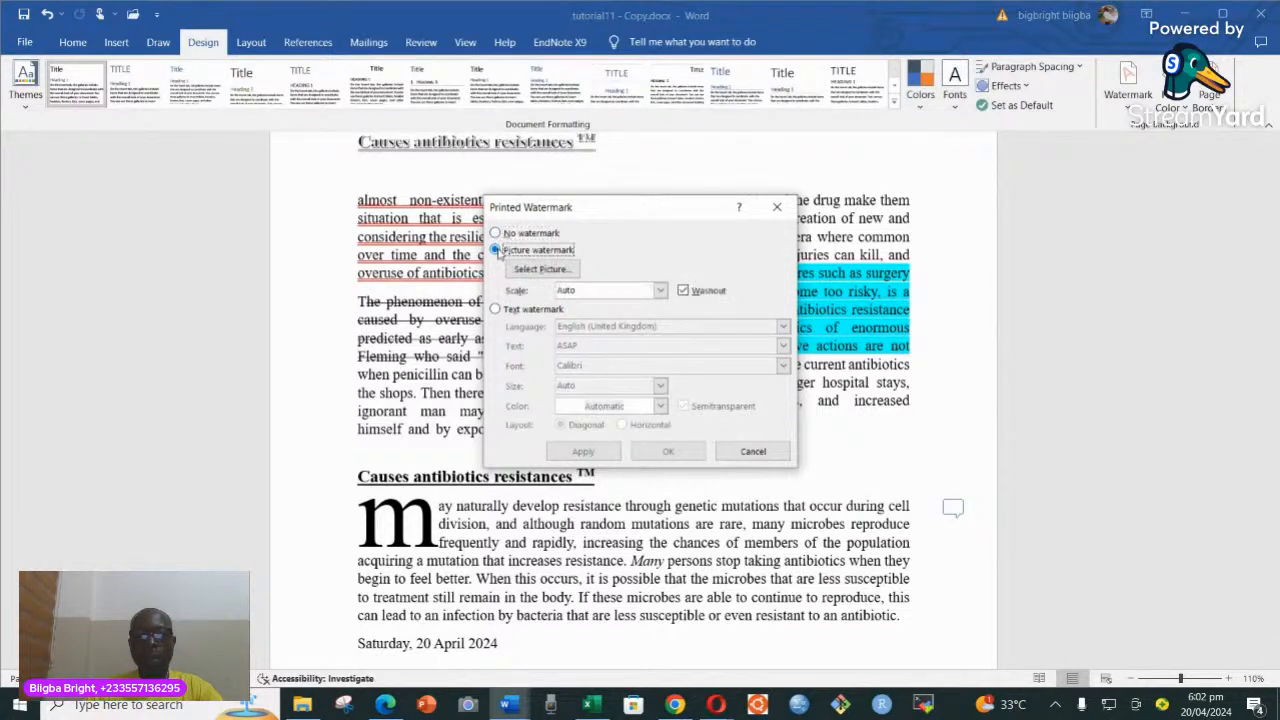
pyautogui.click(495, 310)
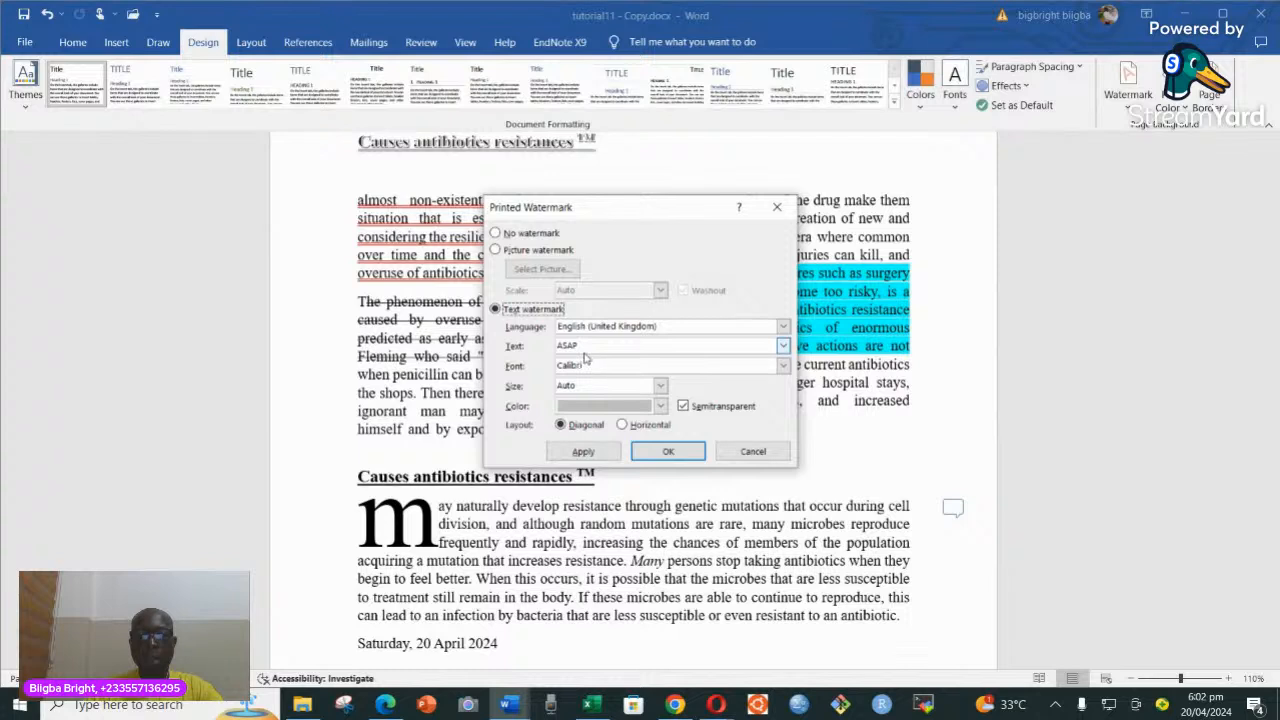
pyautogui.moveTo(586, 345); pyautogui.dragTo(532, 346)
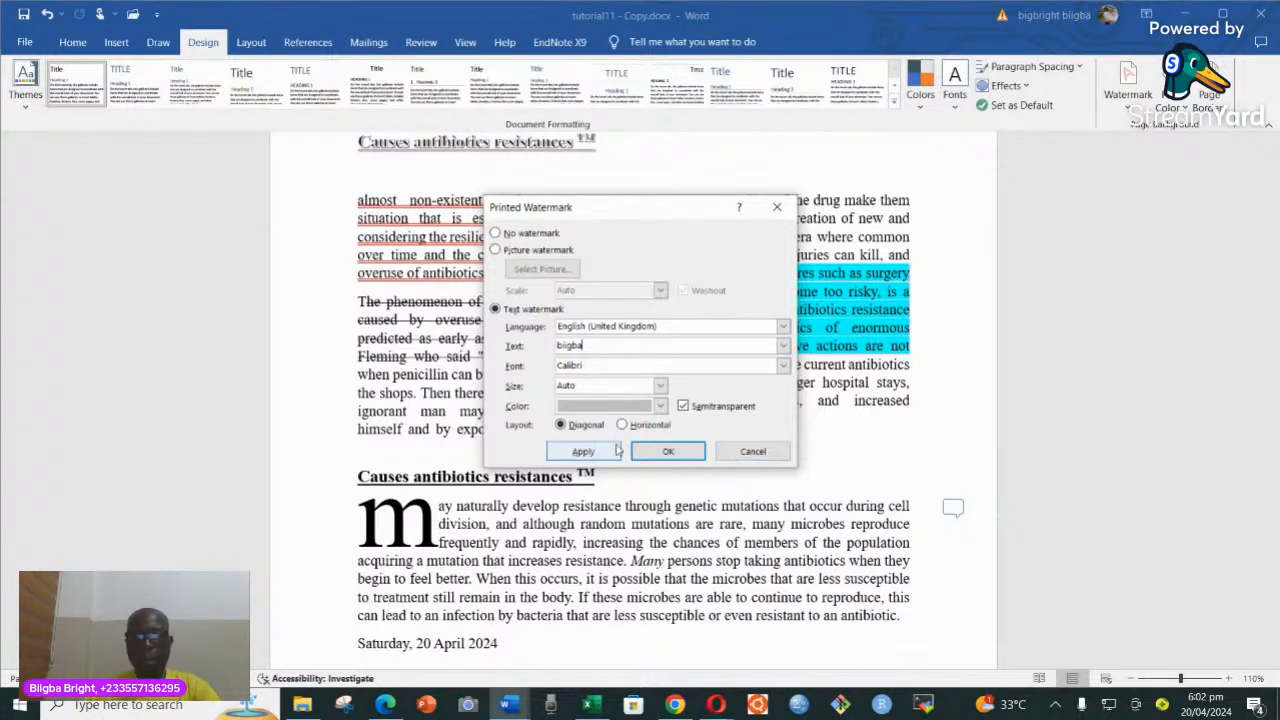
pyautogui.click(657, 452)
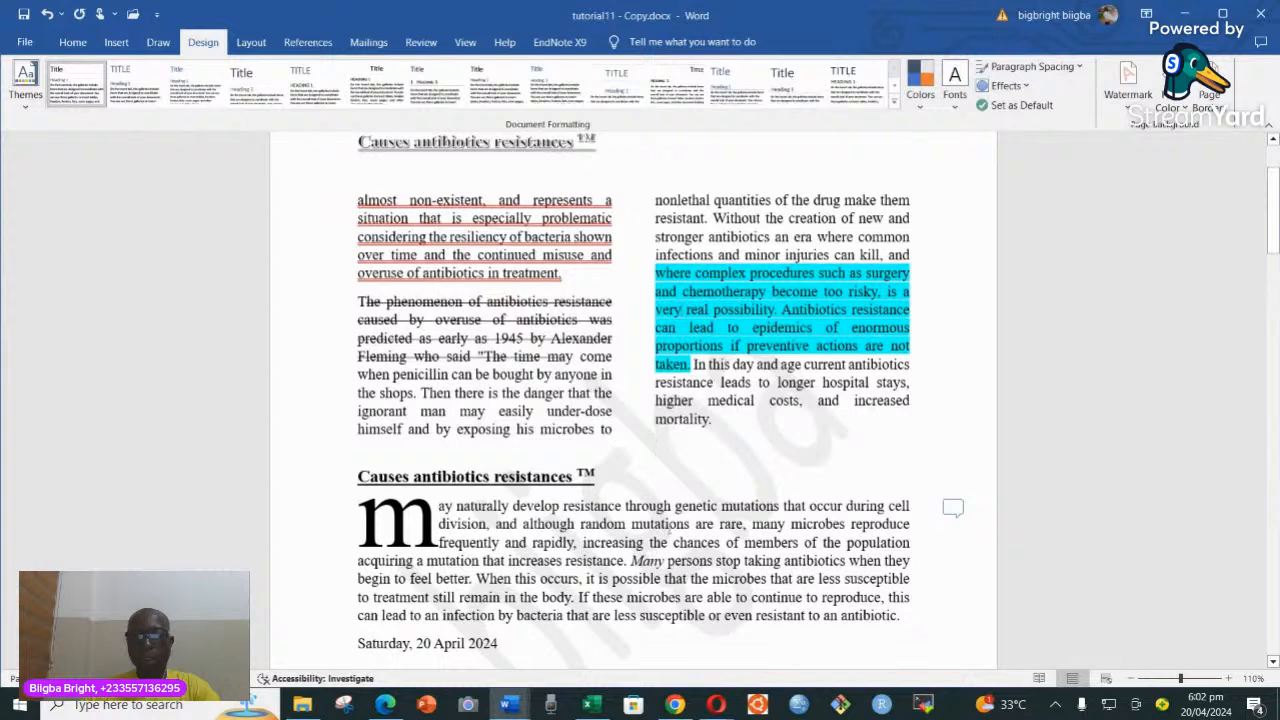
pyautogui.scroll(-3, 668, 541)
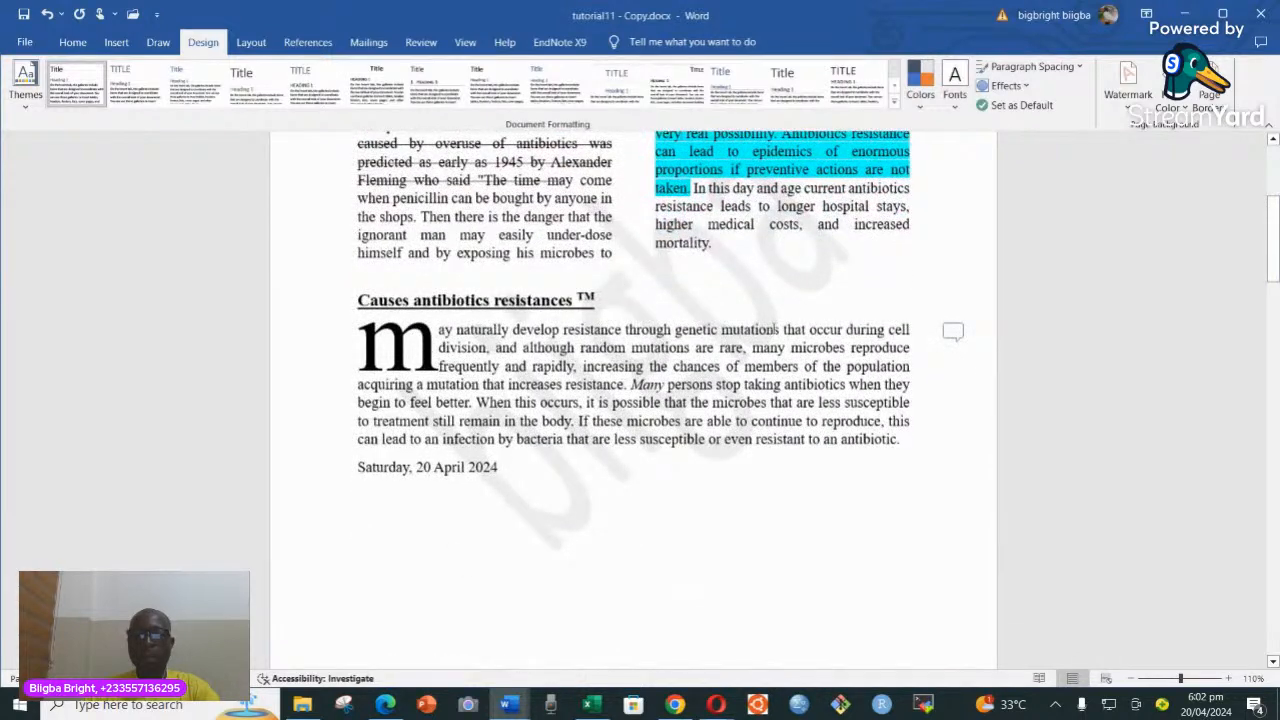
pyautogui.scroll(5, 747, 423)
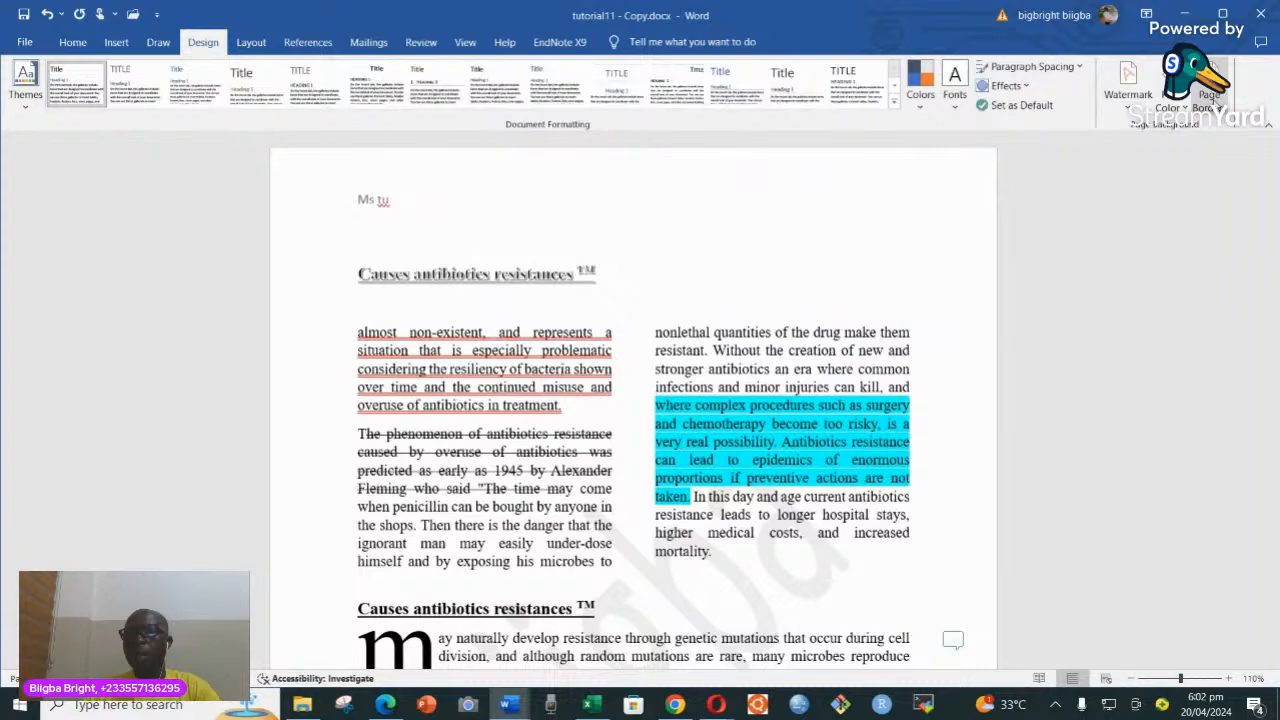
# - Add a ½ pt double-line box page border to the whole document and check it on the pages
pyautogui.click(1211, 100)
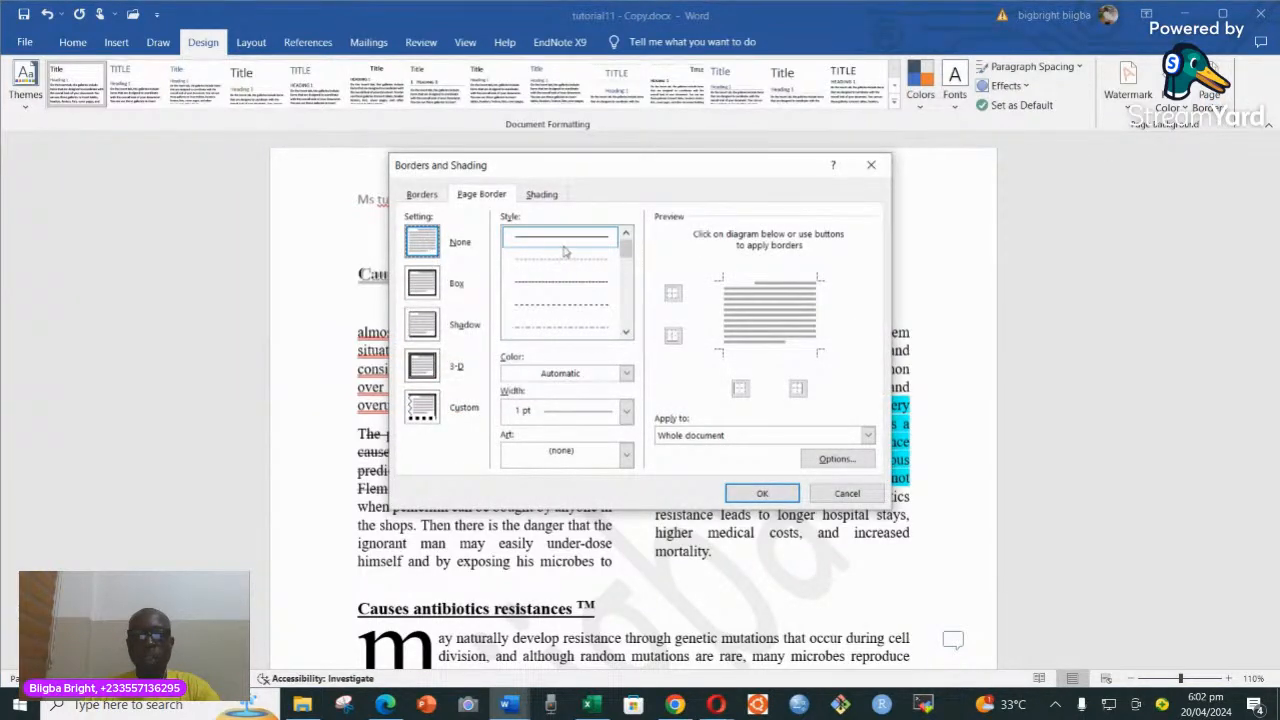
pyautogui.moveTo(628, 249); pyautogui.dragTo(627, 263)
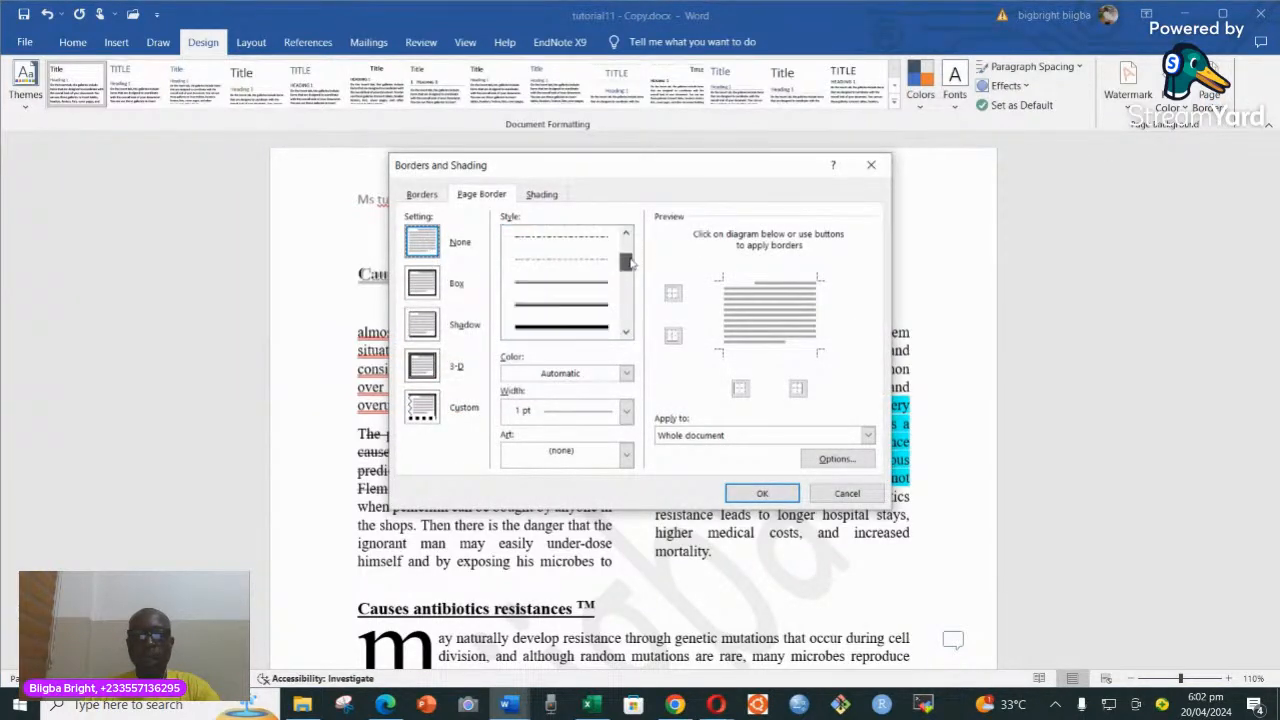
pyautogui.click(561, 306)
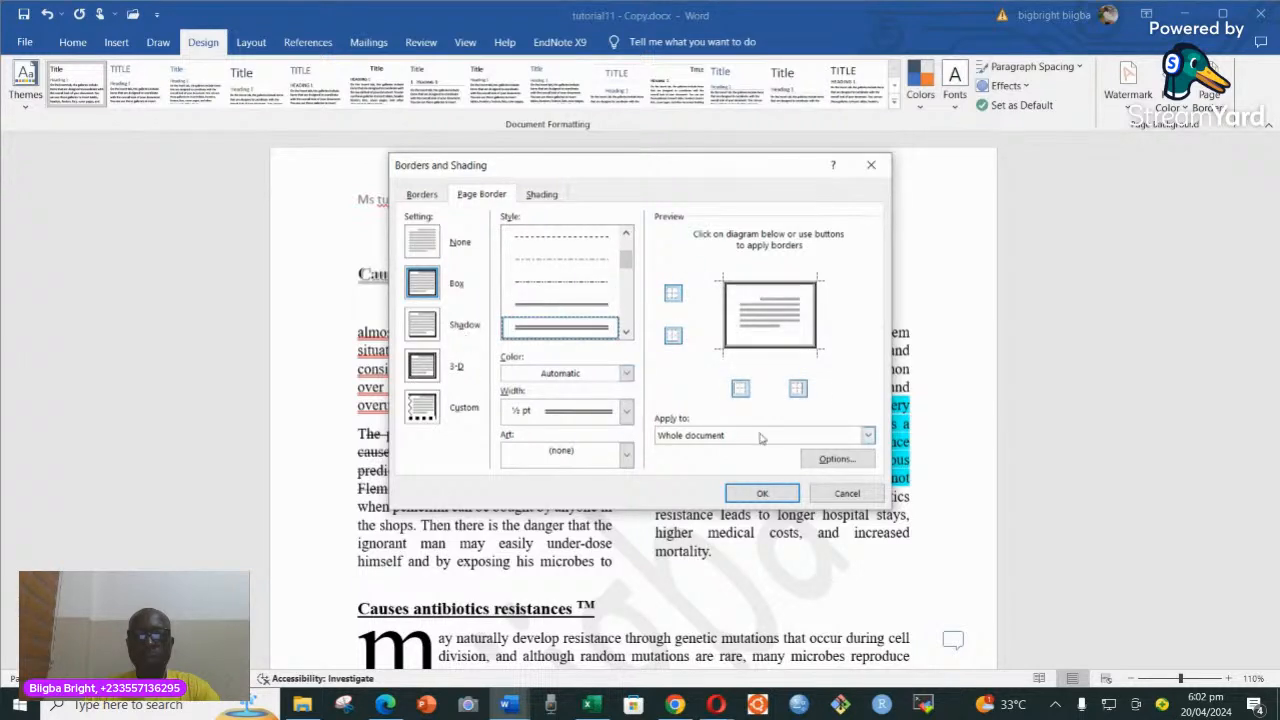
pyautogui.click(760, 494)
pyautogui.scroll(-6, 738, 490)
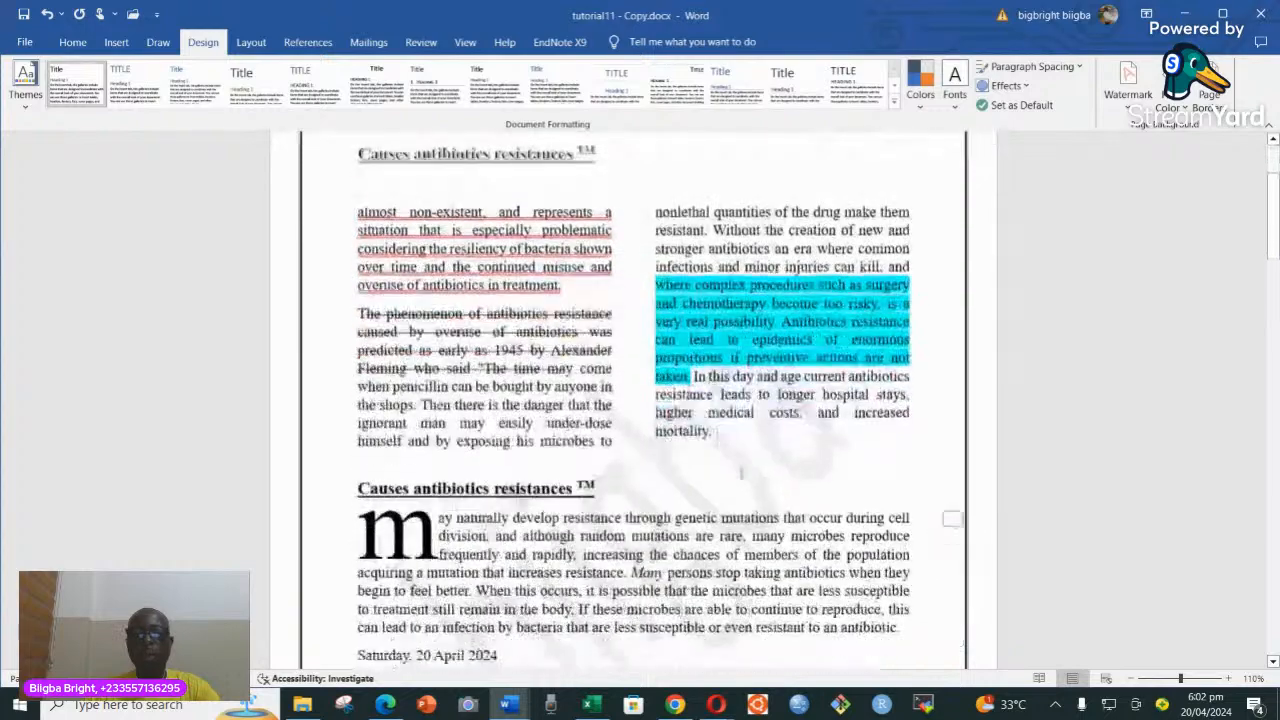
pyautogui.scroll(-4, 736, 490)
pyautogui.scroll(7, 737, 480)
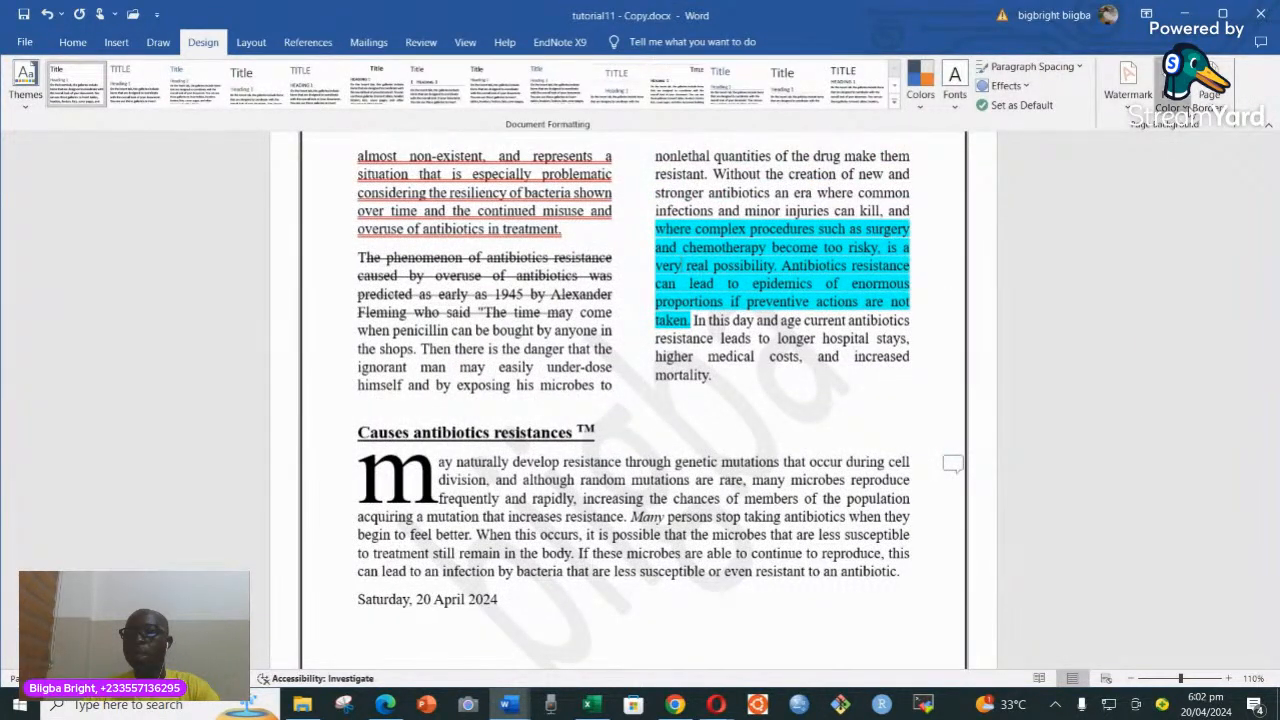
# - Set the page color to the light gold theme shade and check the following pages
pyautogui.click(1168, 92)
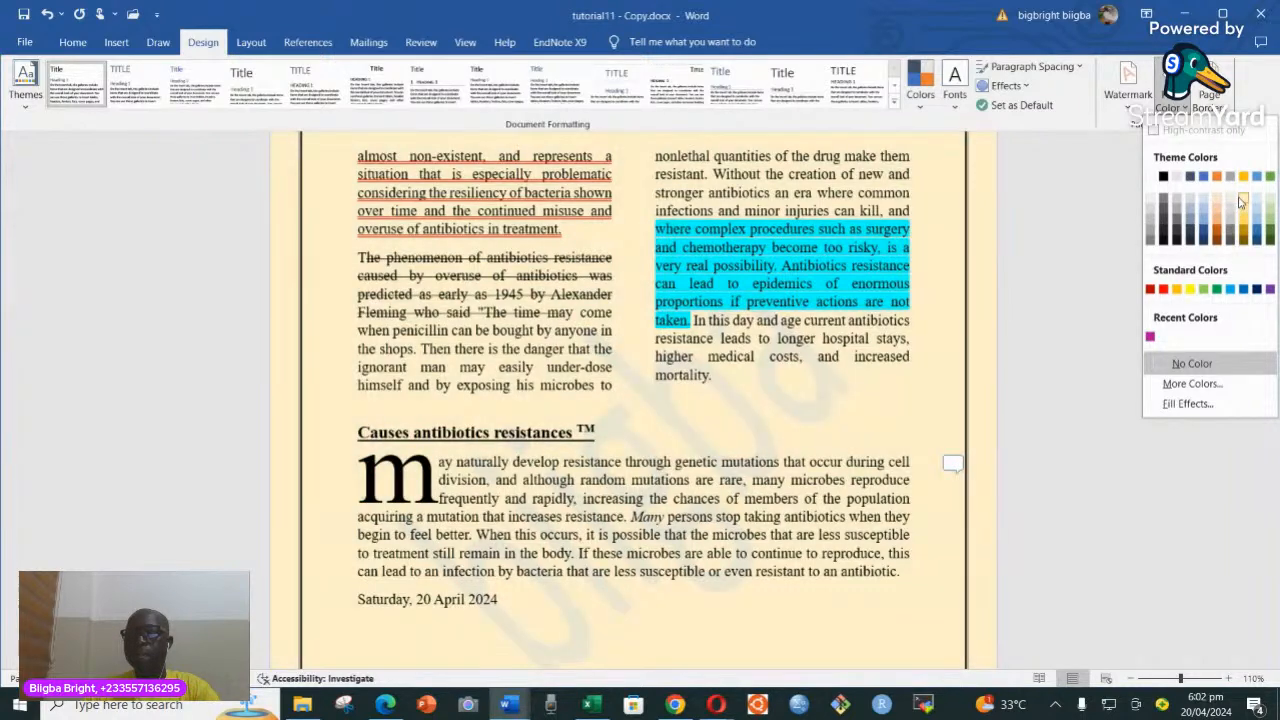
pyautogui.click(1240, 203)
pyautogui.scroll(-4, 738, 406)
pyautogui.scroll(-10, 738, 406)
pyautogui.scroll(-1, 738, 406)
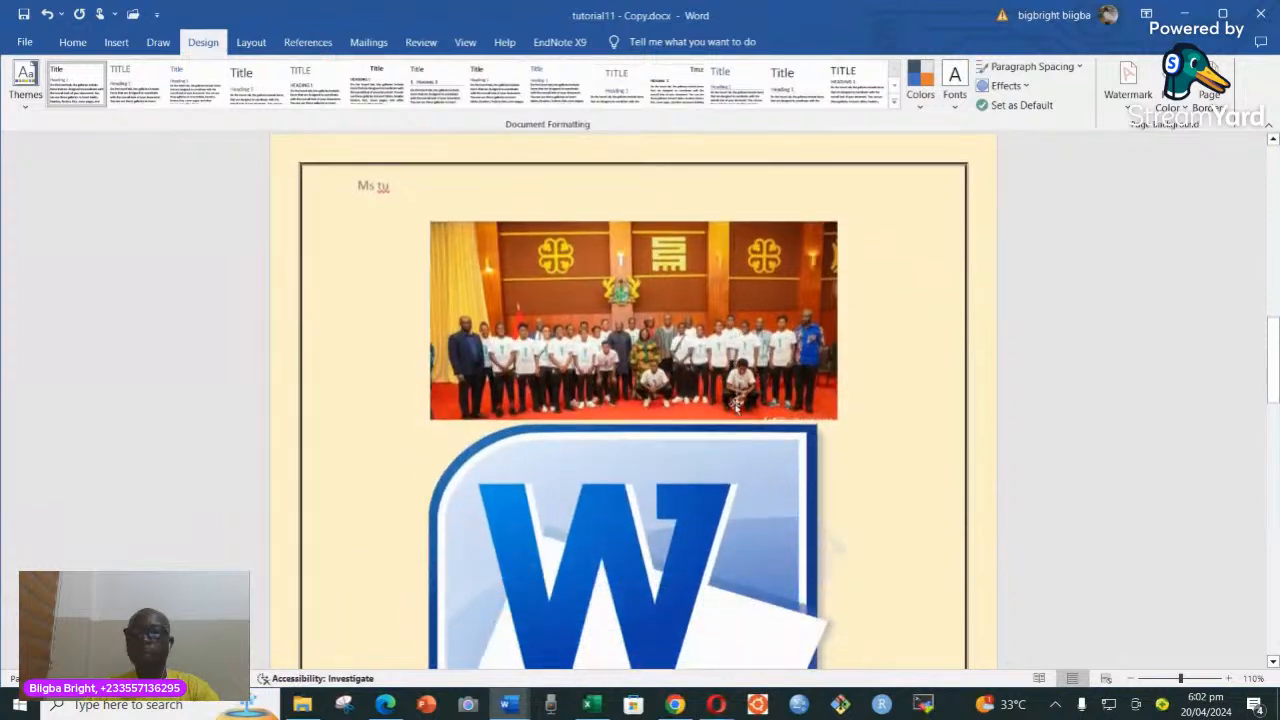
pyautogui.click(252, 43)
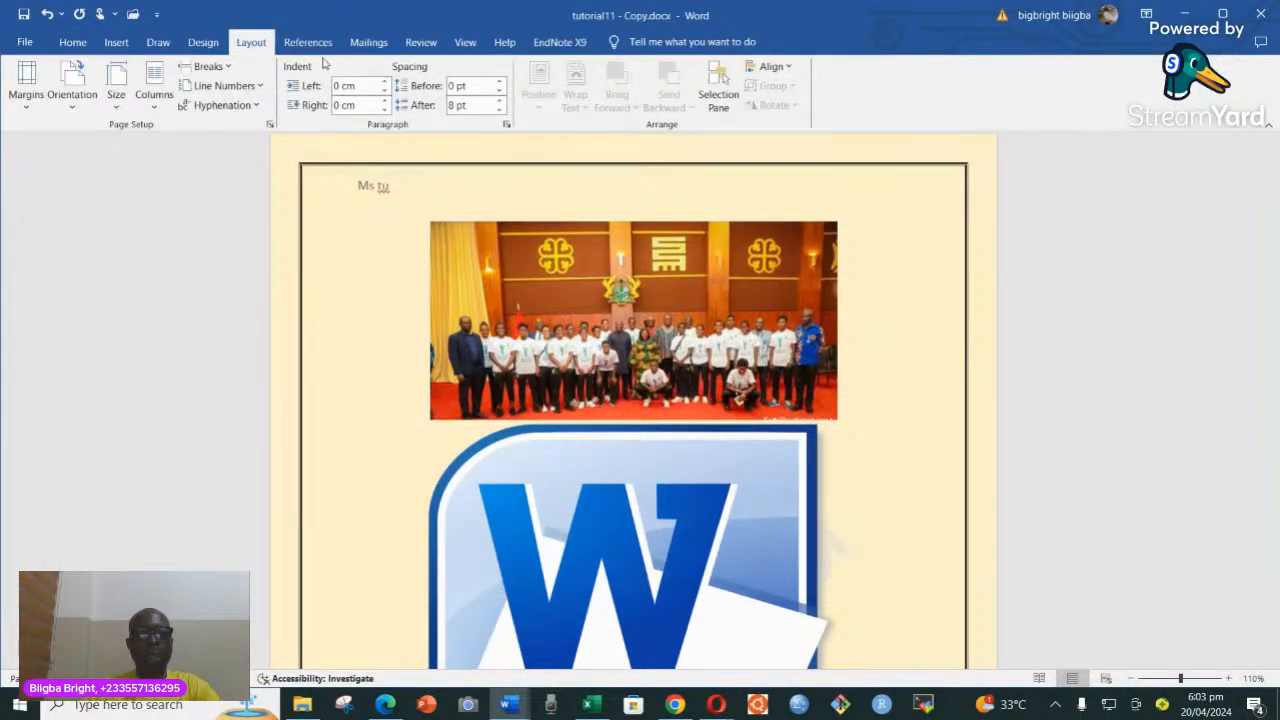
pyautogui.click(421, 43)
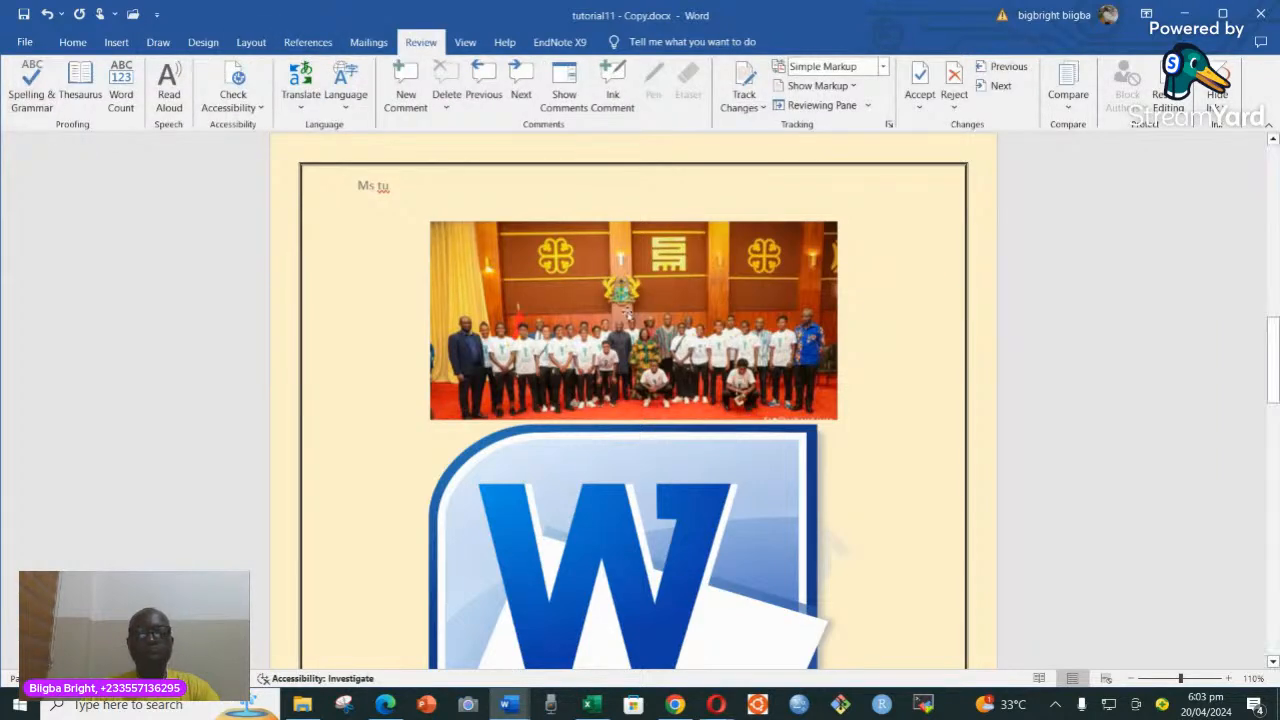
# - Check the document's spelling and correct both misspelled words in the first paragraph of the antibiotics resistance page to "antibiotics"
pyautogui.scroll(-5, 606, 302)
pyautogui.scroll(-10, 604, 300)
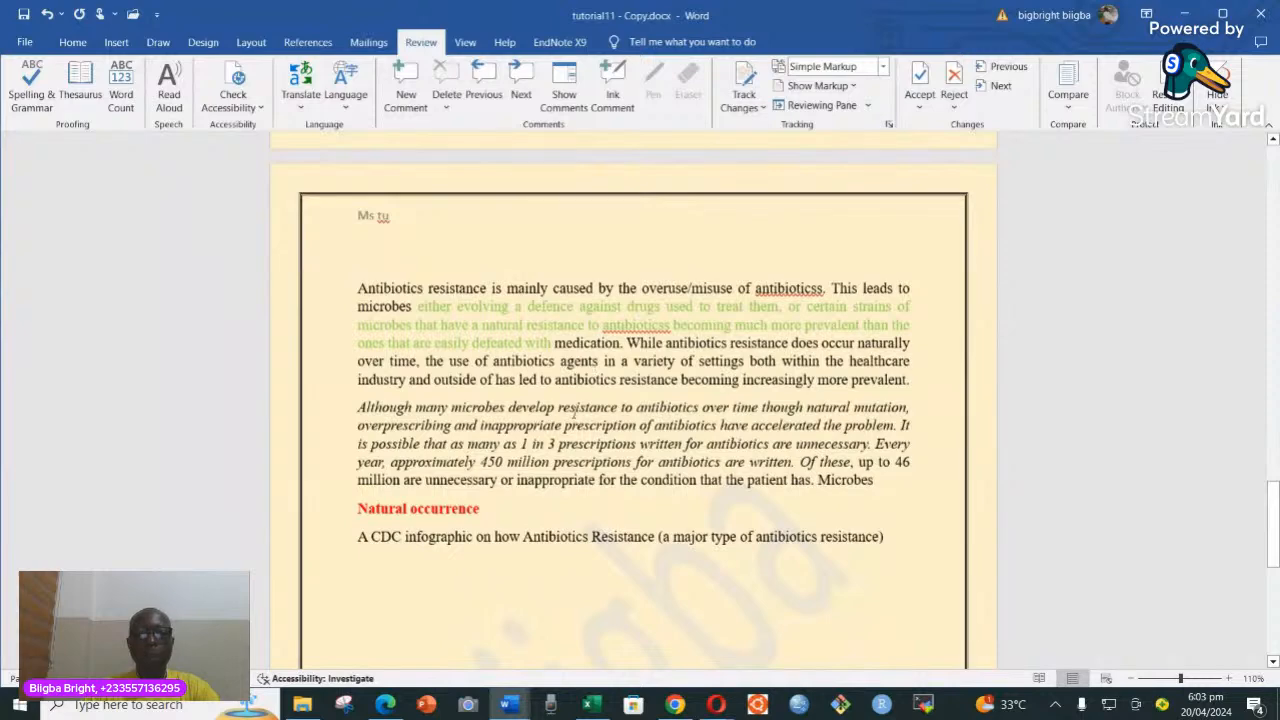
pyautogui.click(31, 86)
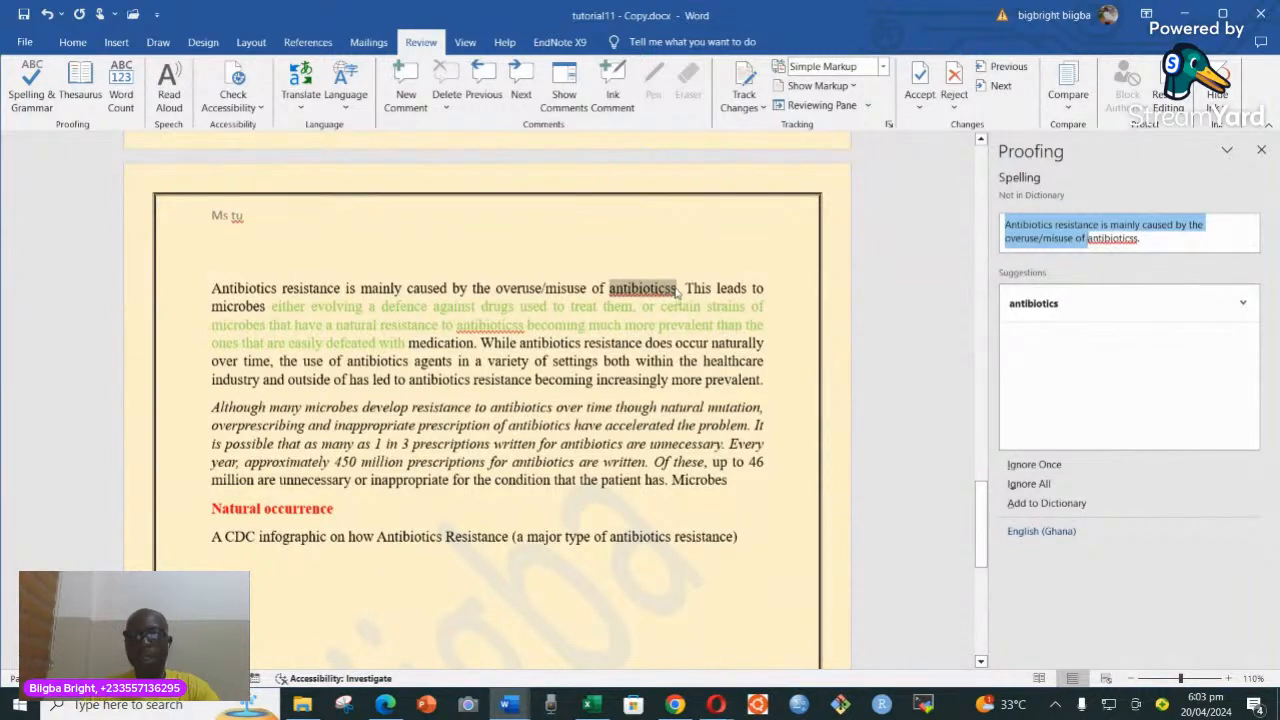
pyautogui.click(676, 289)
pyautogui.press('BackSpace')
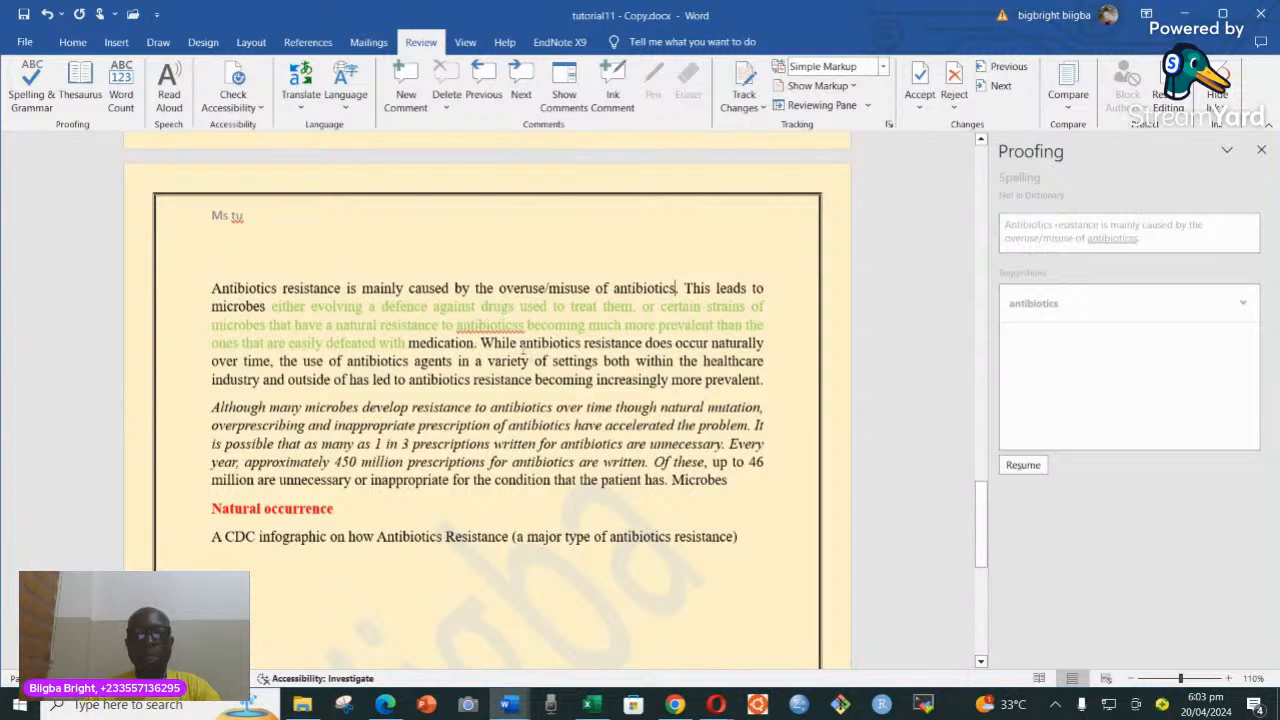
pyautogui.click(525, 326)
pyautogui.press('BackSpace')
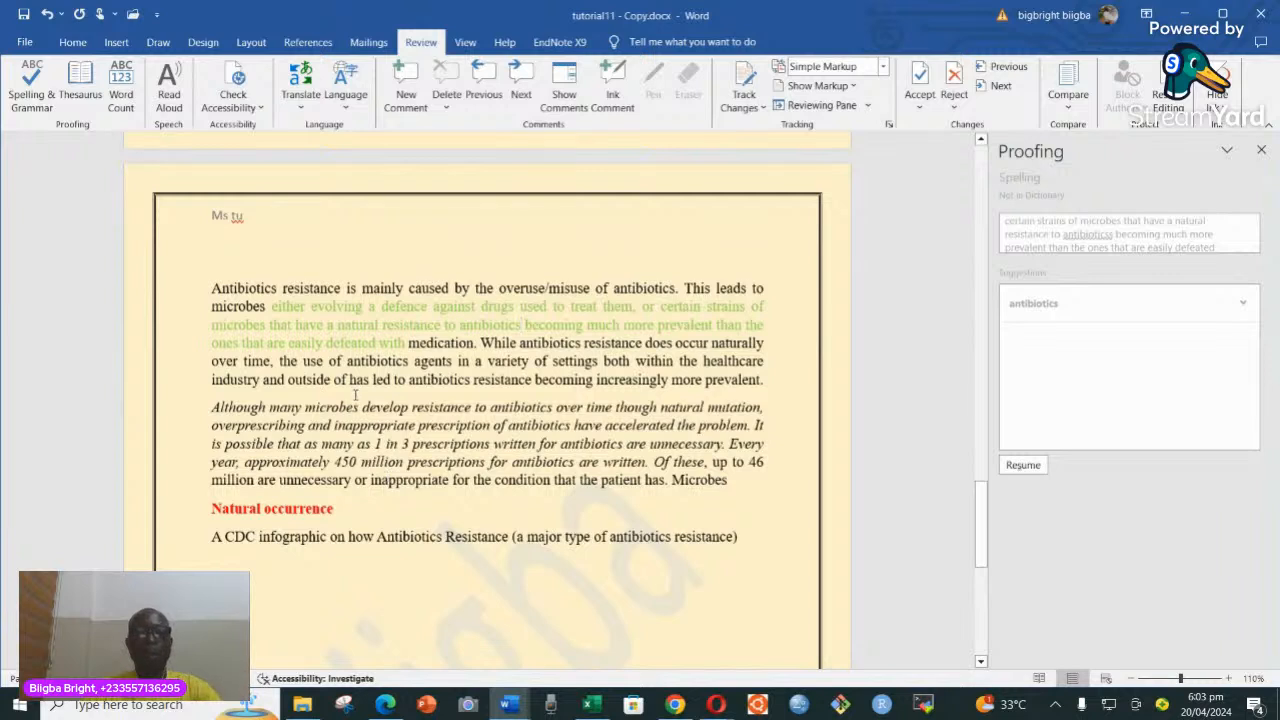
# - Look up the phrase "Antibiotics resistance" from the first paragraph in the thesaurus
pyautogui.moveTo(211, 281); pyautogui.dragTo(345, 288)
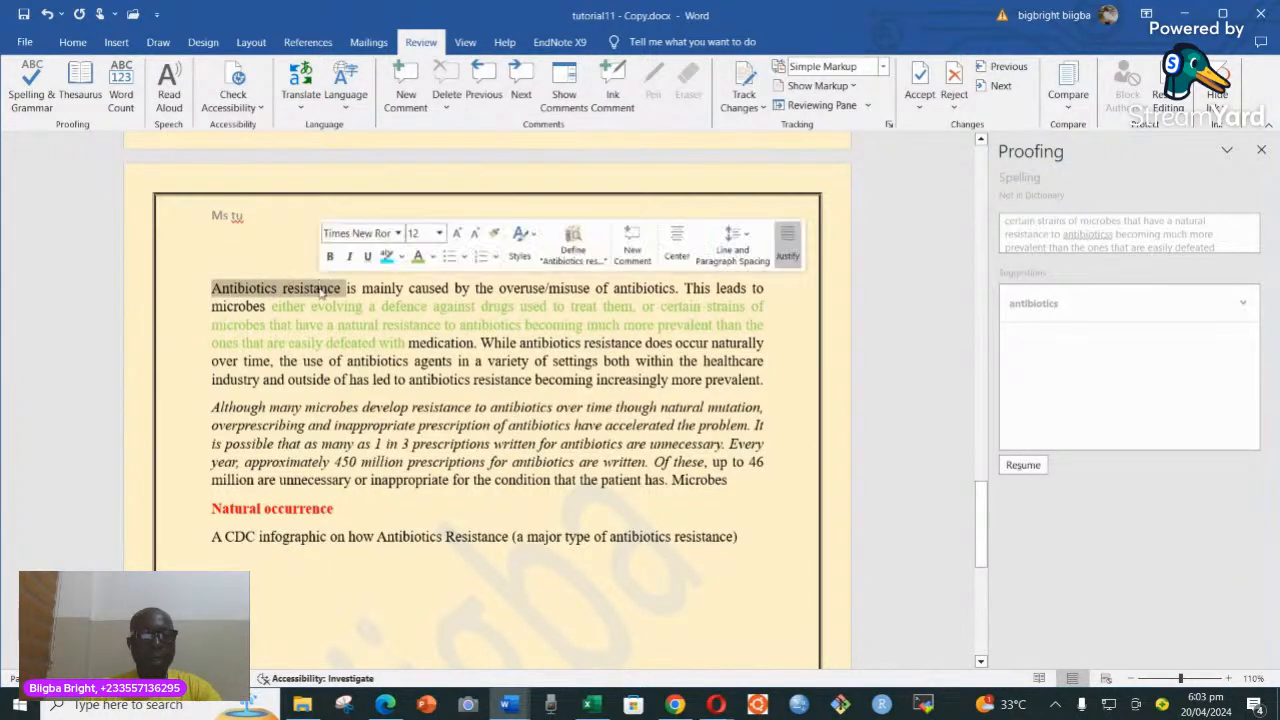
pyautogui.click(80, 90)
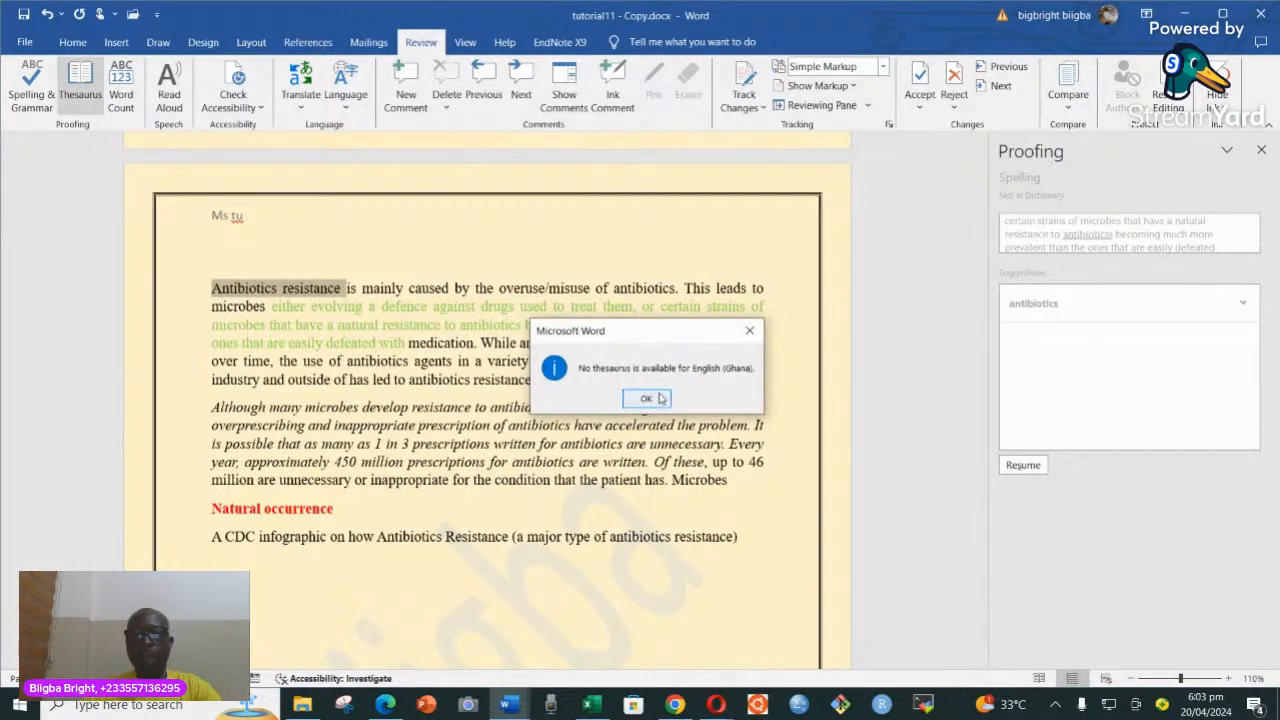
pyautogui.click(655, 398)
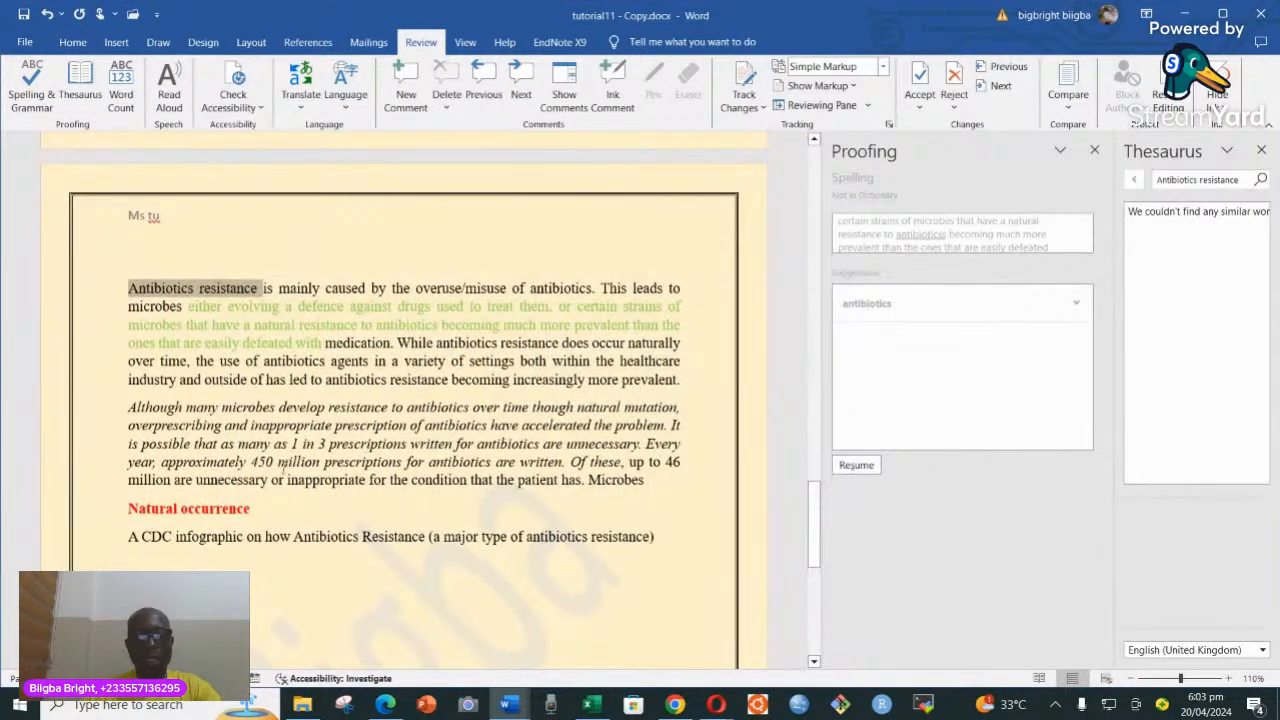
# - Look up synonyms for "inappropriate" in the last line above the Natural occurrence heading, and close the proofing and thesaurus panes
pyautogui.moveTo(285, 478); pyautogui.dragTo(366, 481)
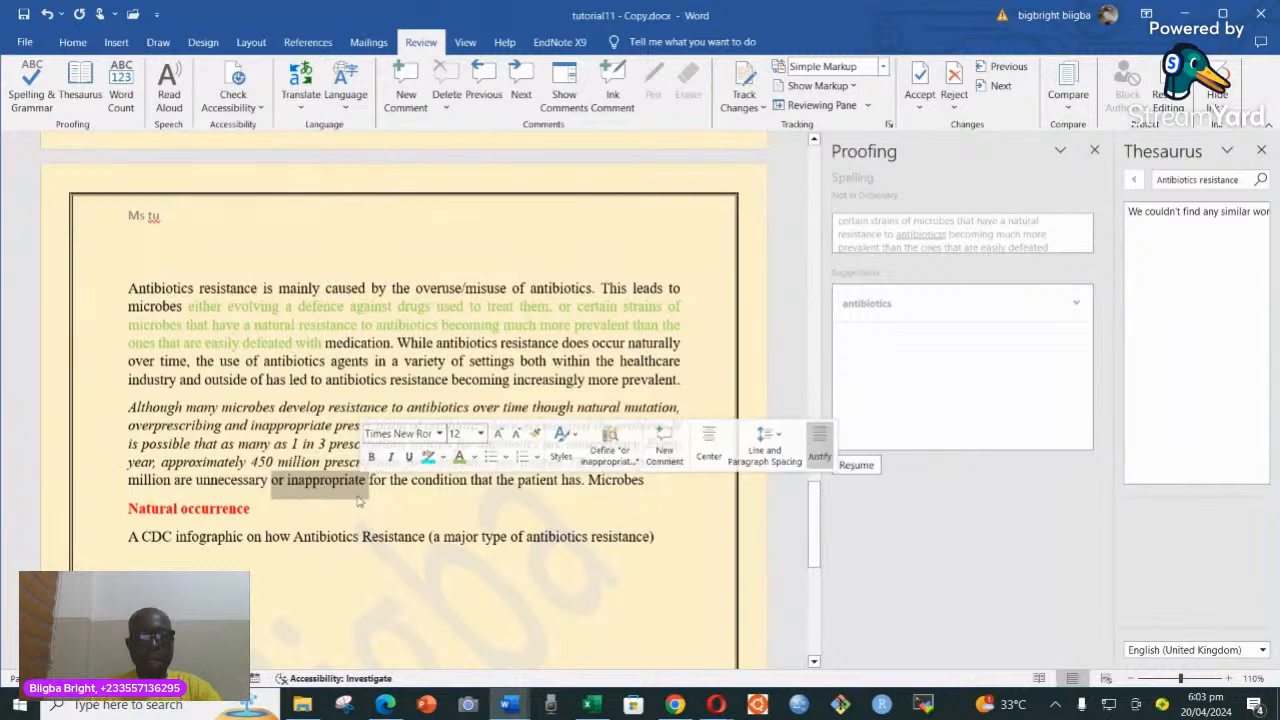
pyautogui.moveTo(287, 481); pyautogui.dragTo(366, 482)
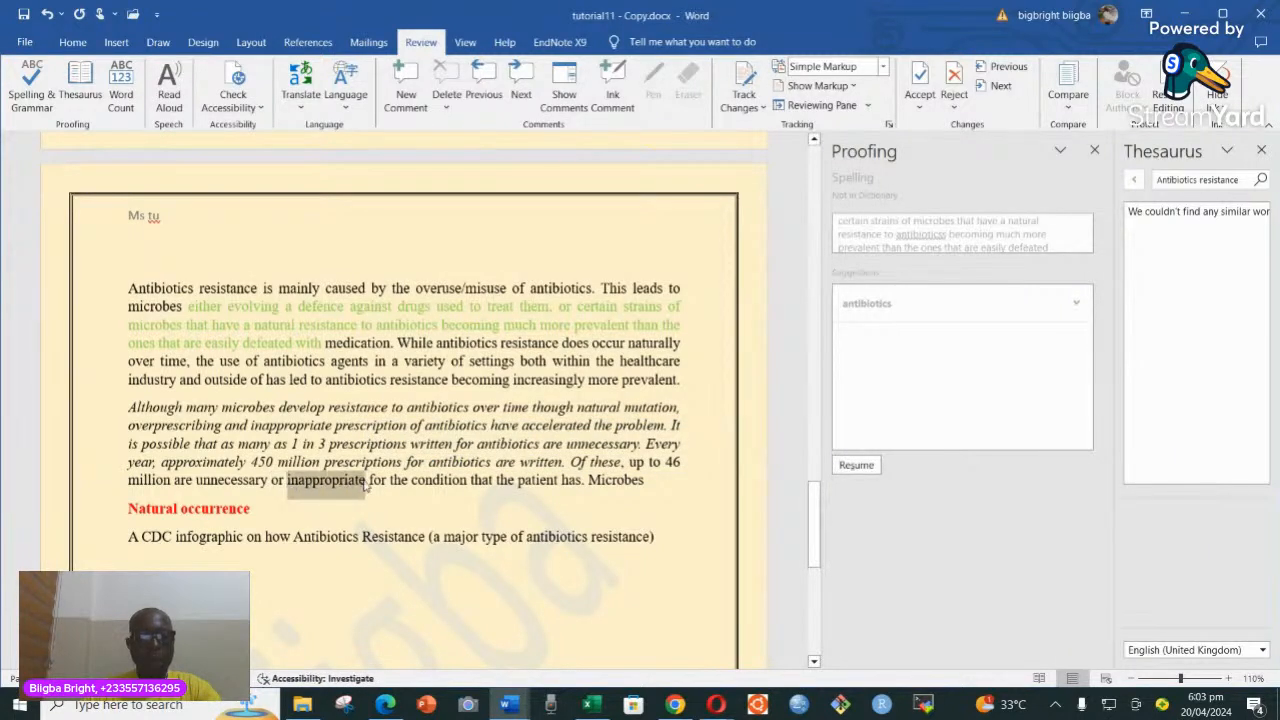
pyautogui.click(91, 89)
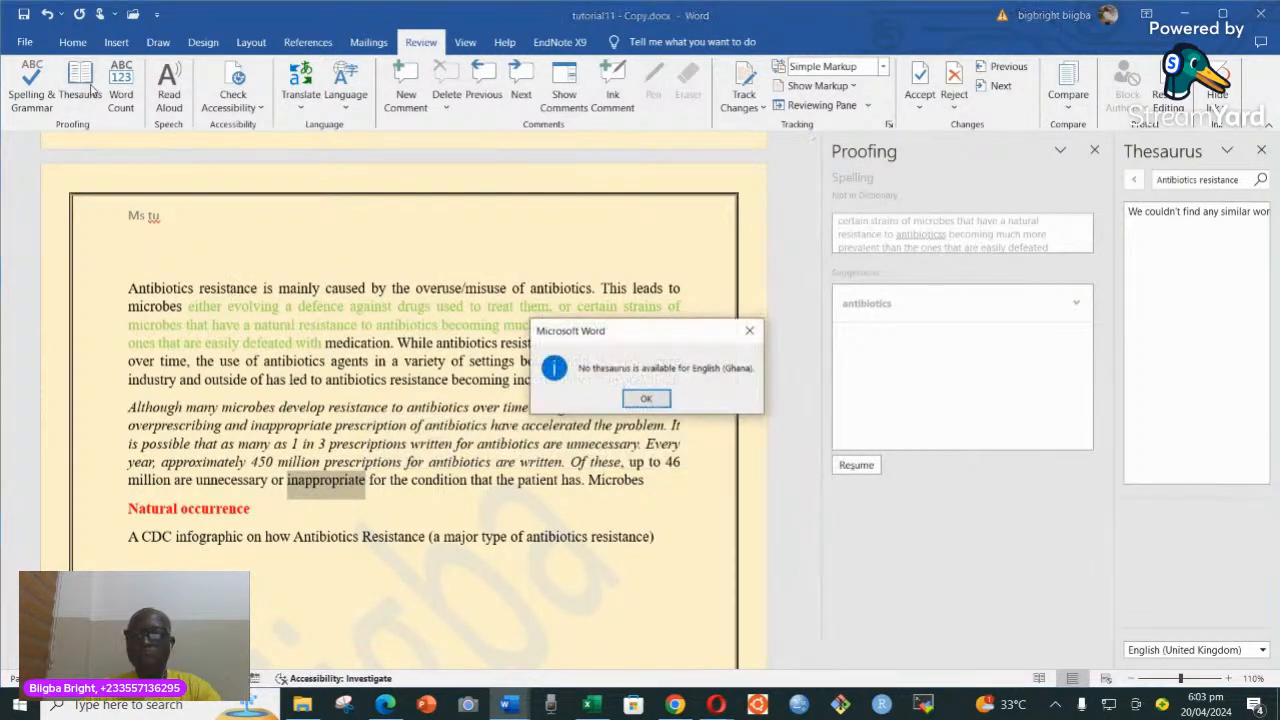
pyautogui.click(646, 398)
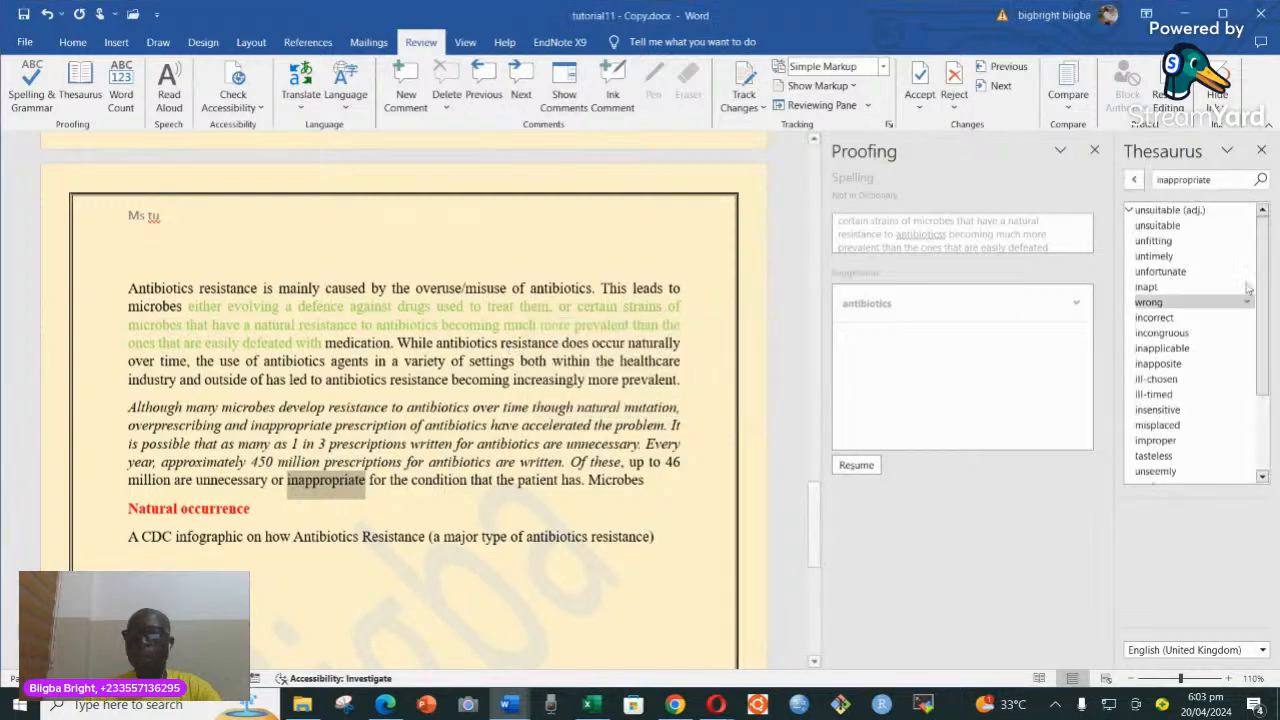
pyautogui.click(1093, 149)
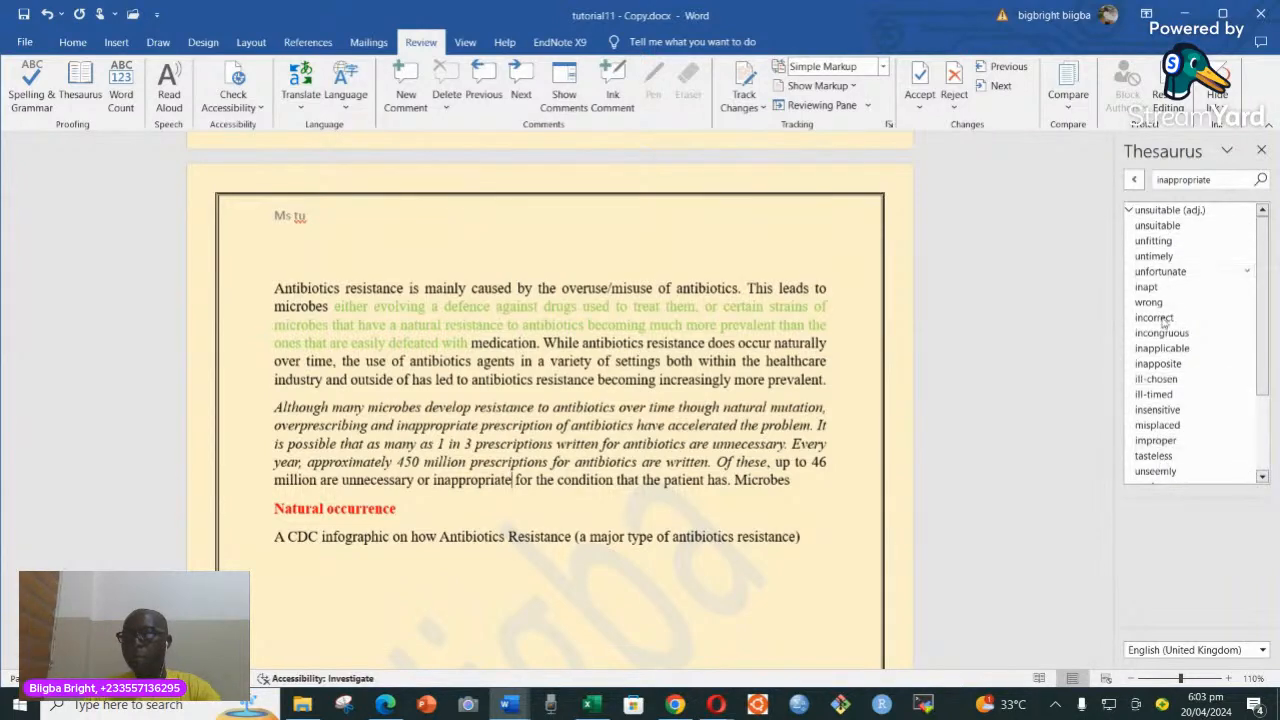
pyautogui.click(1261, 152)
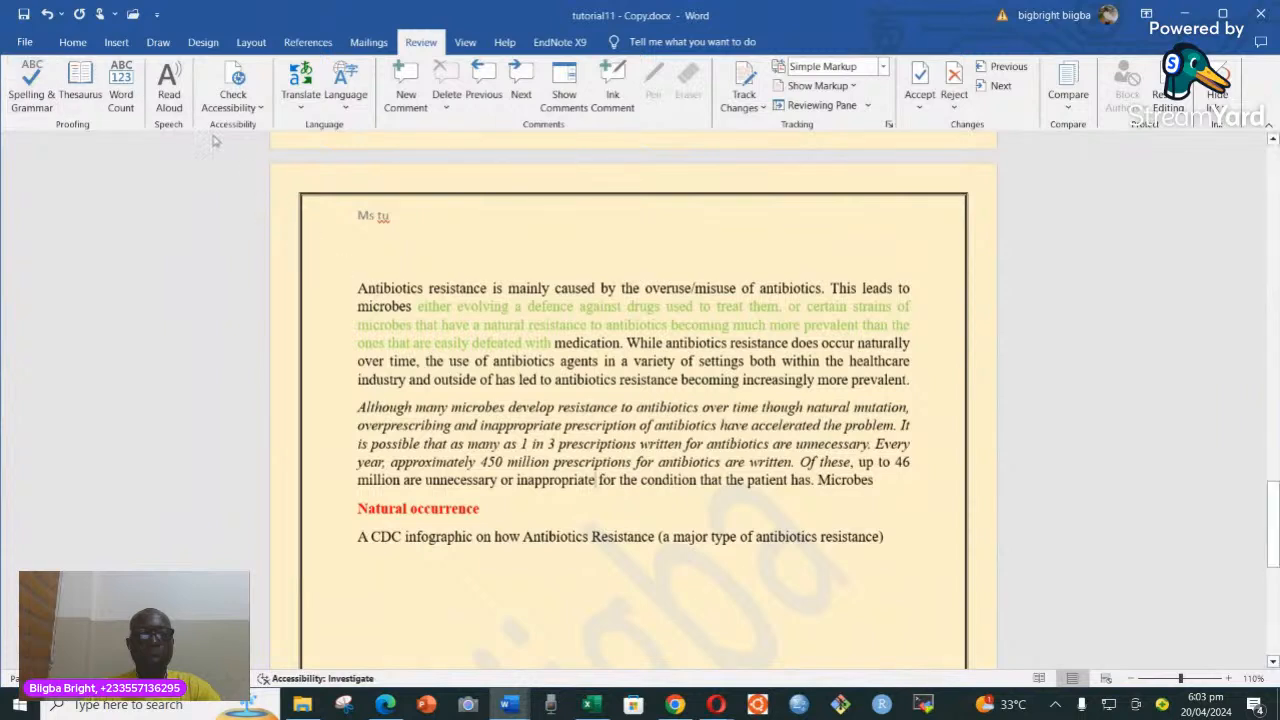
# - Check the word count of the two paragraphs above the Natural occurrence heading and clear the selection
pyautogui.moveTo(356, 288); pyautogui.dragTo(872, 481)
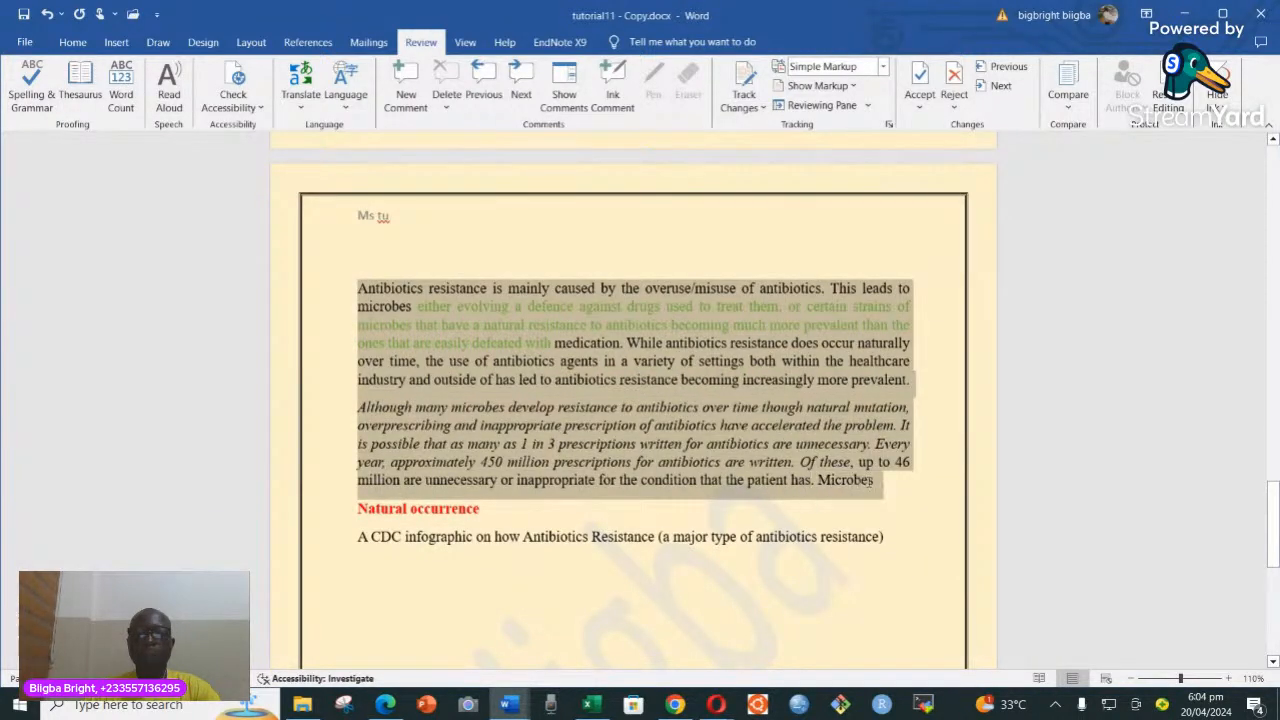
pyautogui.click(121, 85)
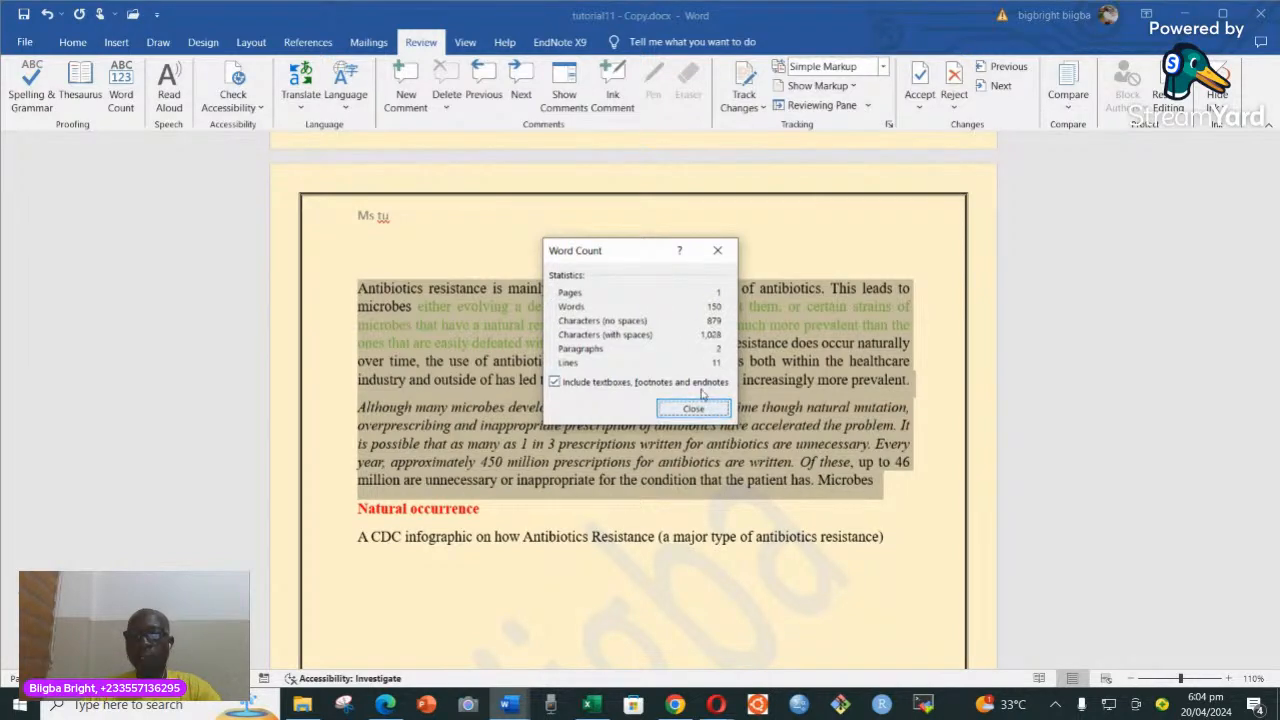
pyautogui.click(717, 251)
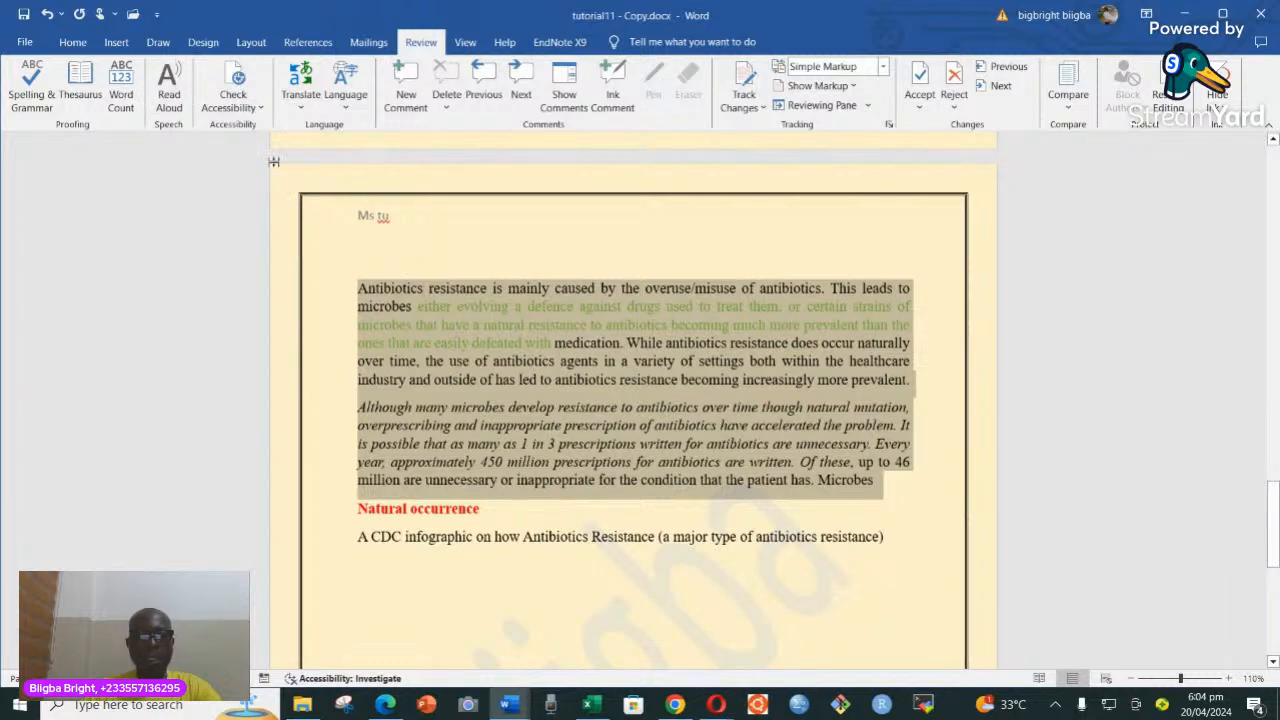
pyautogui.click(443, 345)
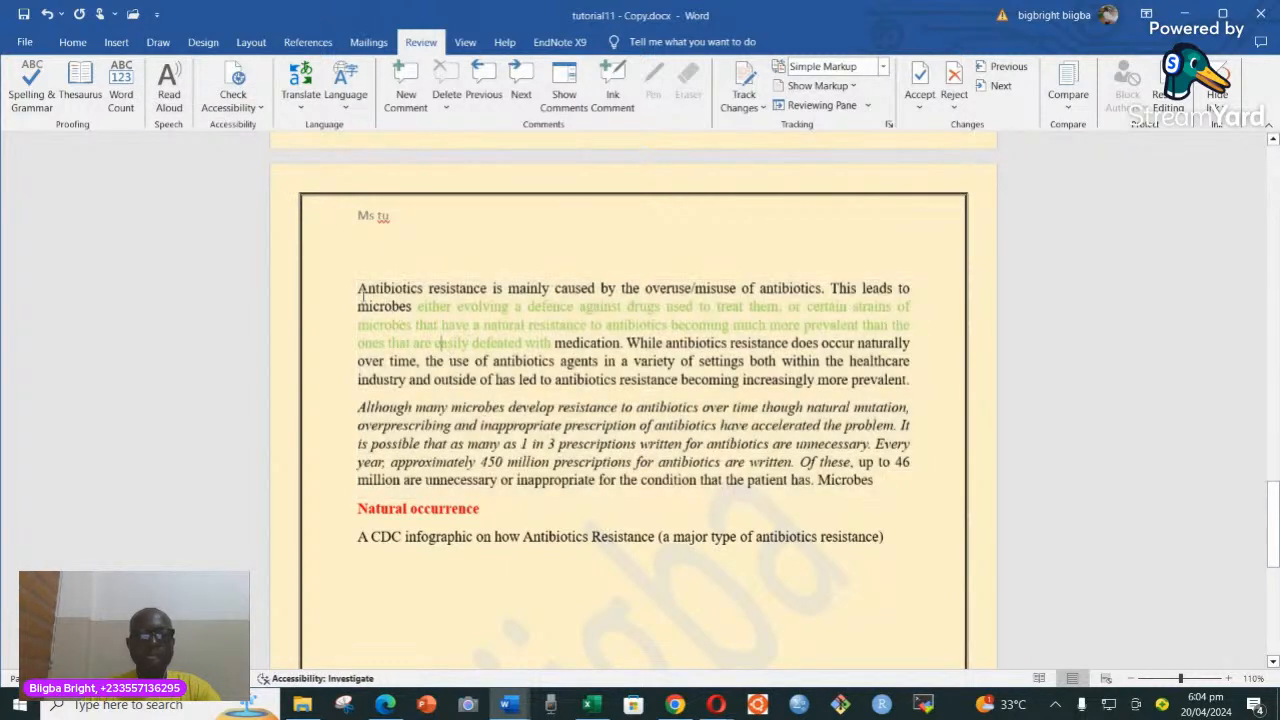
# - Have the first sentence about the cause of antibiotics resistance read aloud, and stop the reading
pyautogui.moveTo(371, 291); pyautogui.dragTo(778, 290)
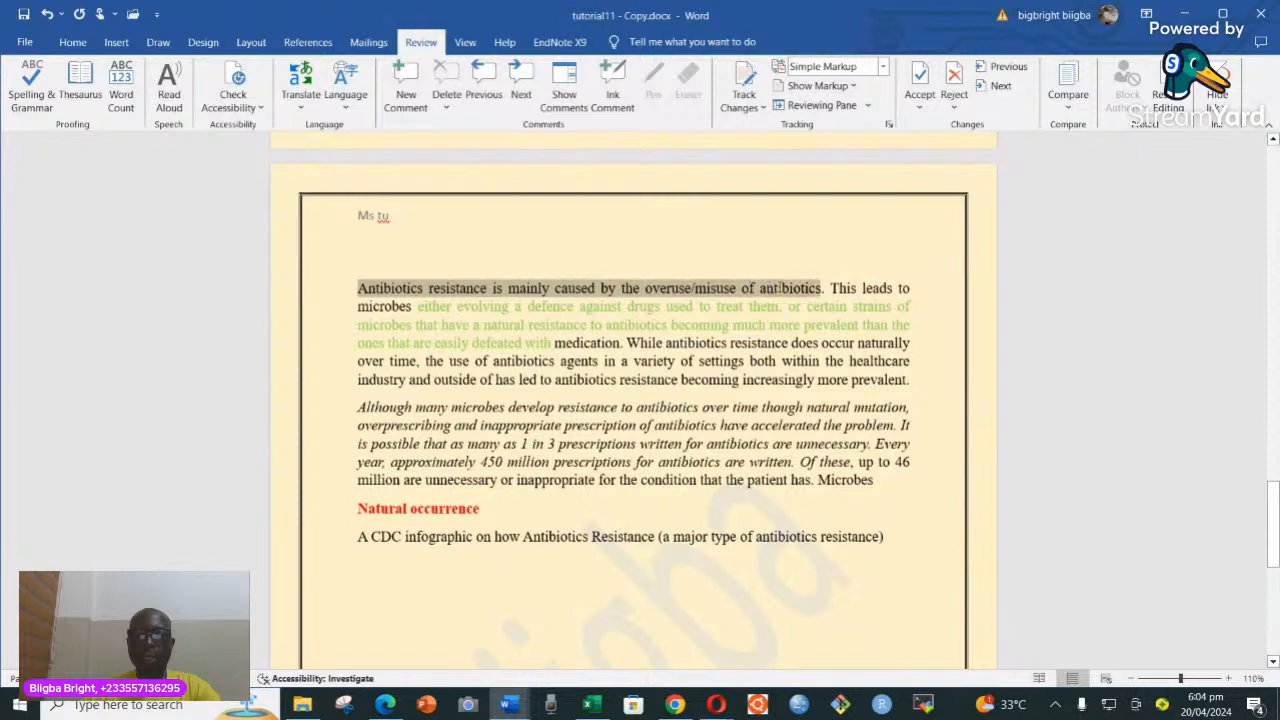
pyautogui.click(166, 92)
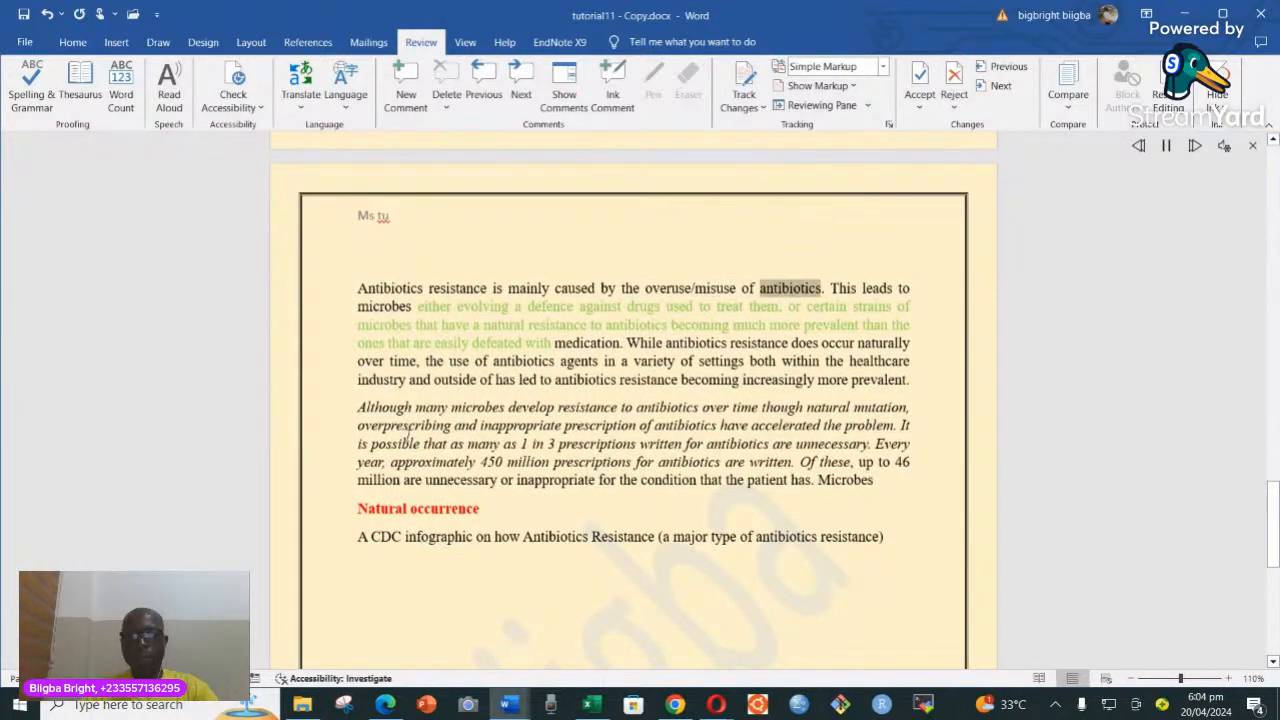
pyautogui.click(1253, 146)
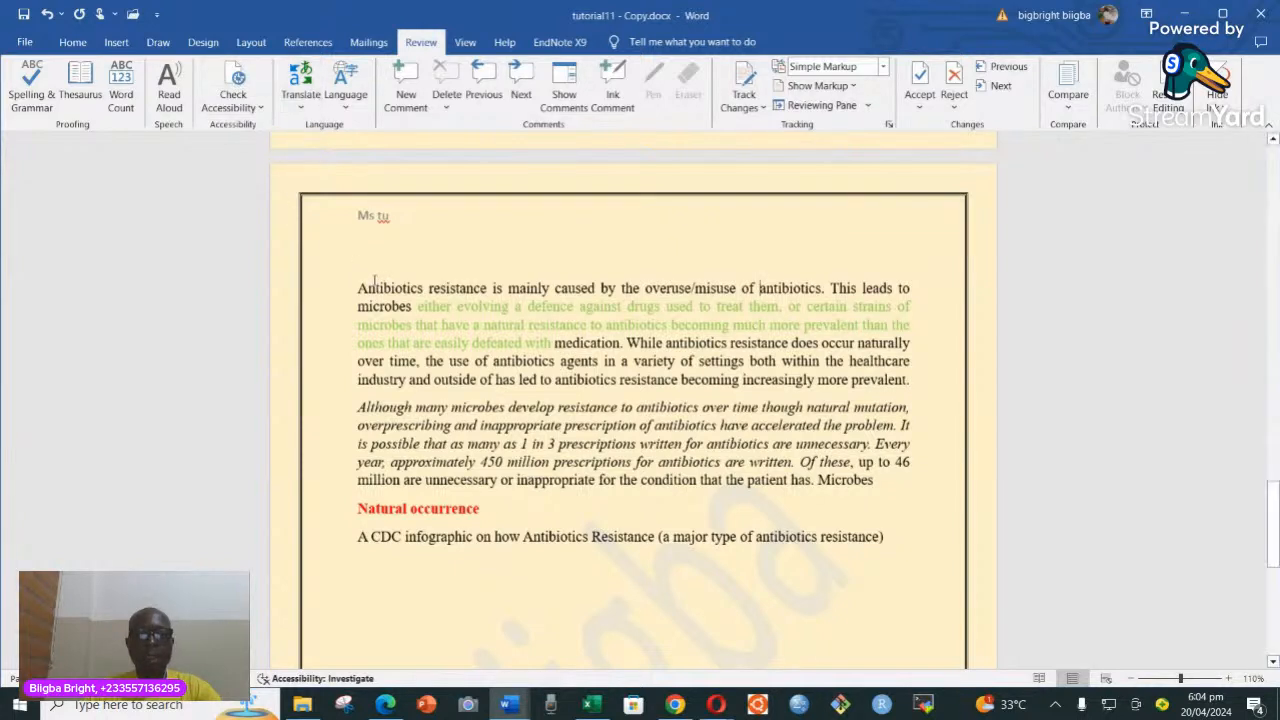
# - Select the text from "Antibiotics resistance" to "overprescribing and inappropriate", and try to translate the whole document into Dutch with "Always translate to this language" enabled
pyautogui.moveTo(358, 289); pyautogui.dragTo(563, 425)
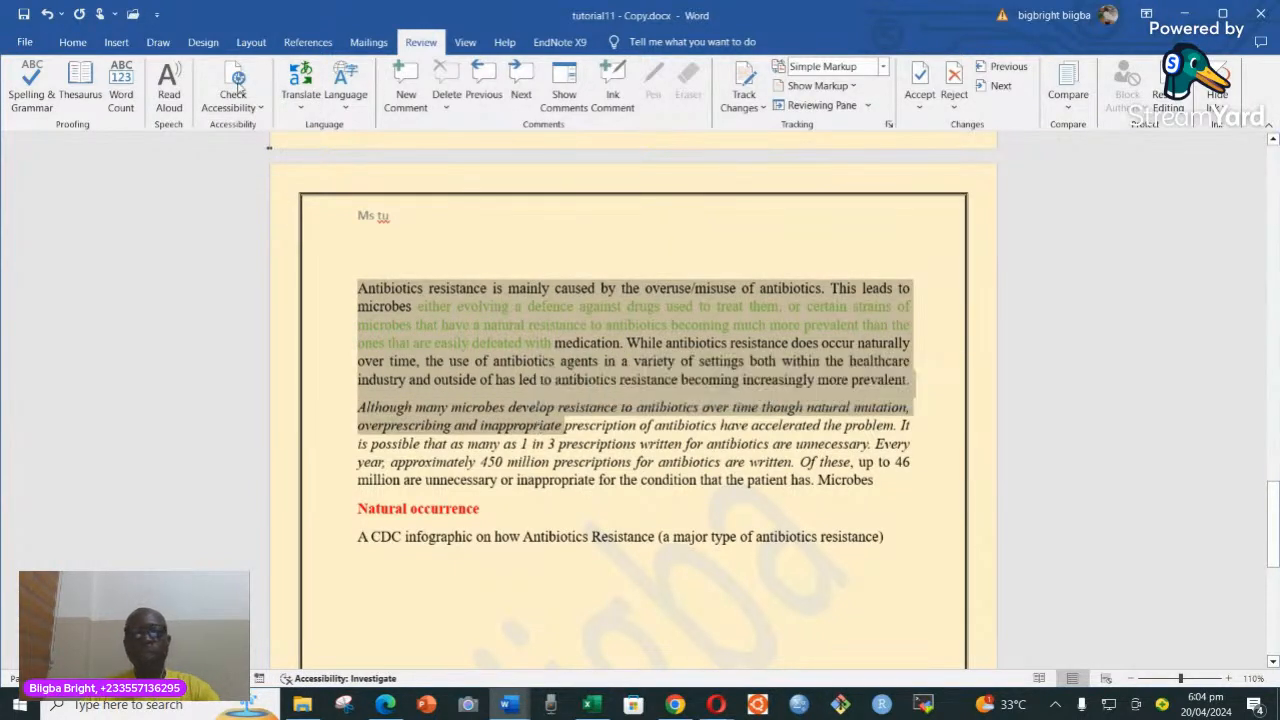
pyautogui.click(302, 84)
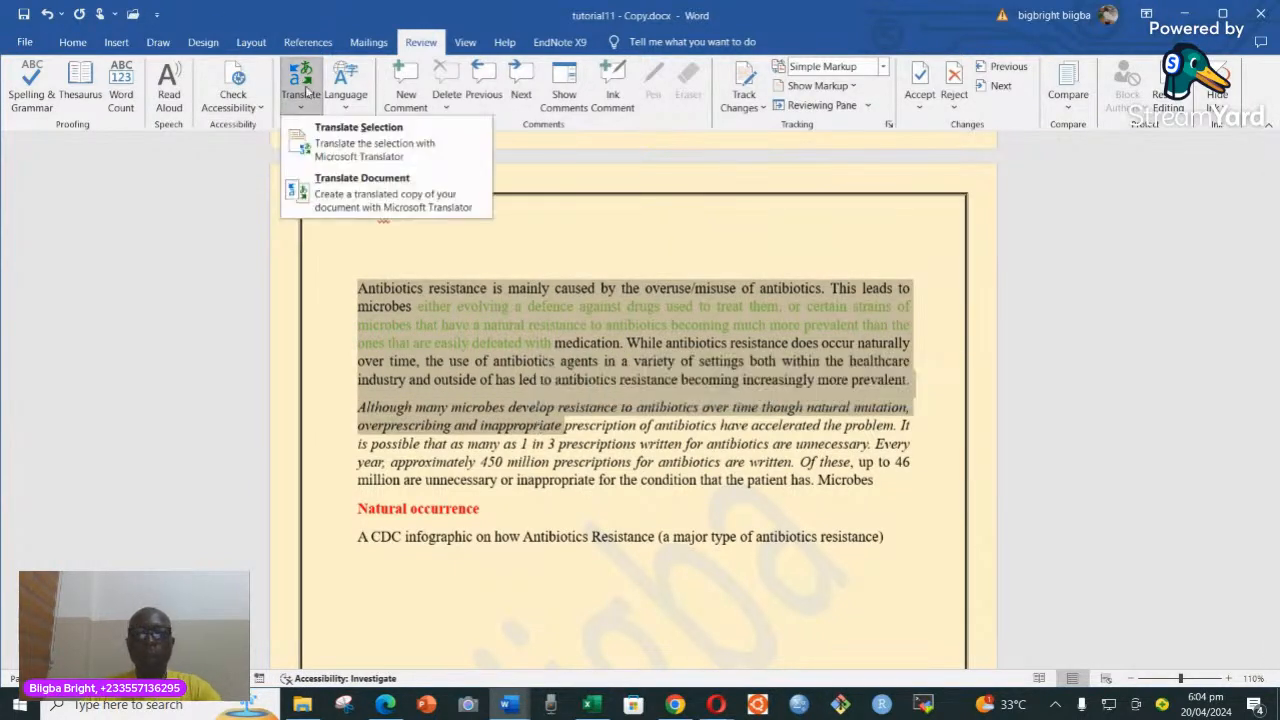
pyautogui.click(345, 188)
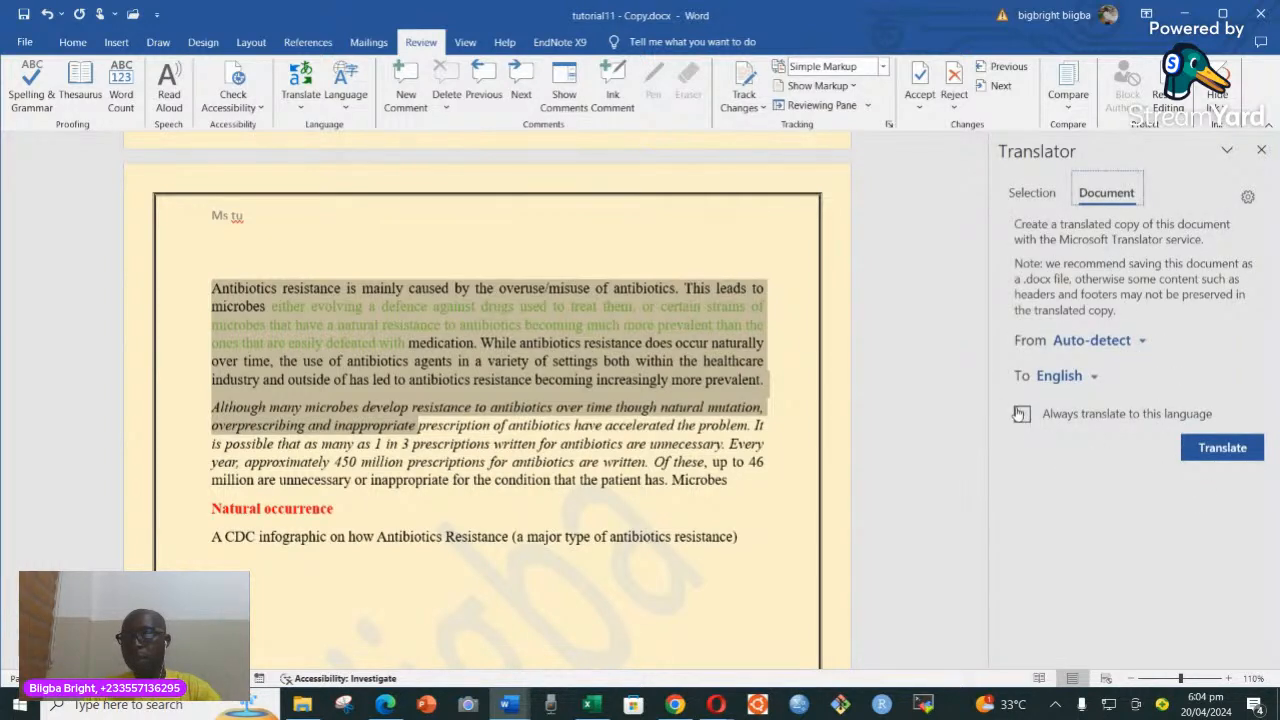
pyautogui.click(1097, 378)
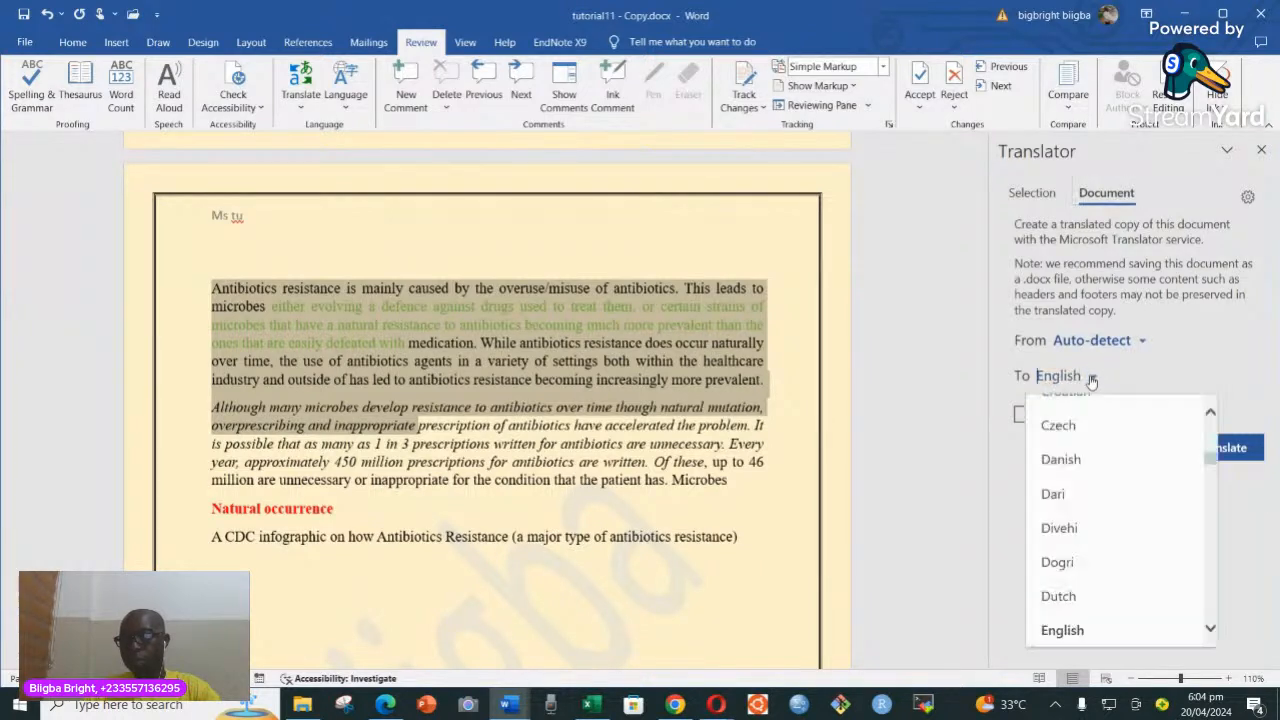
pyautogui.click(1062, 600)
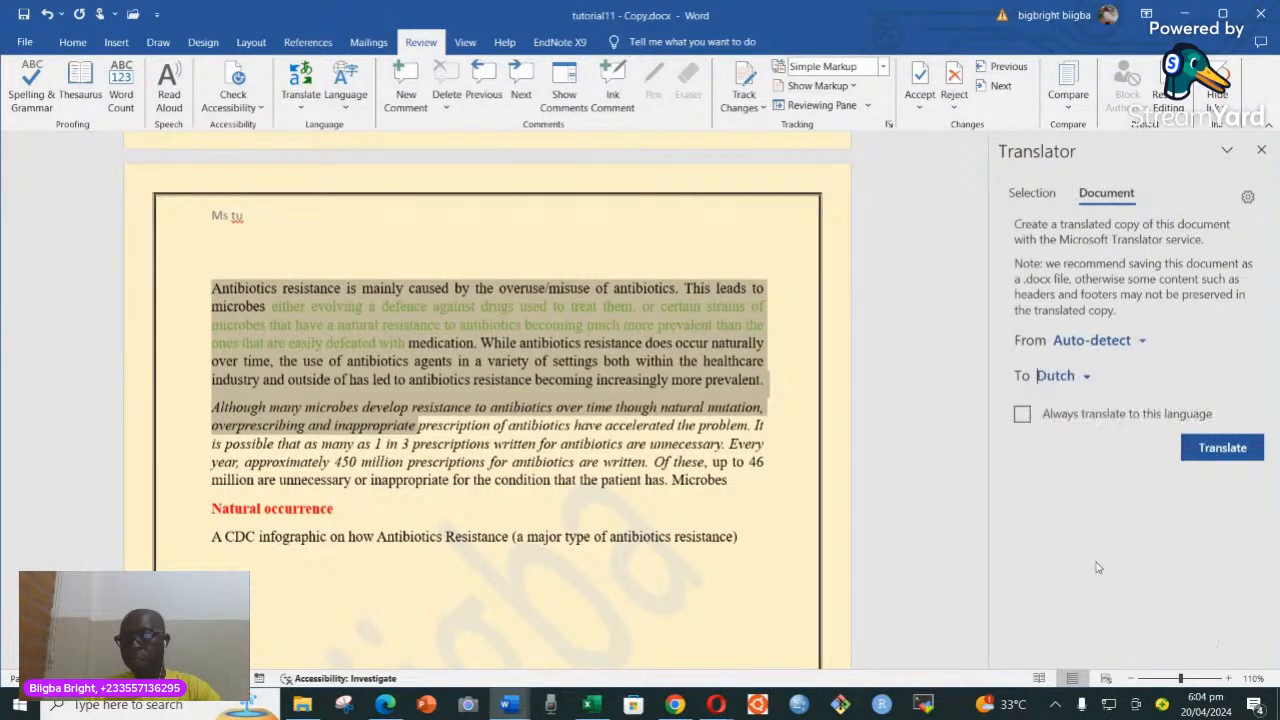
pyautogui.click(1222, 450)
pyautogui.click(1077, 421)
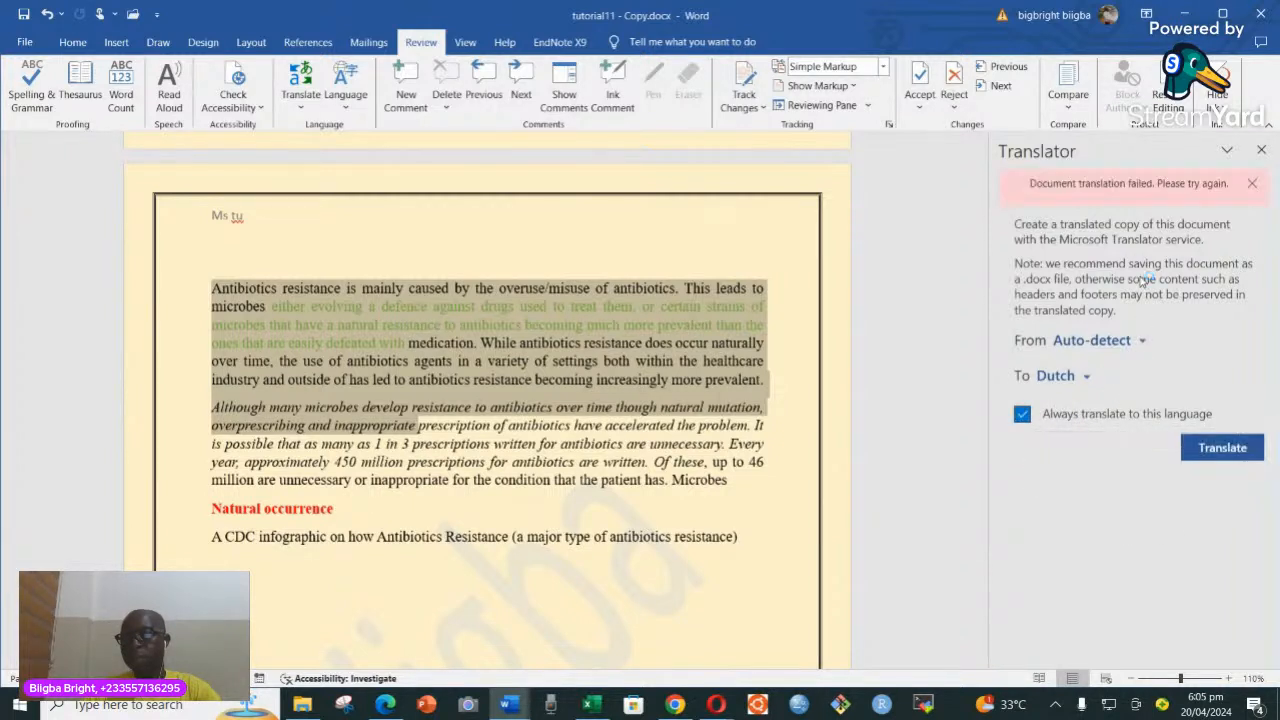
pyautogui.click(1250, 184)
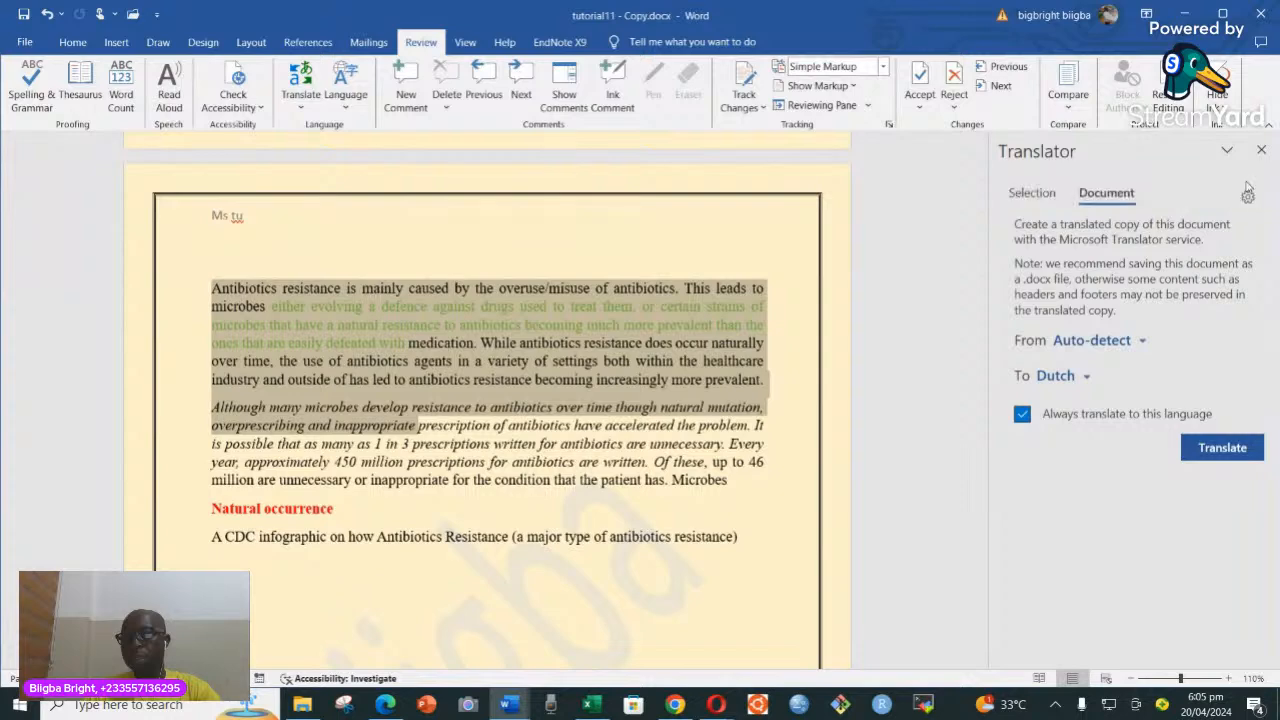
# - Review the French translation of the selected passage and the available target languages, and close the translator
pyautogui.click(1024, 194)
pyautogui.scroll(-2, 1110, 424)
pyautogui.scroll(-6, 1109, 423)
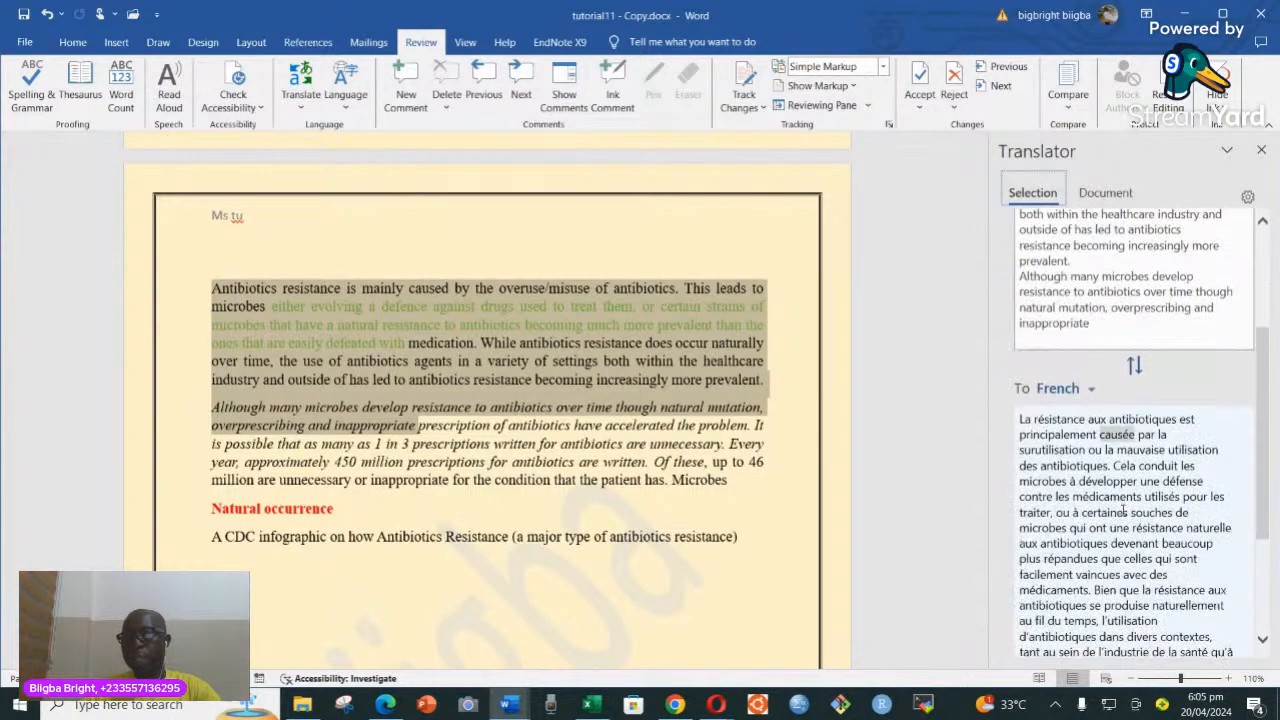
pyautogui.scroll(4, 1098, 466)
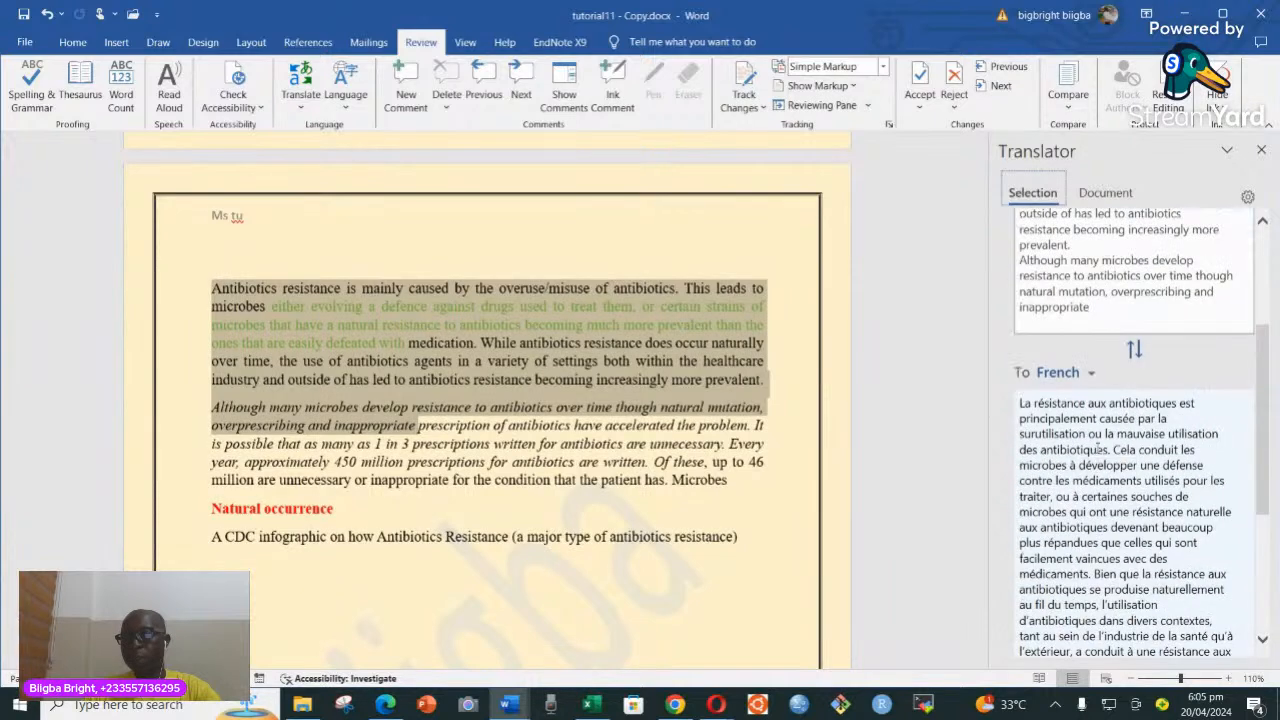
pyautogui.click(1093, 374)
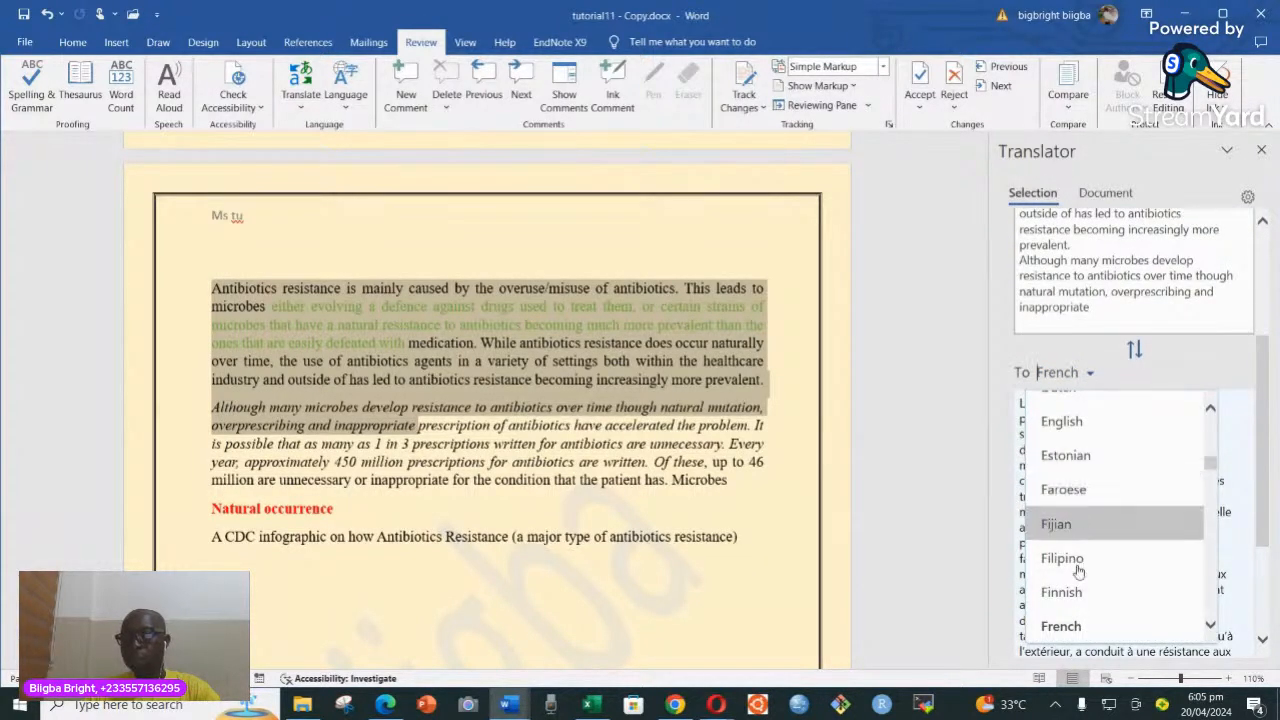
pyautogui.click(957, 517)
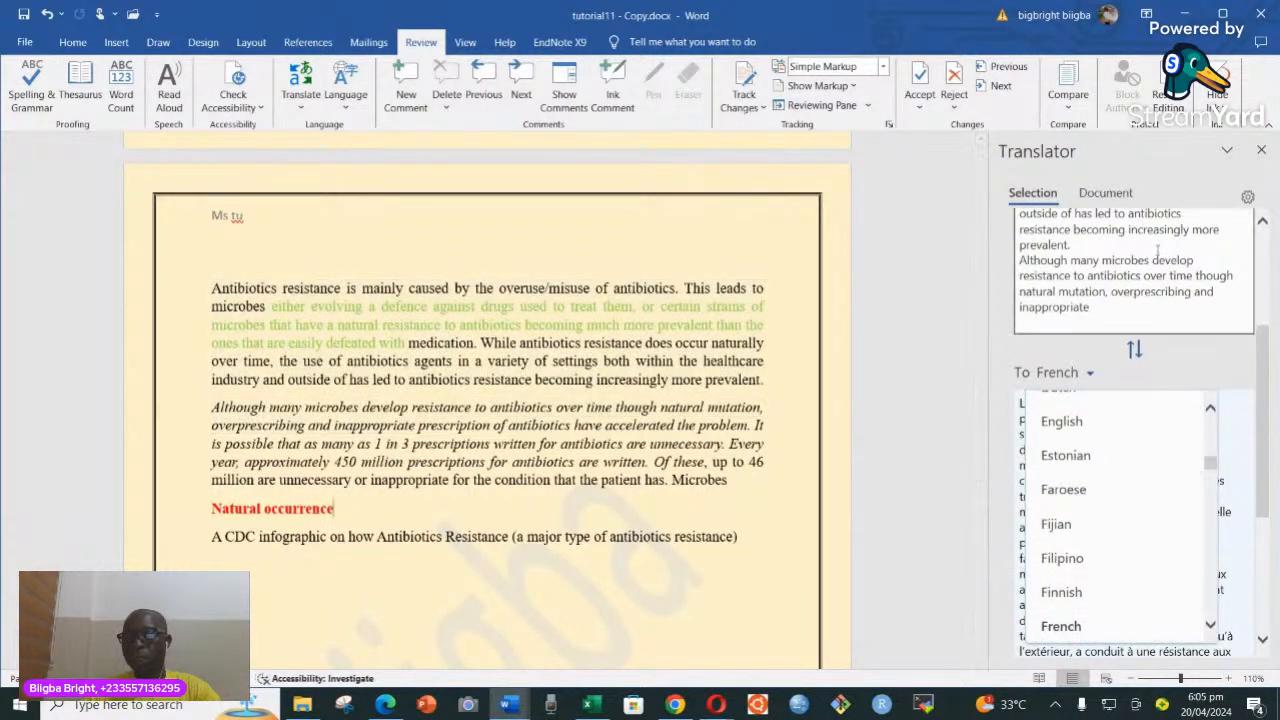
pyautogui.click(1262, 150)
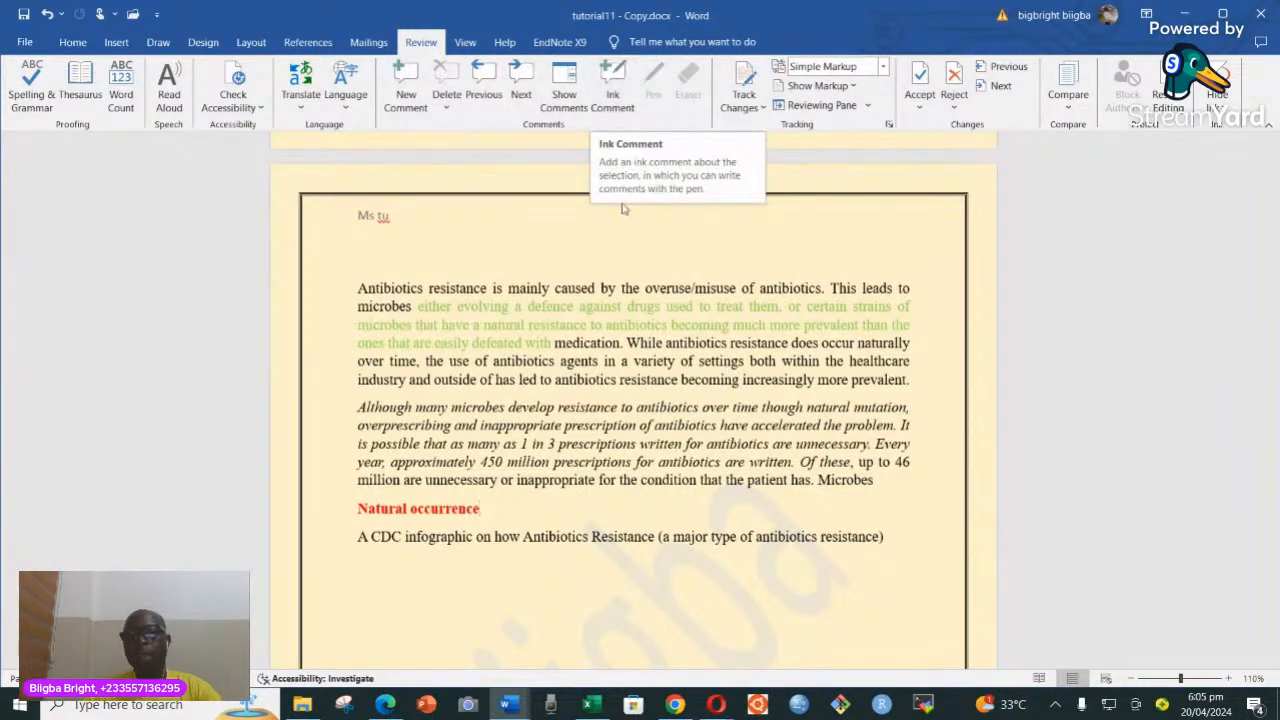
# - Add a blank ink comment to the word "occurrence" in the Natural occurrence heading and close the comments window
pyautogui.click(612, 85)
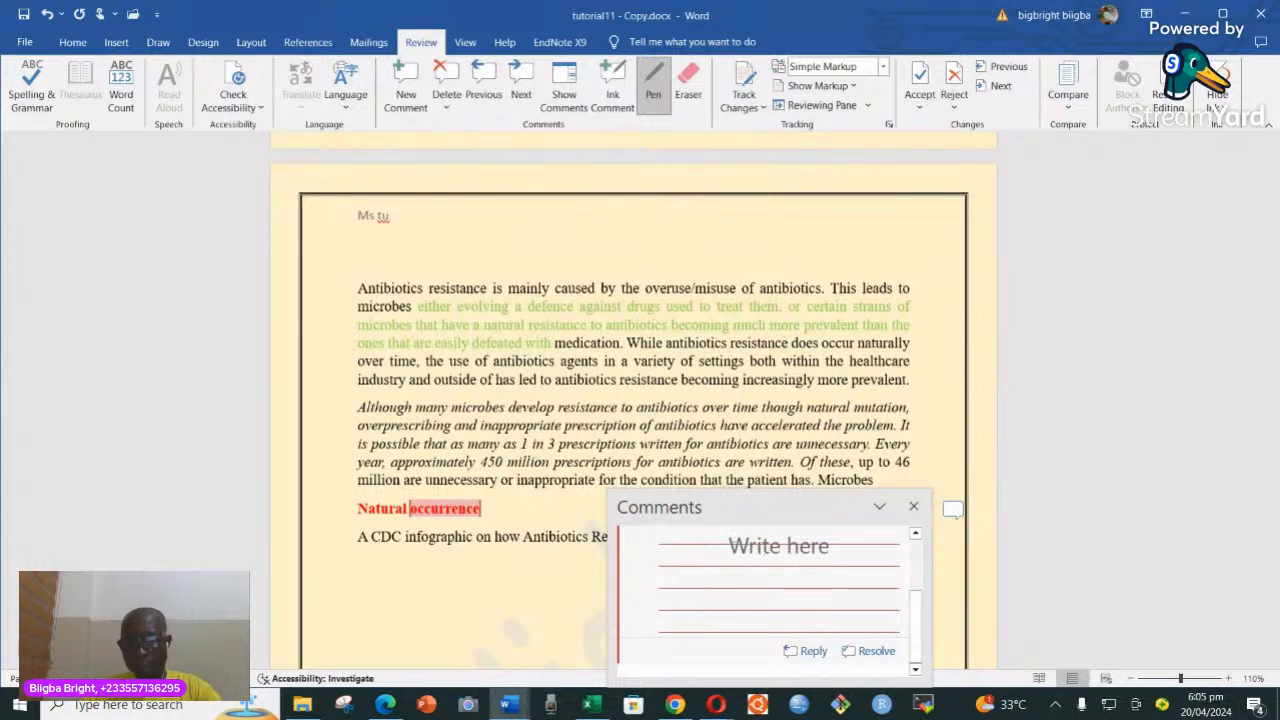
pyautogui.click(913, 507)
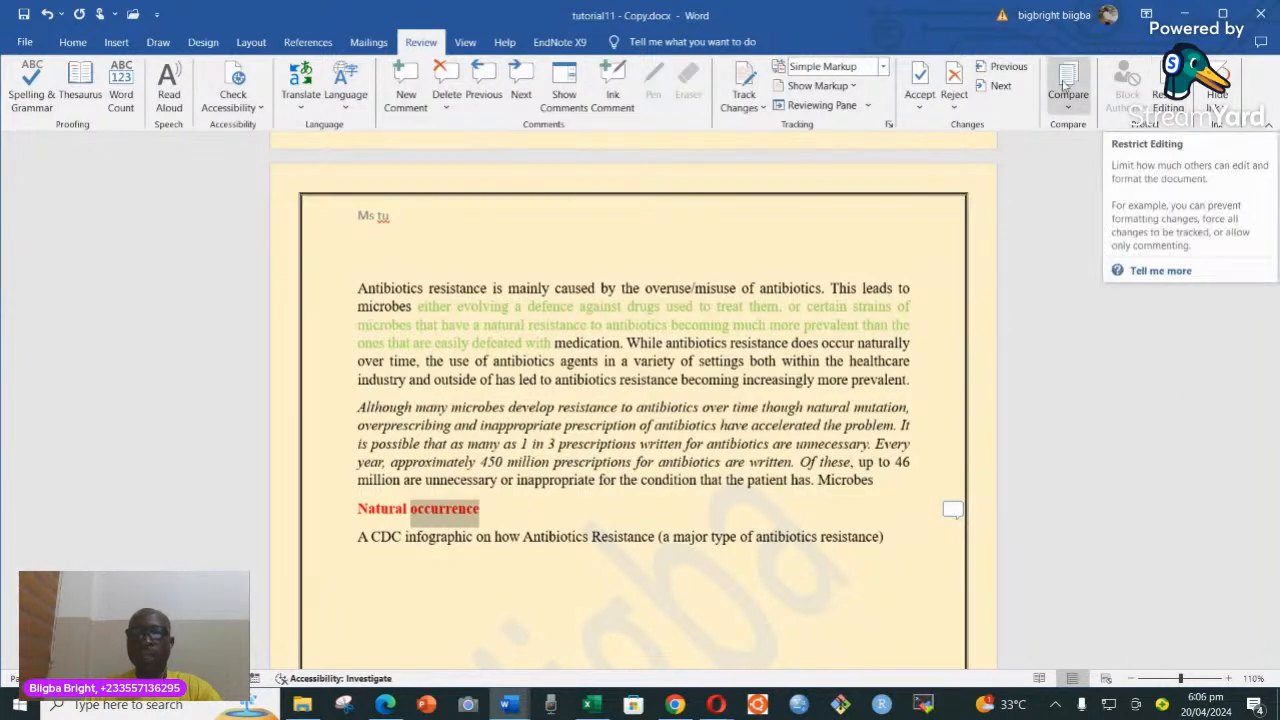
# - View the document in Read Mode, and return it to the editable Print Layout view
pyautogui.click(465, 42)
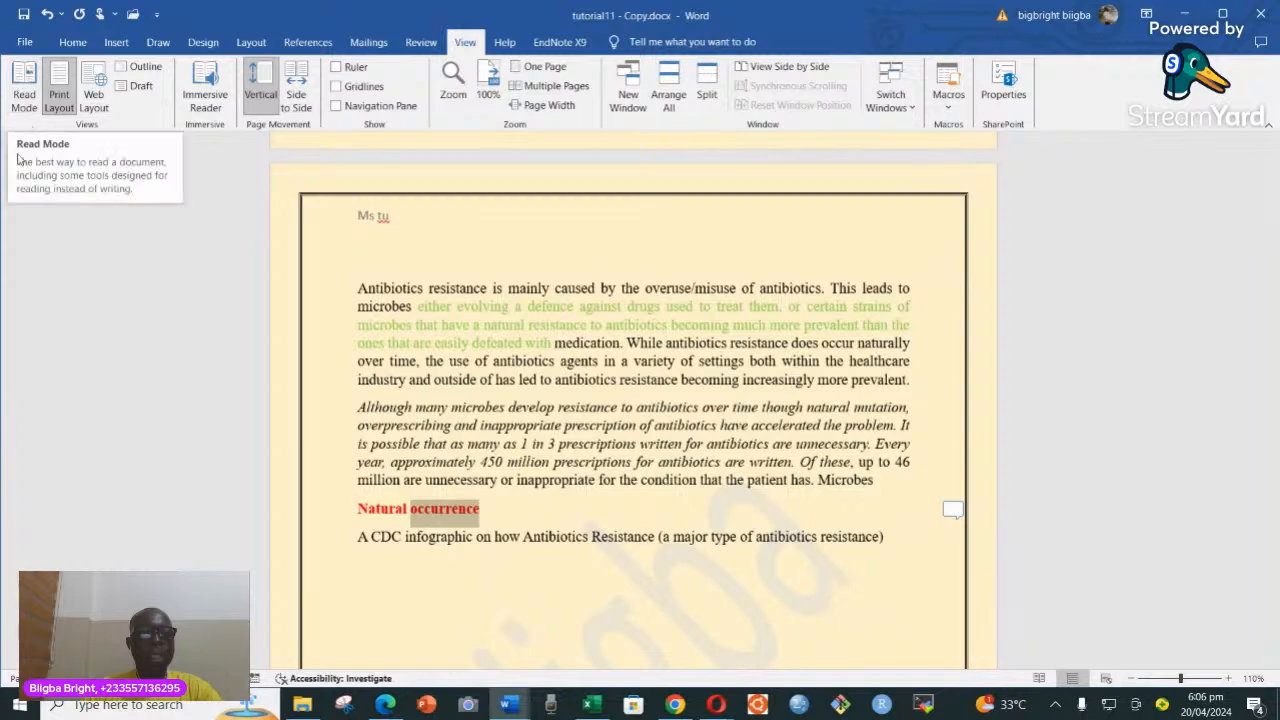
pyautogui.click(22, 100)
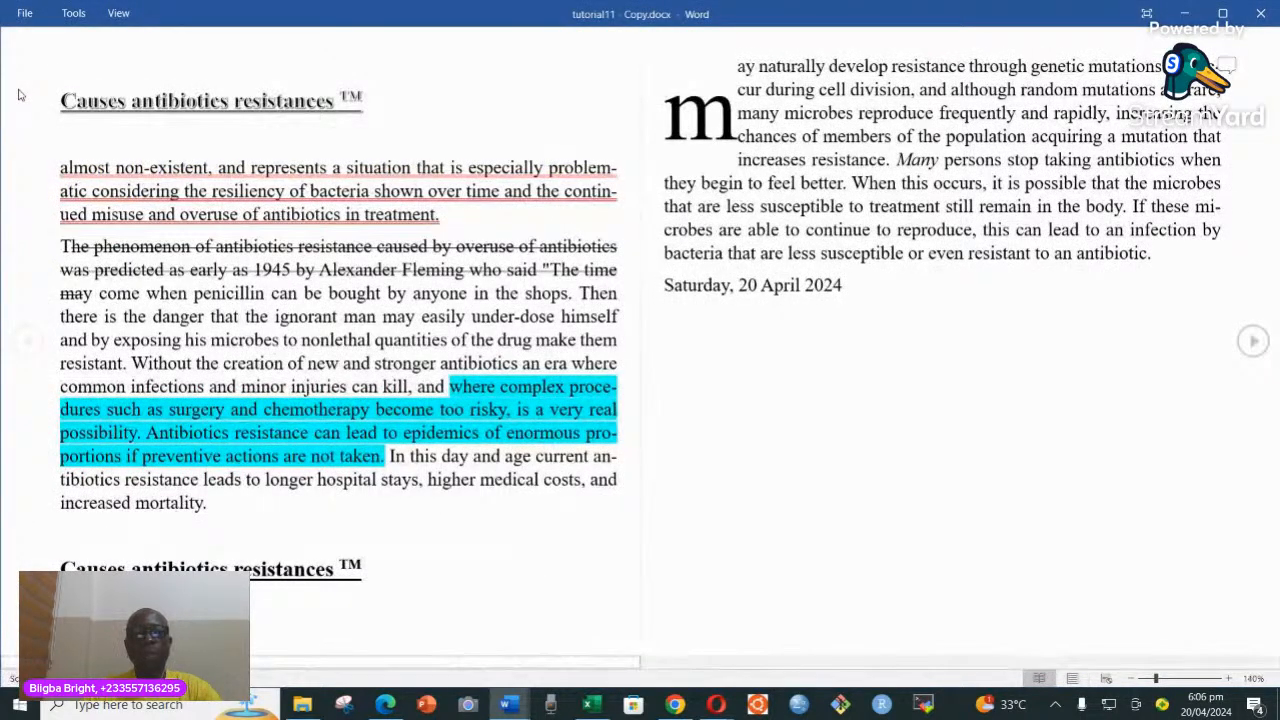
pyautogui.click(118, 13)
pyautogui.click(143, 40)
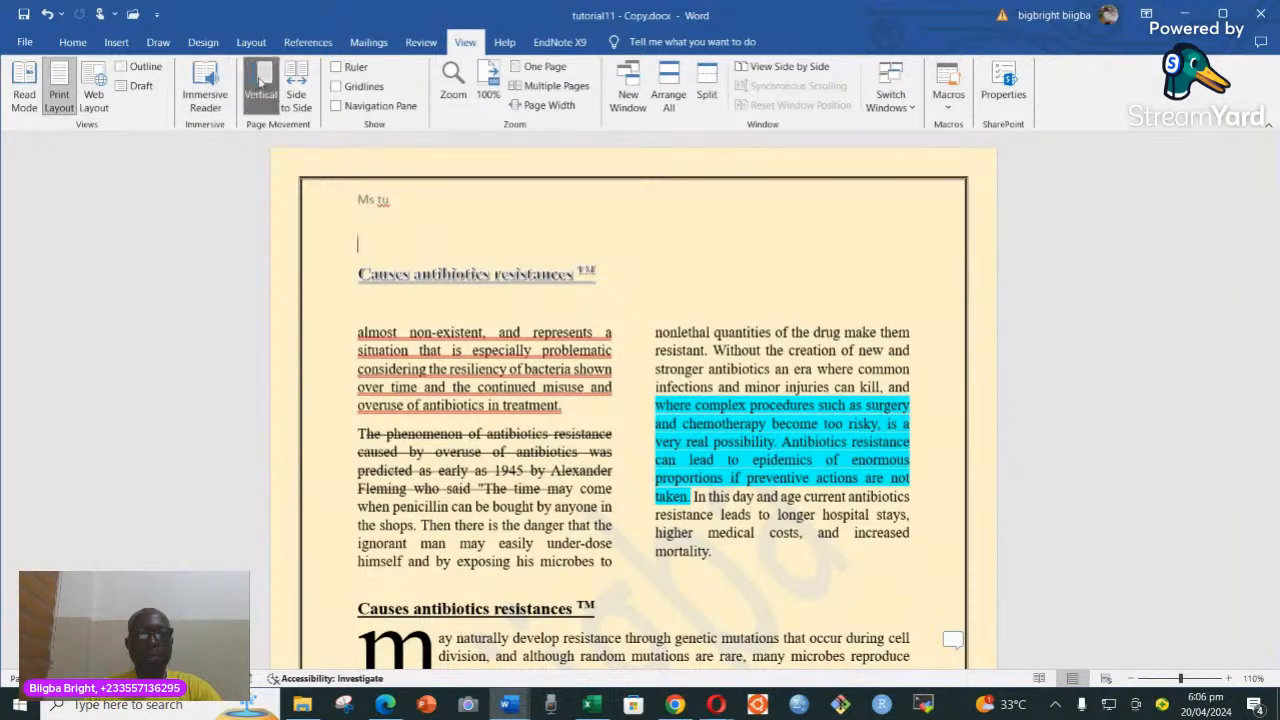
# - Compare Side to Side and Vertical page movement in the document, ending with the pages arranged side to side
pyautogui.click(296, 95)
pyautogui.click(741, 286)
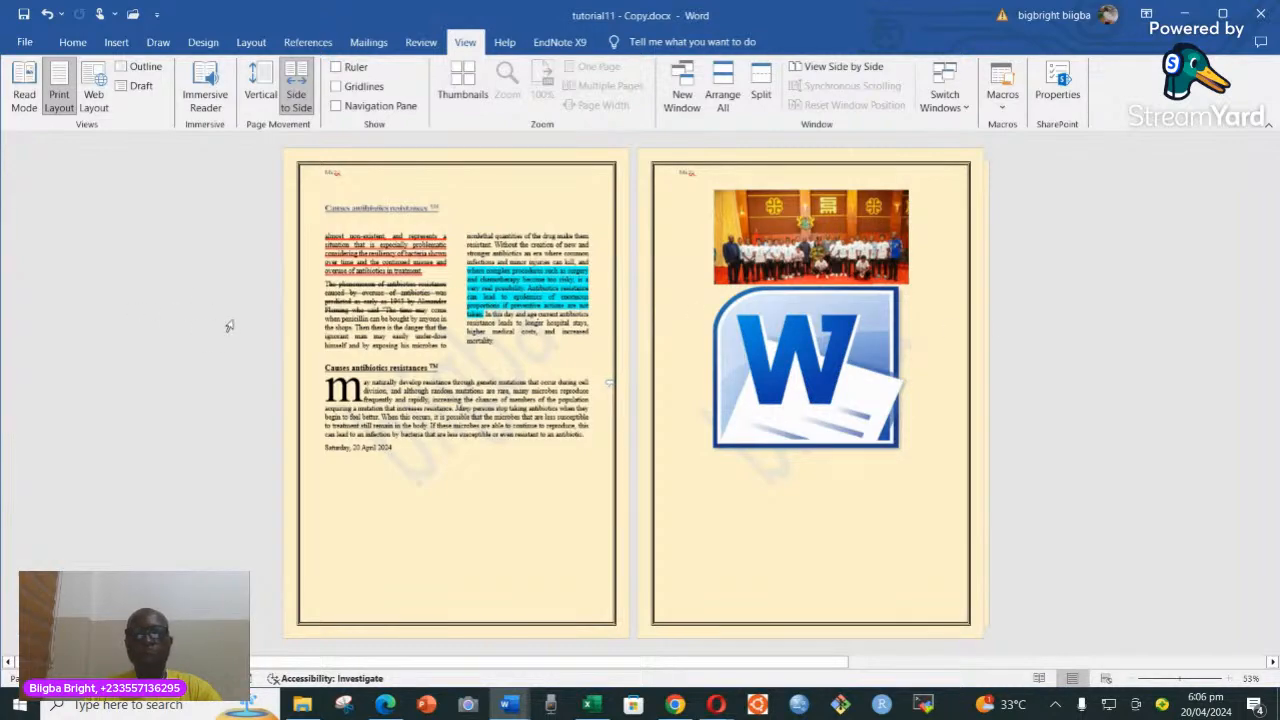
pyautogui.click(260, 95)
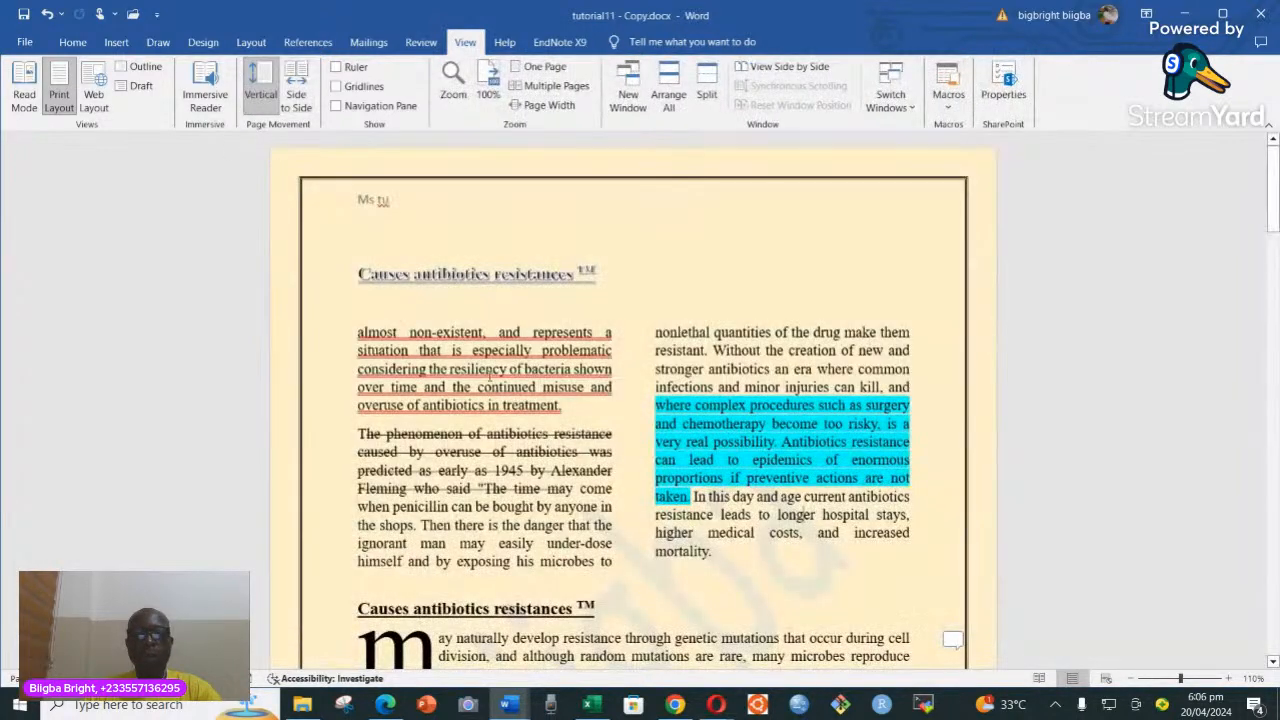
pyautogui.scroll(-3, 495, 371)
pyautogui.scroll(8, 495, 371)
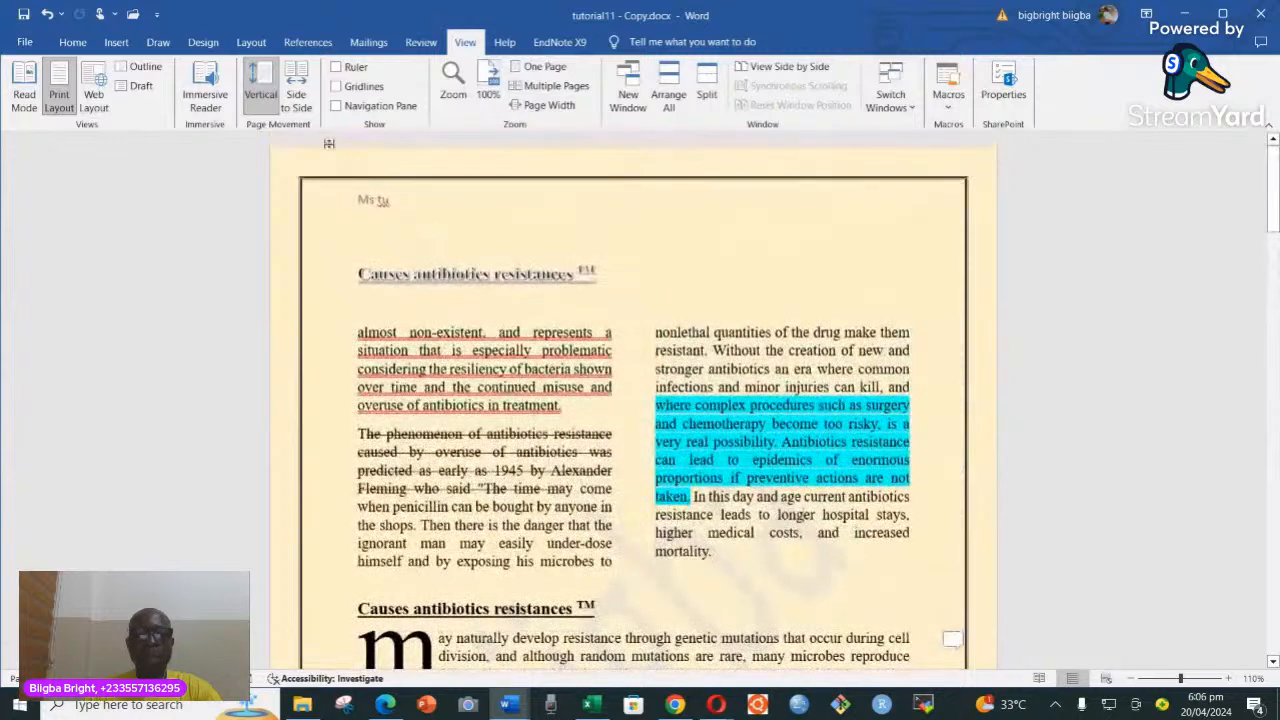
pyautogui.click(296, 92)
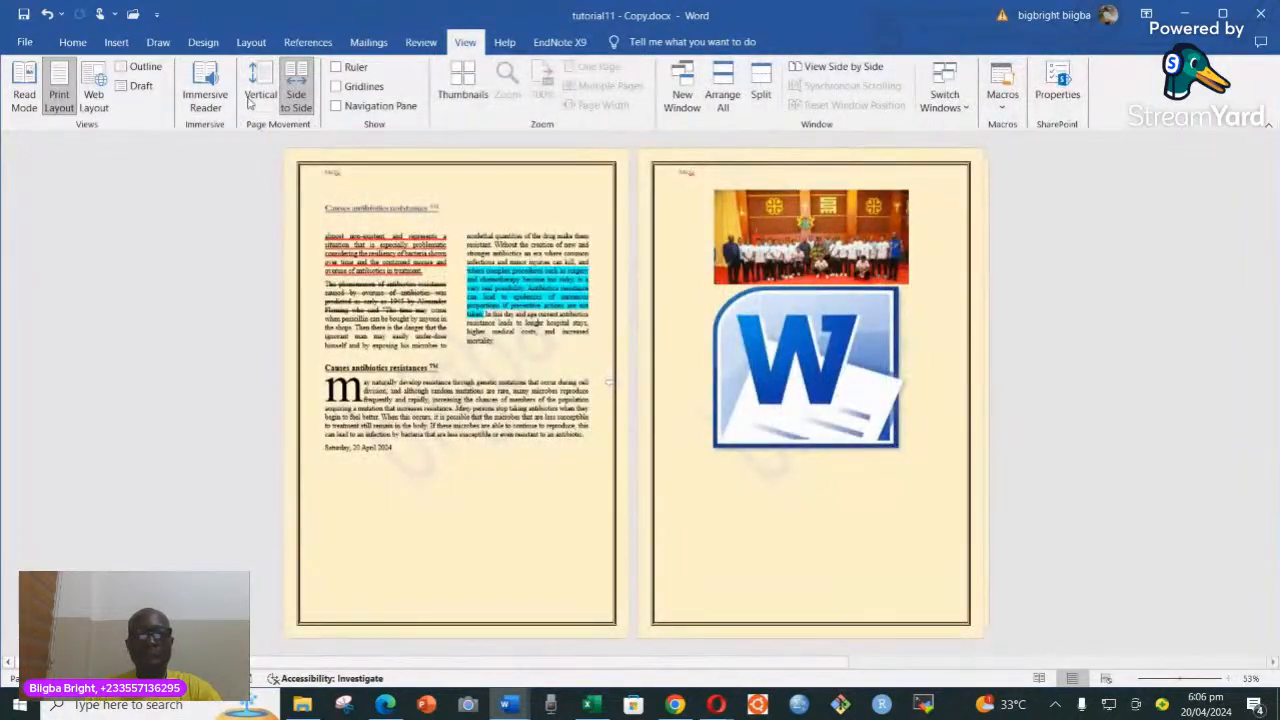
# - Show the ruler, gridlines and Navigation pane around the side-by-side pages
pyautogui.click(337, 67)
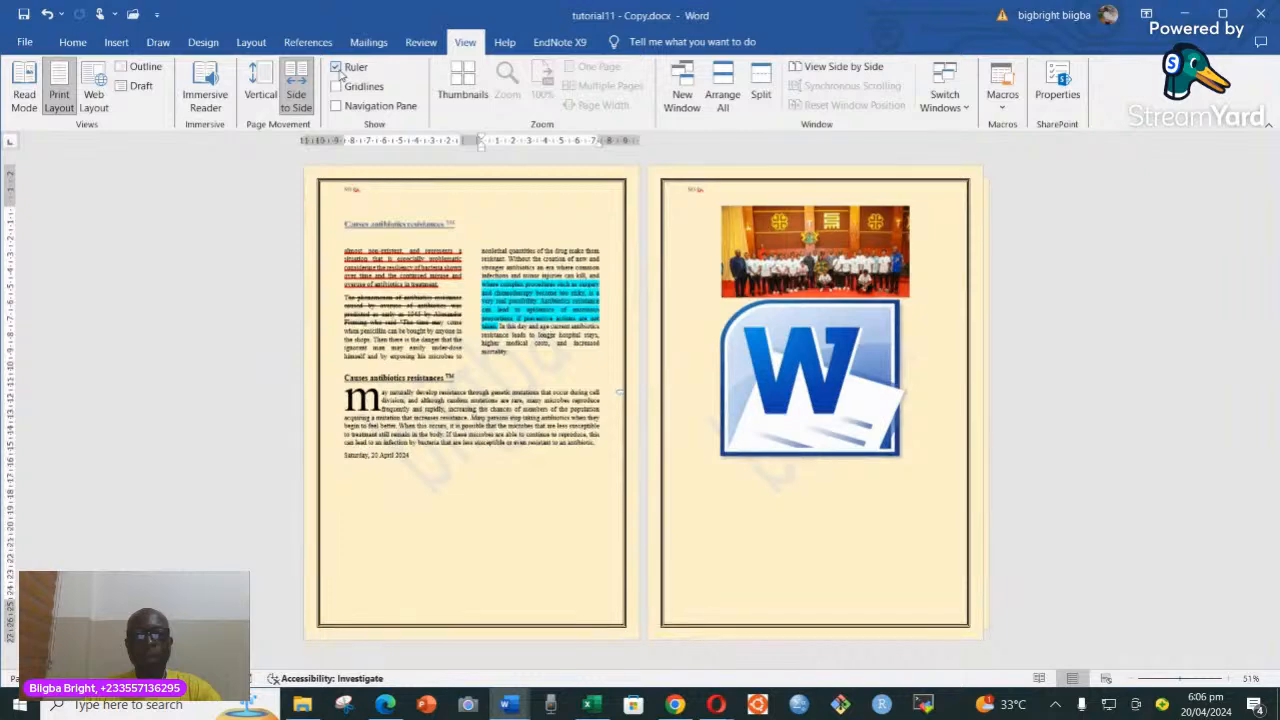
pyautogui.click(337, 86)
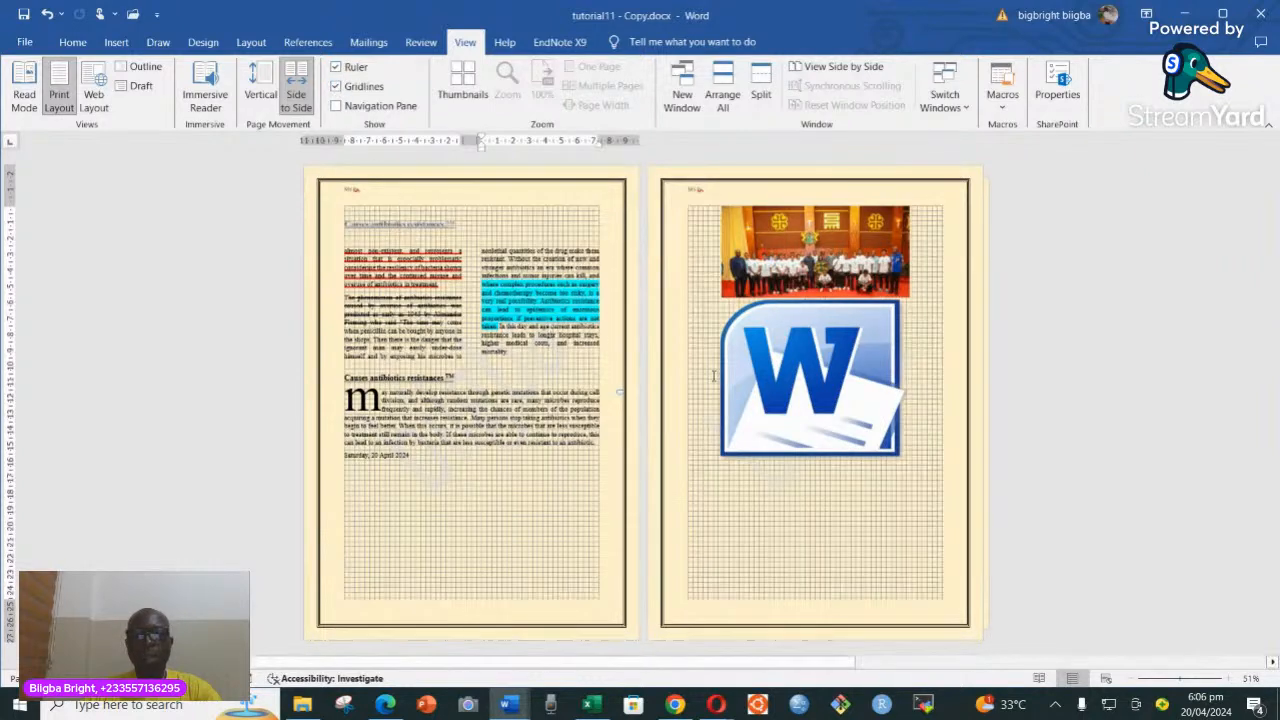
pyautogui.click(337, 106)
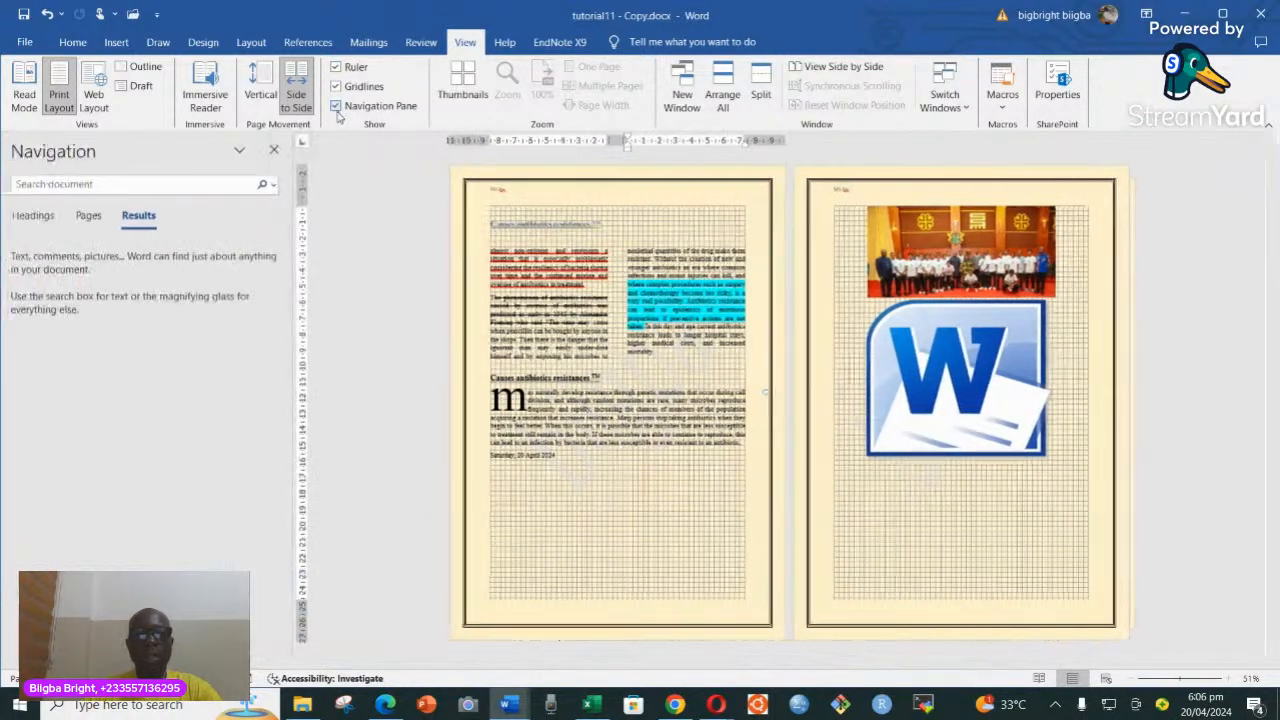
# - Browse the document by its page thumbnails, jumping between page 1 and page 3 and ending on page 3
pyautogui.click(87, 217)
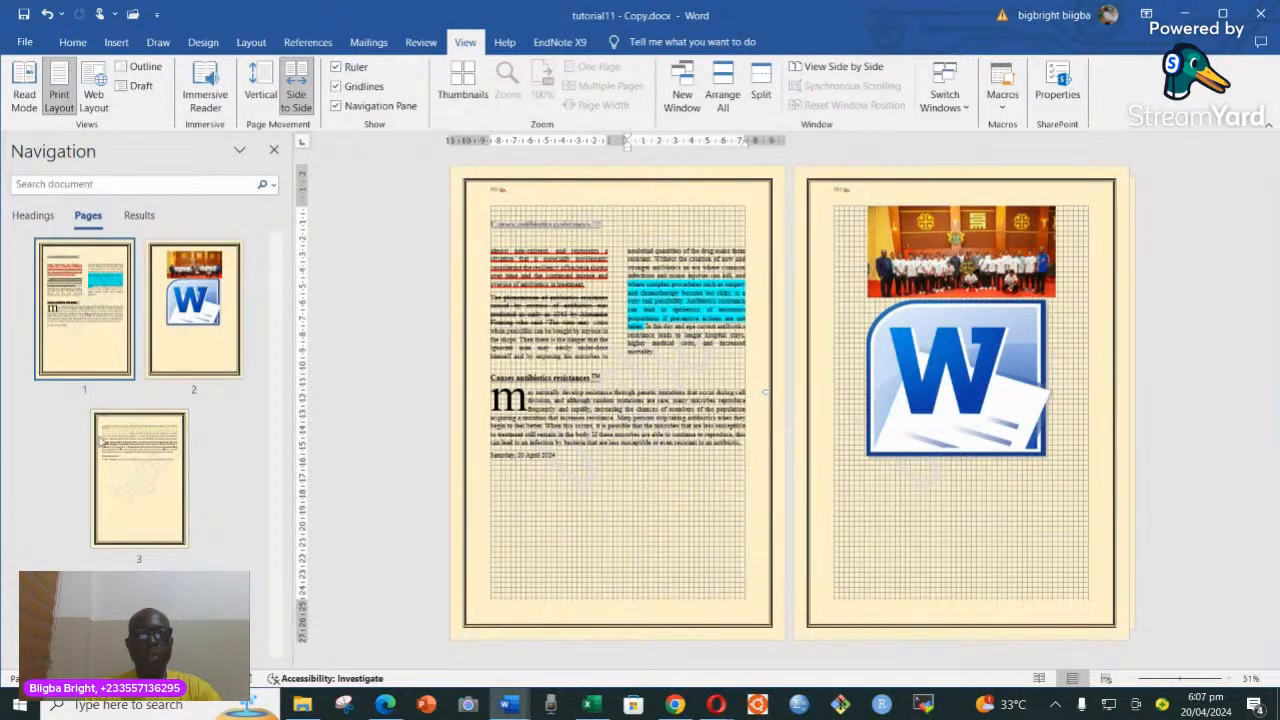
pyautogui.click(120, 466)
pyautogui.click(77, 295)
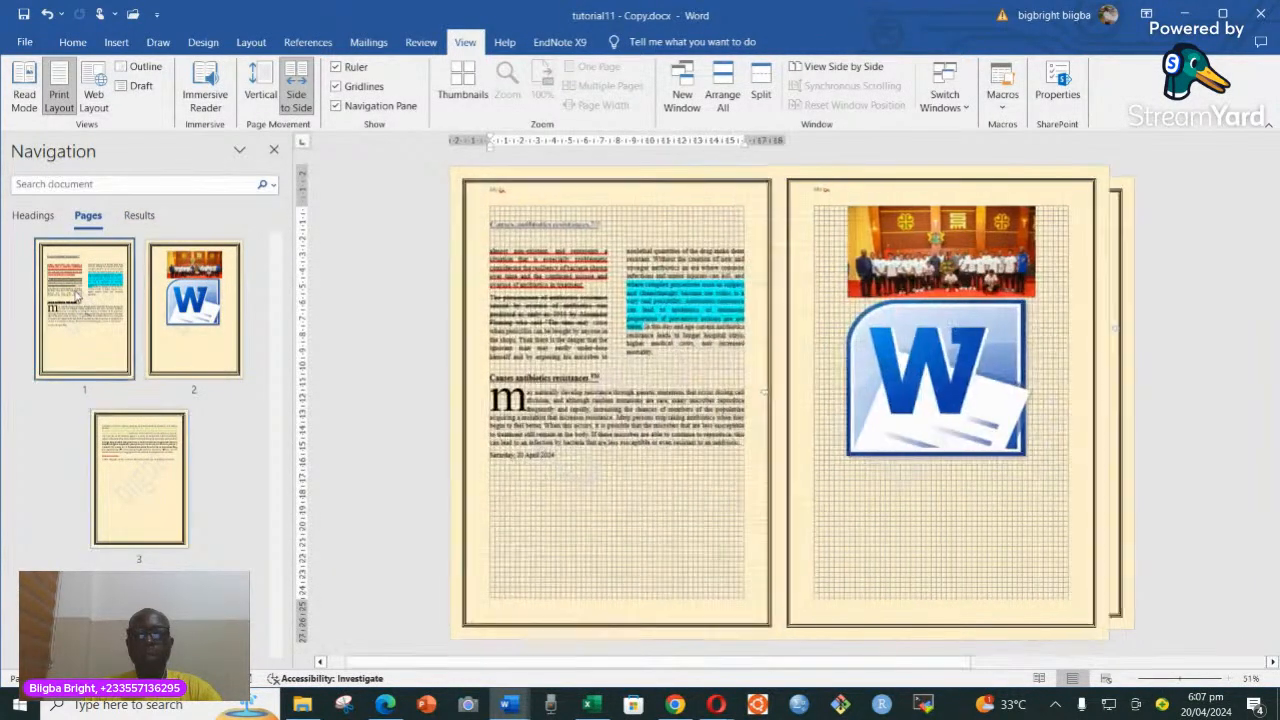
pyautogui.click(77, 309)
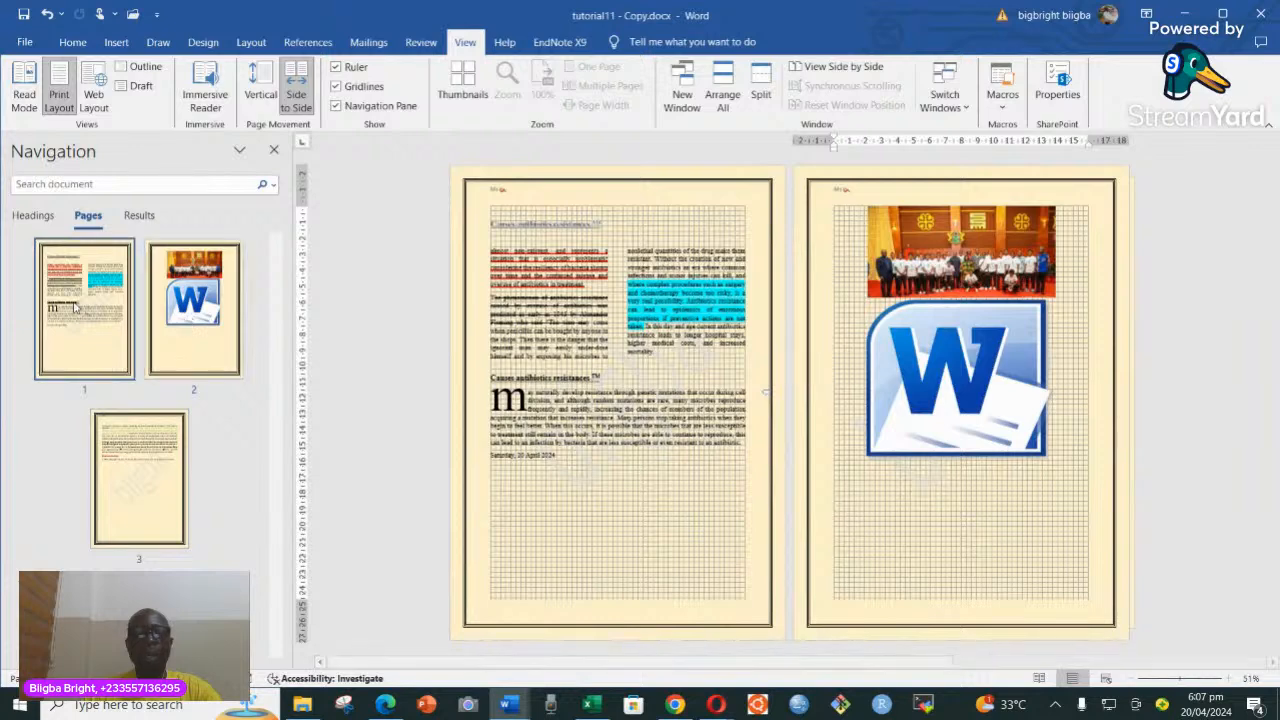
pyautogui.click(129, 488)
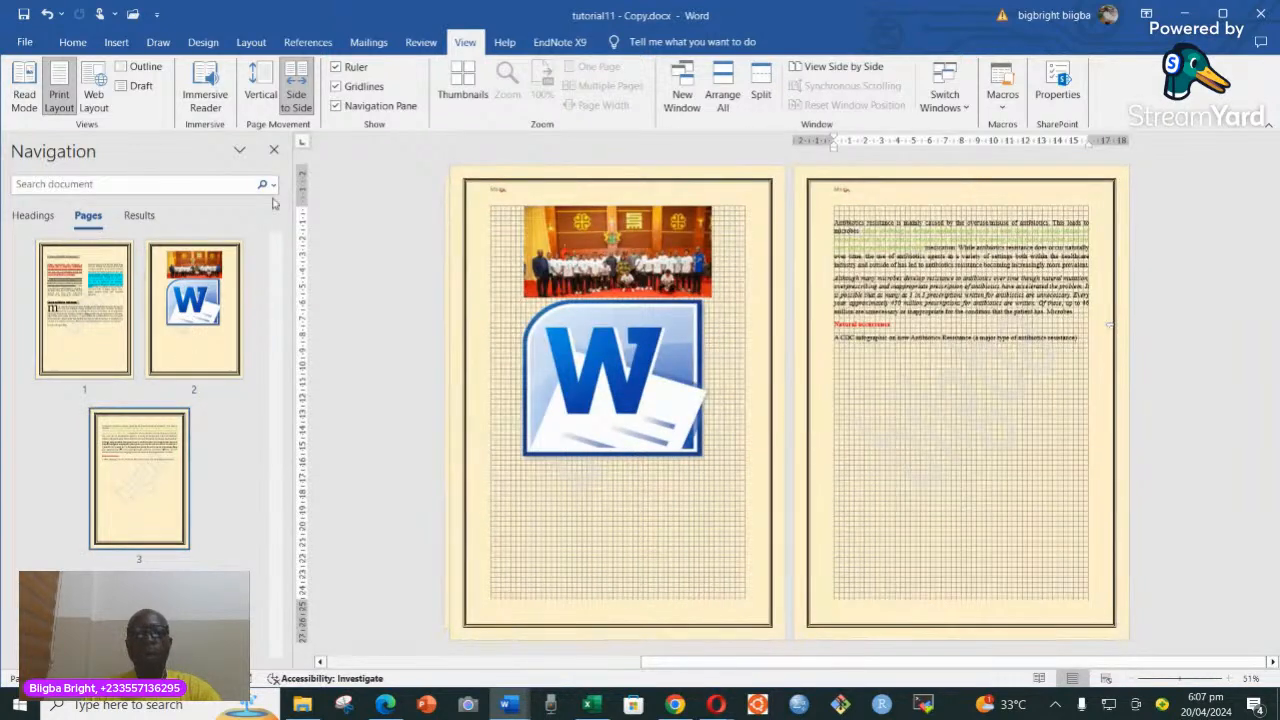
# - Hide the Navigation pane, gridlines and ruler
pyautogui.click(337, 106)
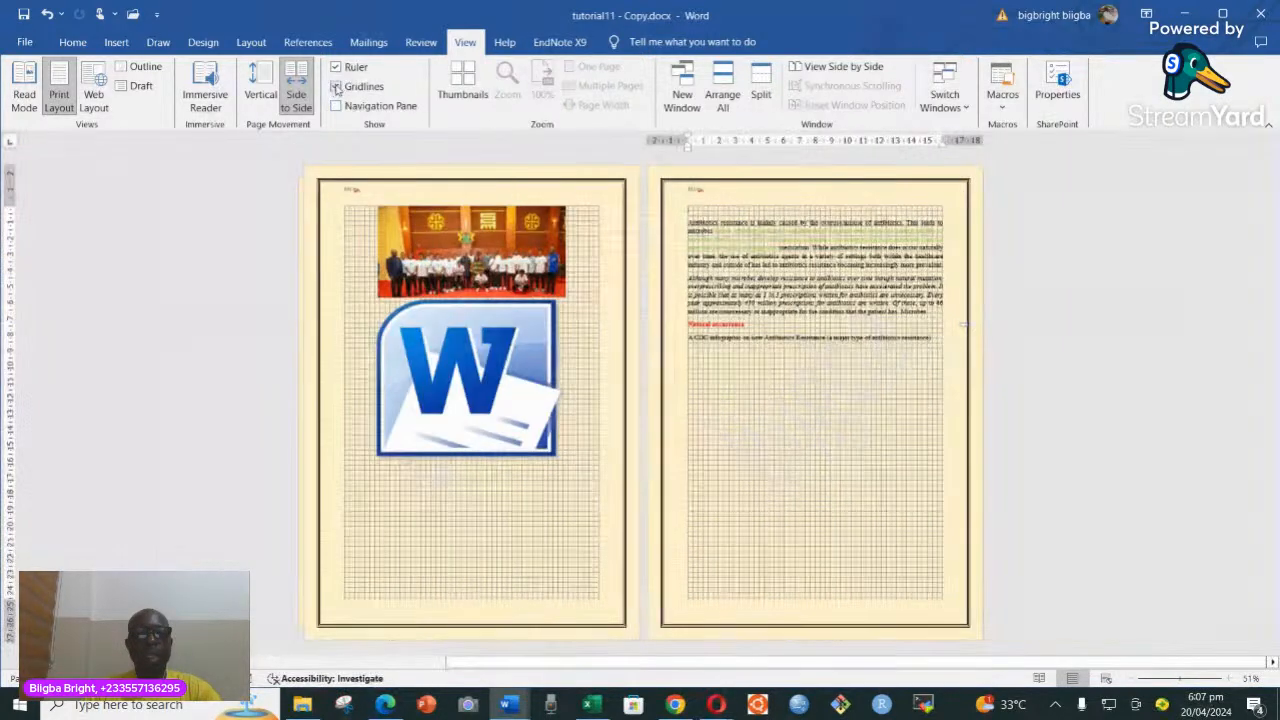
pyautogui.click(337, 86)
pyautogui.click(337, 67)
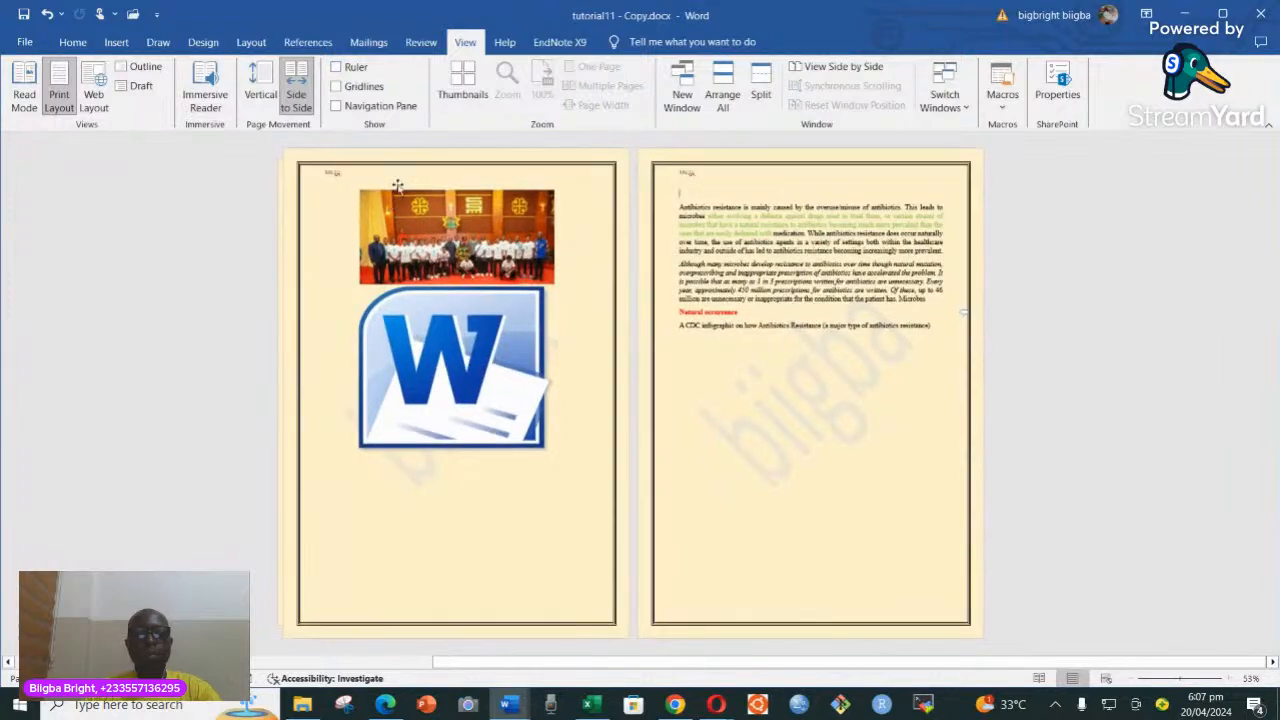
# - Restore Vertical page movement, and try the Multiple Pages zoom before settling on the One Page view
pyautogui.click(260, 92)
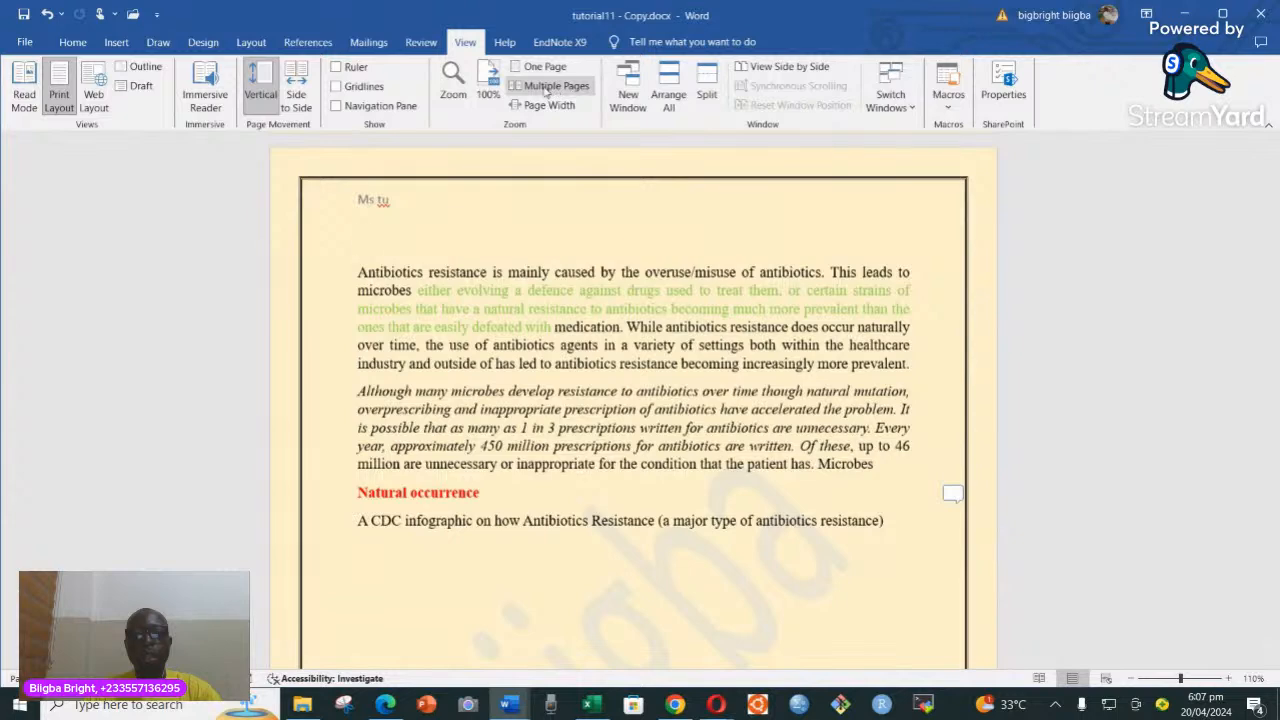
pyautogui.click(548, 86)
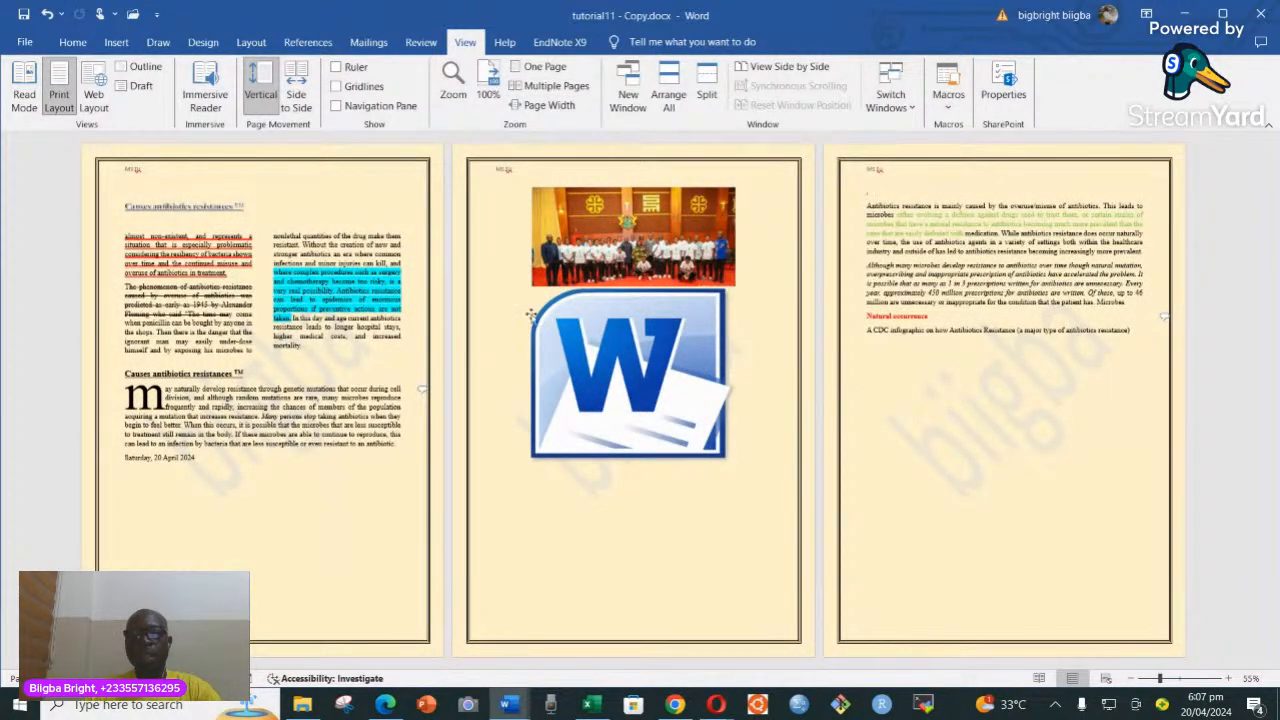
pyautogui.click(518, 68)
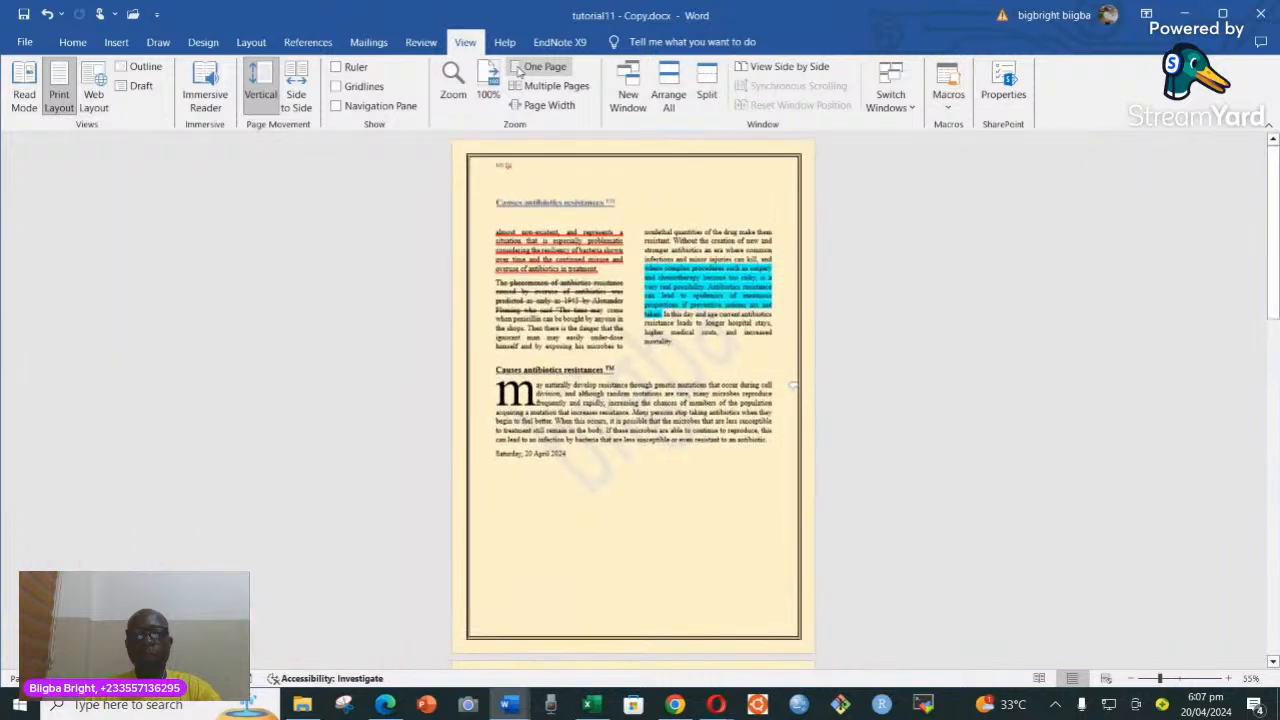
# - Split the document window into two panes and scroll each pane independently to compare parts of the first page
pyautogui.click(706, 94)
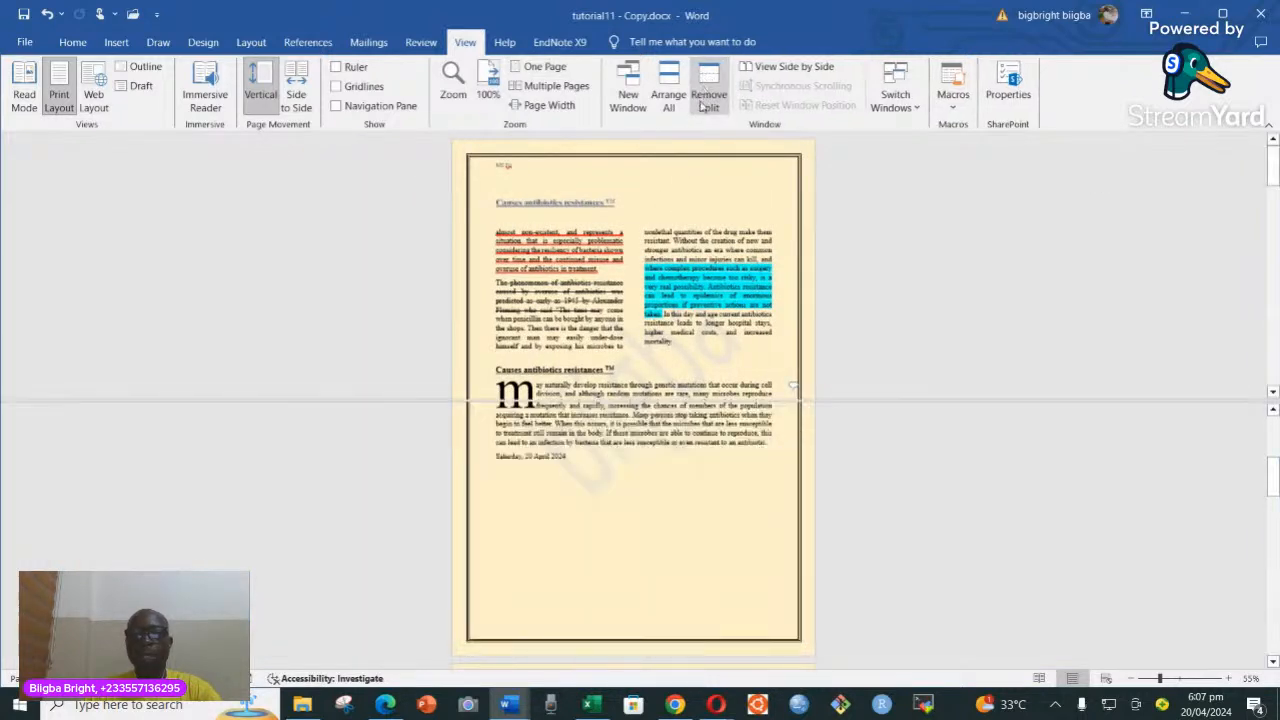
pyautogui.scroll(-6, 698, 284)
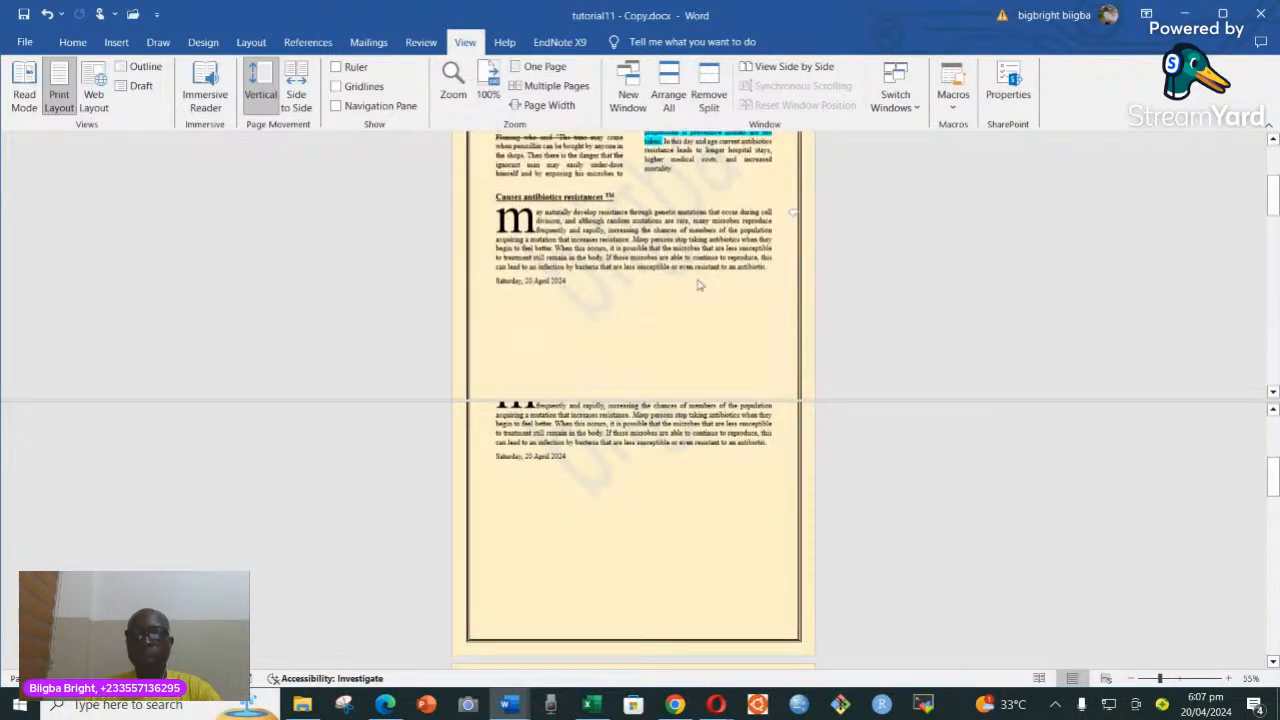
pyautogui.scroll(2, 700, 283)
pyautogui.scroll(4, 670, 310)
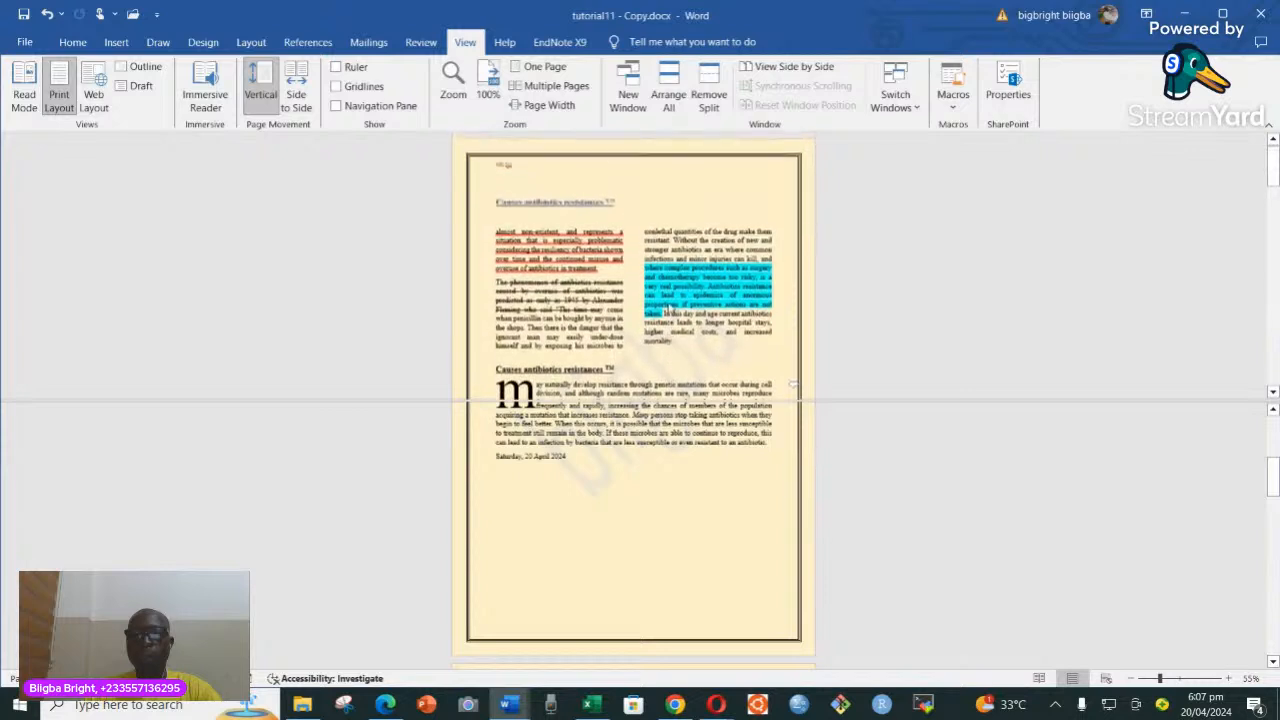
pyautogui.scroll(2, 677, 608)
pyautogui.scroll(5, 670, 580)
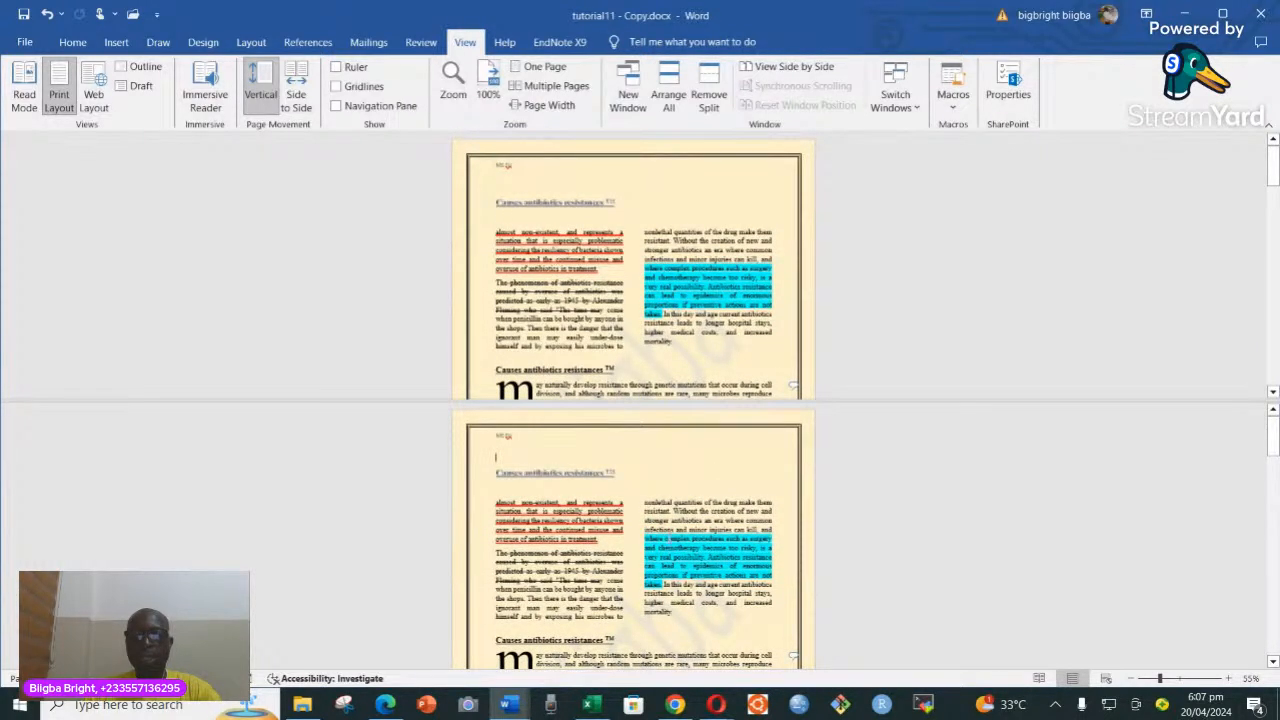
pyautogui.scroll(-3, 670, 420)
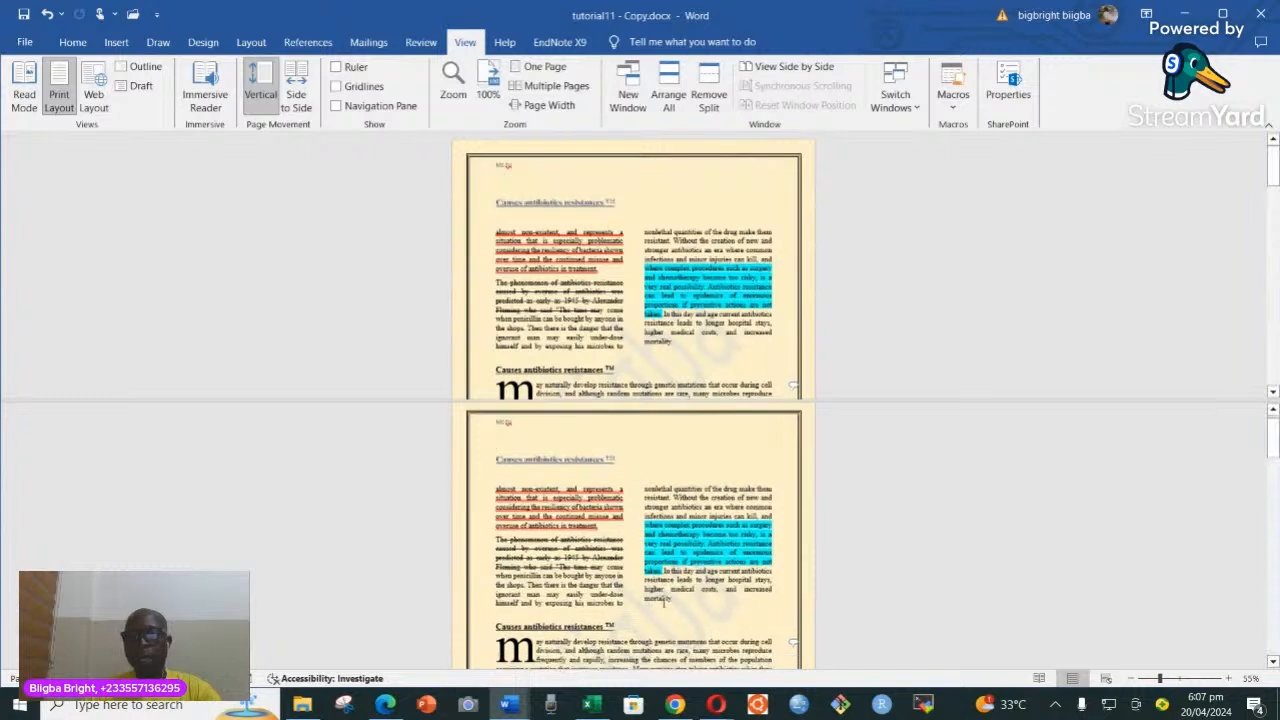
pyautogui.scroll(-2, 649, 396)
pyautogui.scroll(-2, 645, 420)
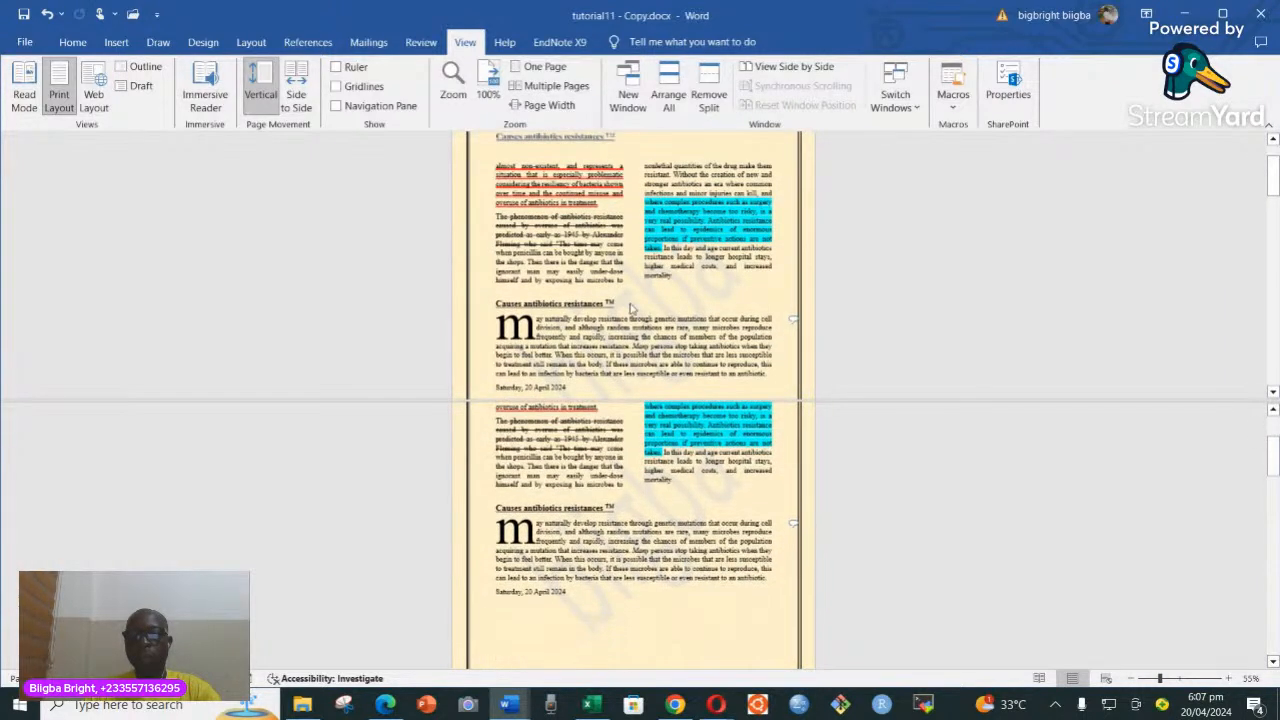
pyautogui.scroll(-1, 645, 380)
pyautogui.scroll(-2, 632, 441)
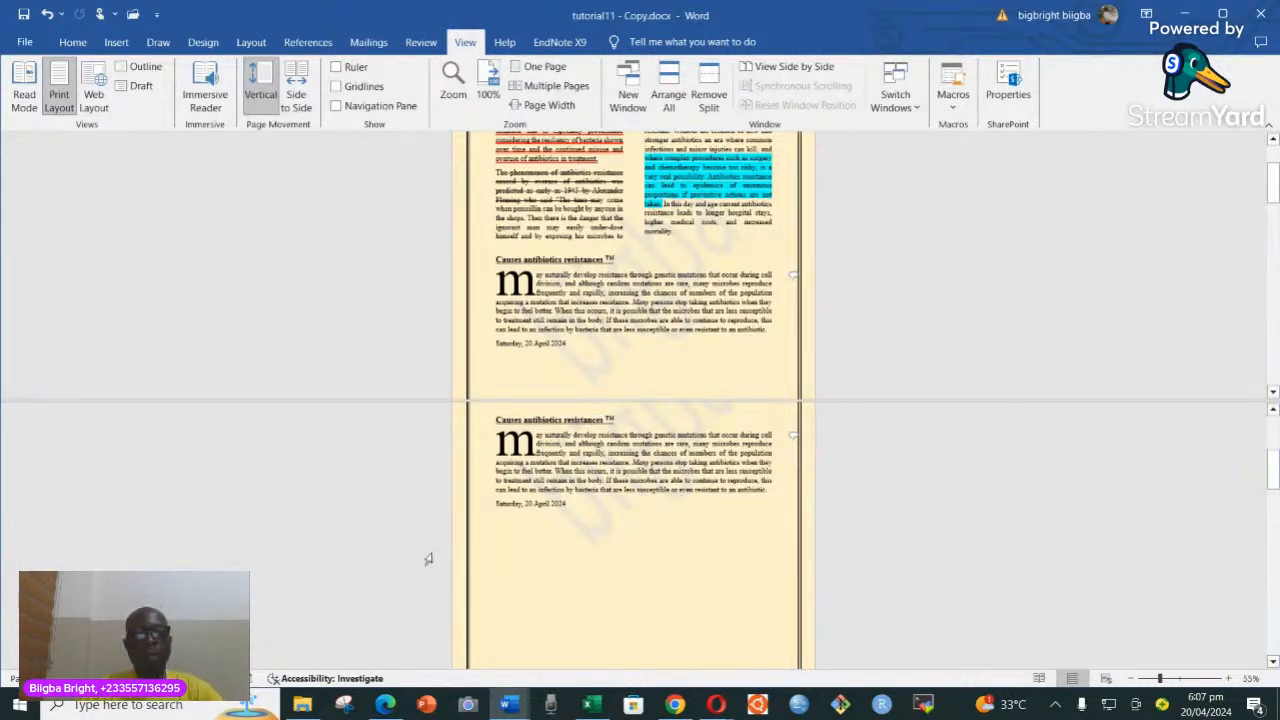
# - Switch to the StreamYard studio in the Opera browser
pyautogui.click(675, 705)
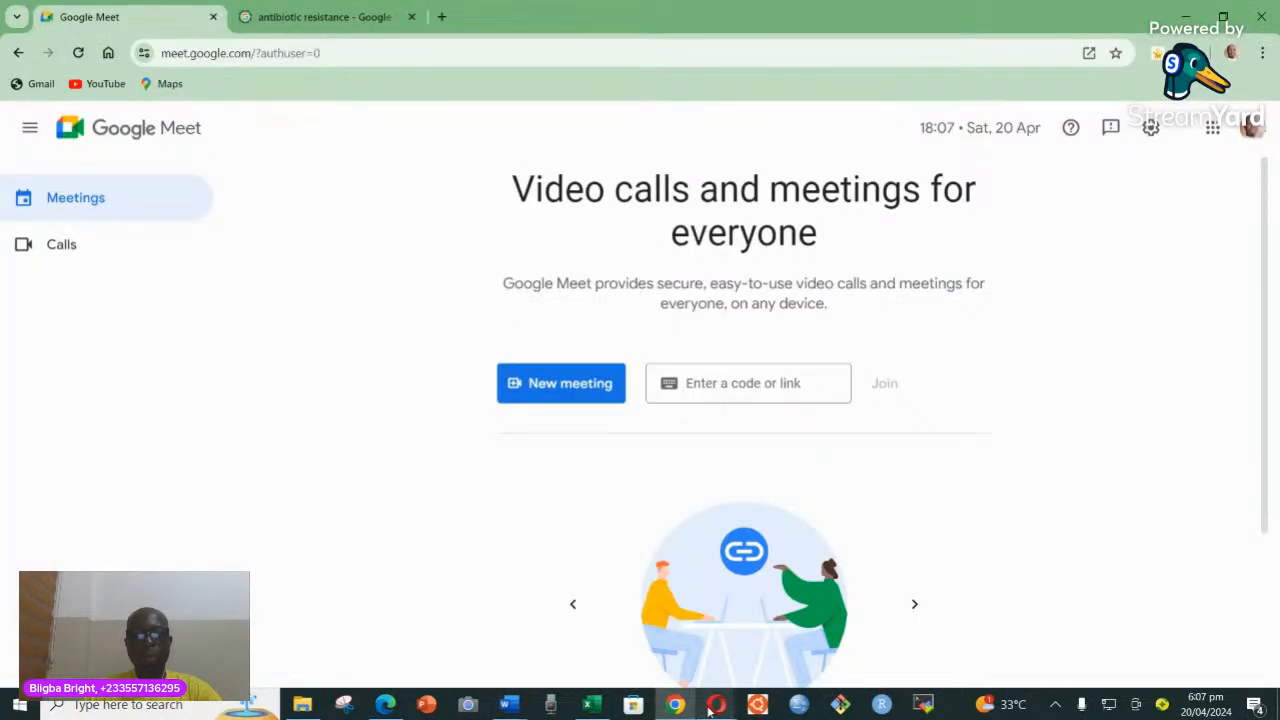
pyautogui.click(710, 706)
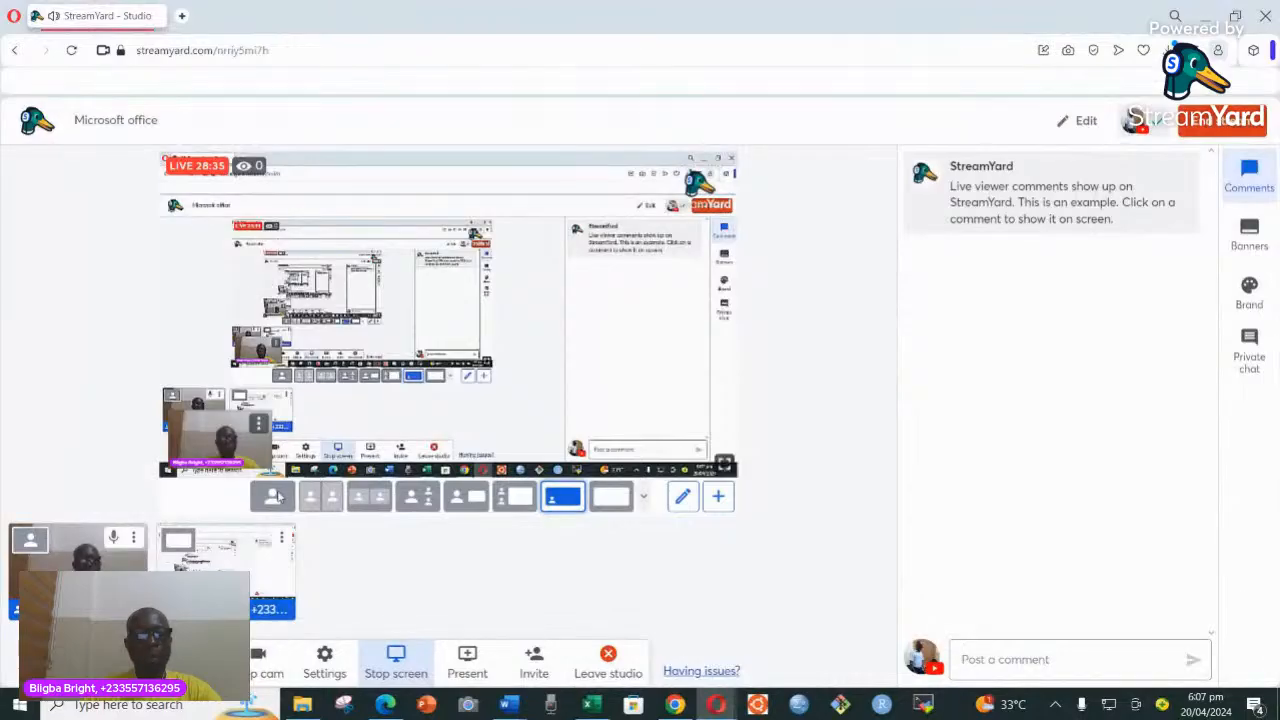